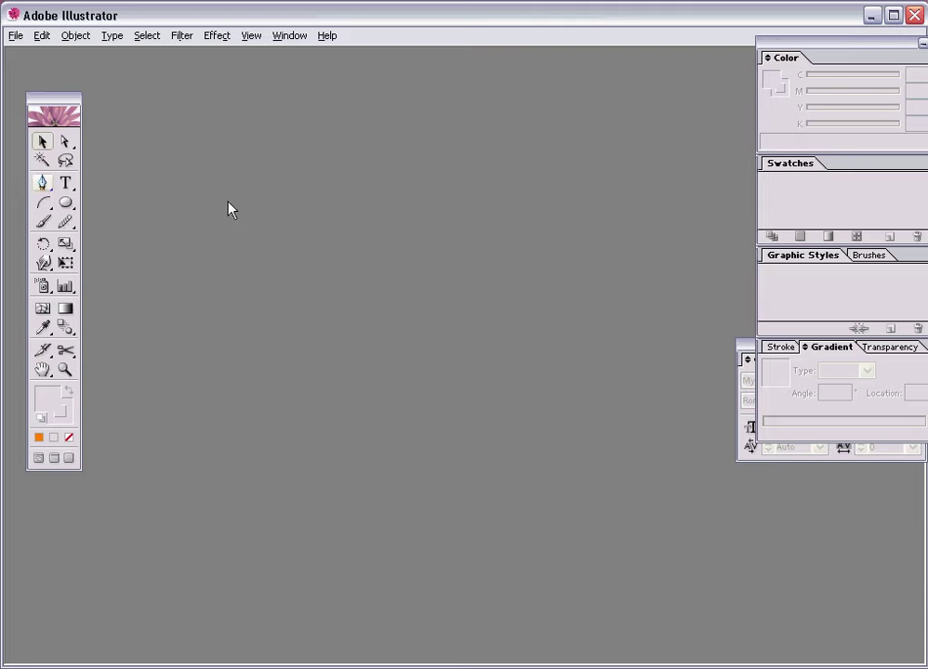
# - Switch to Adobe Illustrator from the desktop and create a new 800 x 600 pt document in CMYK colour mode
pyautogui.click(871, 15)
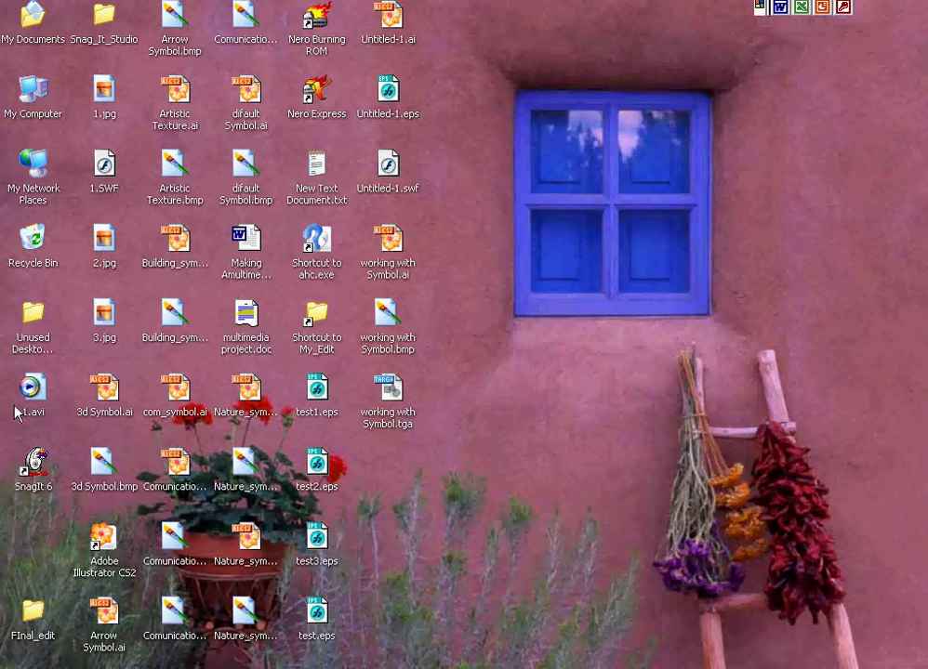
pyautogui.doubleClick(103, 543)
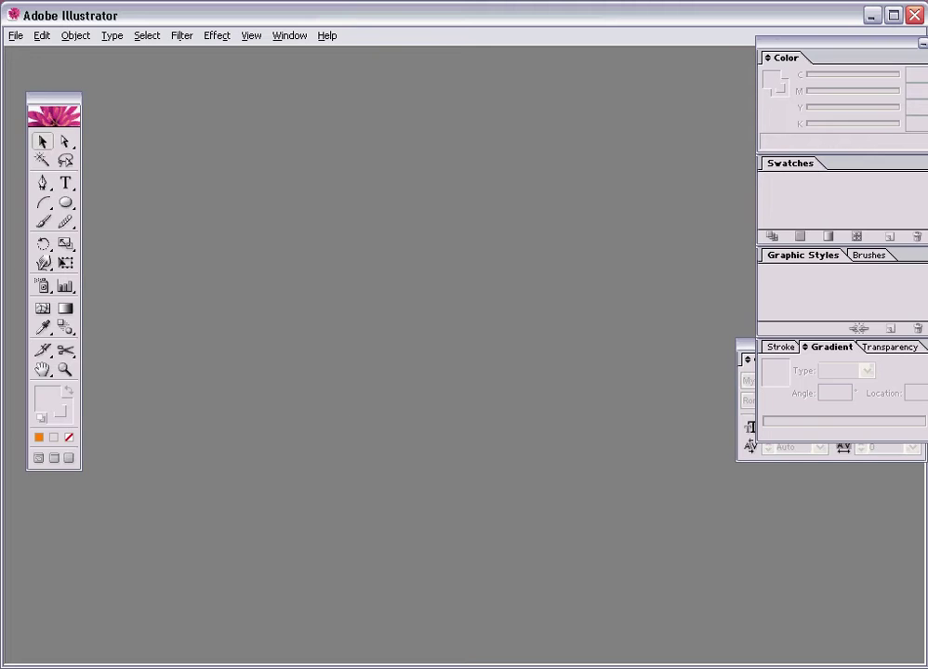
pyautogui.click(16, 36)
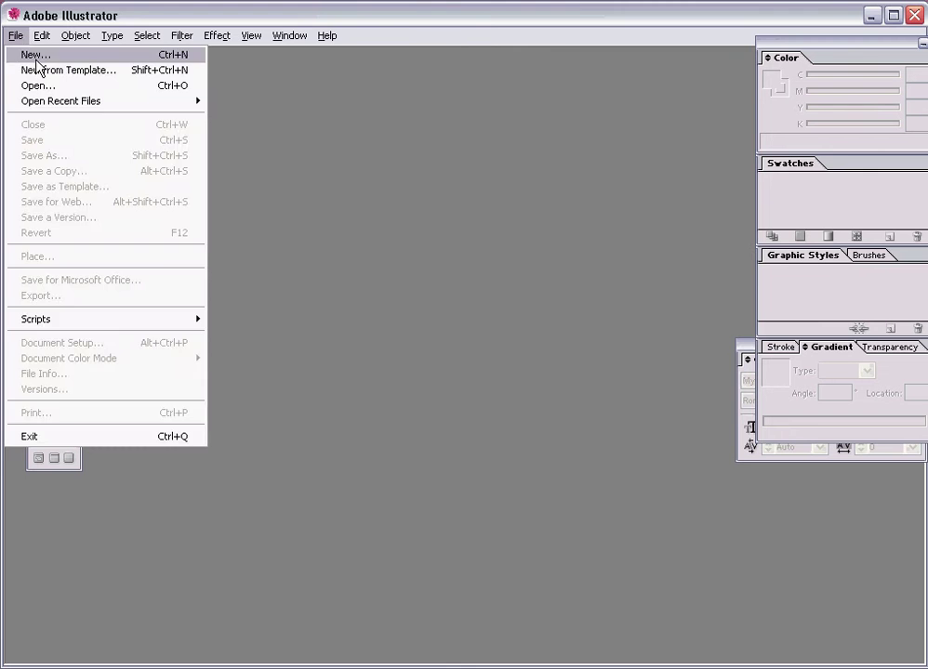
pyautogui.click(36, 54)
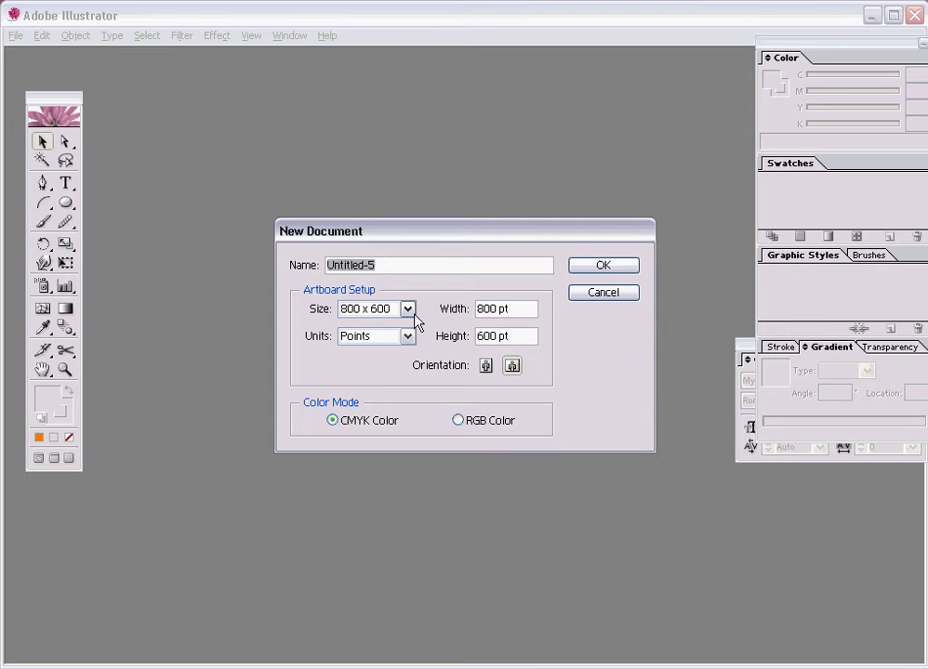
pyautogui.click(407, 309)
pyautogui.click(412, 314)
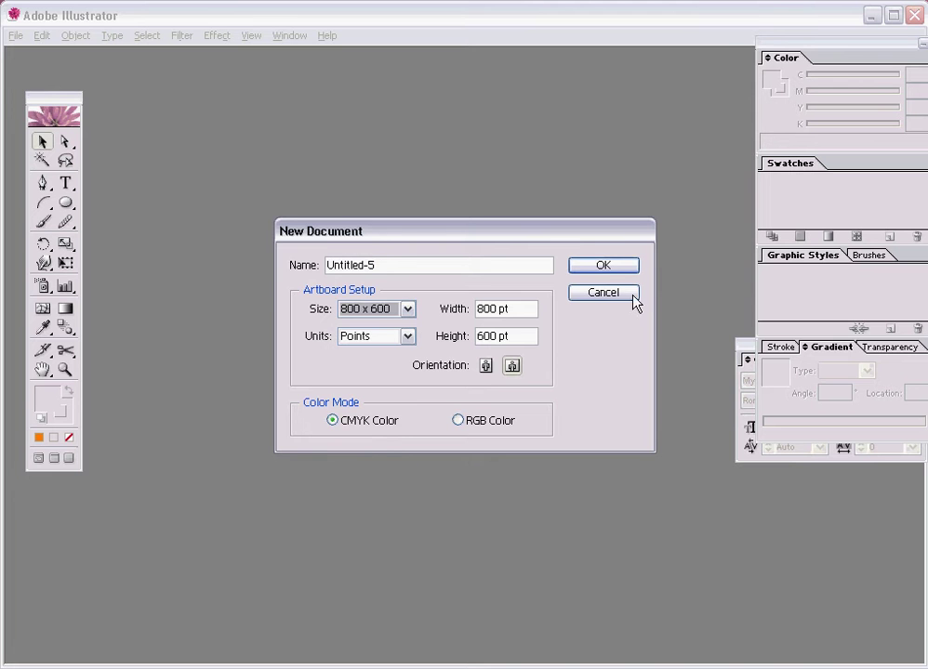
pyautogui.click(583, 270)
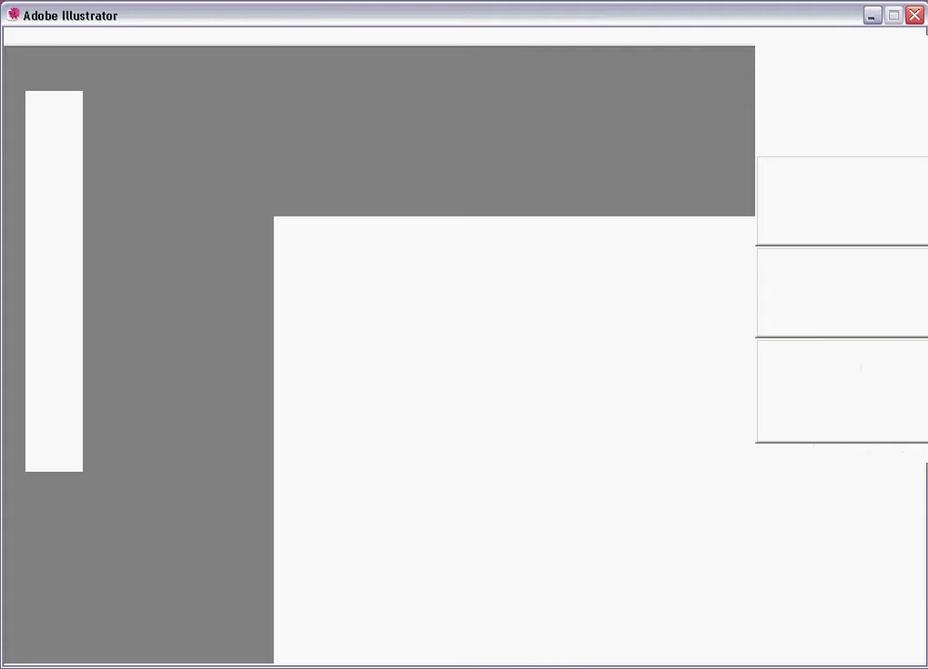
pyautogui.click(869, 17)
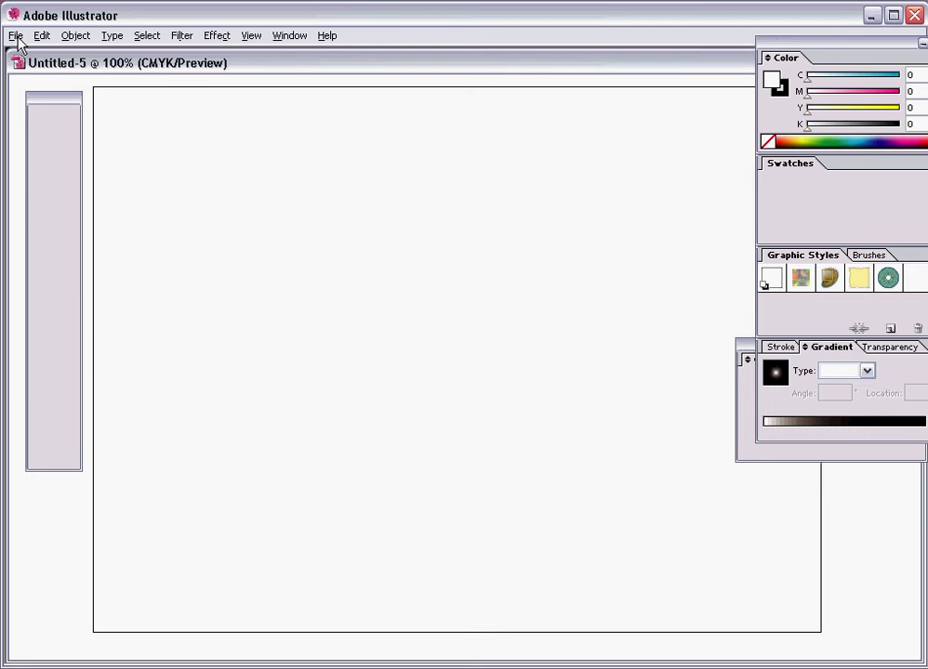
# - Place the linked image Trace_flower.jpg from the sample folder inside Ph_new Book into the document
pyautogui.click(16, 35)
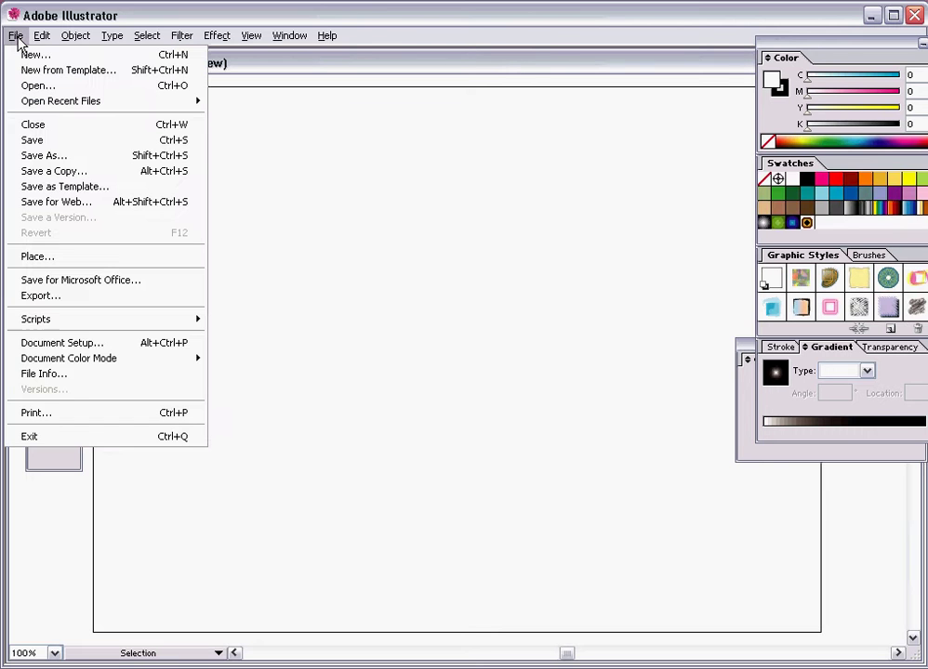
pyautogui.click(98, 257)
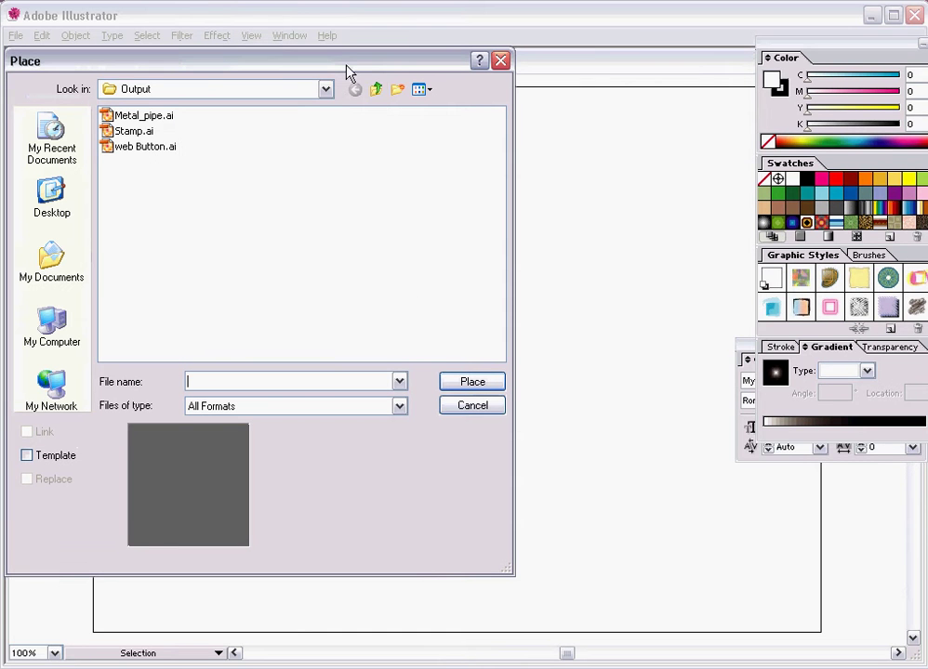
pyautogui.click(376, 90)
pyautogui.click(203, 91)
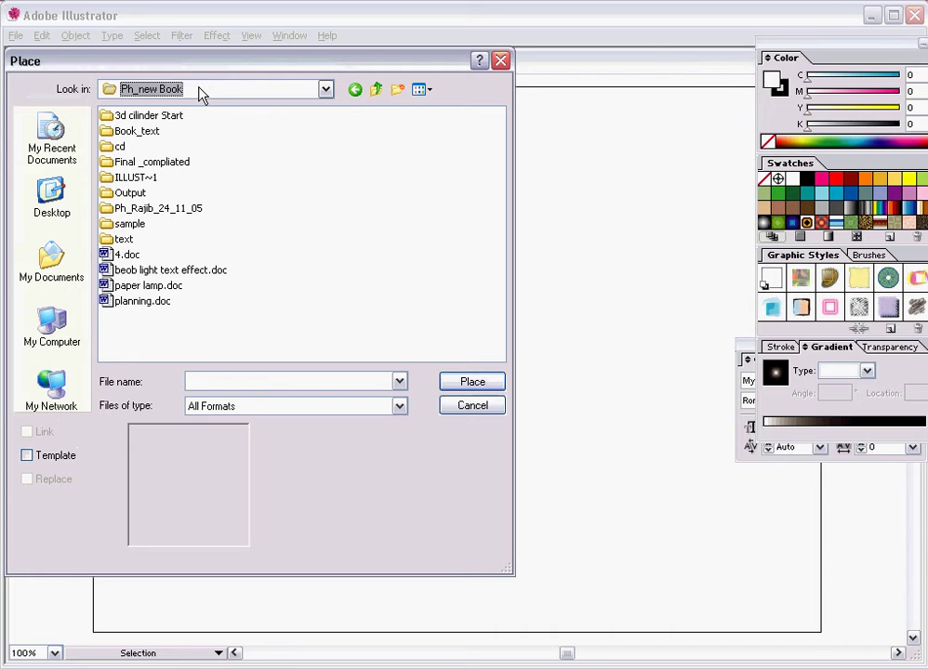
pyautogui.doubleClick(130, 224)
pyautogui.click(152, 208)
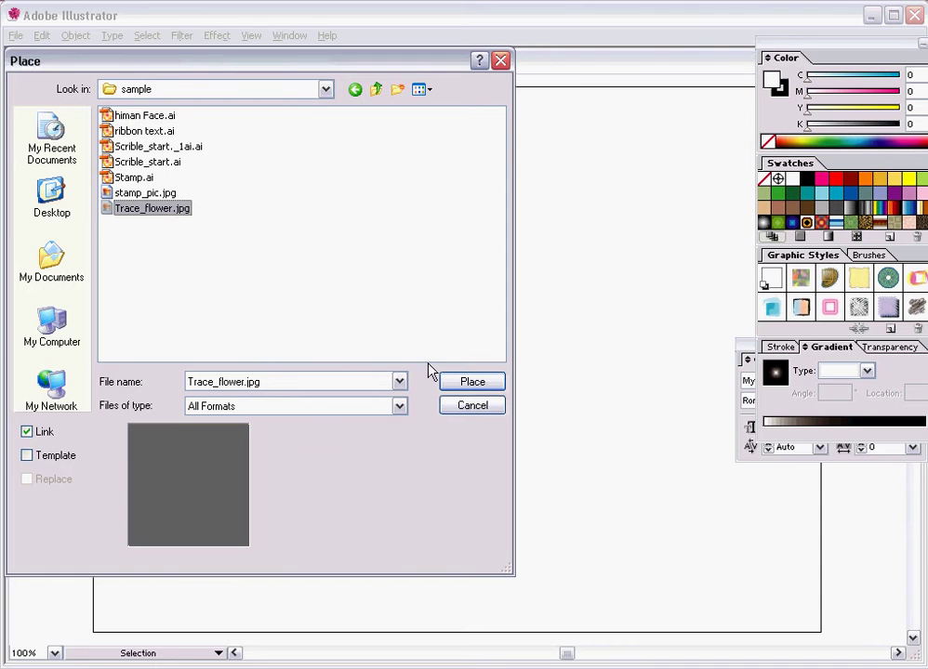
pyautogui.click(465, 393)
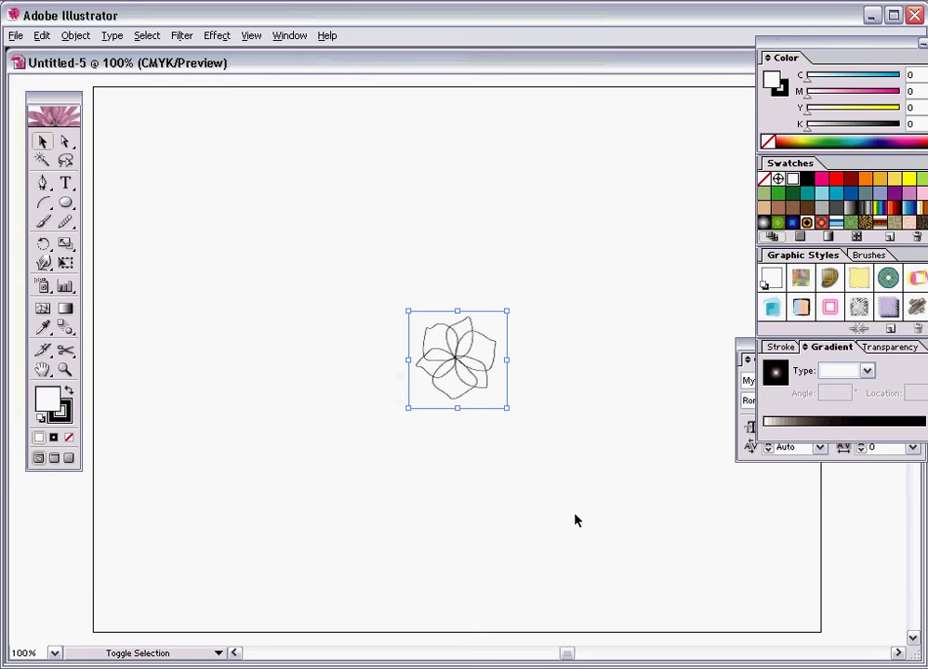
# - Trace the flower's upper-left petal as a closed curved path with the Pen tool, starting at the flower's centre
pyautogui.click(65, 369)
pyautogui.moveTo(365, 290); pyautogui.dragTo(561, 419)
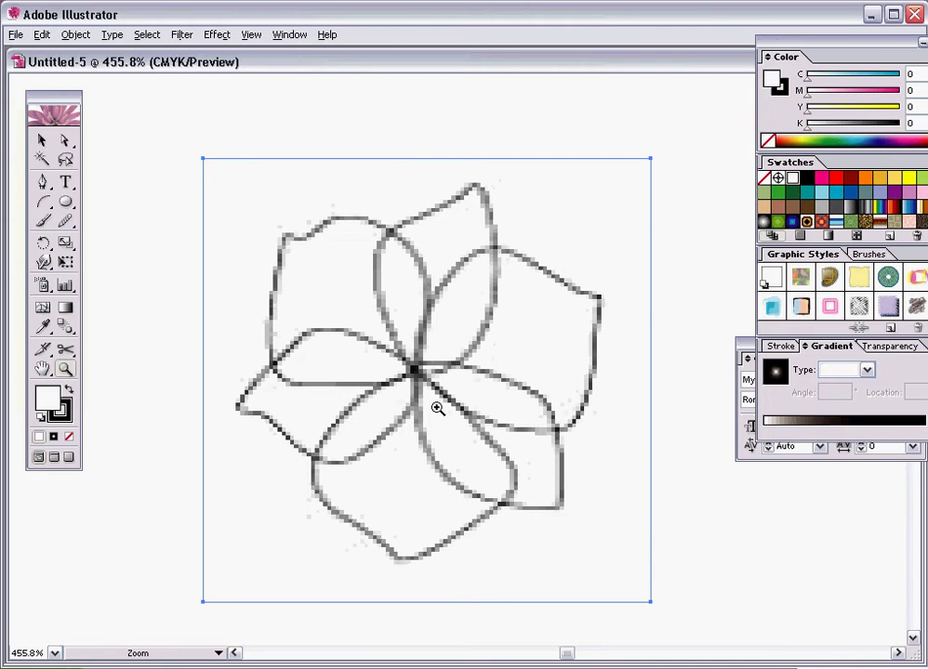
pyautogui.click(64, 183)
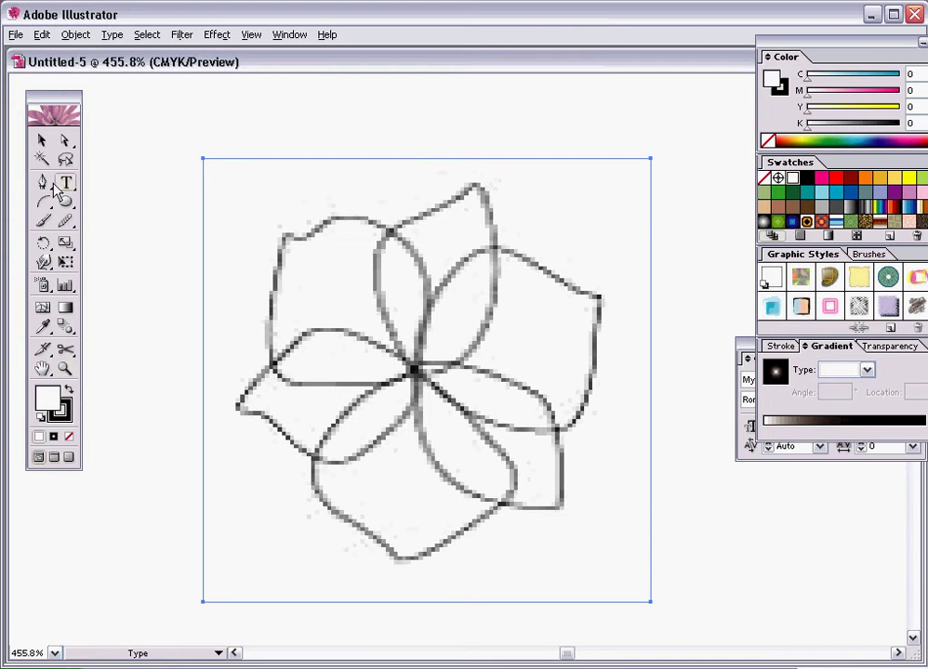
pyautogui.click(43, 182)
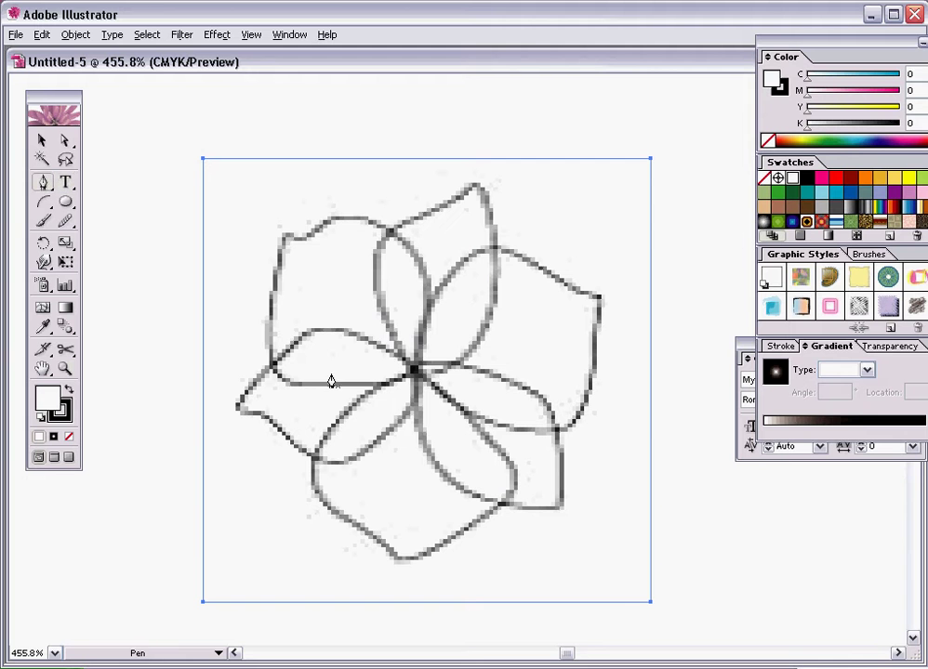
pyautogui.click(411, 376)
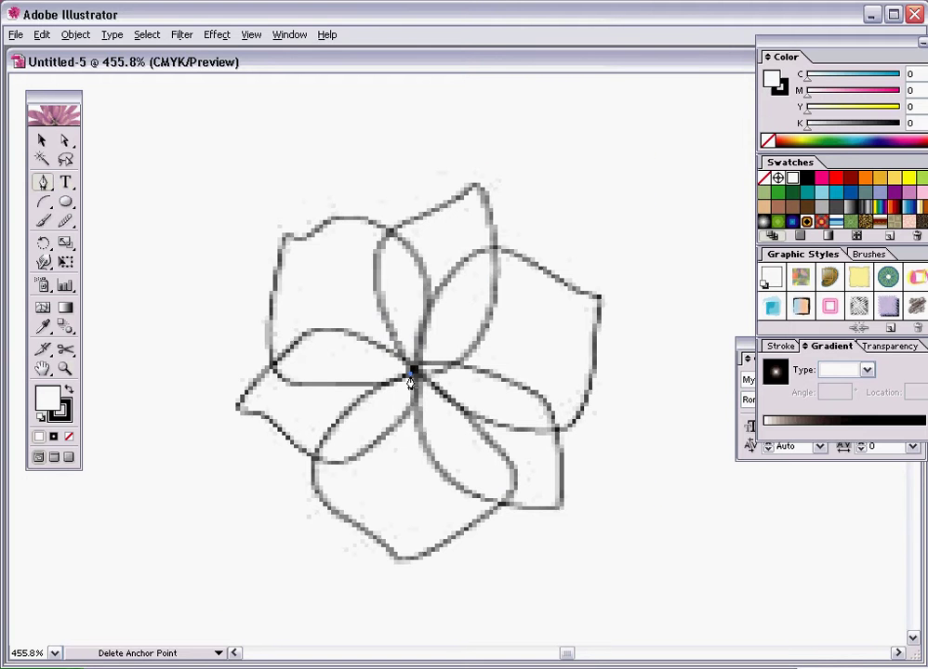
pyautogui.moveTo(269, 356)
pyautogui.mouseDown()
pyautogui.moveTo(277, 285)
pyautogui.moveTo(265, 271)
pyautogui.moveTo(253, 284)
pyautogui.moveTo(263, 303)
pyautogui.moveTo(285, 279)
pyautogui.mouseUp()
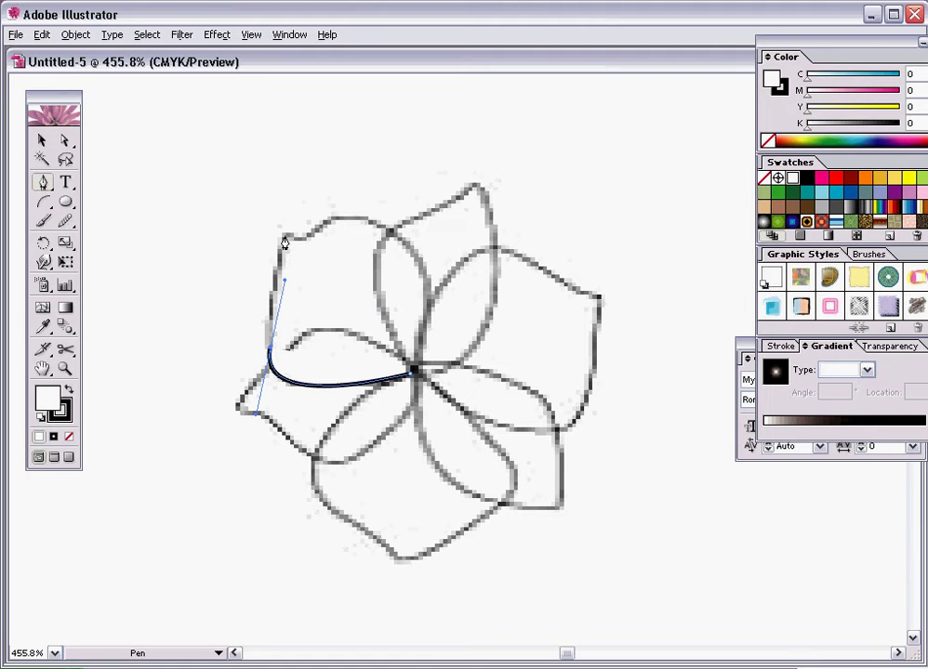
pyautogui.moveTo(283, 236)
pyautogui.mouseDown()
pyautogui.moveTo(298, 228)
pyautogui.moveTo(298, 204)
pyautogui.moveTo(308, 237)
pyautogui.moveTo(331, 228)
pyautogui.mouseUp()
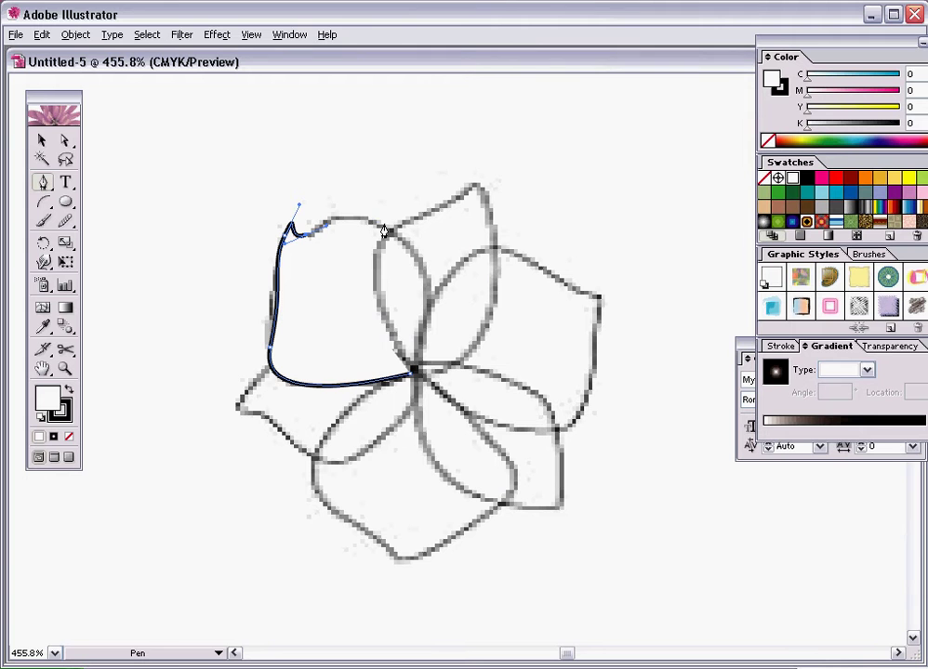
pyautogui.moveTo(388, 228); pyautogui.dragTo(454, 244)
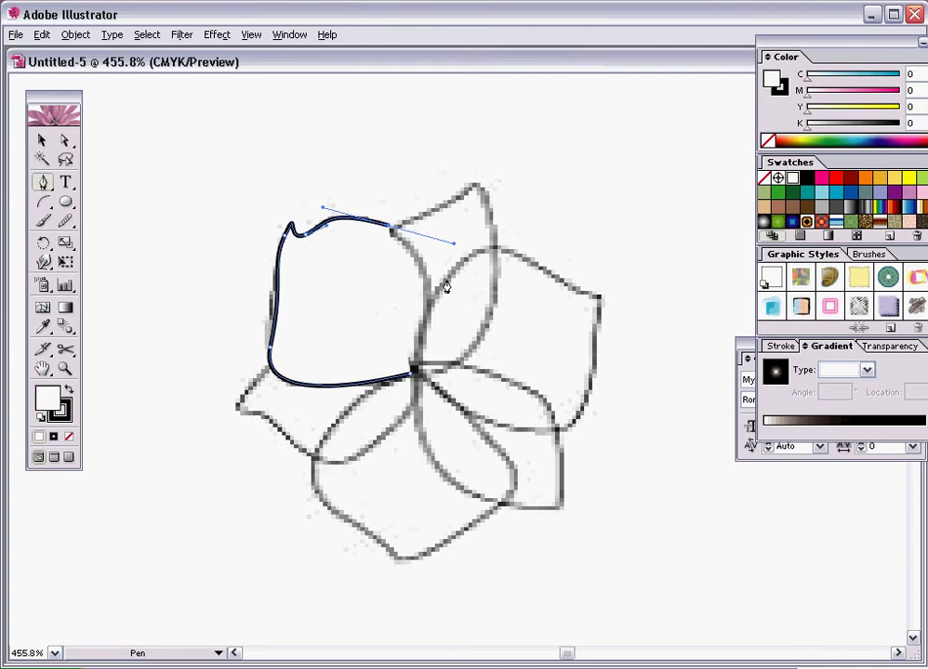
pyautogui.click(412, 377)
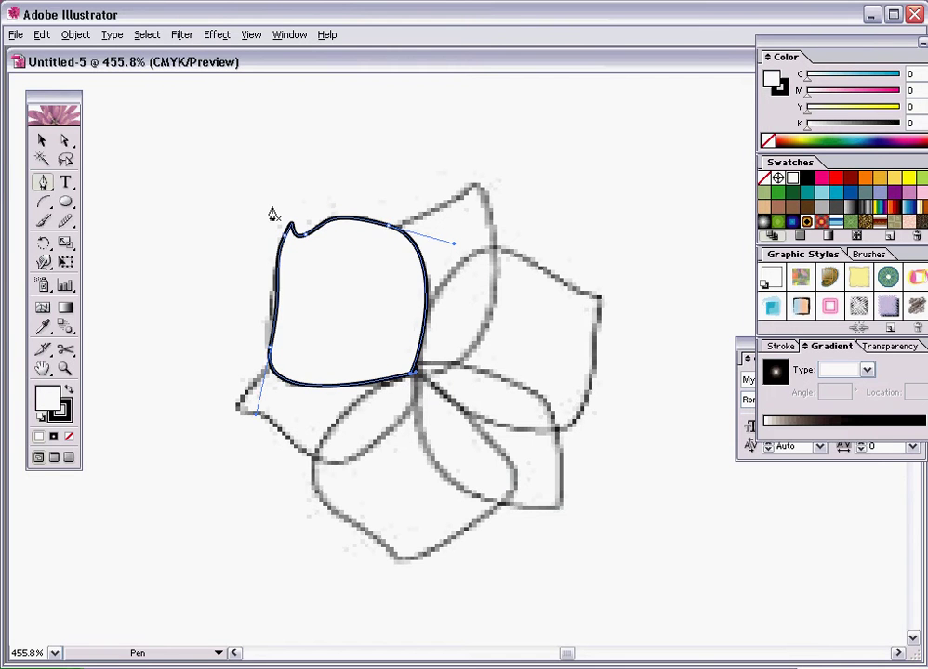
# - Send the traced petal backward so it lies behind the placed flower image
pyautogui.click(41, 139)
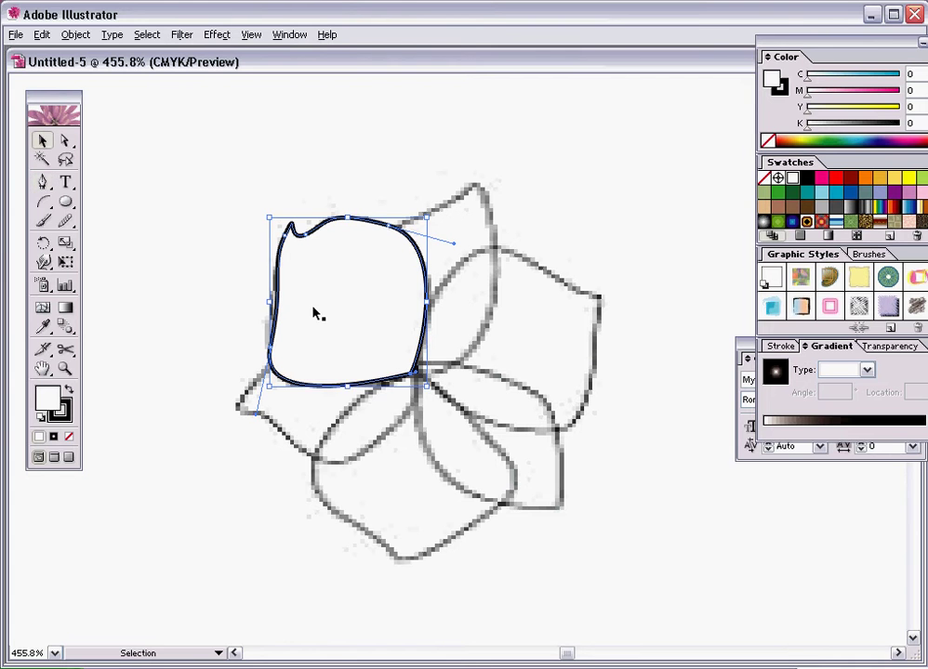
pyautogui.rightClick(314, 309)
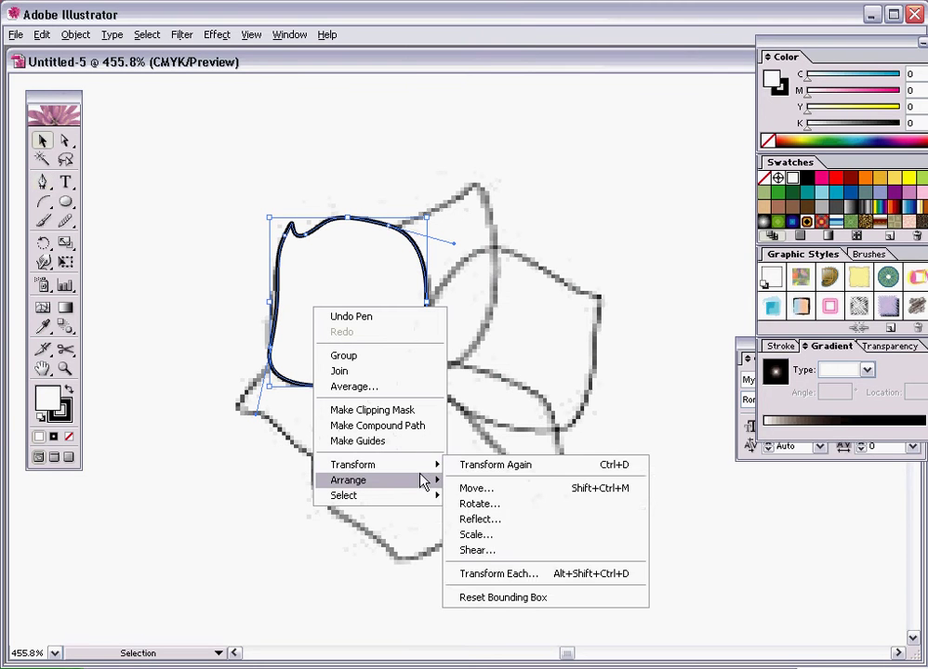
pyautogui.moveTo(437, 482)
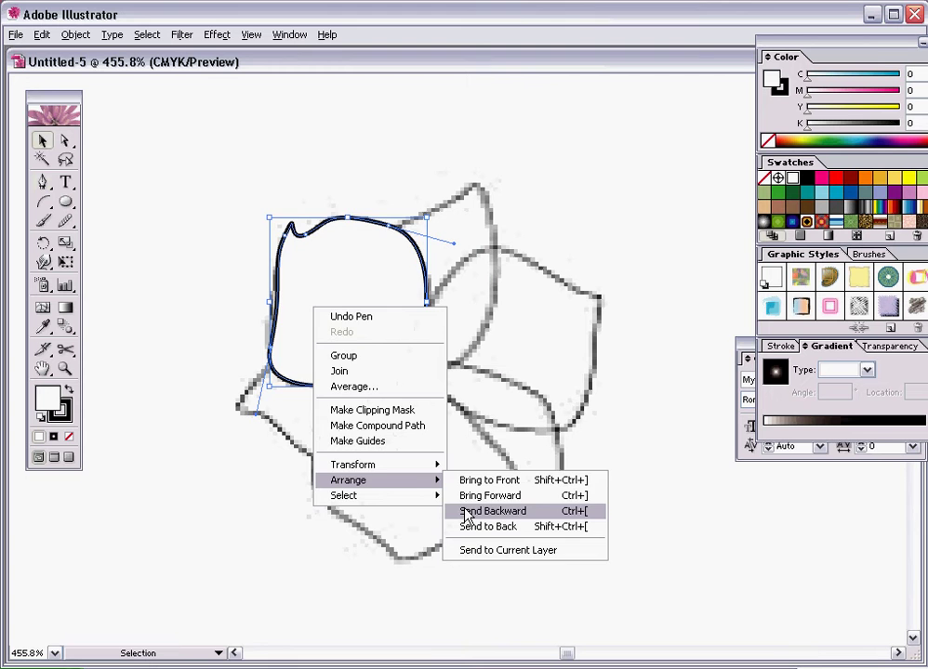
pyautogui.click(469, 511)
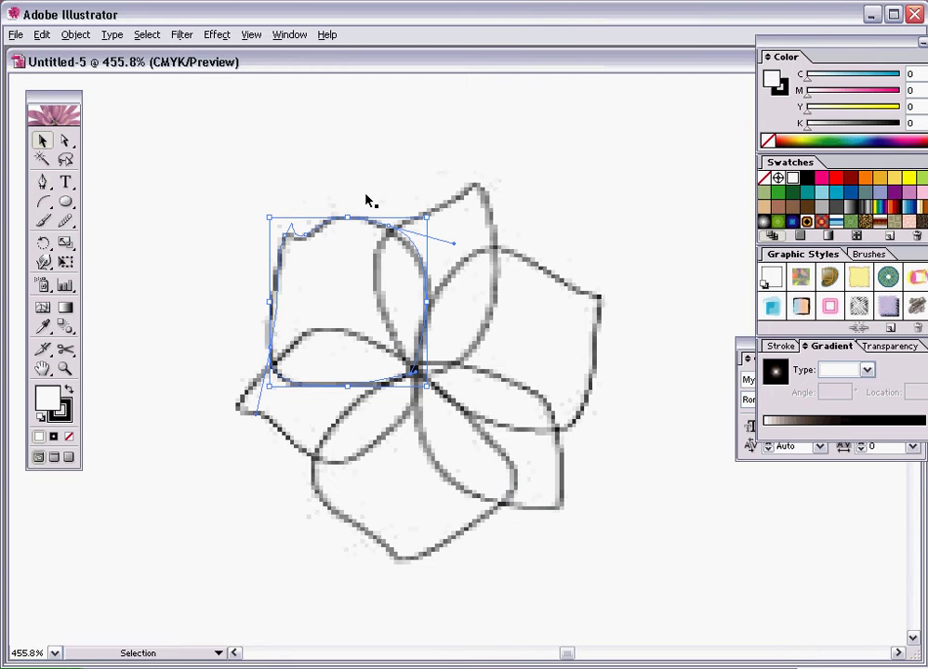
# - Show the artwork in Outline mode, and switch the display to Overprint Preview
pyautogui.click(251, 34)
pyautogui.click(283, 110)
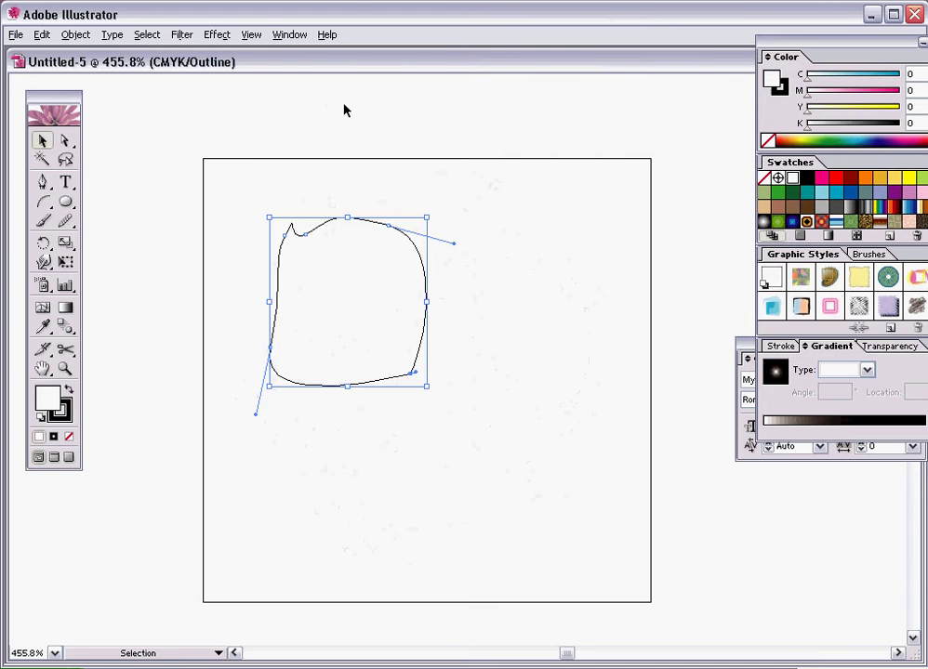
pyautogui.click(251, 34)
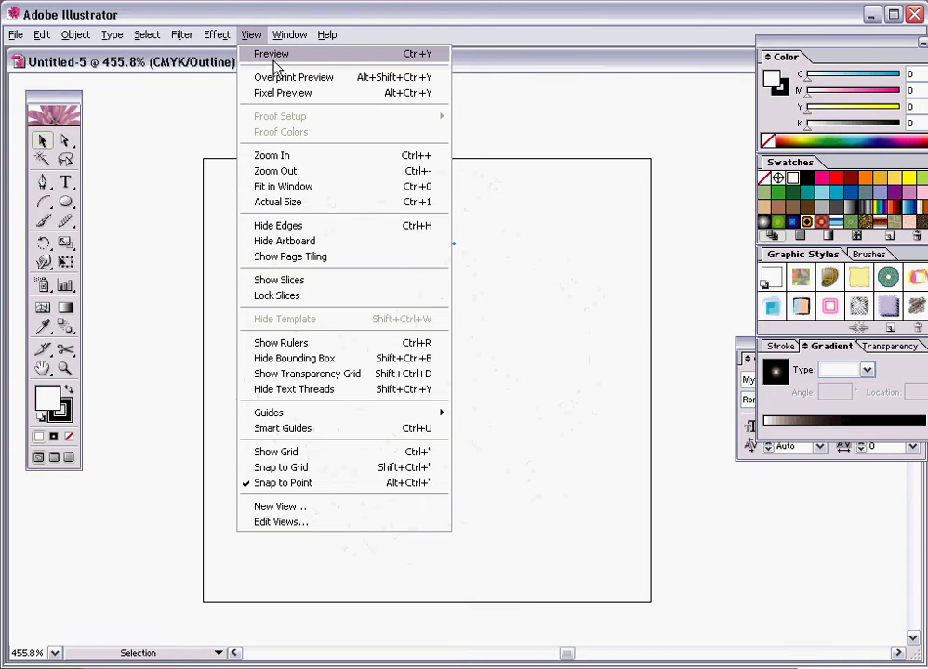
pyautogui.click(279, 78)
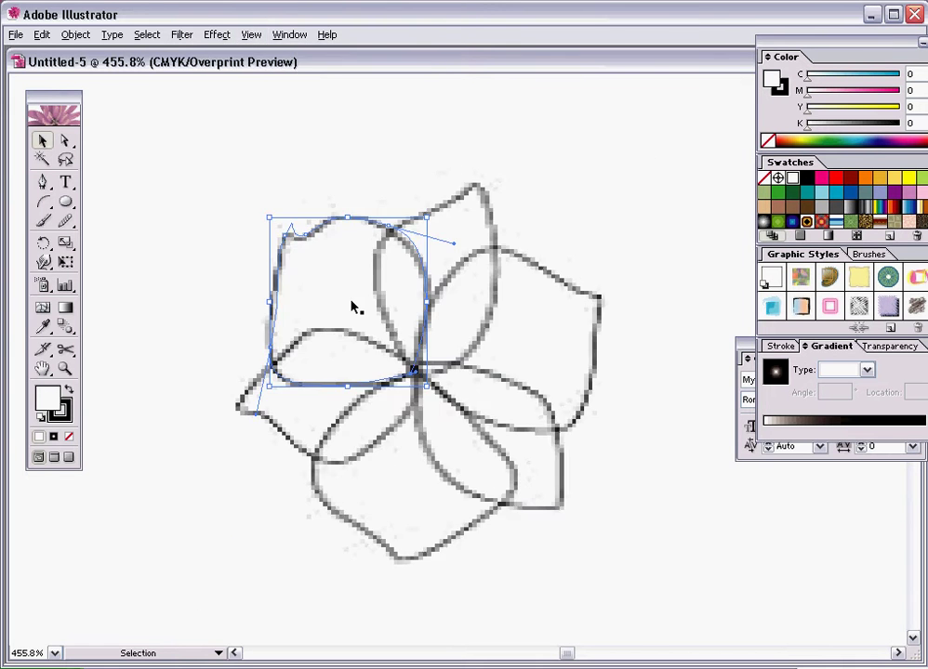
# - Select the flower image, and use it to select the traced petal path beneath it
pyautogui.click(324, 233)
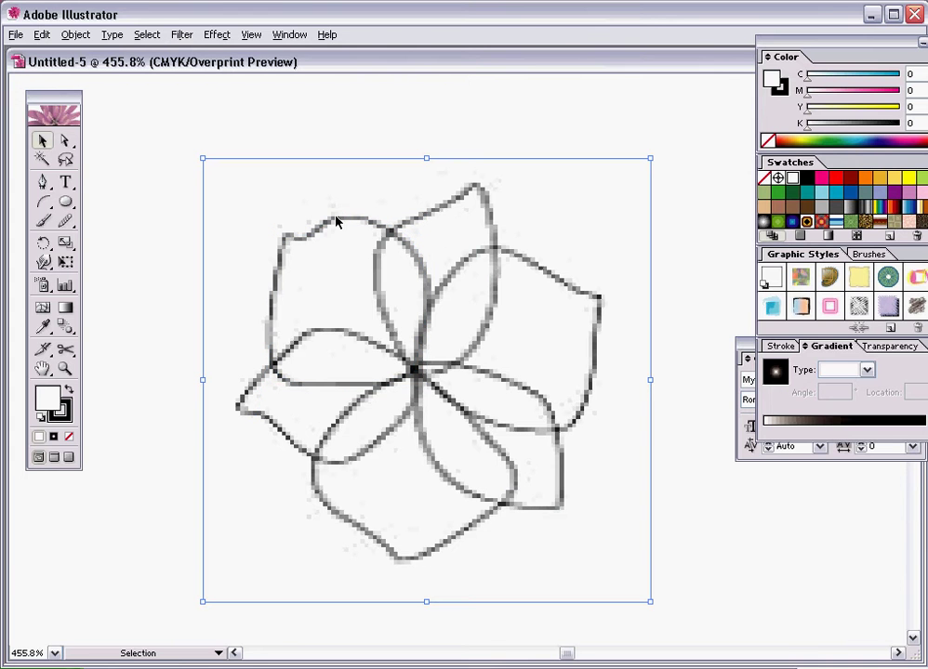
pyautogui.click(65, 141)
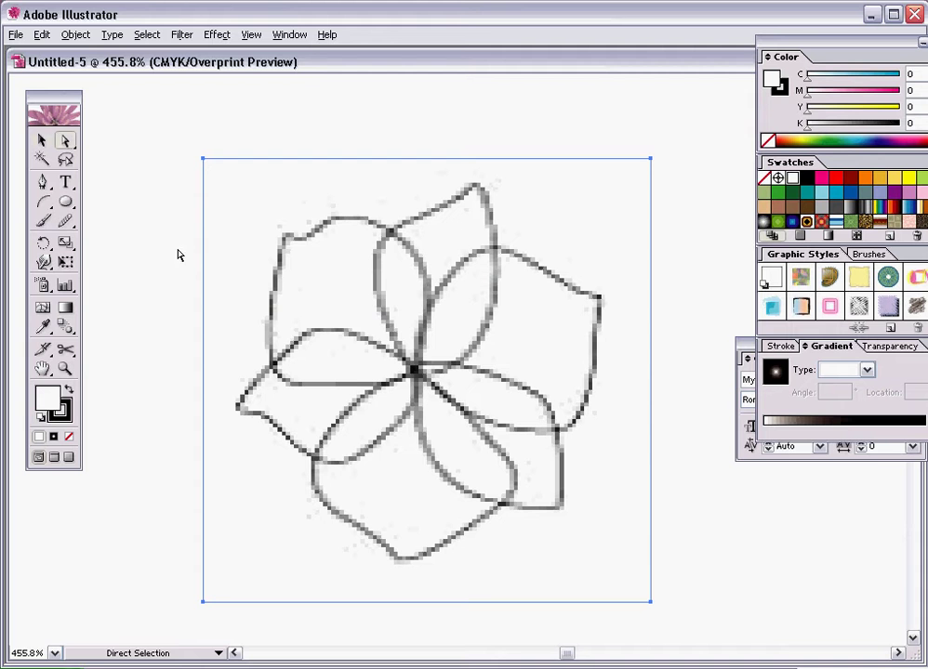
pyautogui.rightClick(319, 297)
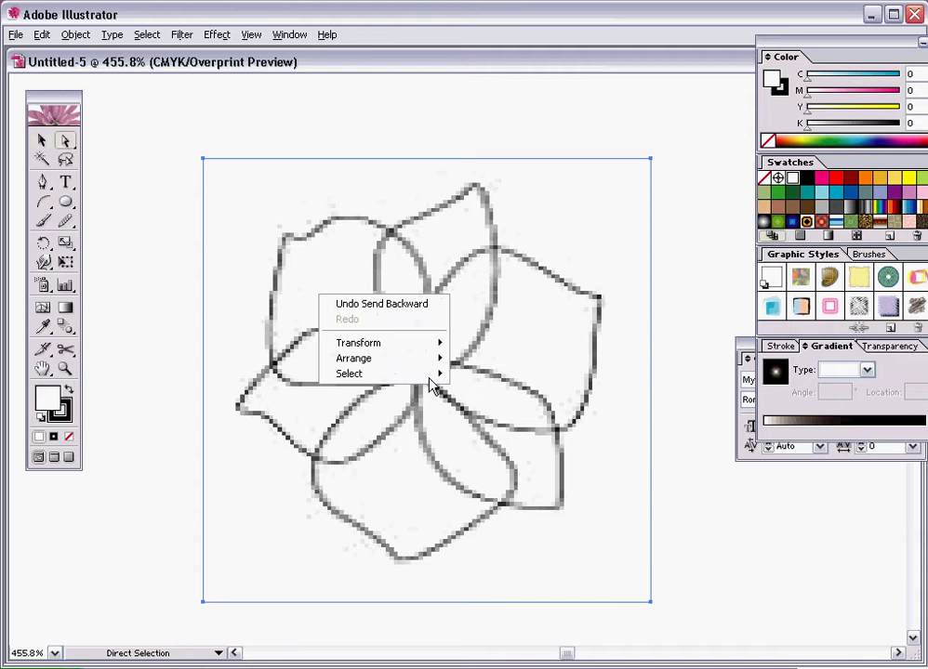
pyautogui.moveTo(437, 376)
pyautogui.click(522, 406)
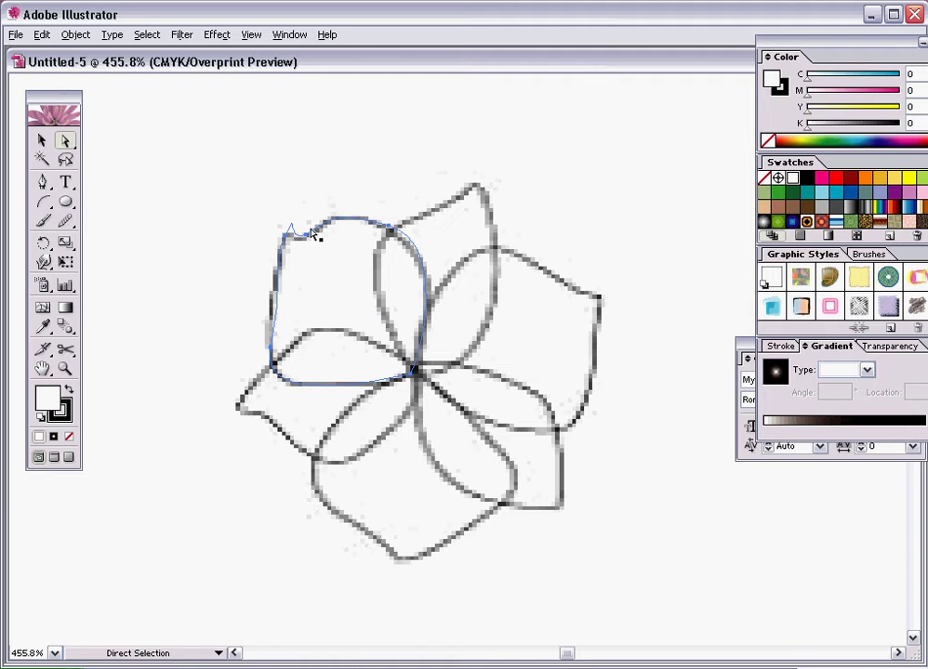
# - Lock the placed flower image and select the traced petal path behind it
pyautogui.click(261, 230)
pyautogui.press('Up')
pyautogui.press('Left')
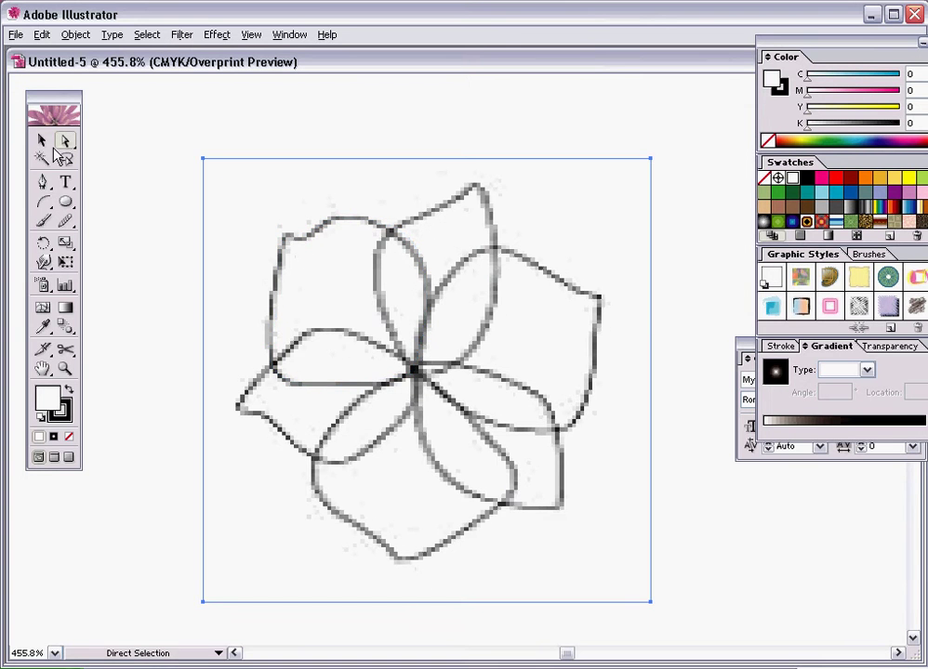
pyautogui.press('v')
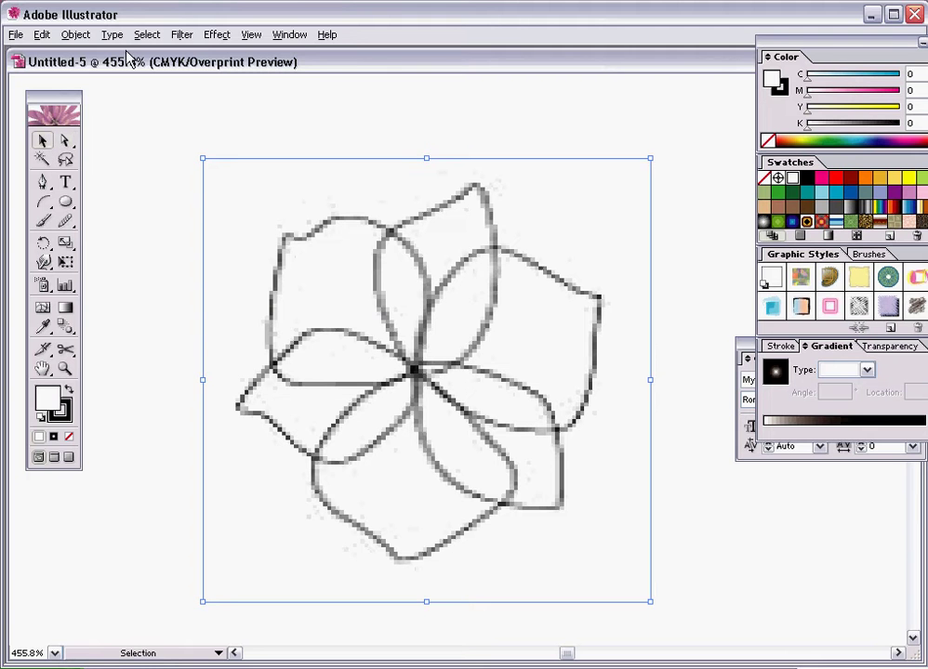
pyautogui.click(75, 34)
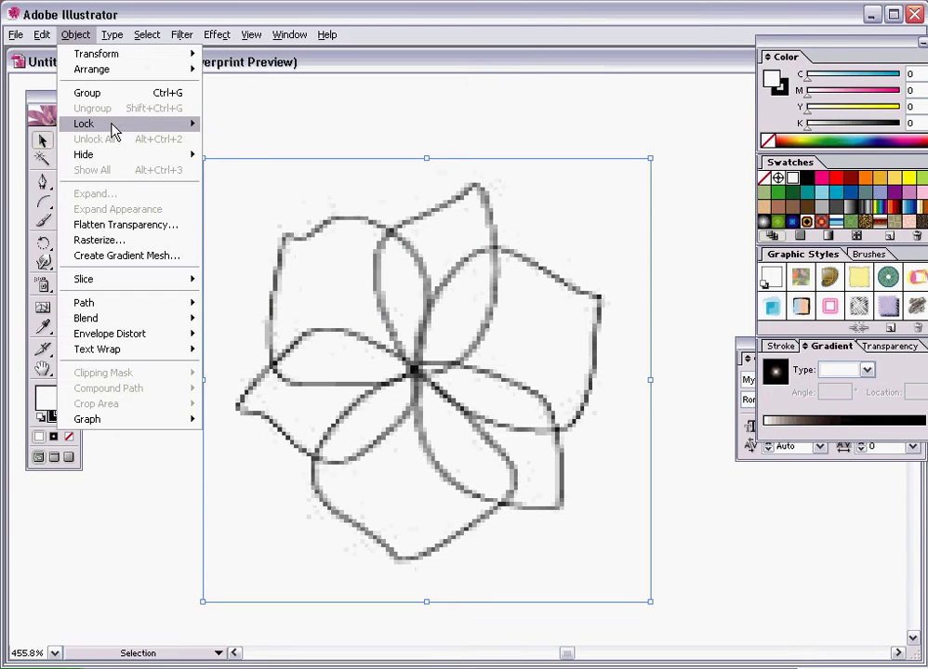
pyautogui.moveTo(119, 124)
pyautogui.click(232, 124)
pyautogui.click(317, 237)
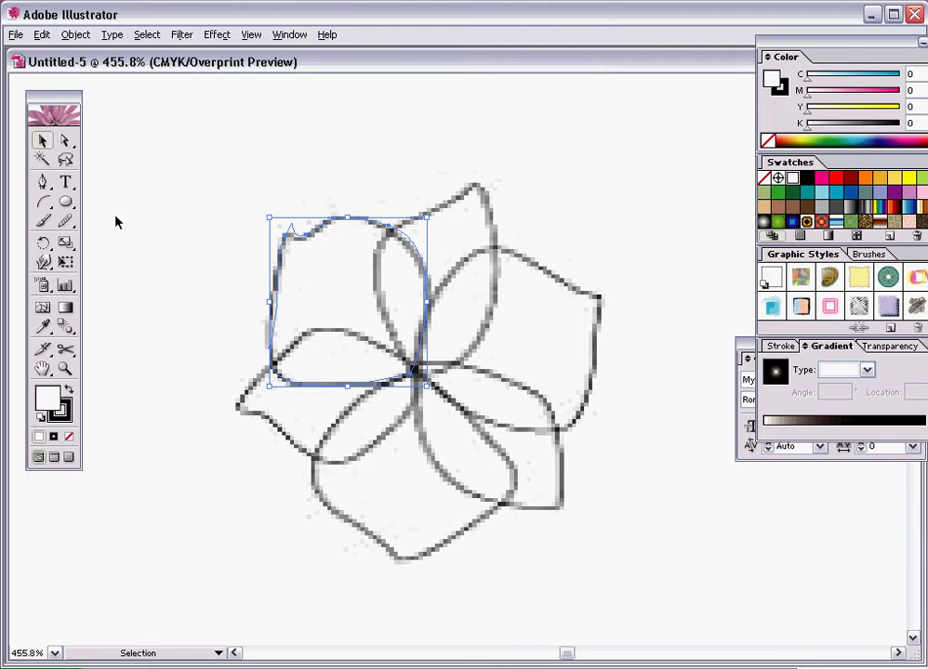
# - Undo the last change to the flower image, and select the traced petal path for direct editing of its points
pyautogui.click(65, 140)
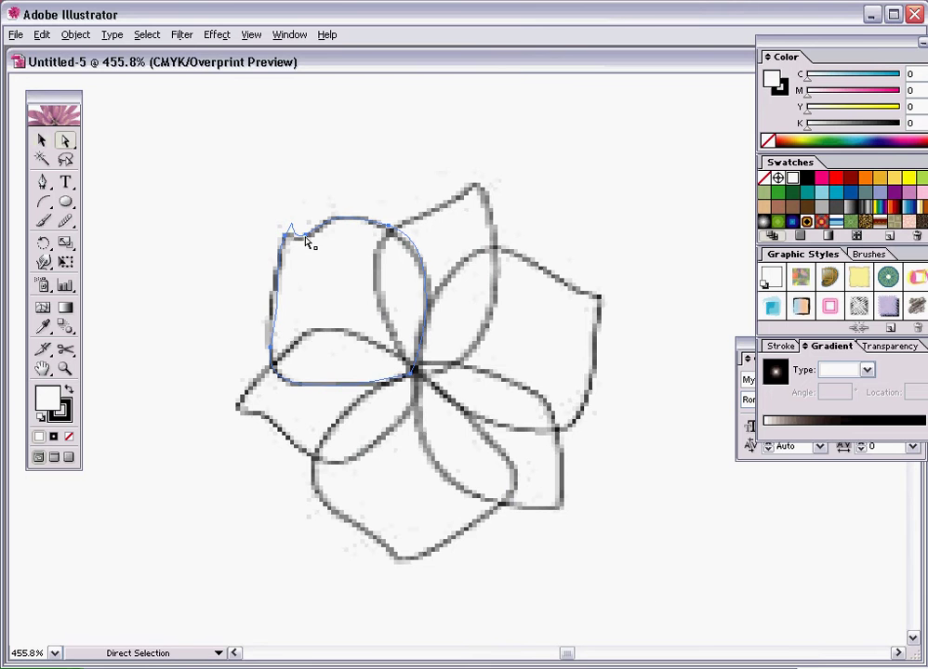
pyautogui.click(305, 246)
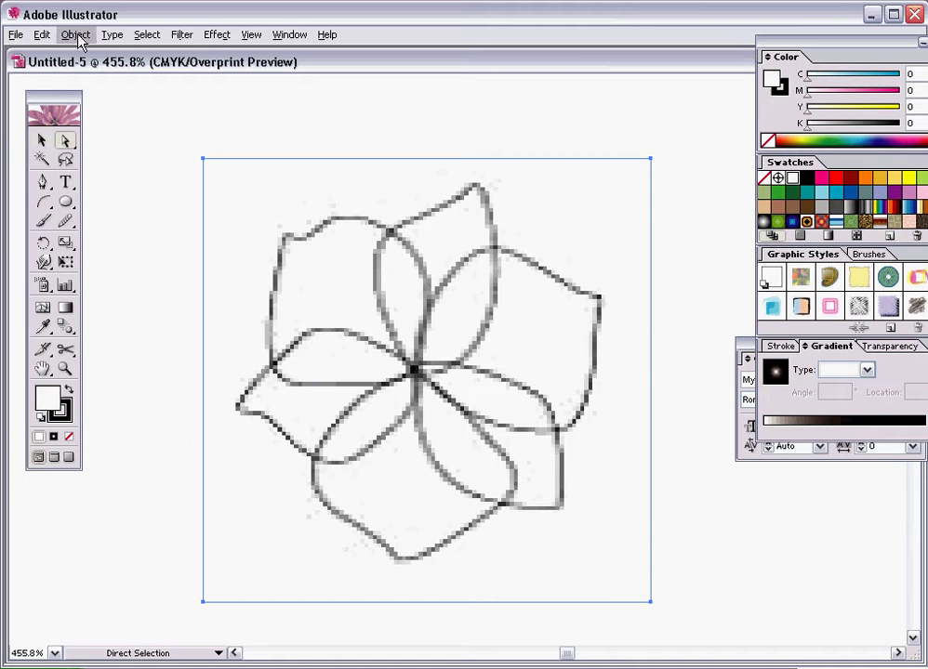
pyautogui.click(42, 35)
pyautogui.click(61, 54)
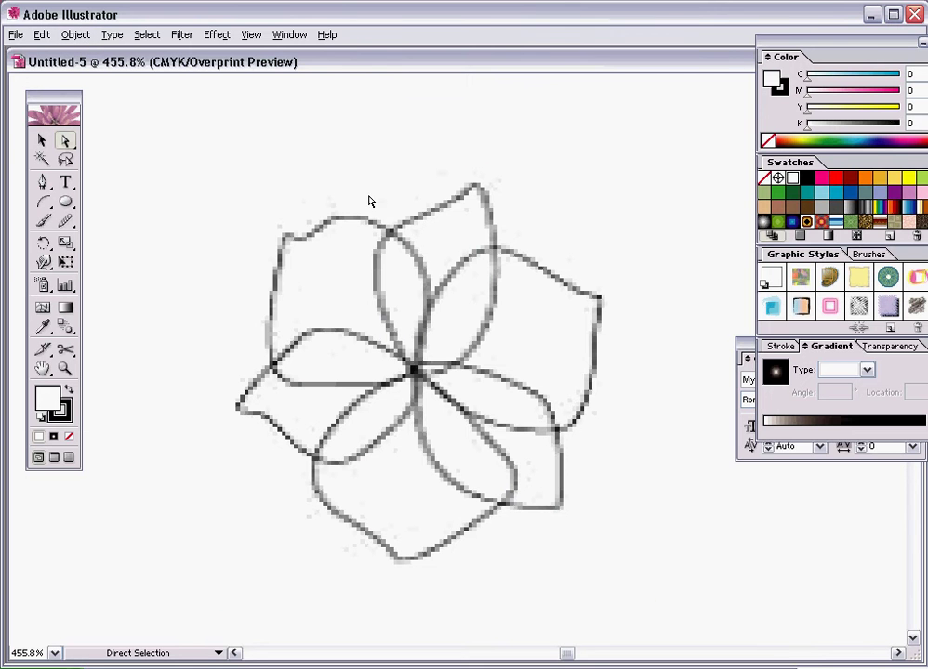
pyautogui.click(293, 243)
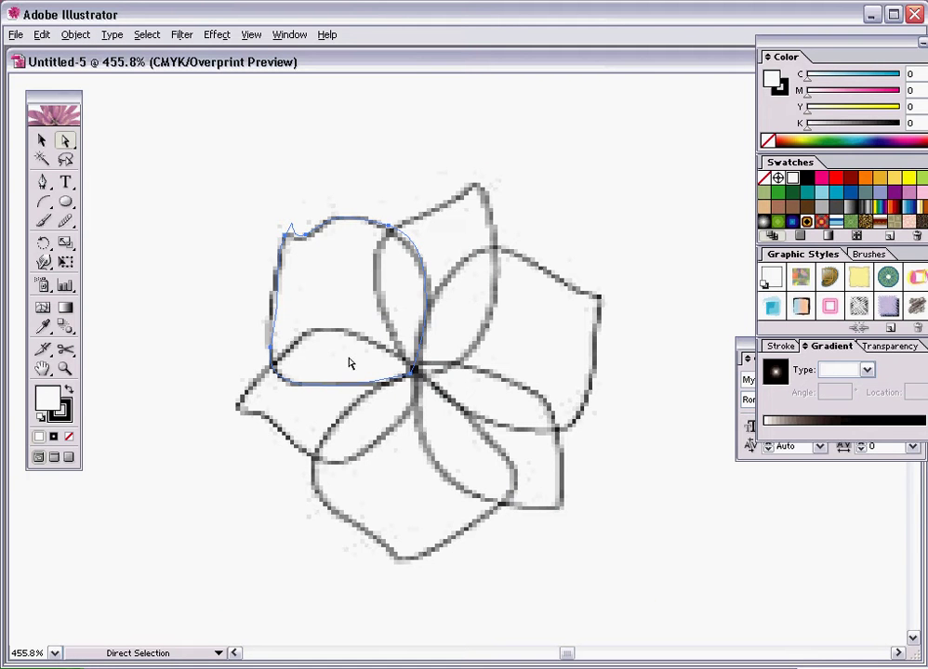
# - Reshape the traced petal's left edge and pointed upper-left corner to follow the sketch line
pyautogui.click(269, 351)
pyautogui.moveTo(285, 285); pyautogui.dragTo(271, 280)
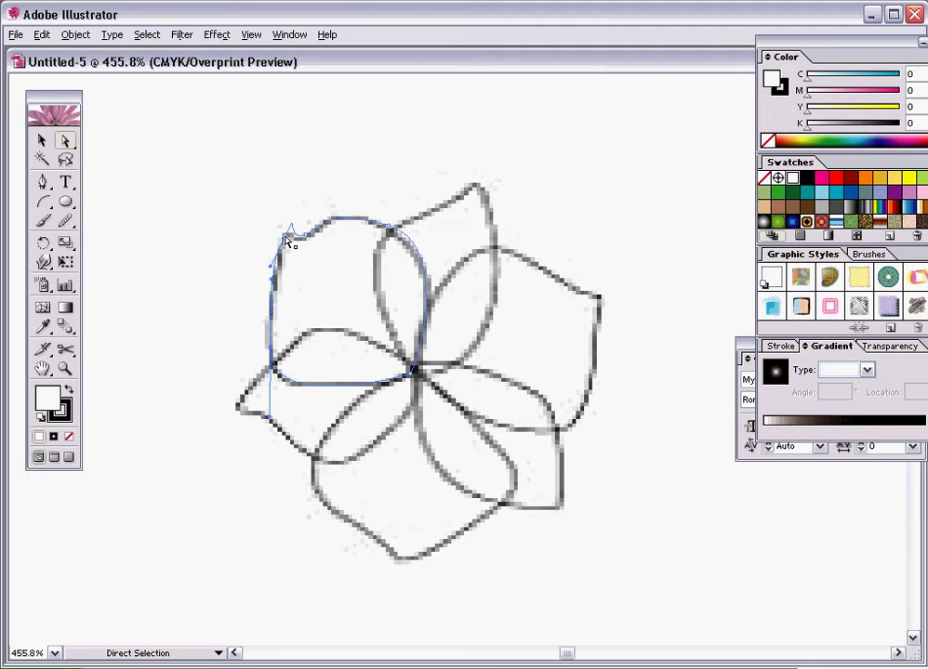
pyautogui.moveTo(288, 230)
pyautogui.mouseDown()
pyautogui.moveTo(277, 238)
pyautogui.moveTo(283, 245)
pyautogui.moveTo(296, 213)
pyautogui.moveTo(285, 239)
pyautogui.moveTo(286, 227)
pyautogui.mouseUp()
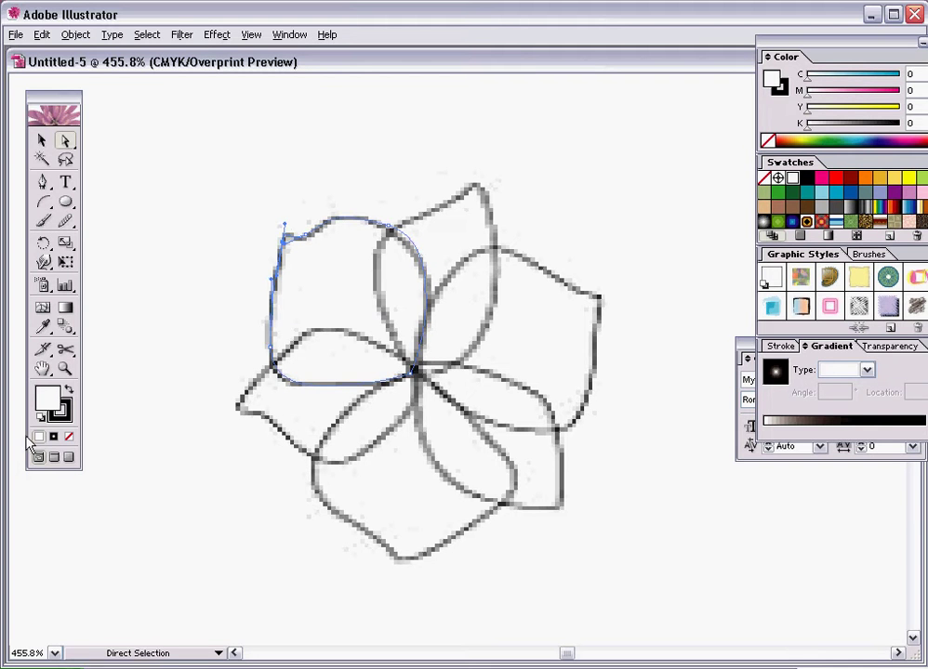
# - Refine the anchor and direction handles at the petal's upper-left corner so the path follows the sketched notch
pyautogui.click(65, 368)
pyautogui.moveTo(237, 196); pyautogui.dragTo(352, 272)
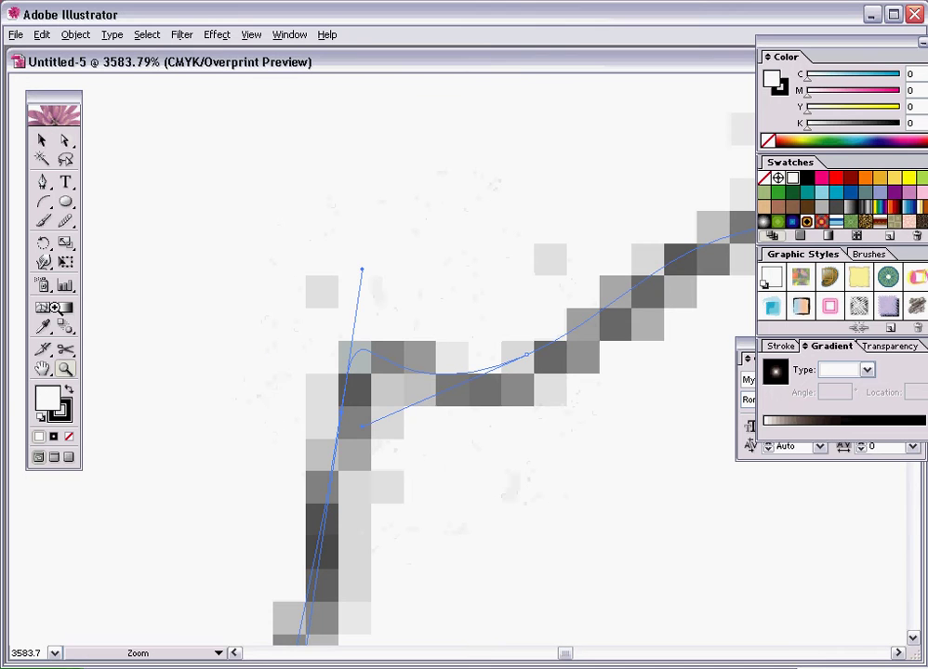
pyautogui.keyDown('alt'); pyautogui.click(299, 368); pyautogui.keyUp('alt')
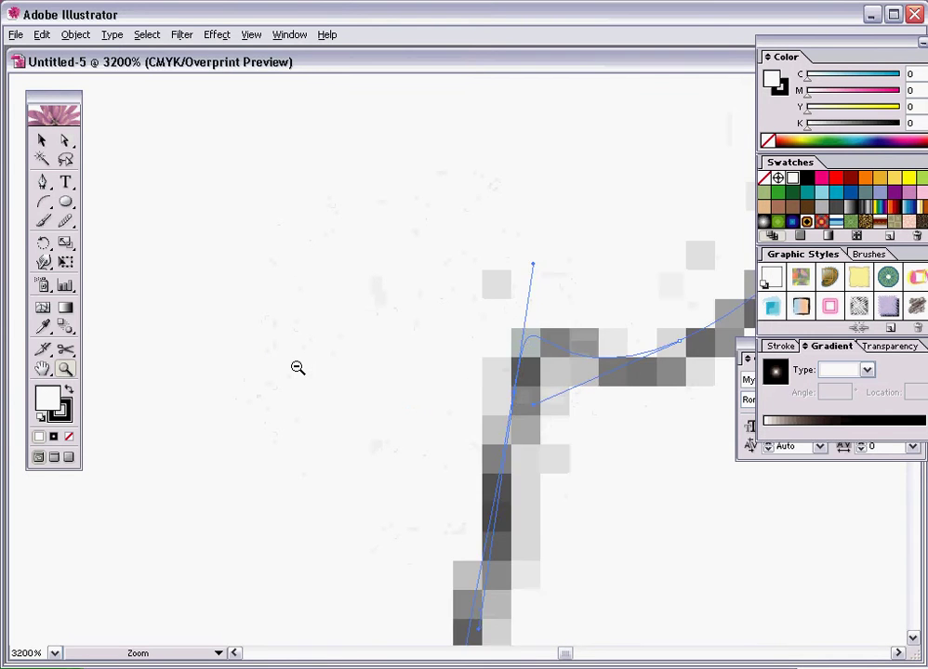
pyautogui.keyDown('alt'); pyautogui.click(298, 368); pyautogui.keyUp('alt')
pyautogui.keyDown('alt'); pyautogui.click(299, 369); pyautogui.keyUp('alt')
pyautogui.keyDown('alt'); pyautogui.click(299, 370); pyautogui.keyUp('alt')
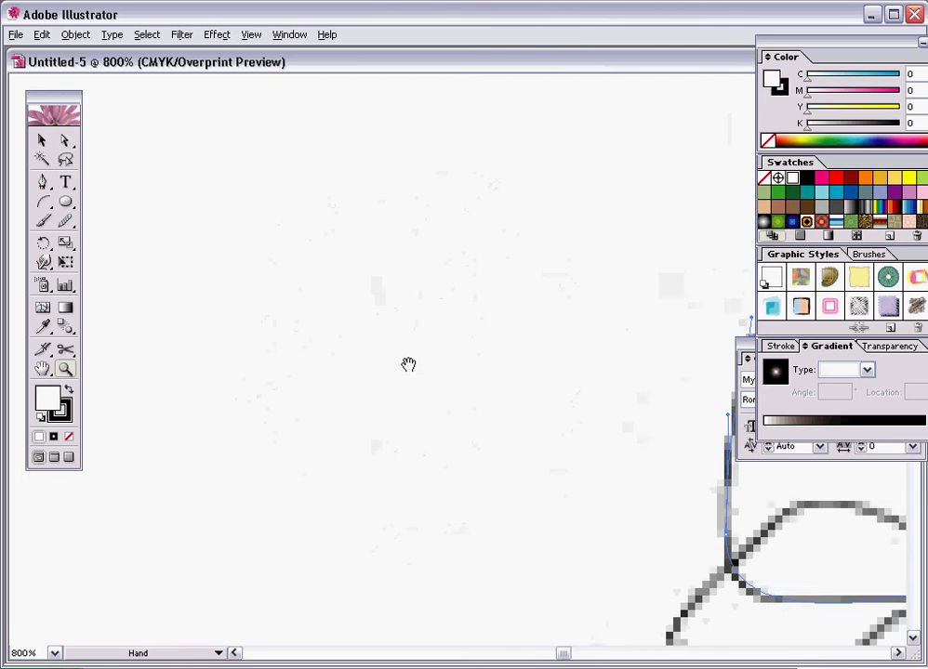
pyautogui.moveTo(408, 364); pyautogui.dragTo(153, 255)
pyautogui.keyDown('alt'); pyautogui.click(359, 355); pyautogui.keyUp('alt')
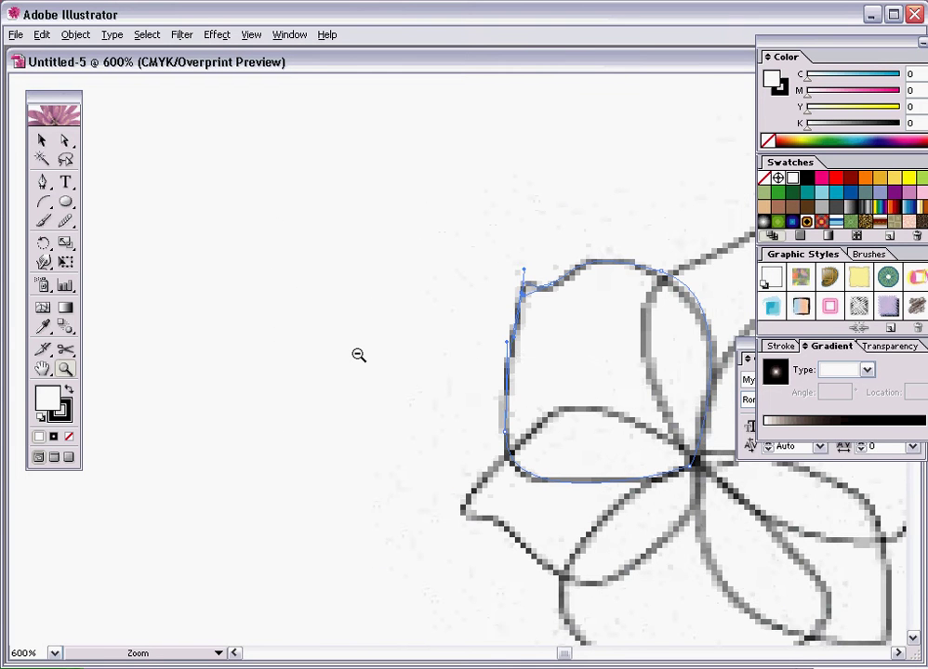
pyautogui.press('space')
pyautogui.moveTo(543, 347); pyautogui.dragTo(246, 360)
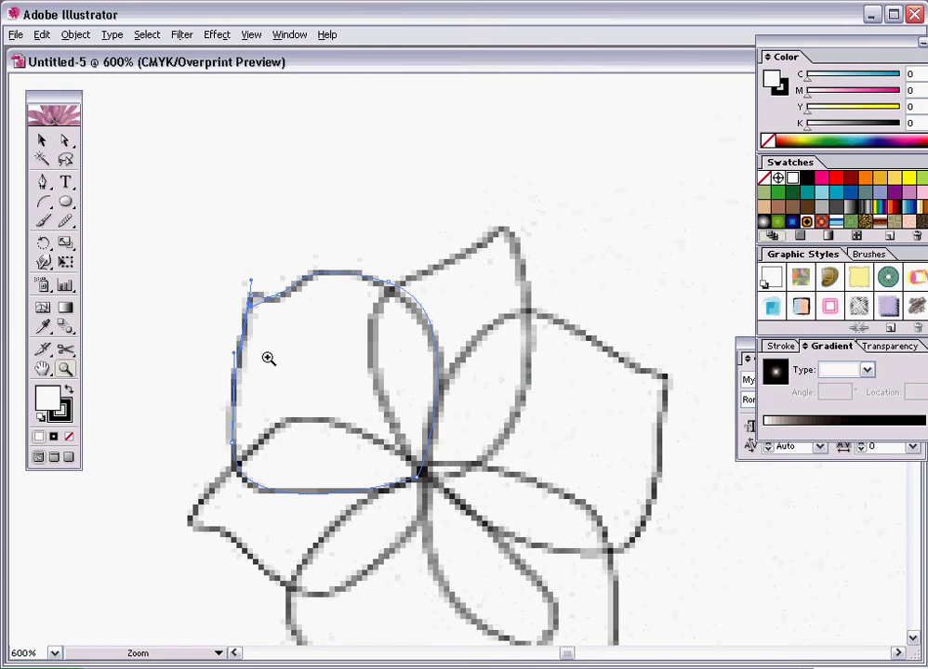
pyautogui.click(65, 142)
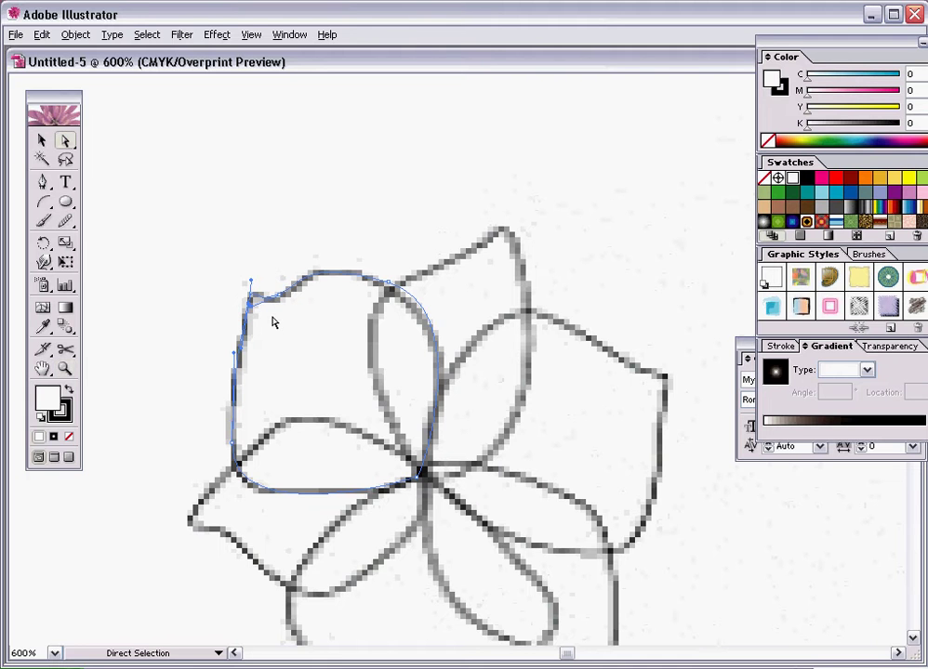
pyautogui.moveTo(251, 313); pyautogui.dragTo(238, 308)
pyautogui.moveTo(251, 286)
pyautogui.mouseDown()
pyautogui.moveTo(243, 301)
pyautogui.moveTo(263, 317)
pyautogui.moveTo(248, 285)
pyautogui.mouseUp()
# - Nudge the petal's upper-right anchor and its anchor at the flower's center onto the sketch lines
pyautogui.moveTo(389, 289); pyautogui.dragTo(389, 291)
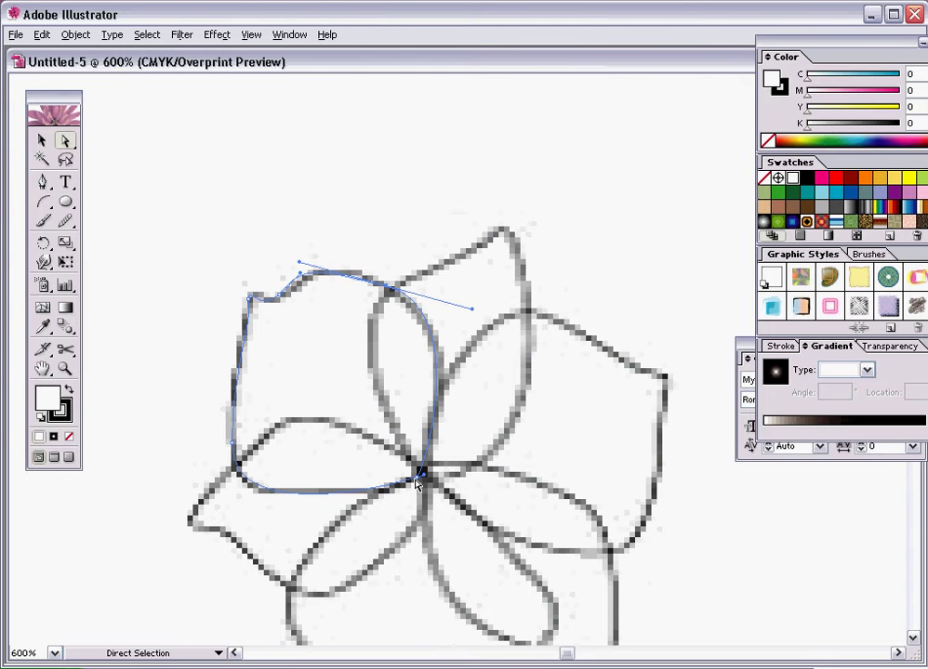
pyautogui.moveTo(418, 477); pyautogui.dragTo(420, 476)
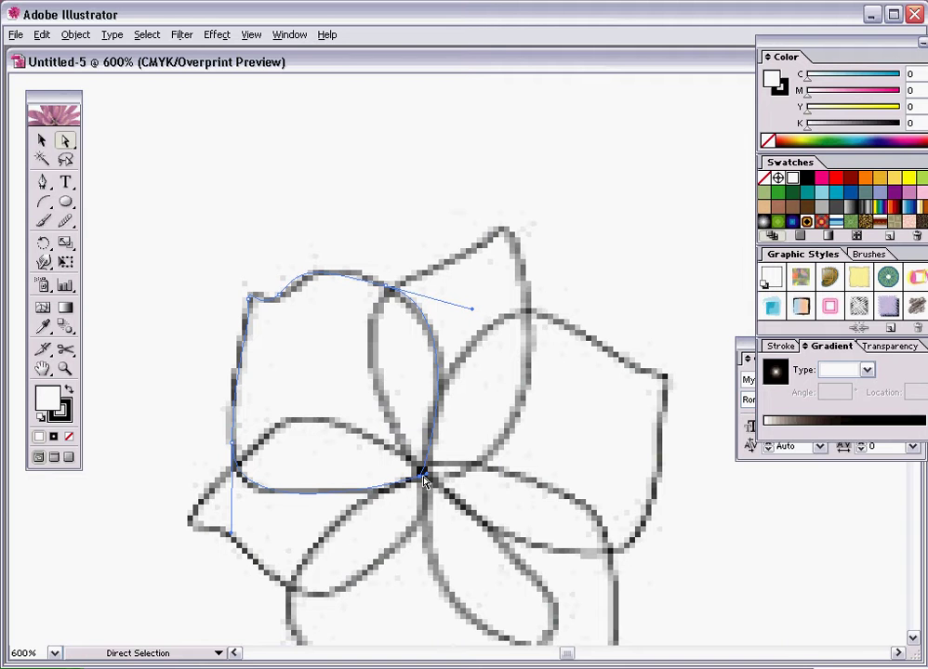
pyautogui.click(426, 479)
pyautogui.click(420, 477)
pyautogui.moveTo(420, 477); pyautogui.dragTo(420, 478)
pyautogui.moveTo(389, 291)
pyautogui.mouseDown()
pyautogui.moveTo(369, 275)
pyautogui.moveTo(382, 288)
pyautogui.mouseUp()
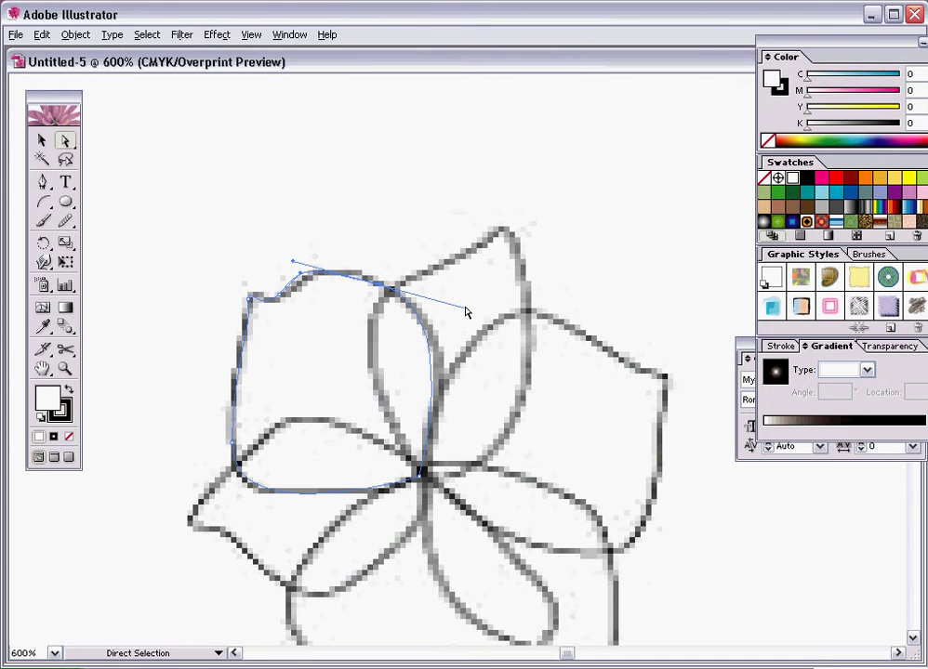
# - Adjust both direction handles of the petal's upper-right anchor to fit the sketched right edge, and deselect the path
pyautogui.moveTo(465, 313)
pyautogui.mouseDown()
pyautogui.moveTo(465, 304)
pyautogui.moveTo(453, 305)
pyautogui.mouseUp()
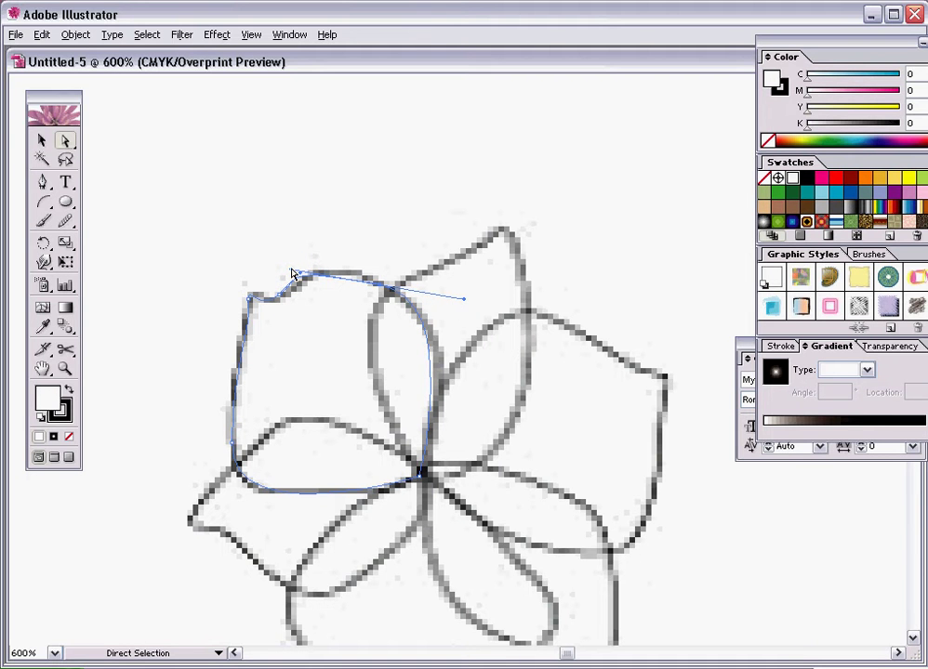
pyautogui.click(298, 270)
pyautogui.moveTo(296, 273); pyautogui.dragTo(316, 261)
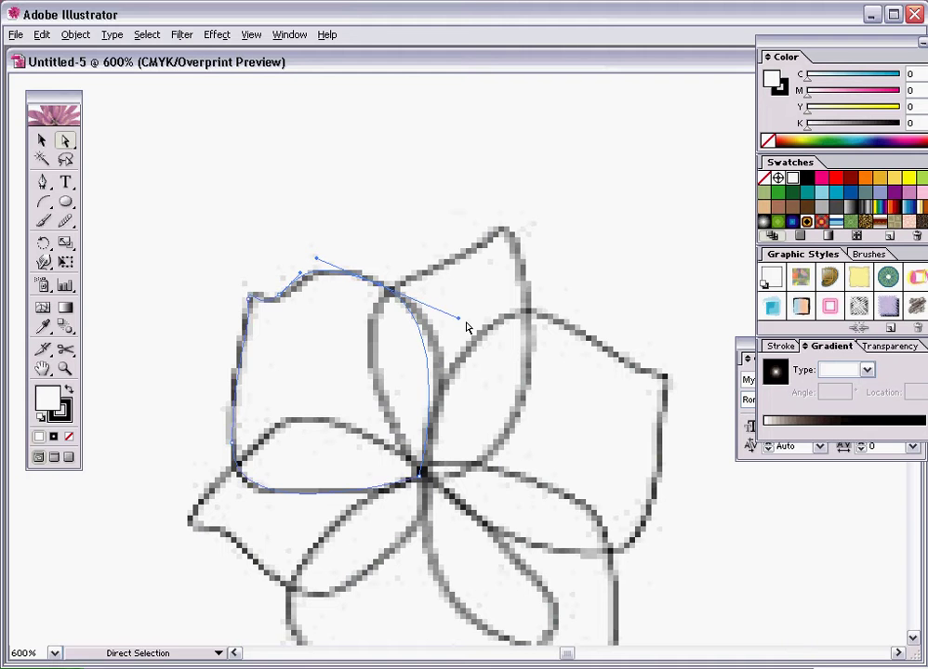
pyautogui.moveTo(459, 322); pyautogui.dragTo(477, 322)
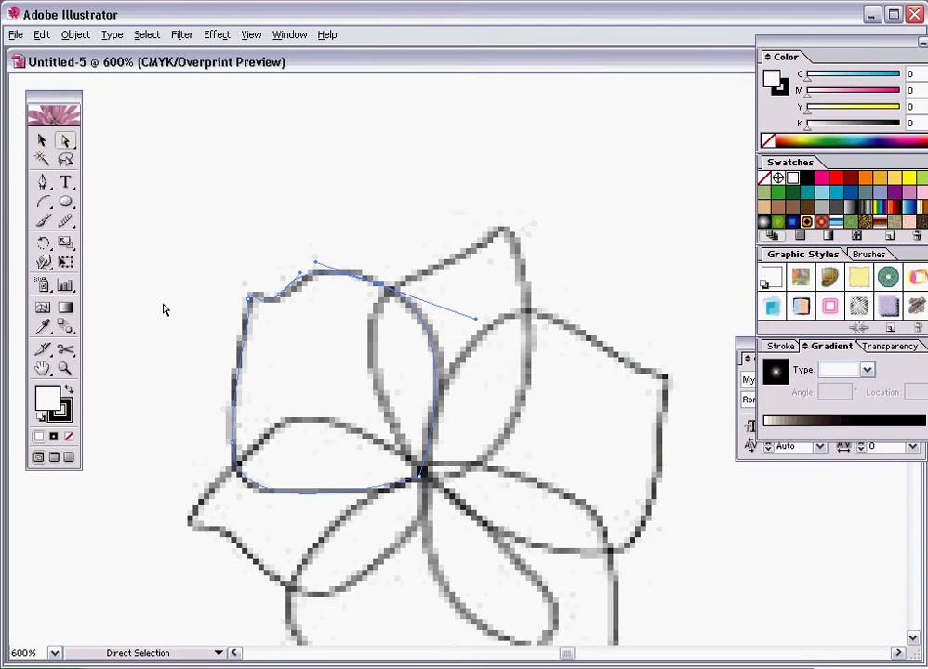
pyautogui.click(41, 140)
pyautogui.click(166, 182)
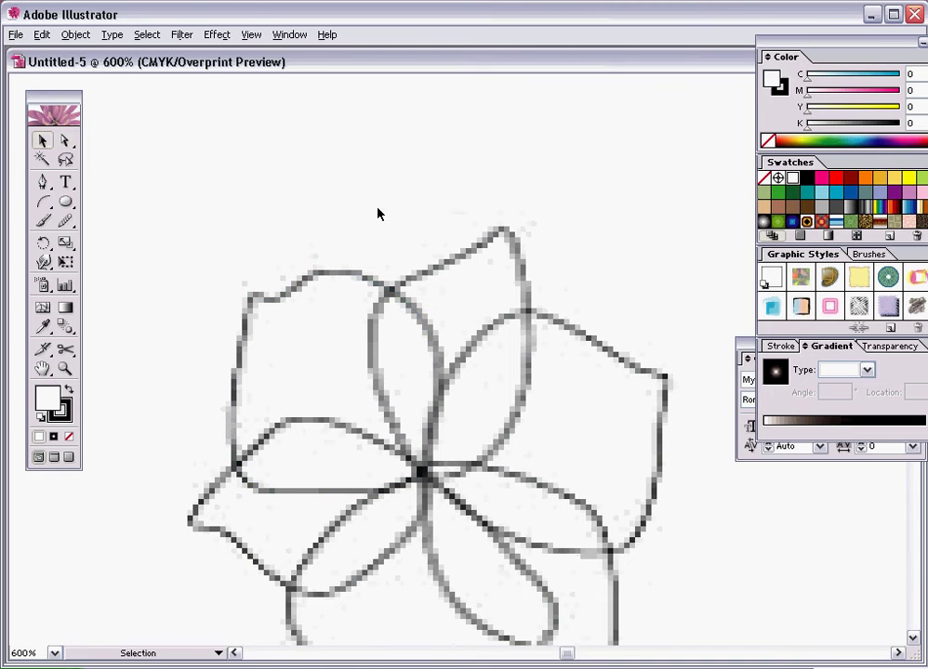
pyautogui.click(416, 319)
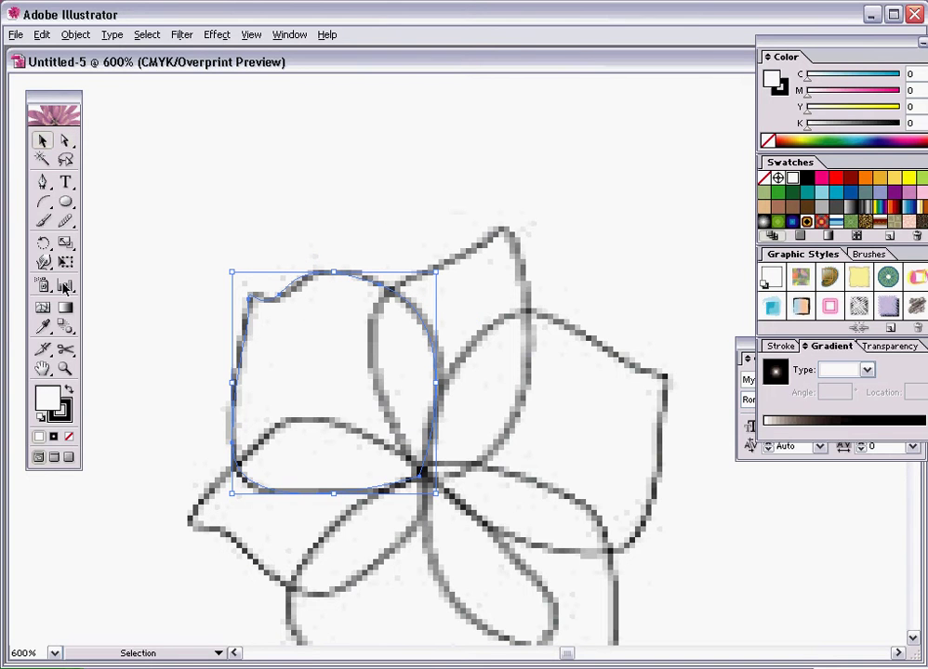
pyautogui.click(147, 192)
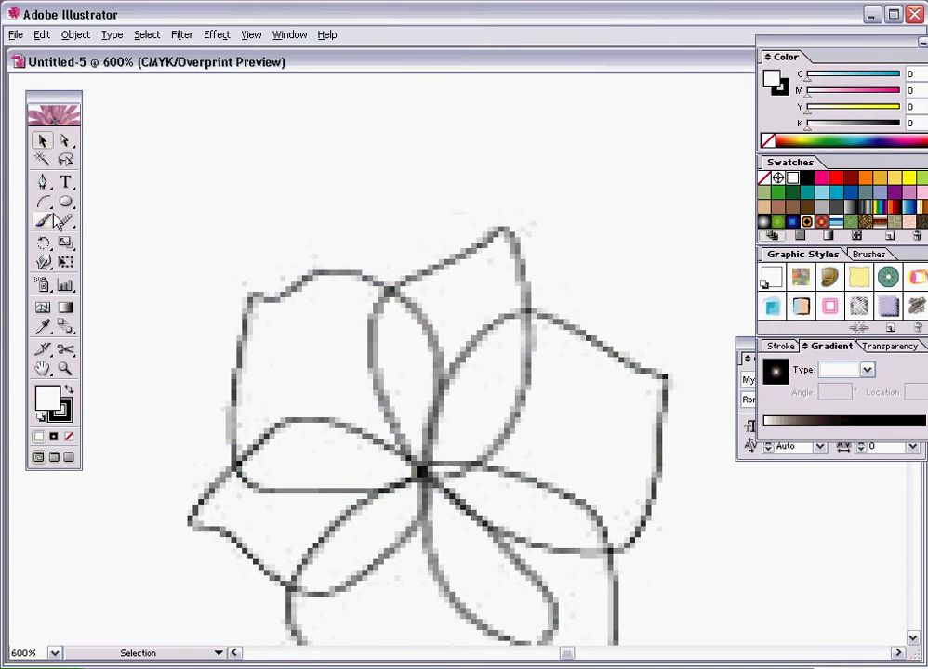
# - Trace the pointed upper petal as a closed Pen path, starting and ending at the flower's center
pyautogui.click(42, 182)
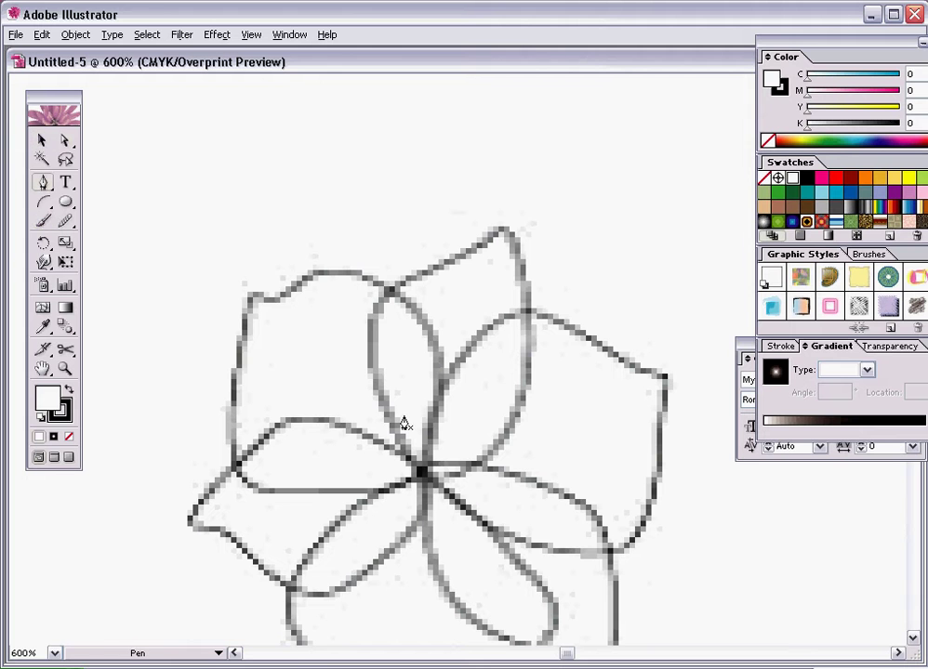
pyautogui.click(418, 472)
pyautogui.moveTo(433, 269)
pyautogui.mouseDown()
pyautogui.moveTo(514, 248)
pyautogui.moveTo(559, 255)
pyautogui.moveTo(555, 228)
pyautogui.moveTo(547, 239)
pyautogui.moveTo(551, 230)
pyautogui.moveTo(554, 237)
pyautogui.mouseUp()
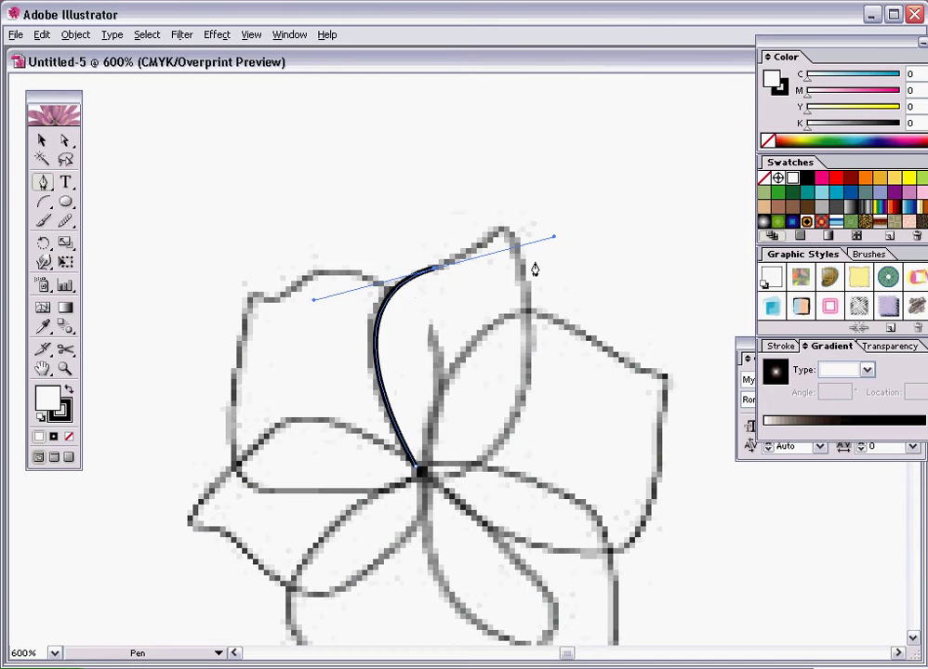
pyautogui.click(505, 232)
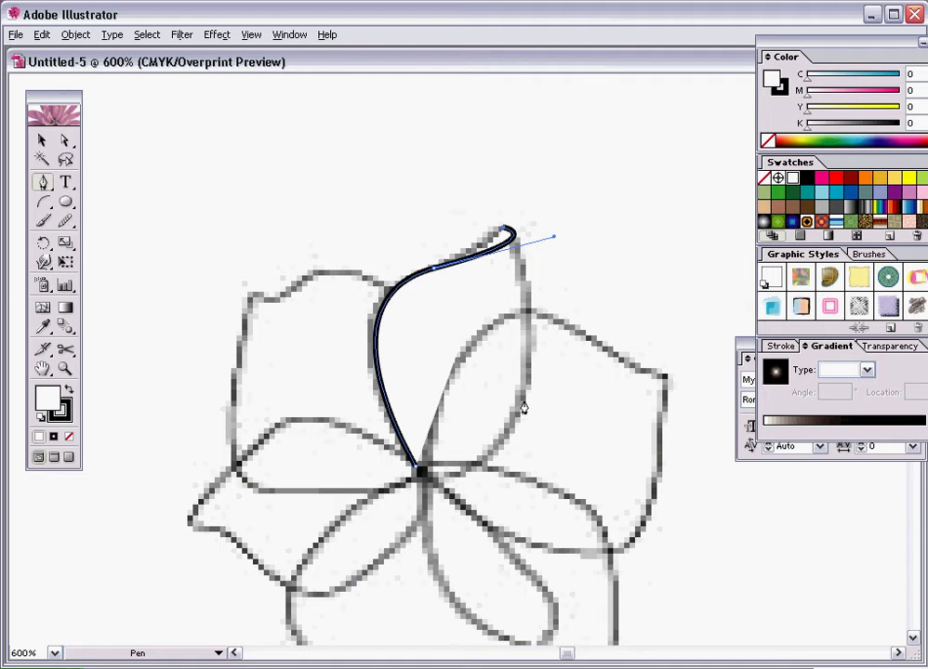
pyautogui.moveTo(523, 398); pyautogui.dragTo(506, 456)
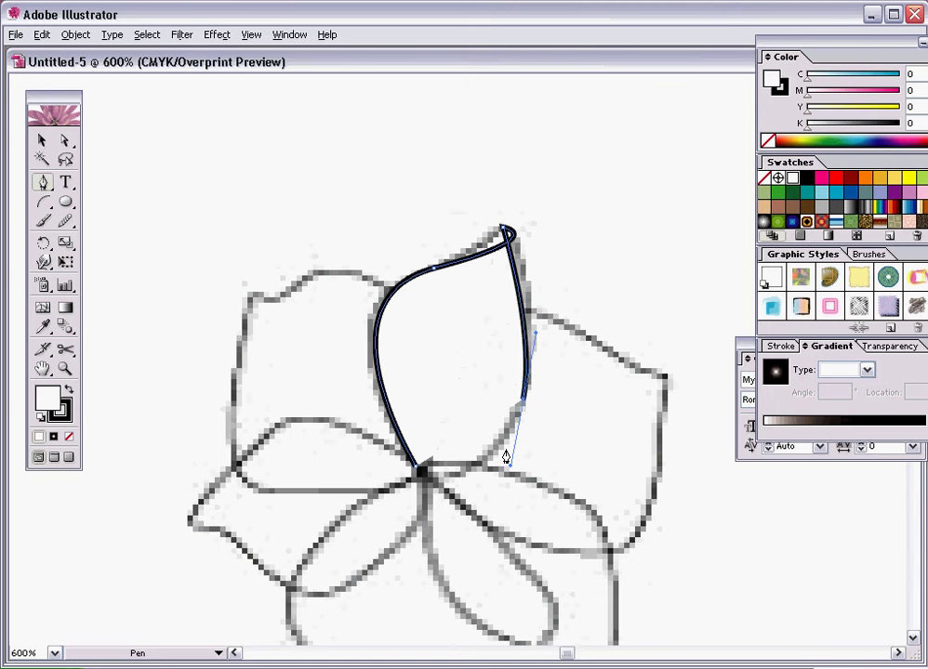
pyautogui.click(415, 468)
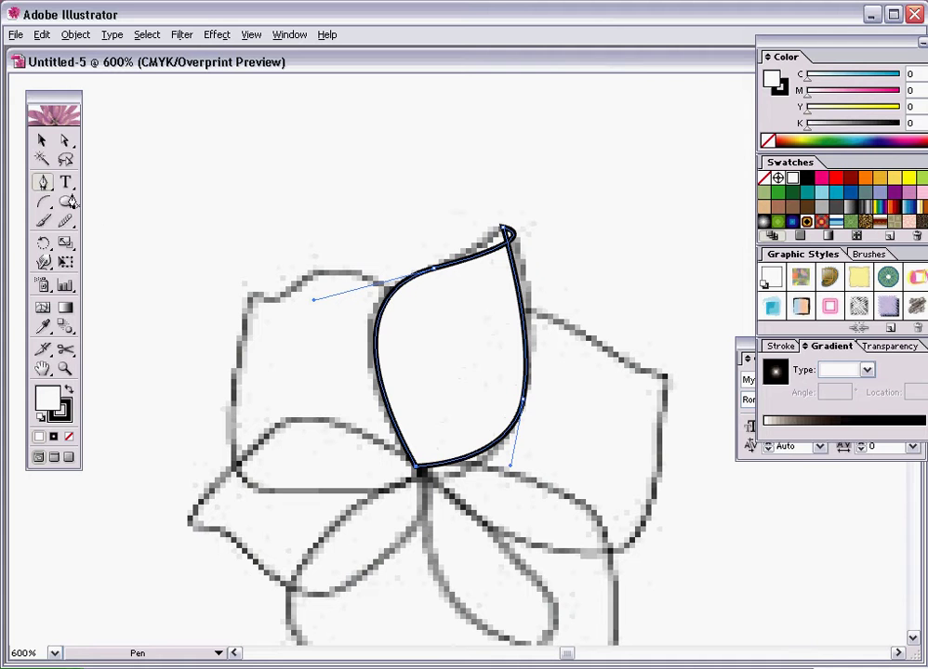
# - Remove the loop at the upper petal's tip by shortening the direction handle and repositioning the tip anchor
pyautogui.click(65, 139)
pyautogui.click(497, 231)
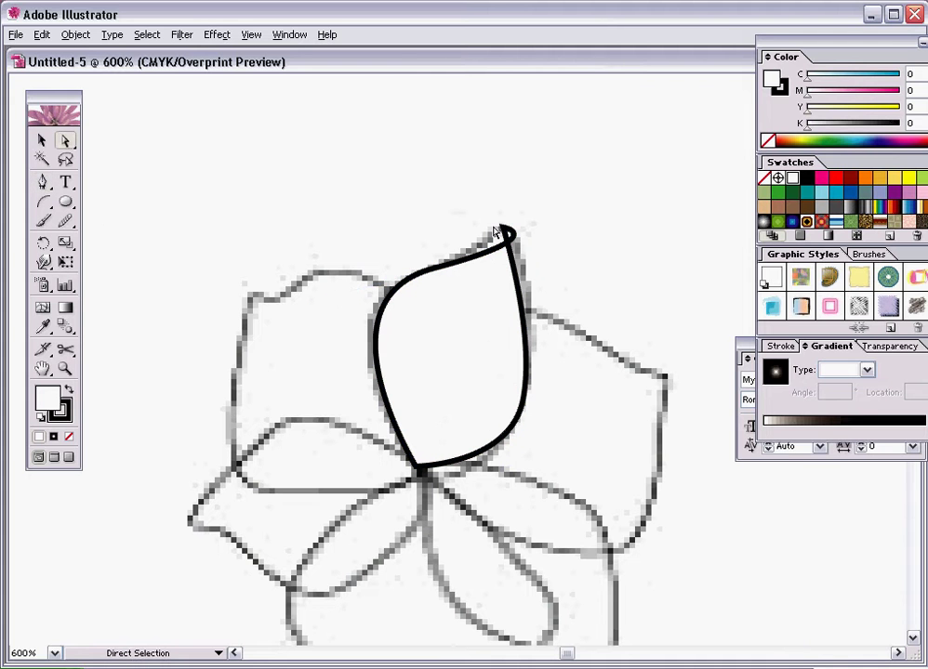
pyautogui.click(499, 230)
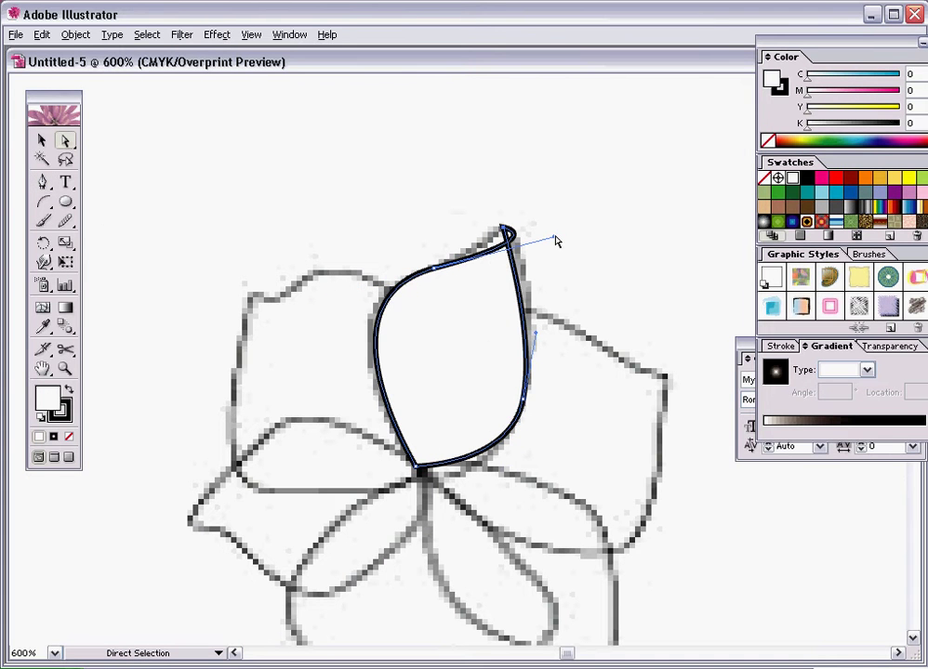
pyautogui.moveTo(555, 241); pyautogui.dragTo(503, 237)
pyautogui.click(503, 232)
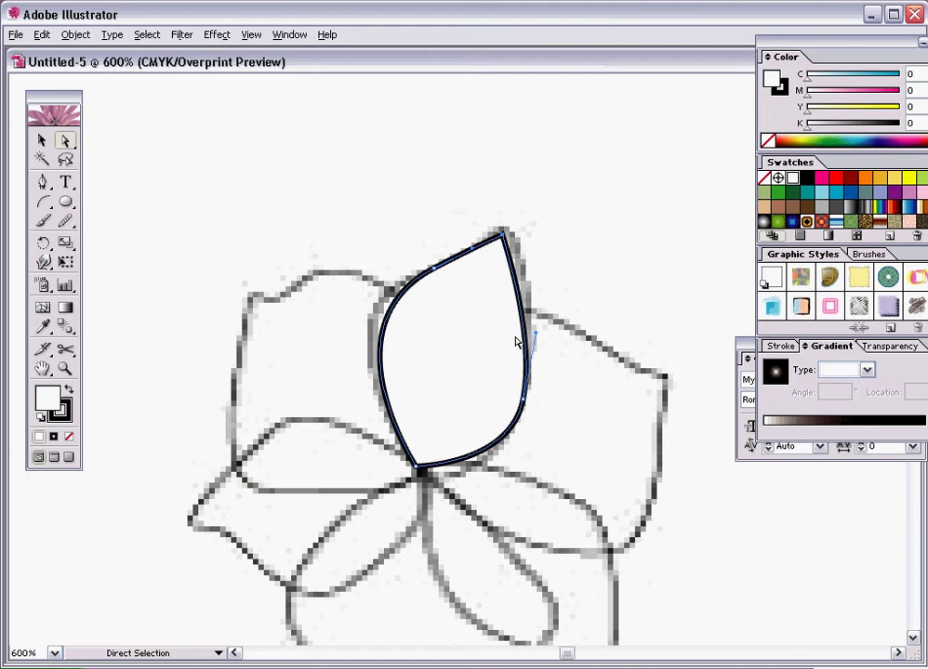
# - Bow the upper petal's right side outward, reshape its lower curve, and nudge the tip toward the sketched point
pyautogui.moveTo(535, 332); pyautogui.dragTo(557, 292)
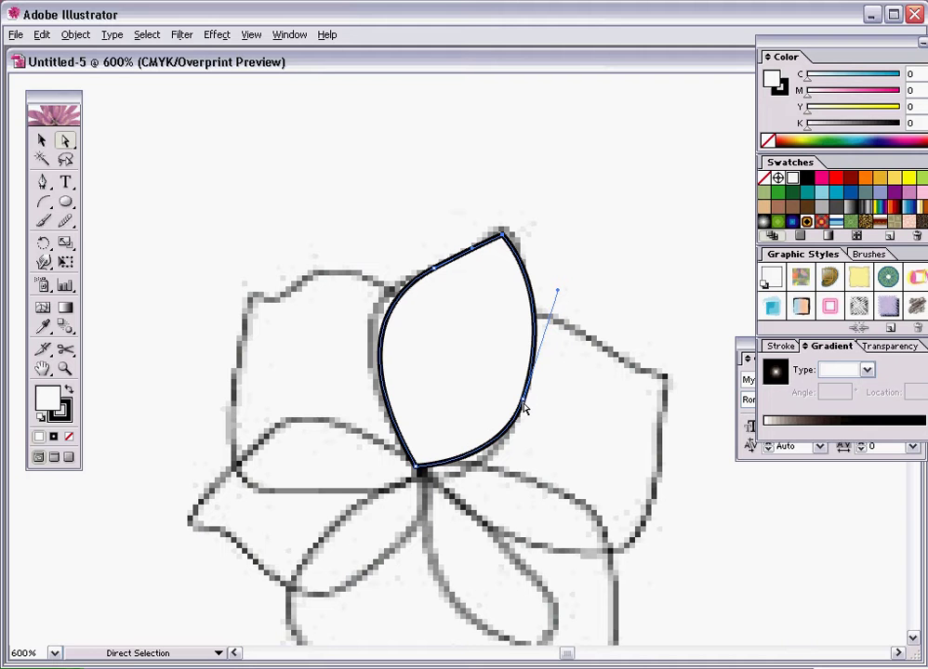
pyautogui.moveTo(524, 409); pyautogui.dragTo(522, 406)
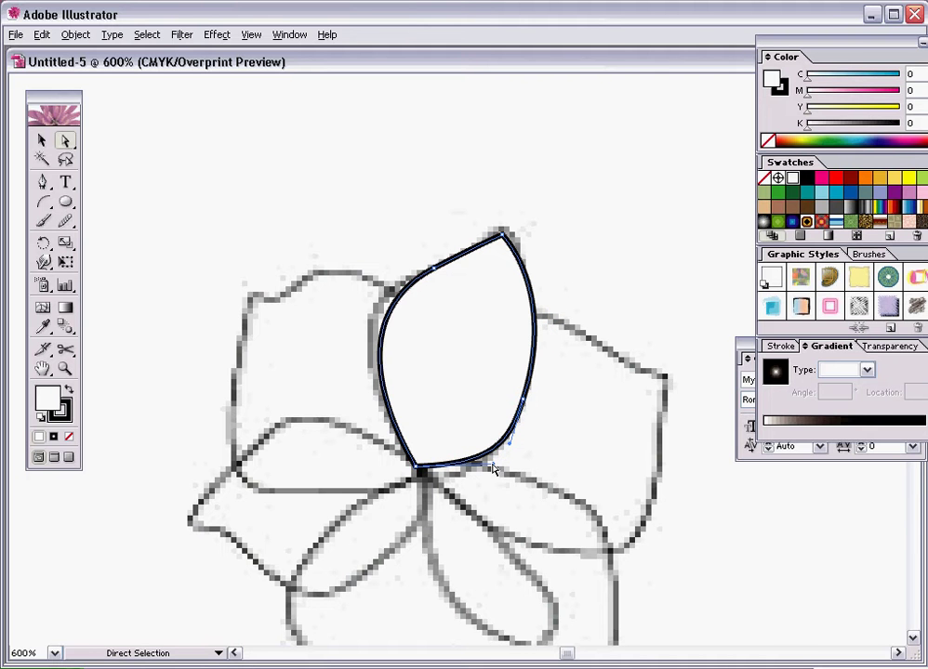
pyautogui.moveTo(494, 469); pyautogui.dragTo(505, 470)
pyautogui.moveTo(500, 236); pyautogui.dragTo(500, 237)
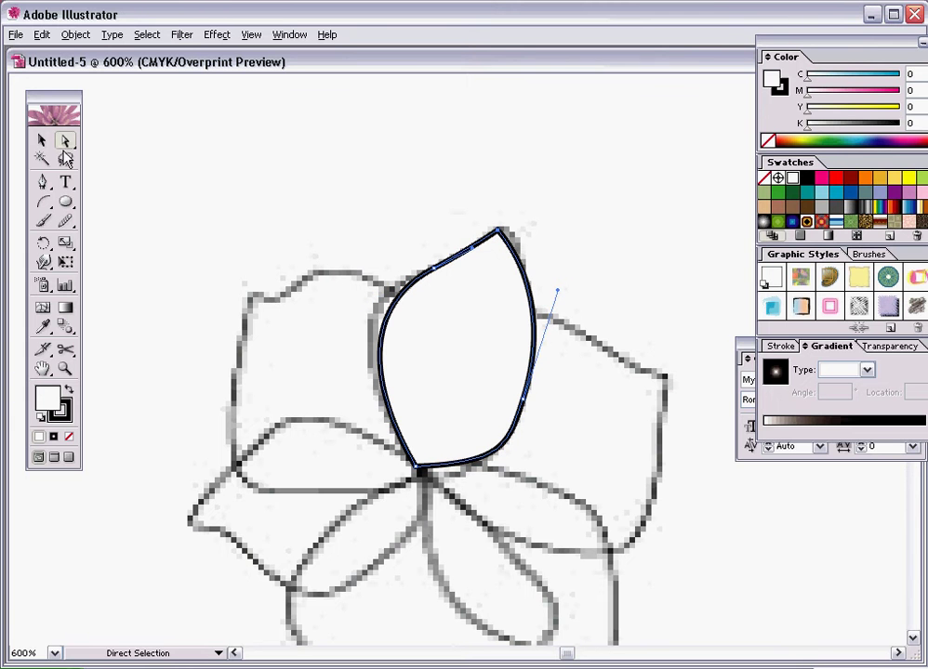
# - Send the upper petal path behind the flower image, and activate direct selection for editing its points
pyautogui.click(42, 139)
pyautogui.rightClick(420, 343)
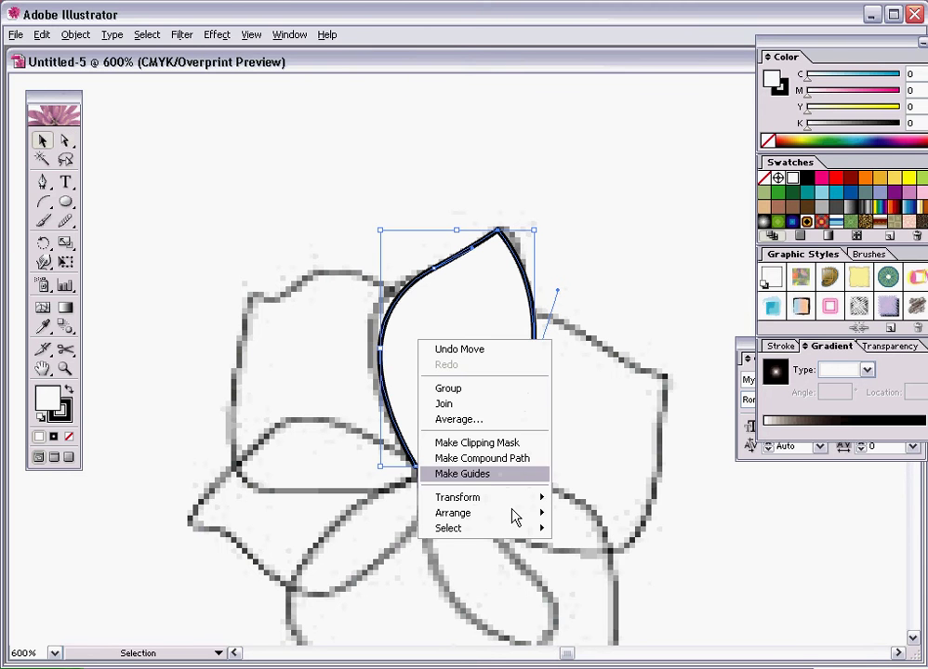
pyautogui.moveTo(526, 514)
pyautogui.click(625, 562)
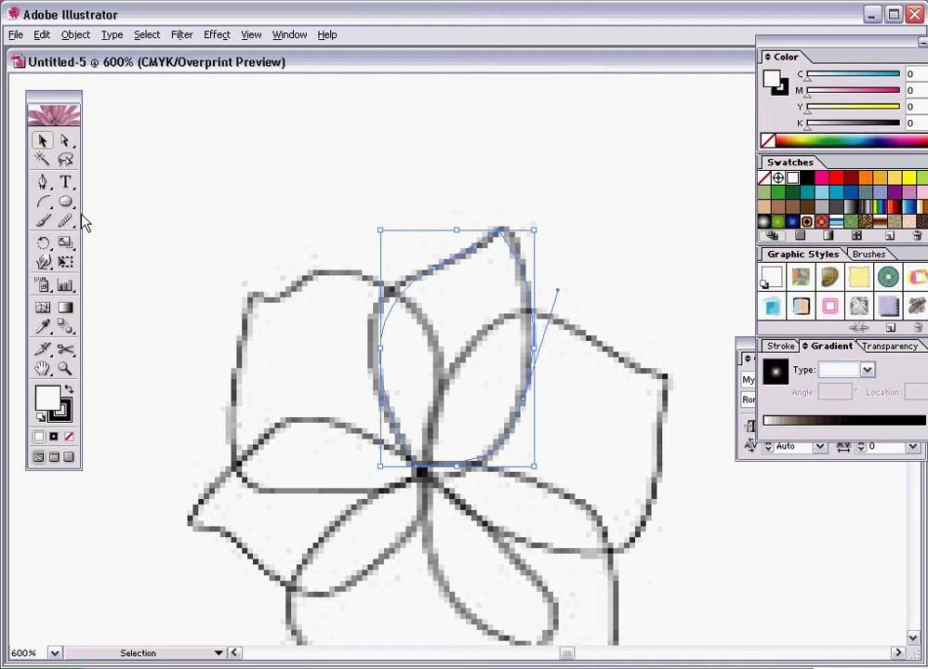
pyautogui.click(65, 139)
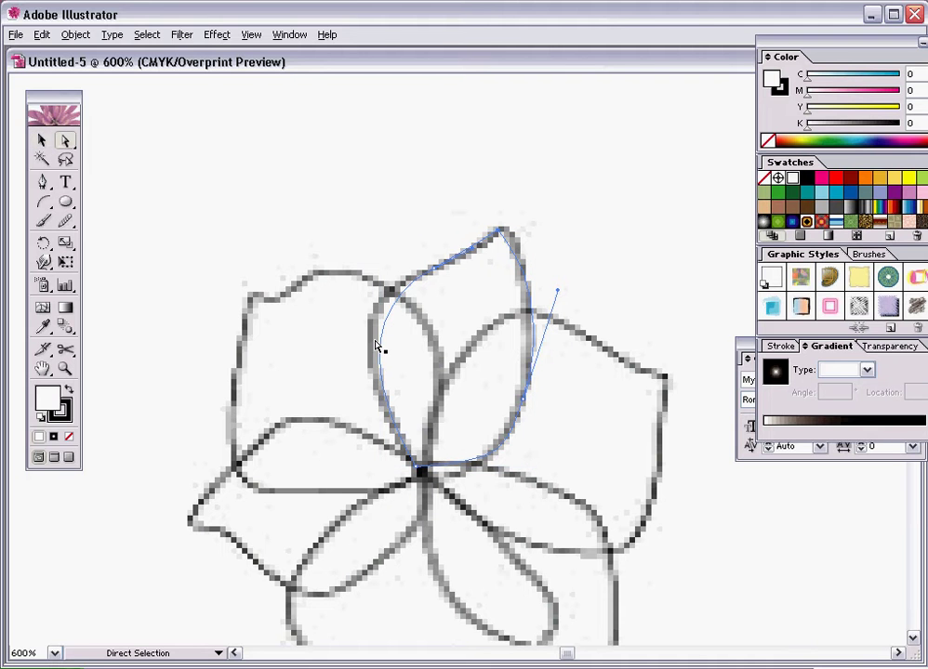
# - Bow the upper petal's left side outward, move its tip anchor onto the sketched point, and tighten the right side's curve
pyautogui.click(382, 344)
pyautogui.moveTo(323, 326); pyautogui.dragTo(304, 304)
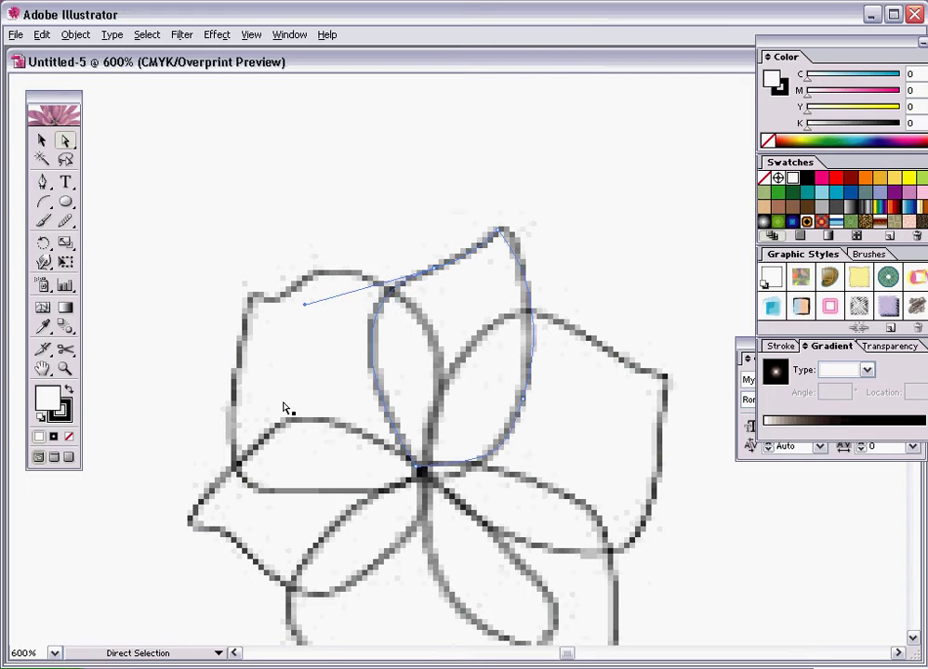
pyautogui.click(500, 231)
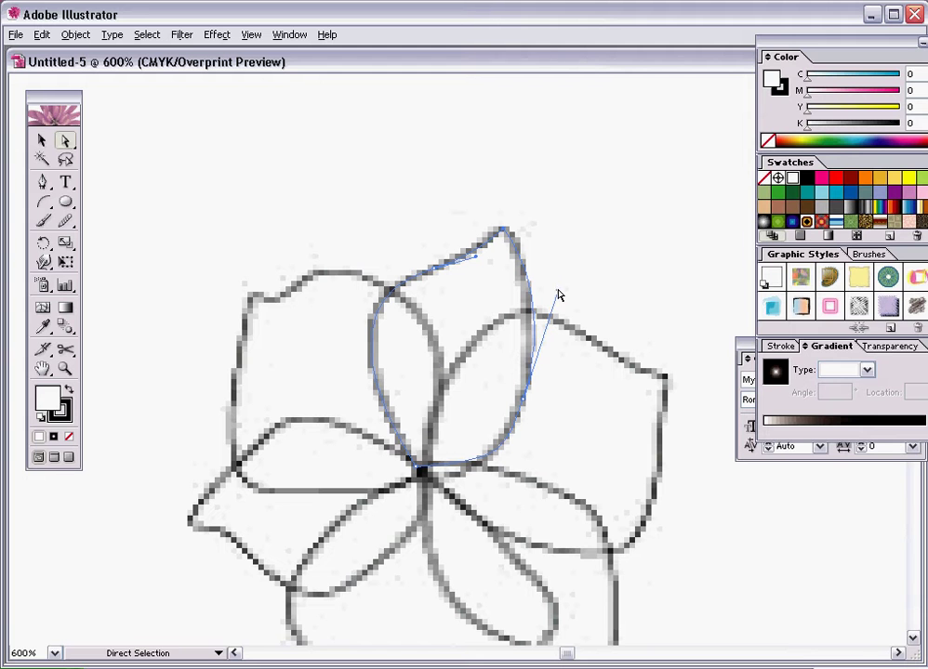
pyautogui.moveTo(557, 296); pyautogui.dragTo(550, 304)
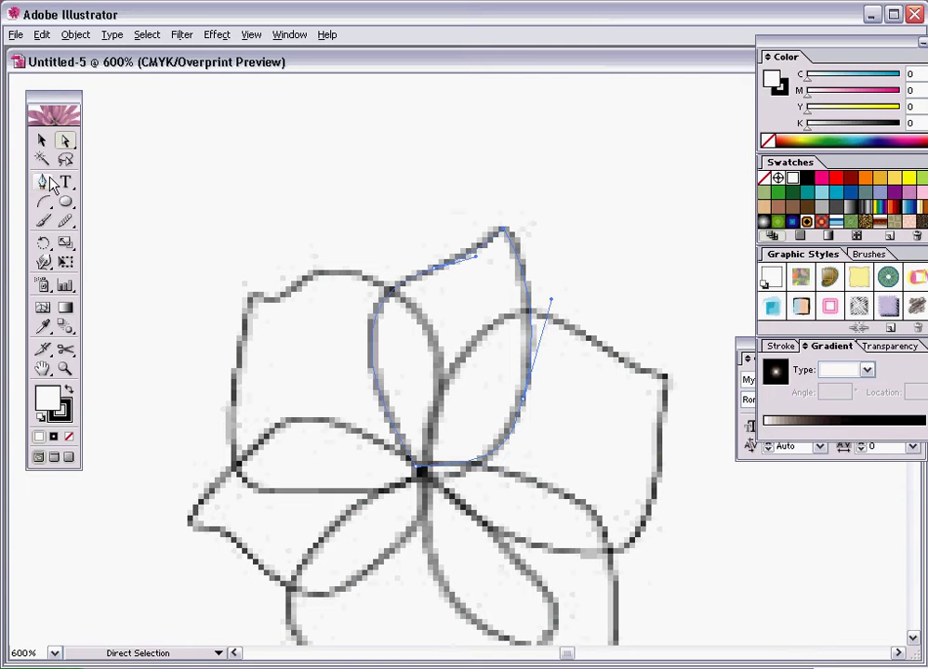
# - Add an anchor point on the upper petal's right side just below the tip, fit that segment to the sketch, and deselect the path
pyautogui.moveTo(52, 183); pyautogui.dragTo(96, 185)
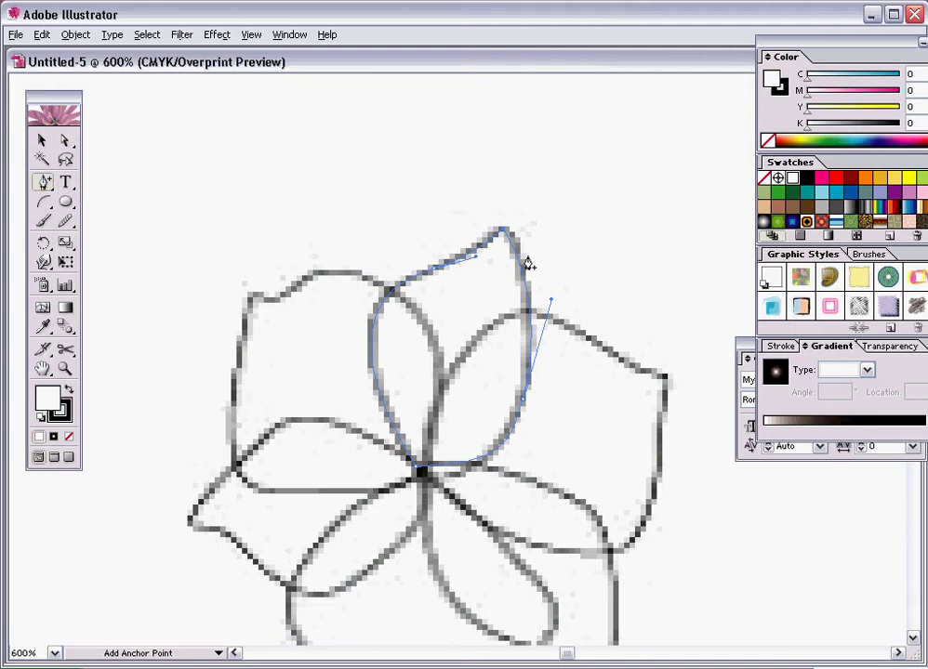
pyautogui.click(518, 266)
pyautogui.click(65, 139)
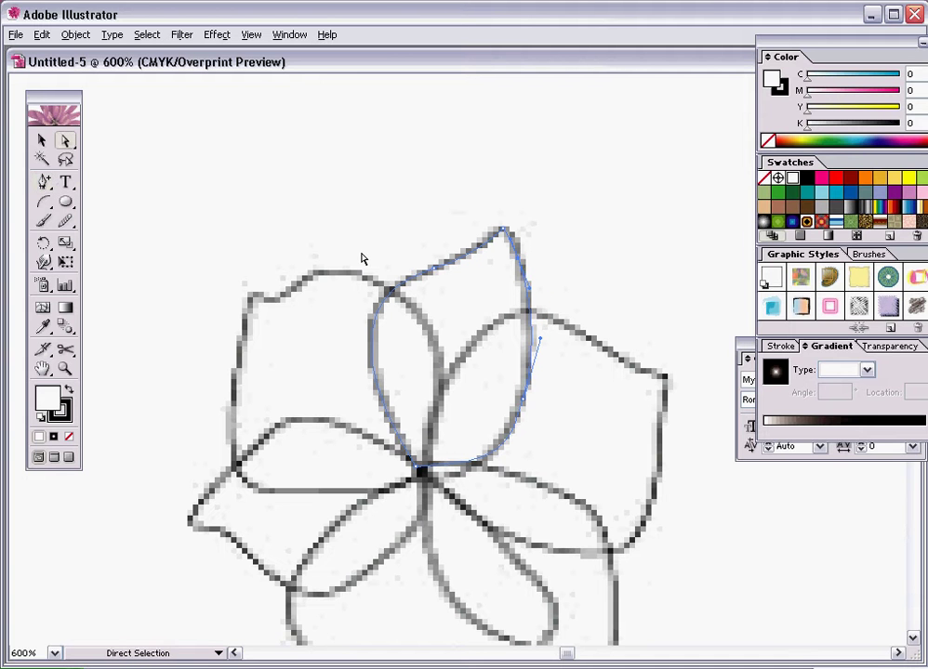
pyautogui.click(521, 265)
pyautogui.click(524, 285)
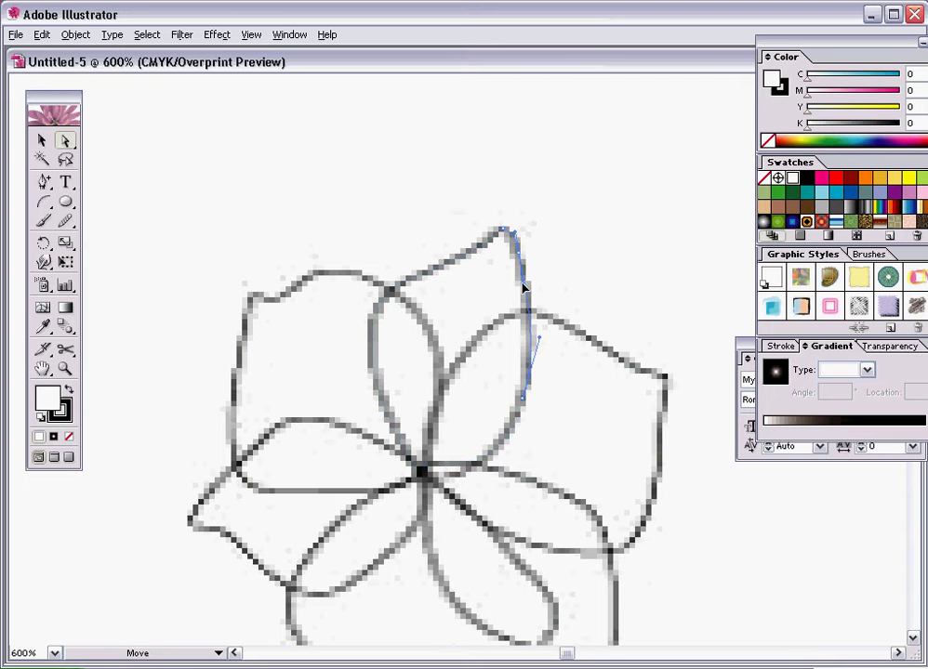
pyautogui.click(42, 139)
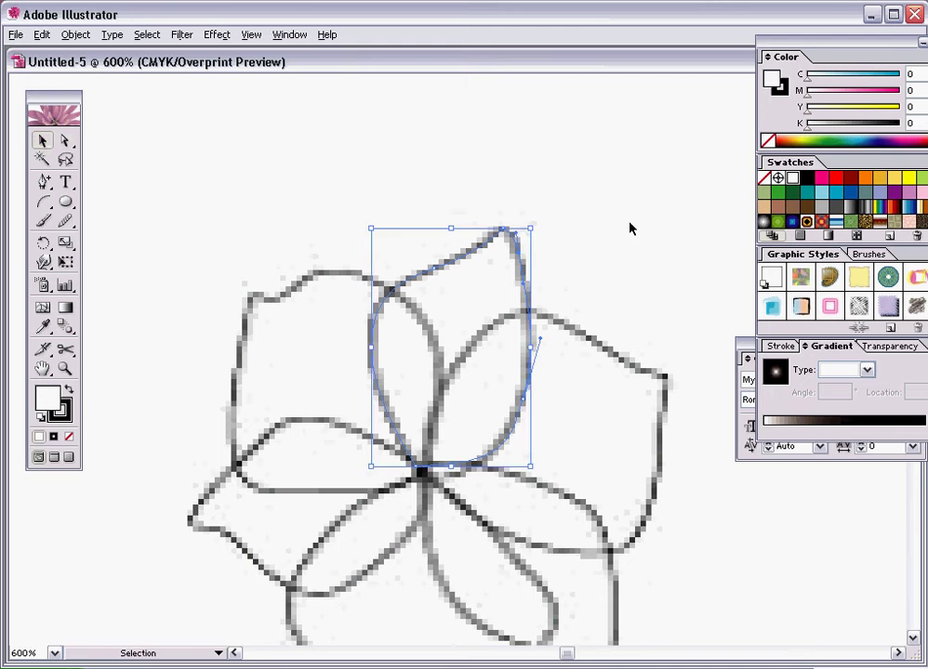
pyautogui.click(629, 228)
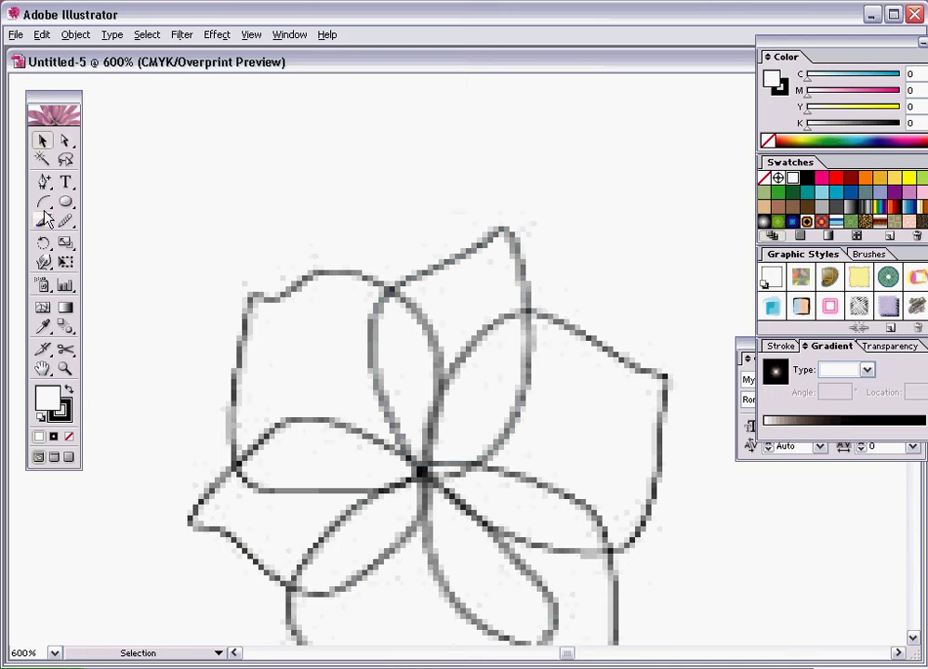
# - Trace the large right petal as a closed Pen path, starting and ending at the flower's center
pyautogui.press('+')
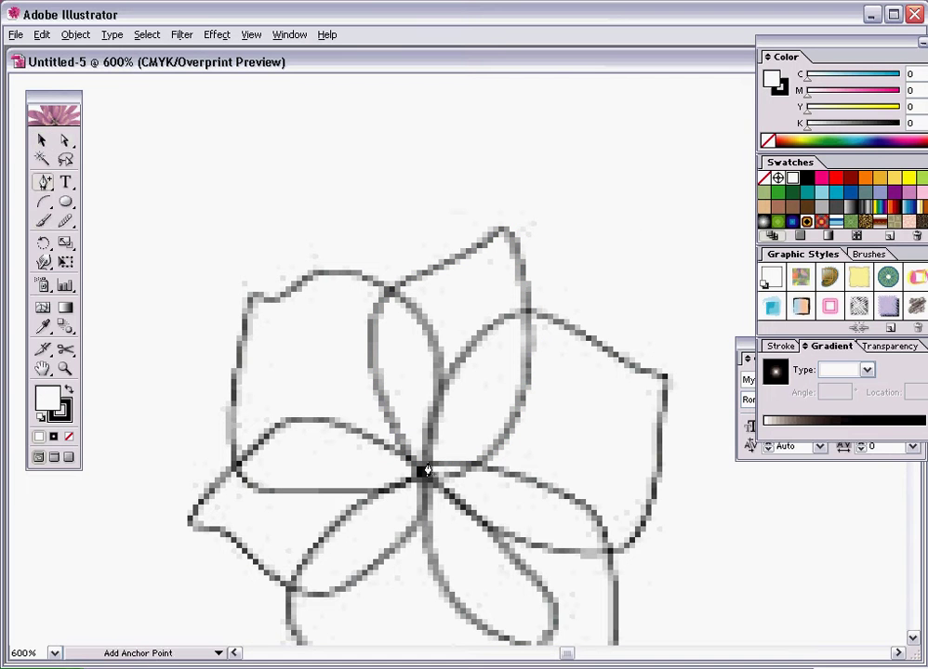
pyautogui.click(334, 361)
pyautogui.click(468, 396)
pyautogui.click(49, 203)
pyautogui.click(44, 185)
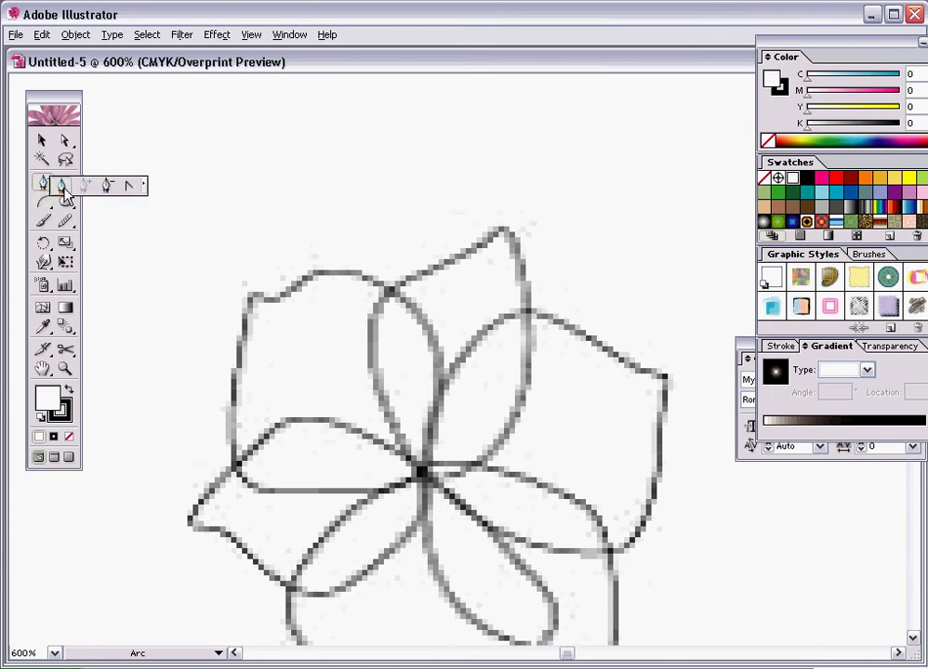
pyautogui.click(424, 464)
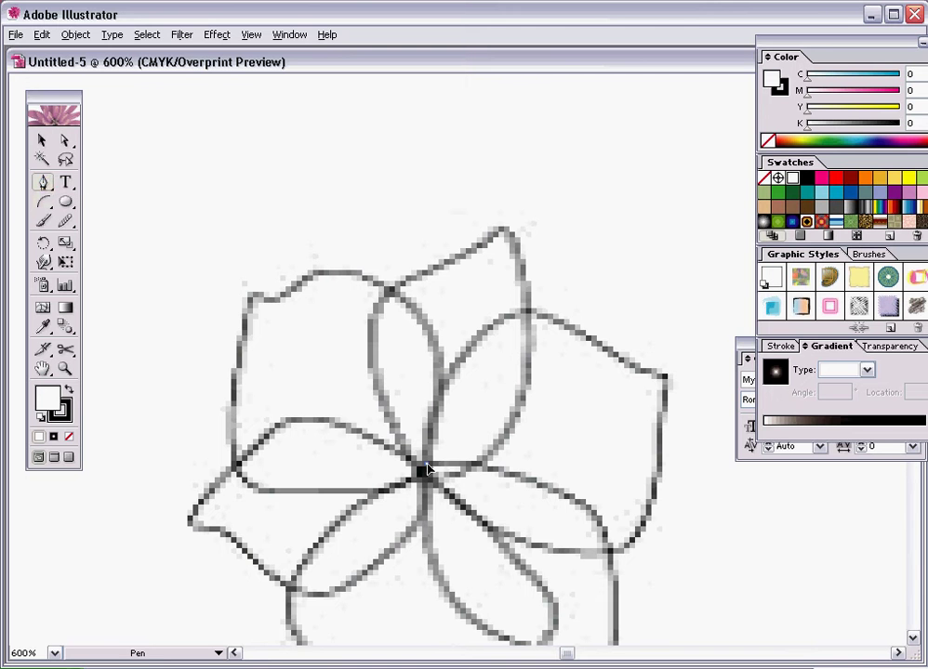
pyautogui.moveTo(632, 366)
pyautogui.mouseDown()
pyautogui.moveTo(670, 442)
pyautogui.moveTo(543, 418)
pyautogui.moveTo(702, 466)
pyautogui.moveTo(646, 456)
pyautogui.moveTo(771, 522)
pyautogui.moveTo(847, 495)
pyautogui.moveTo(764, 502)
pyautogui.moveTo(797, 532)
pyautogui.moveTo(797, 521)
pyautogui.mouseUp()
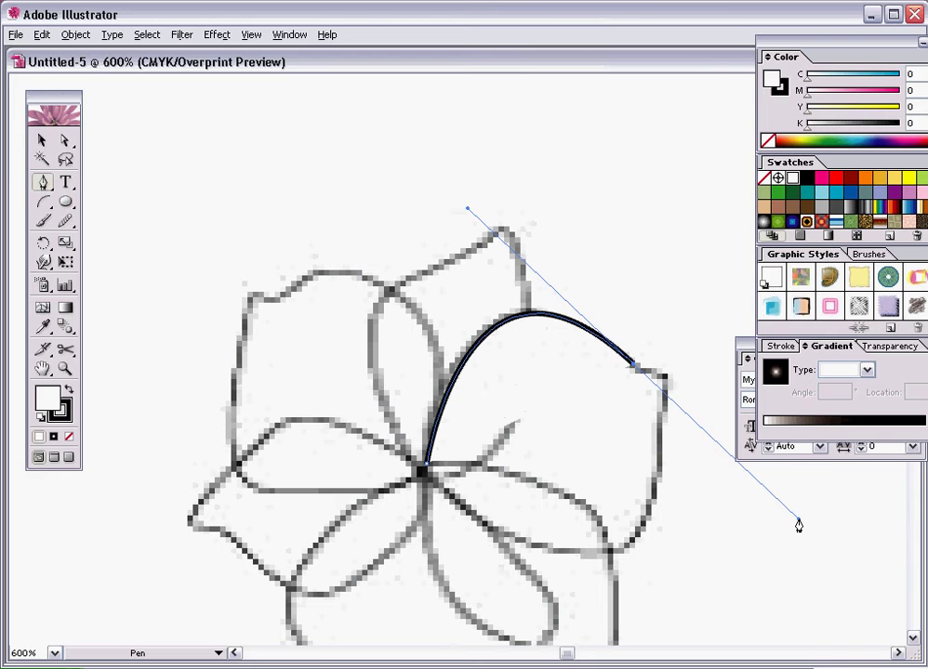
pyautogui.click(661, 378)
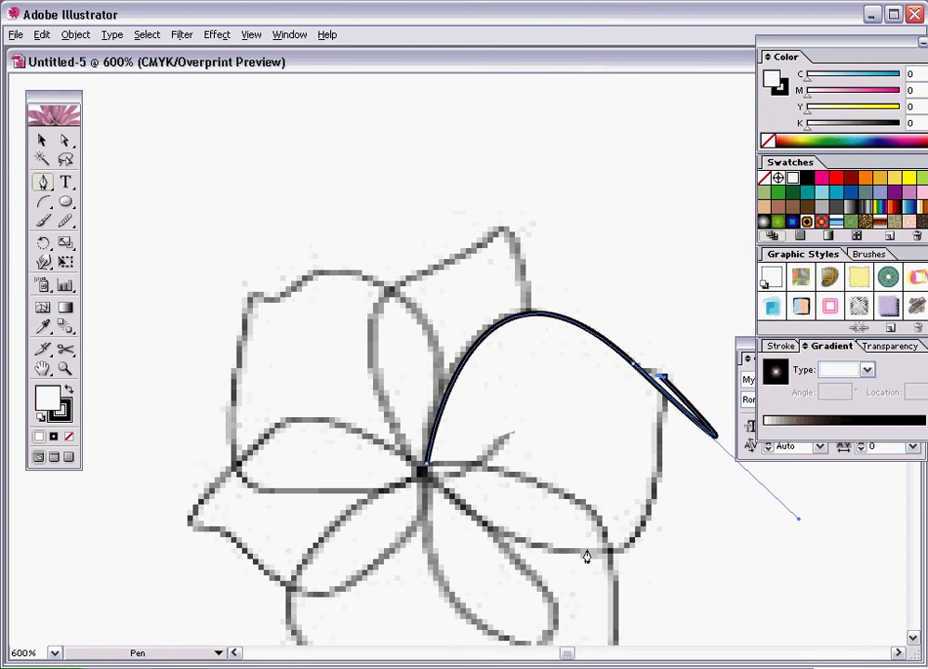
pyautogui.moveTo(586, 553); pyautogui.dragTo(485, 546)
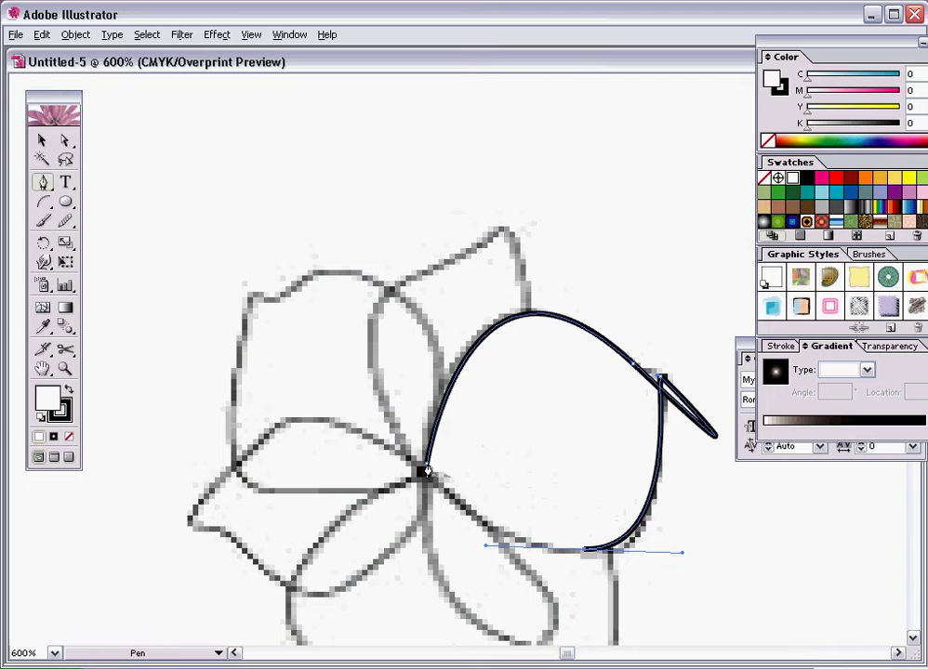
pyautogui.moveTo(424, 469); pyautogui.dragTo(468, 209)
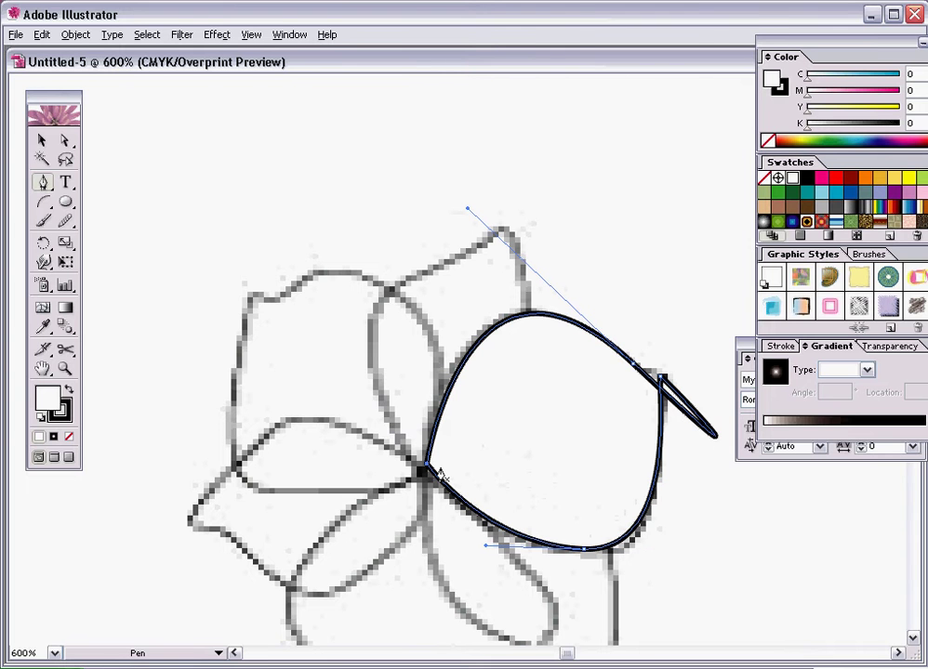
# - Remove the spike at the right petal's outer corner by moving the upper anchor to the petal's crest and reshaping its direction handles
pyautogui.click(65, 140)
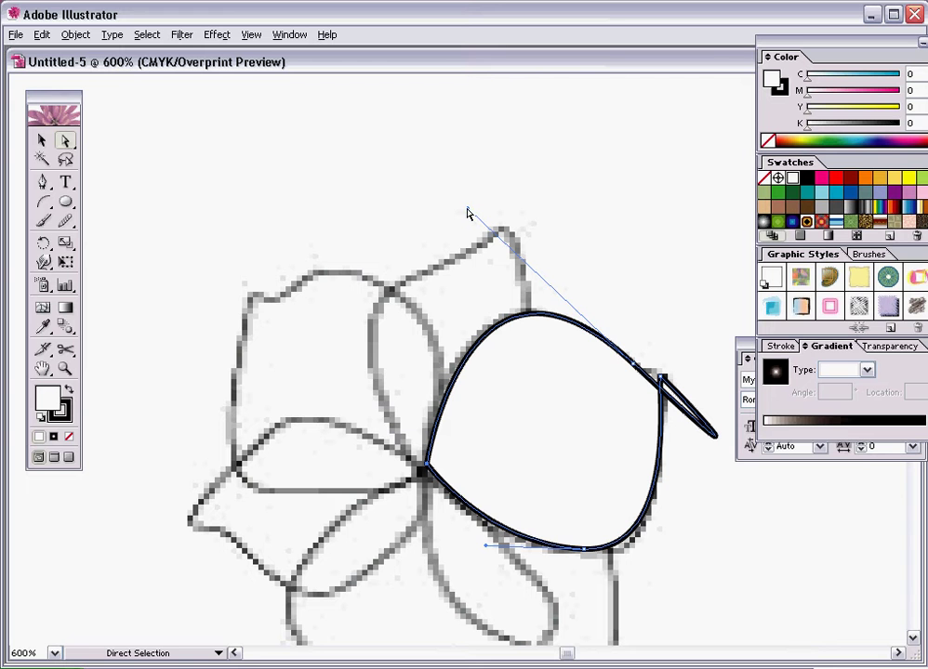
pyautogui.moveTo(471, 212); pyautogui.dragTo(503, 296)
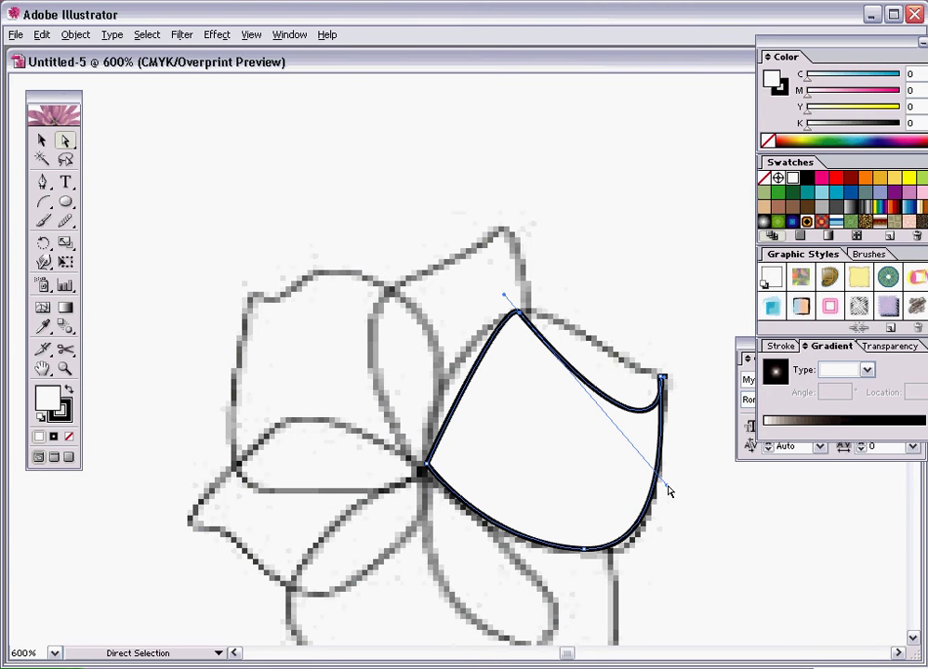
pyautogui.moveTo(664, 488); pyautogui.dragTo(609, 368)
pyautogui.moveTo(611, 351); pyautogui.dragTo(611, 342)
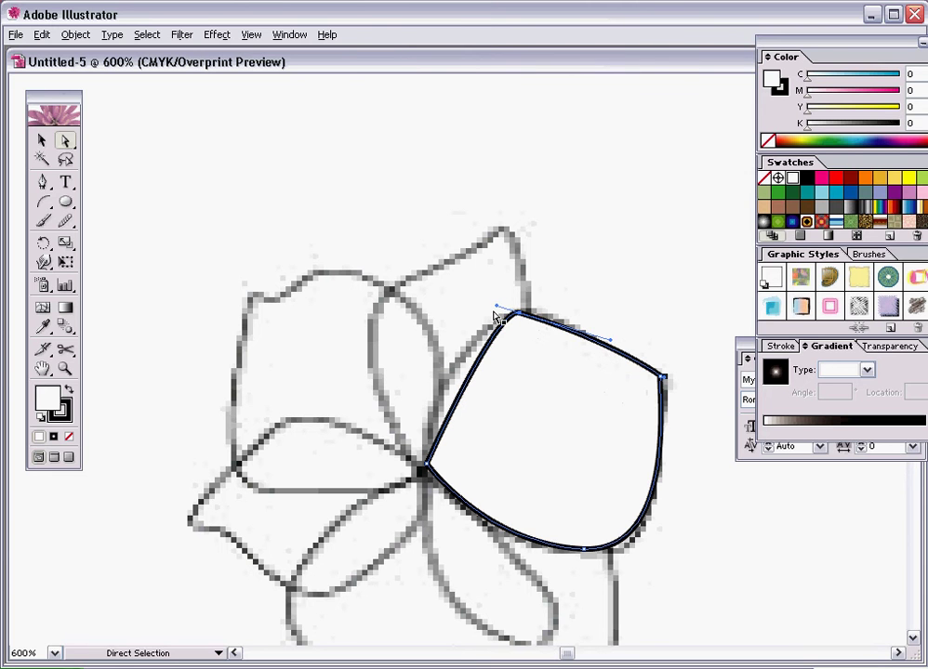
pyautogui.moveTo(497, 306)
pyautogui.mouseDown()
pyautogui.moveTo(484, 319)
pyautogui.moveTo(499, 311)
pyautogui.moveTo(511, 321)
pyautogui.moveTo(492, 321)
pyautogui.moveTo(503, 316)
pyautogui.mouseUp()
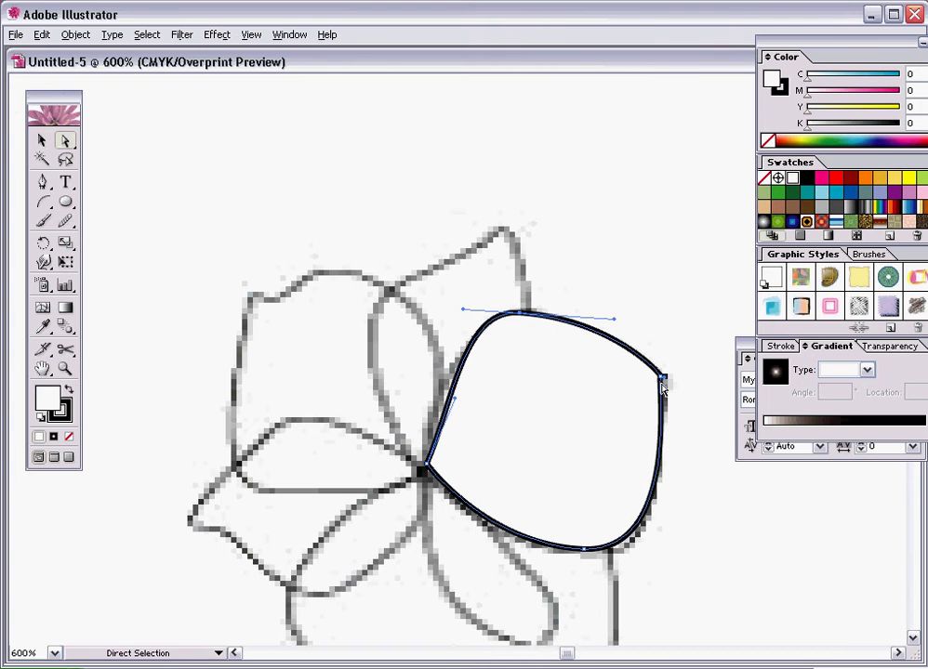
# - Nudge the right petal's outer corner onto the sketch, lower the bottom anchor slightly, and adjust its direction handles to follow the underside
pyautogui.moveTo(662, 377); pyautogui.dragTo(664, 381)
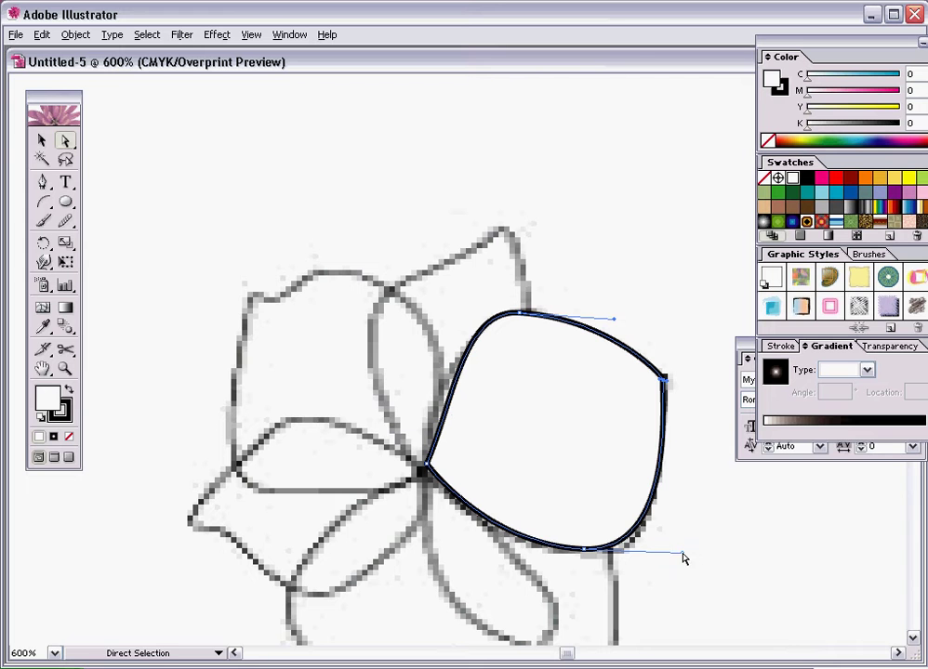
pyautogui.moveTo(682, 556); pyautogui.dragTo(673, 561)
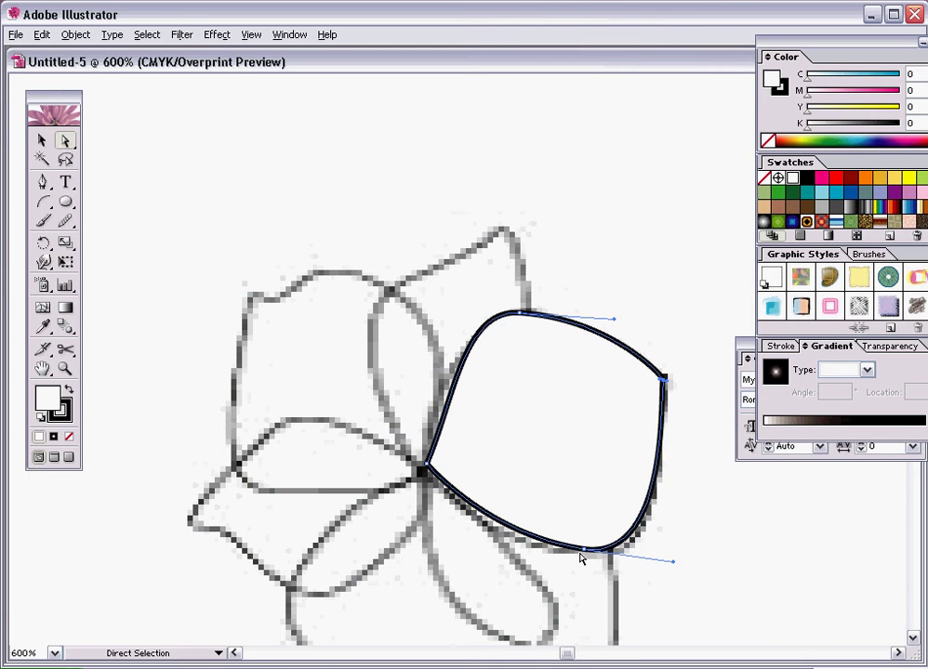
pyautogui.moveTo(586, 554); pyautogui.dragTo(585, 556)
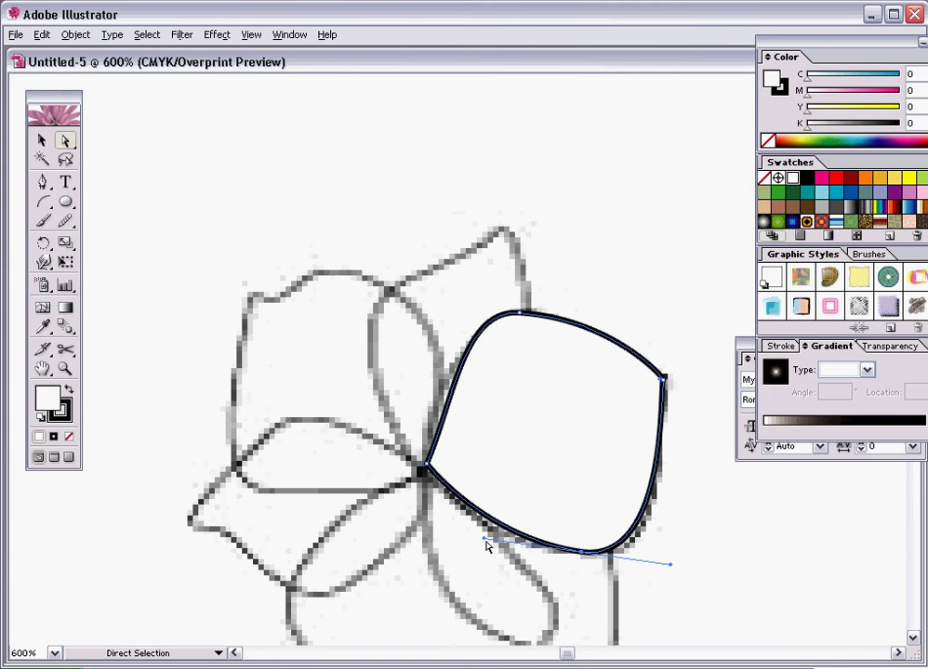
pyautogui.moveTo(484, 540); pyautogui.dragTo(456, 545)
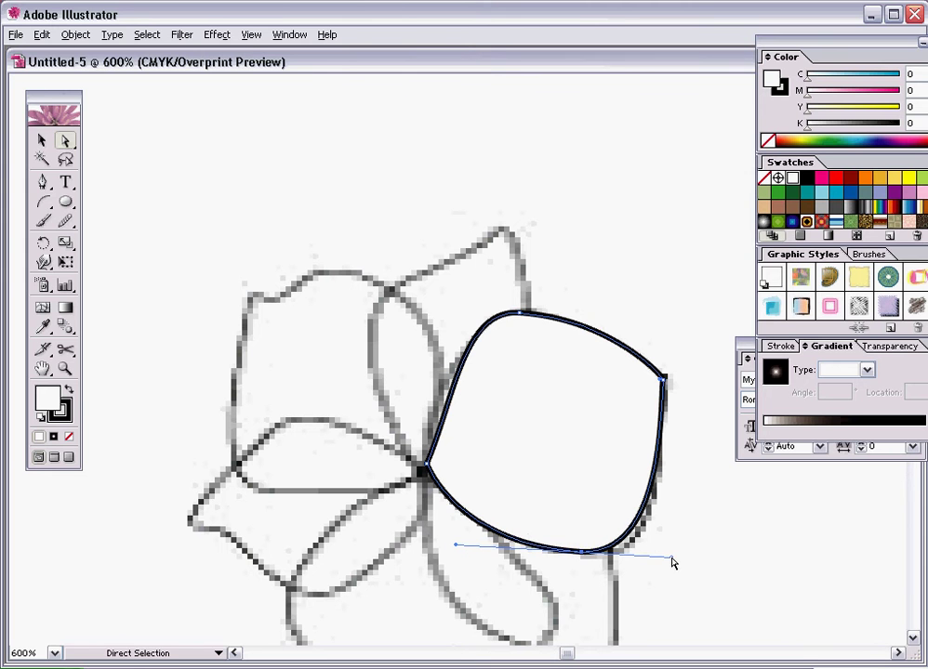
pyautogui.moveTo(672, 558)
pyautogui.mouseDown()
pyautogui.moveTo(679, 546)
pyautogui.moveTo(674, 558)
pyautogui.mouseUp()
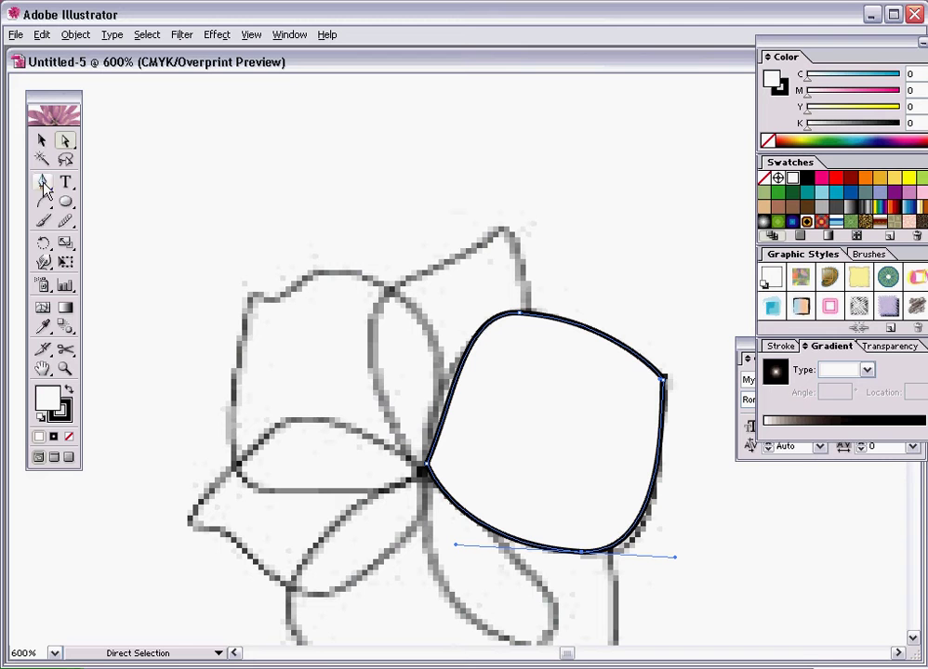
# - Redraw the direction handles of the right petal's bottom anchor with Convert Anchor Point, and raise the outer handle to widen the lower-right curve
pyautogui.moveTo(42, 182); pyautogui.dragTo(128, 185)
pyautogui.click(581, 552)
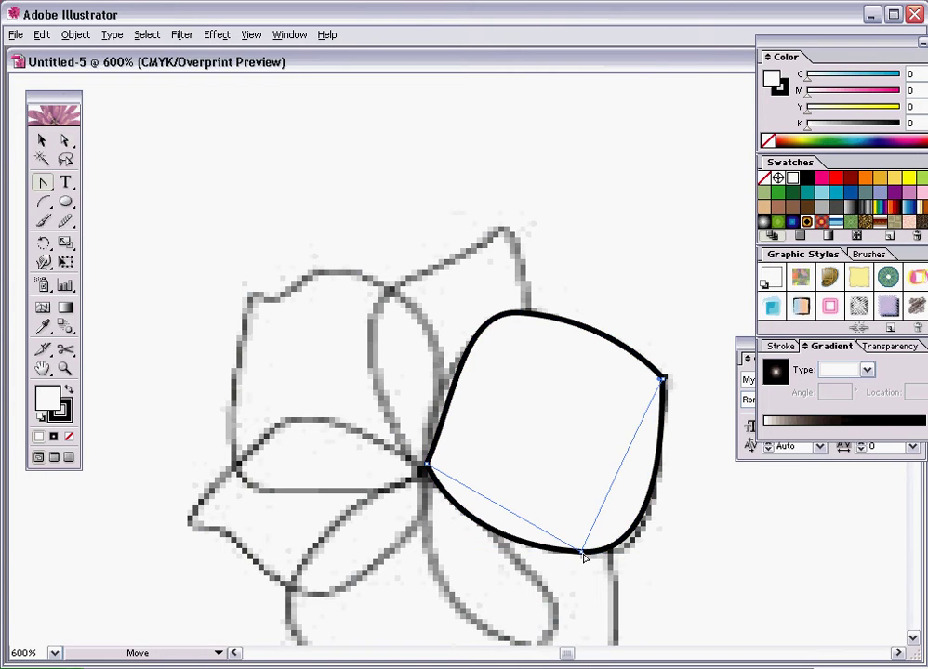
pyautogui.moveTo(584, 556); pyautogui.dragTo(484, 563)
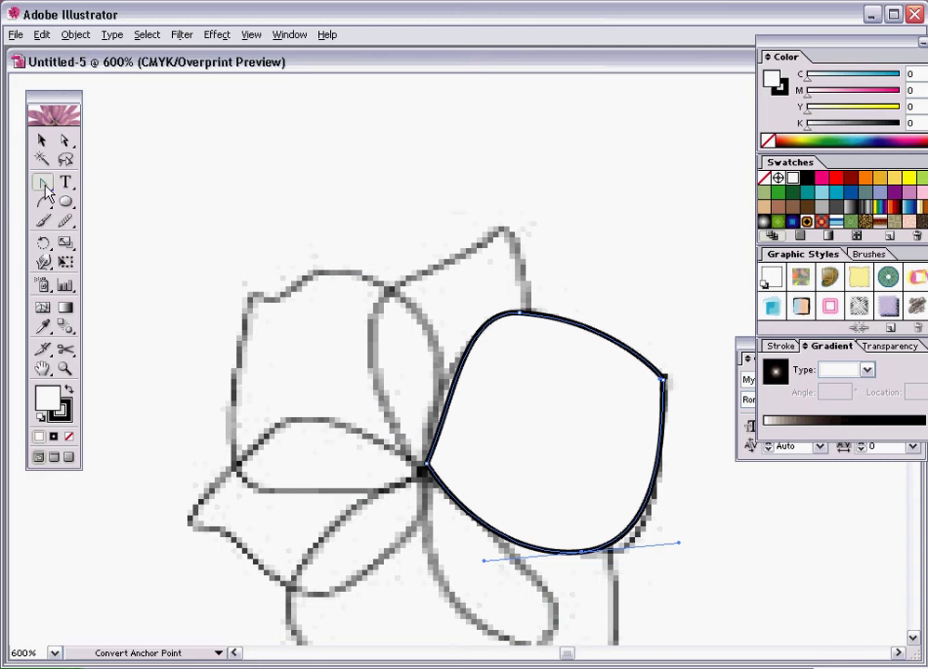
pyautogui.click(47, 191)
pyautogui.click(65, 139)
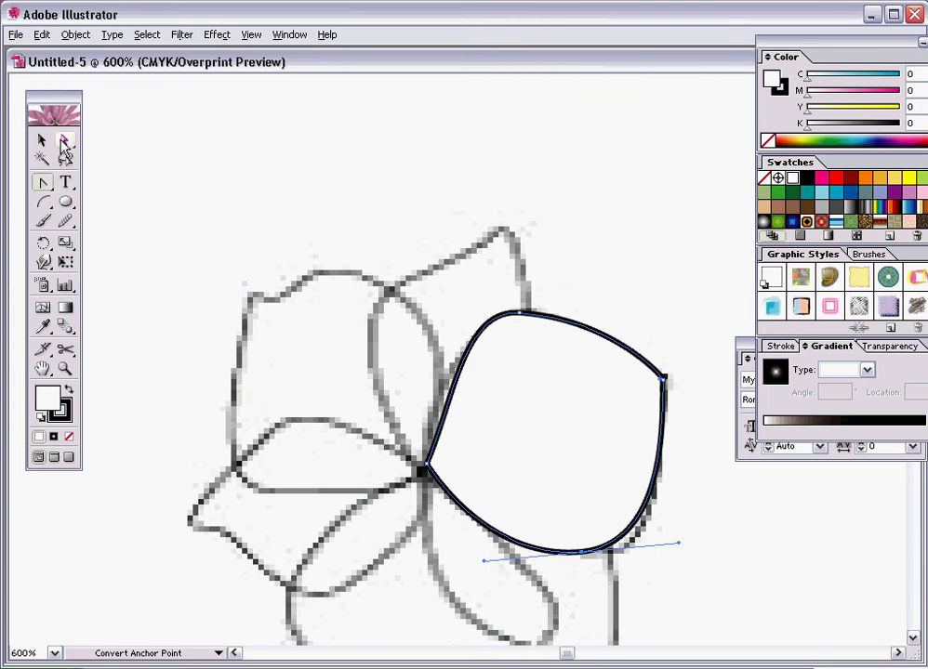
pyautogui.click(664, 571)
pyautogui.click(584, 553)
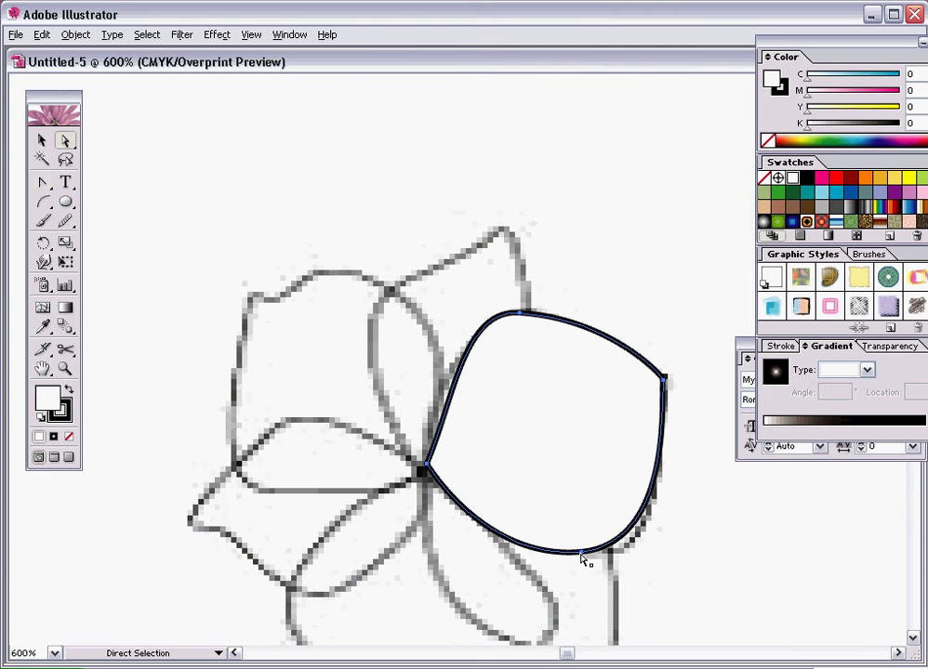
pyautogui.click(715, 597)
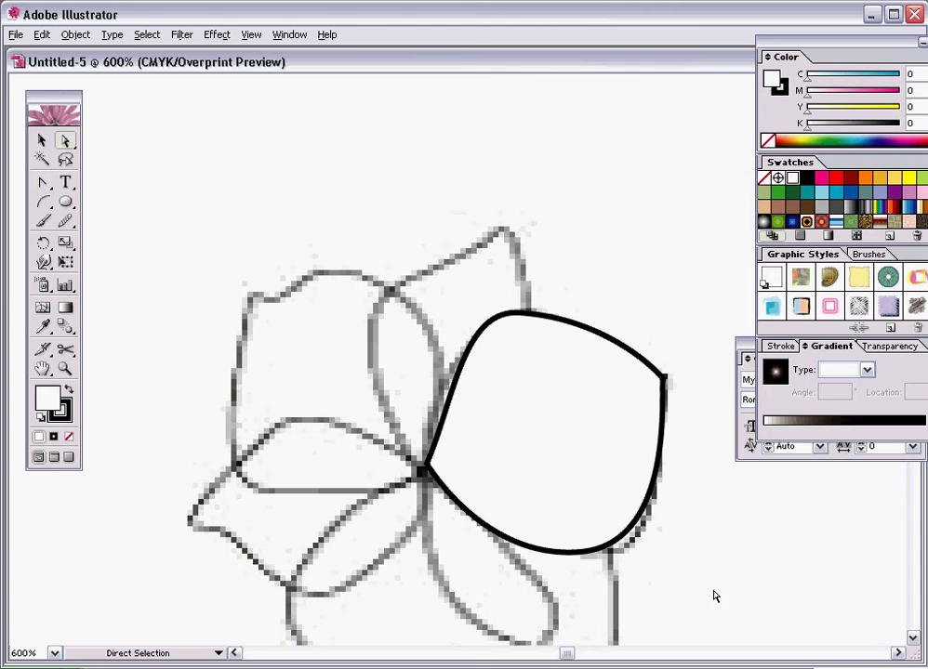
pyautogui.click(586, 554)
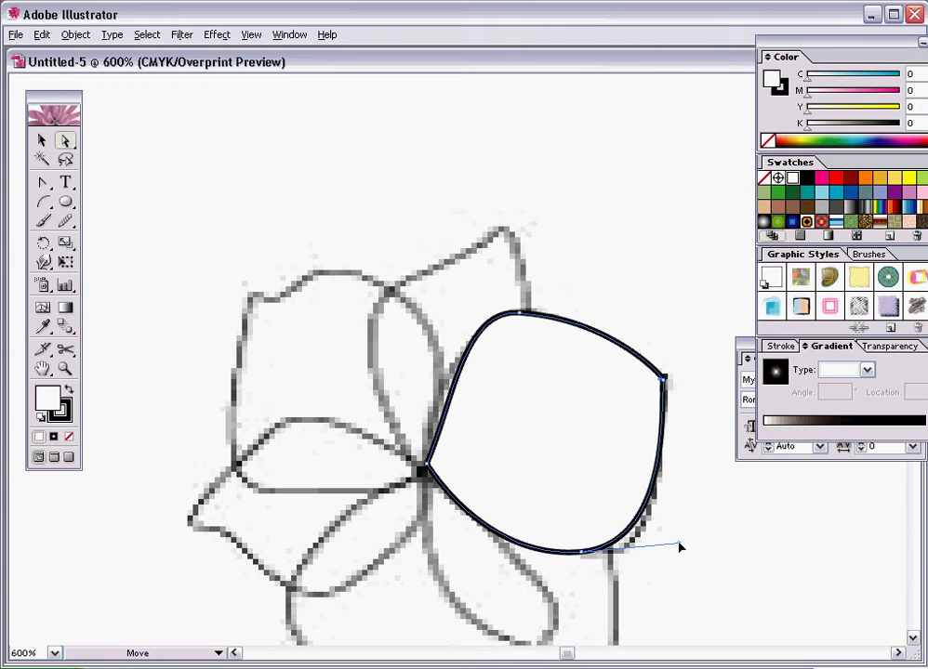
pyautogui.moveTo(679, 548); pyautogui.dragTo(688, 526)
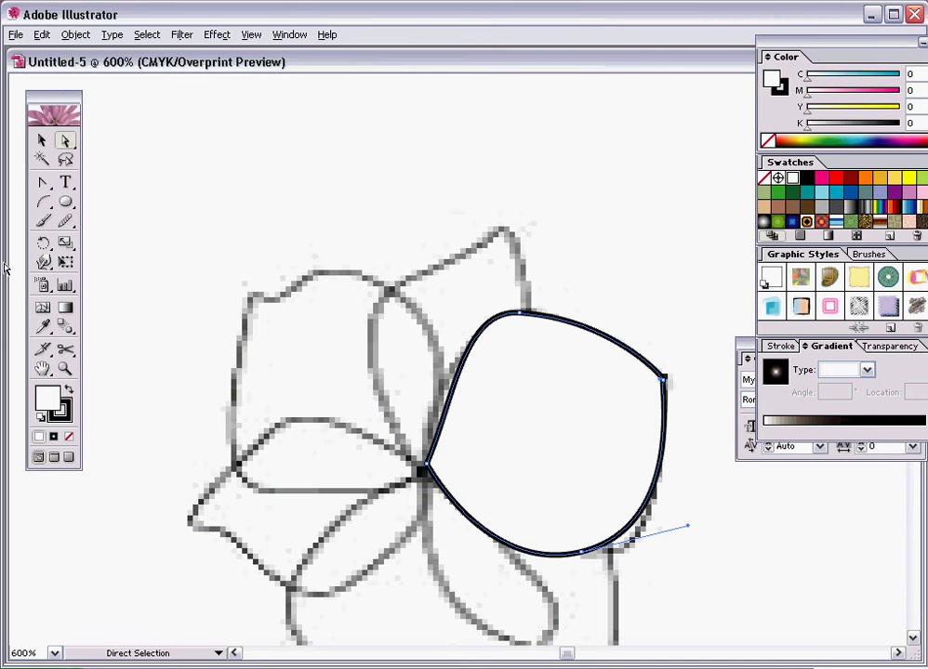
# - Add an anchor point on the right petal's lower-right curve and move it outward onto the sketch line
pyautogui.moveTo(43, 183); pyautogui.dragTo(85, 185)
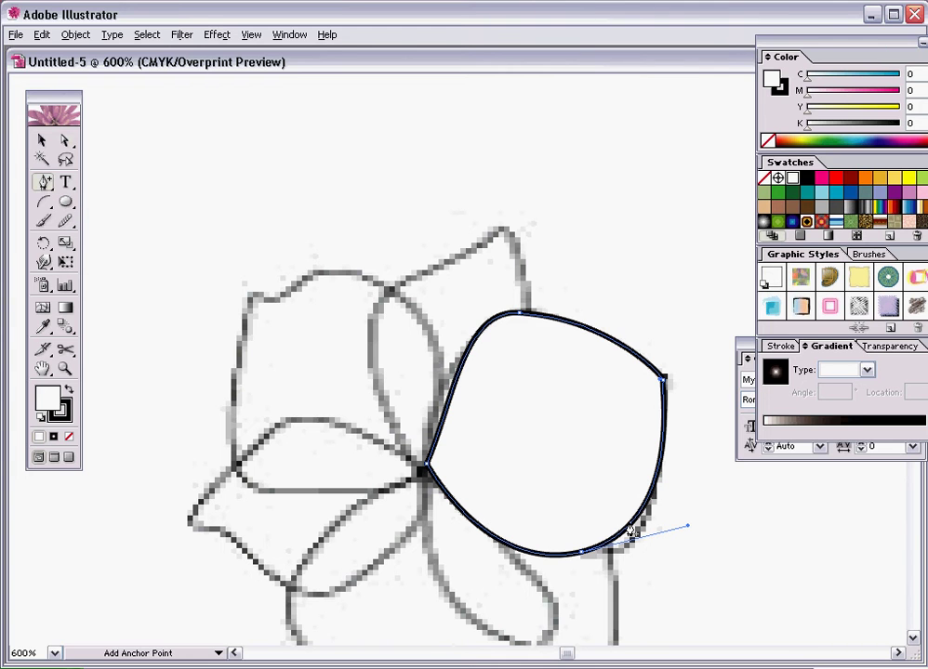
pyautogui.click(571, 530)
pyautogui.click(464, 397)
pyautogui.click(633, 522)
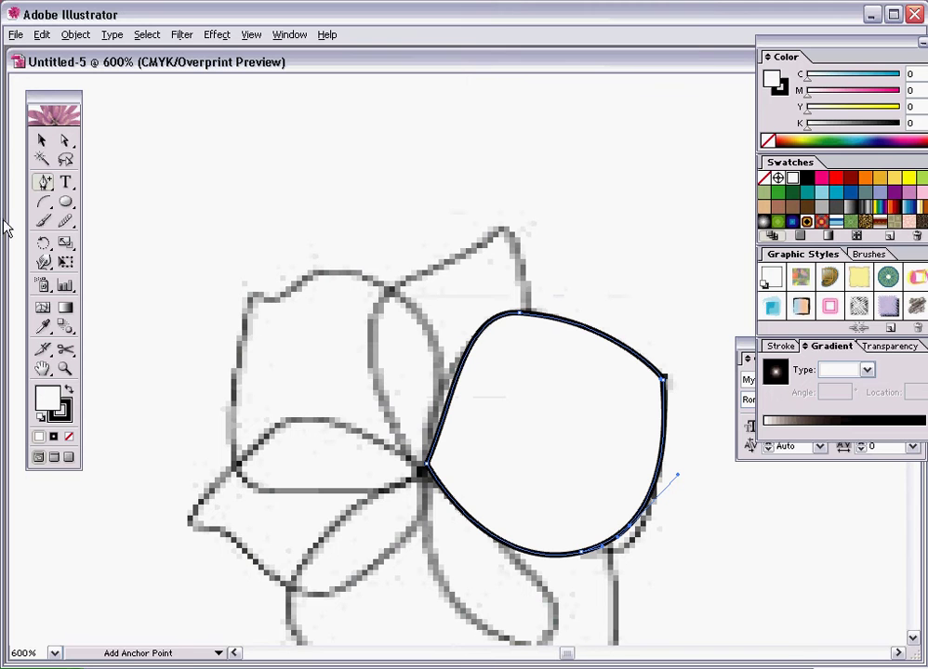
pyautogui.click(65, 139)
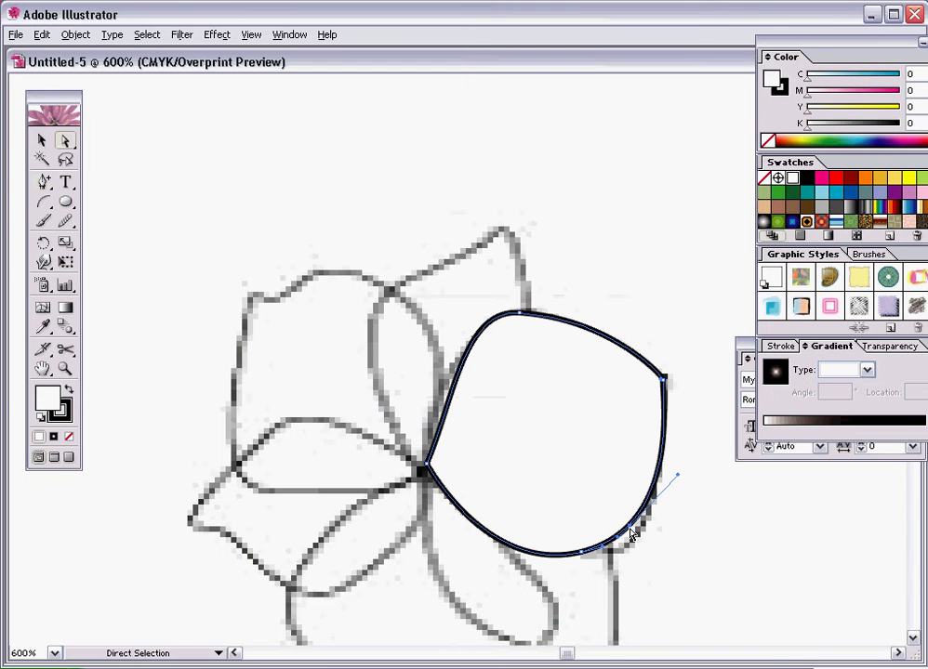
pyautogui.moveTo(631, 533); pyautogui.dragTo(640, 536)
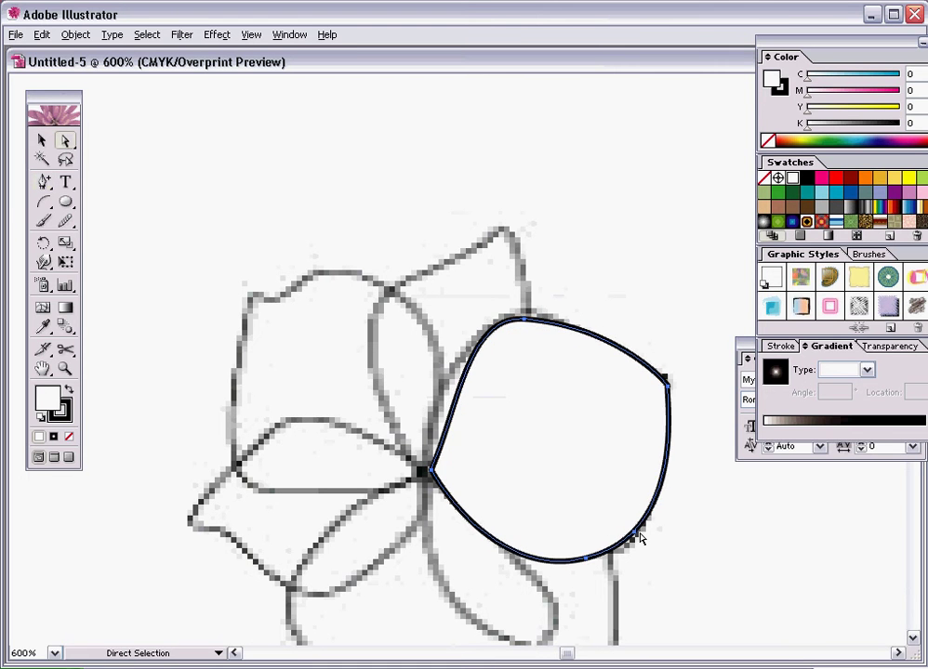
pyautogui.hotkey('ctrl', 'z')
pyautogui.click(625, 550)
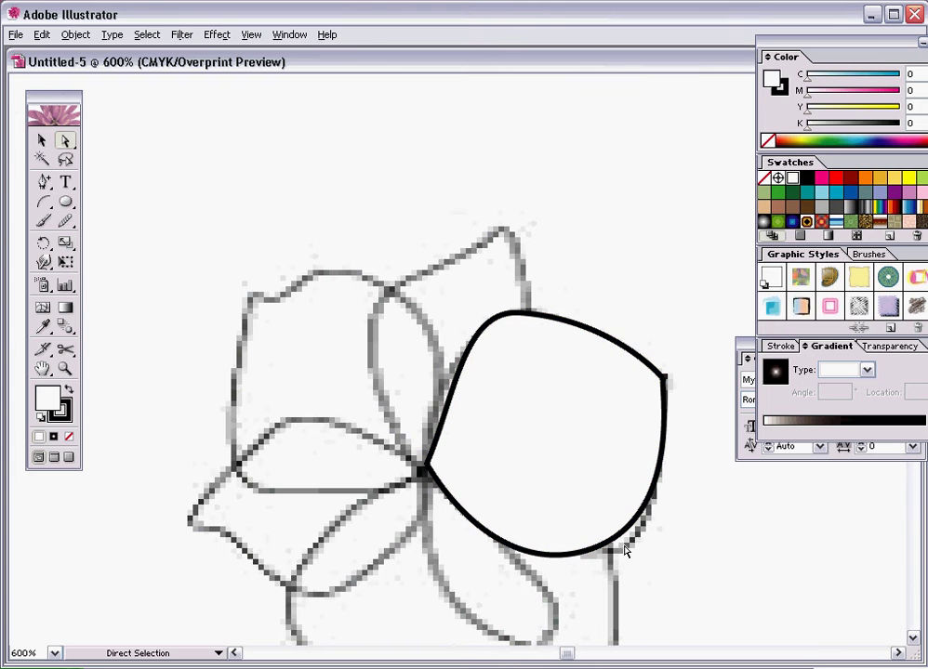
pyautogui.click(629, 547)
pyautogui.moveTo(632, 542)
pyautogui.mouseDown()
pyautogui.moveTo(632, 532)
pyautogui.moveTo(636, 541)
pyautogui.mouseUp()
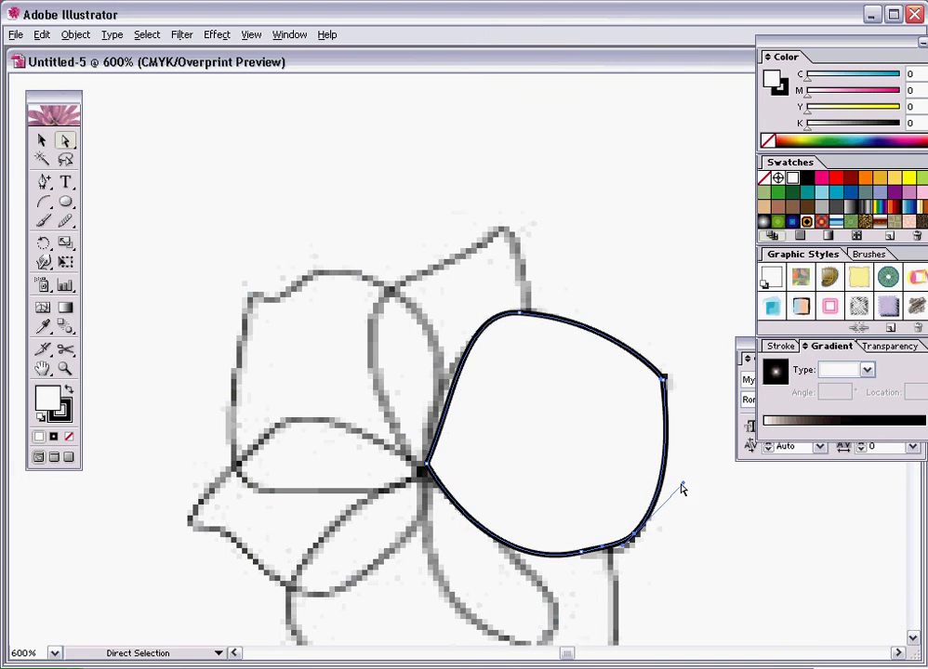
# - Adjust the new lower-right anchor's direction handles and nudge it so the right petal follows the sketch's rounded corner
pyautogui.moveTo(681, 487); pyautogui.dragTo(671, 489)
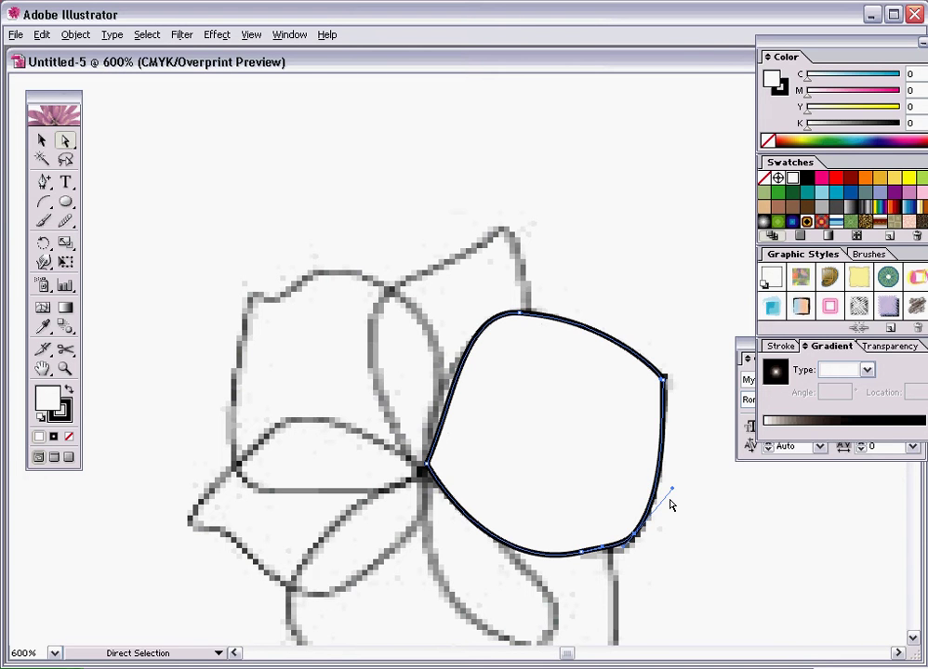
pyautogui.click(623, 553)
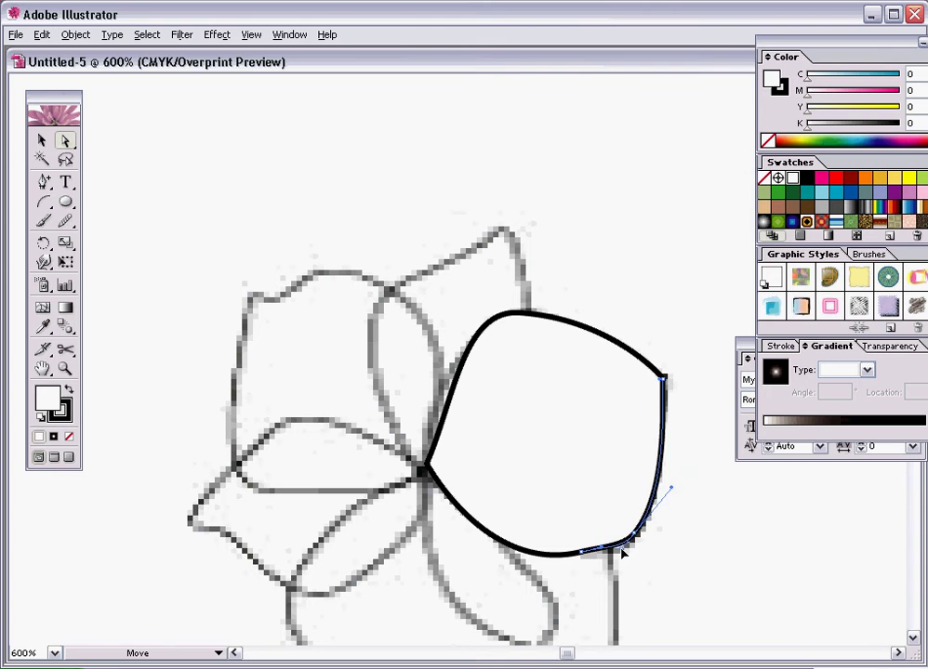
pyautogui.moveTo(623, 553); pyautogui.dragTo(635, 546)
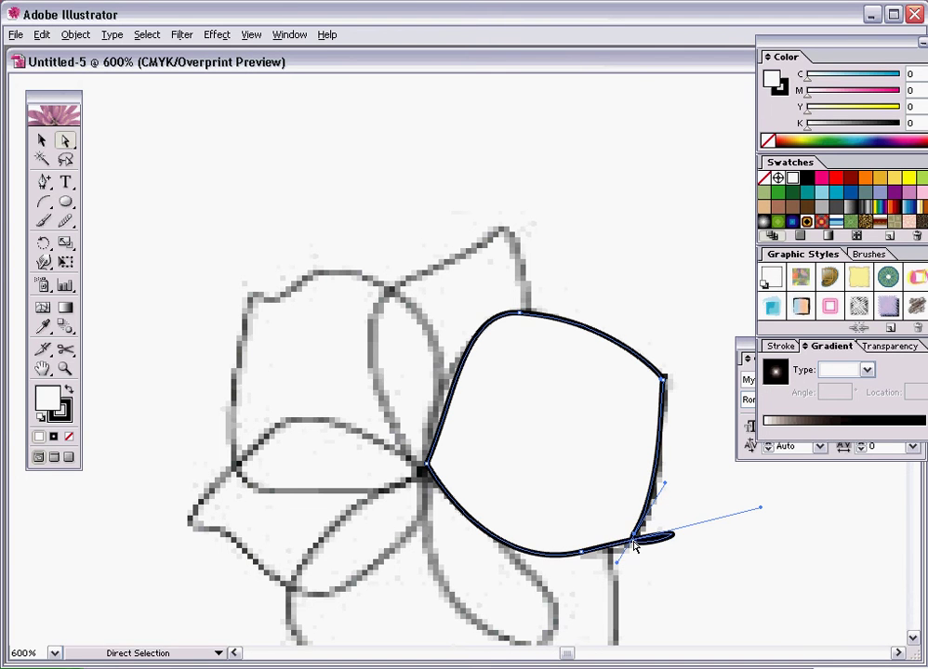
pyautogui.hotkey('ctrl', 'z')
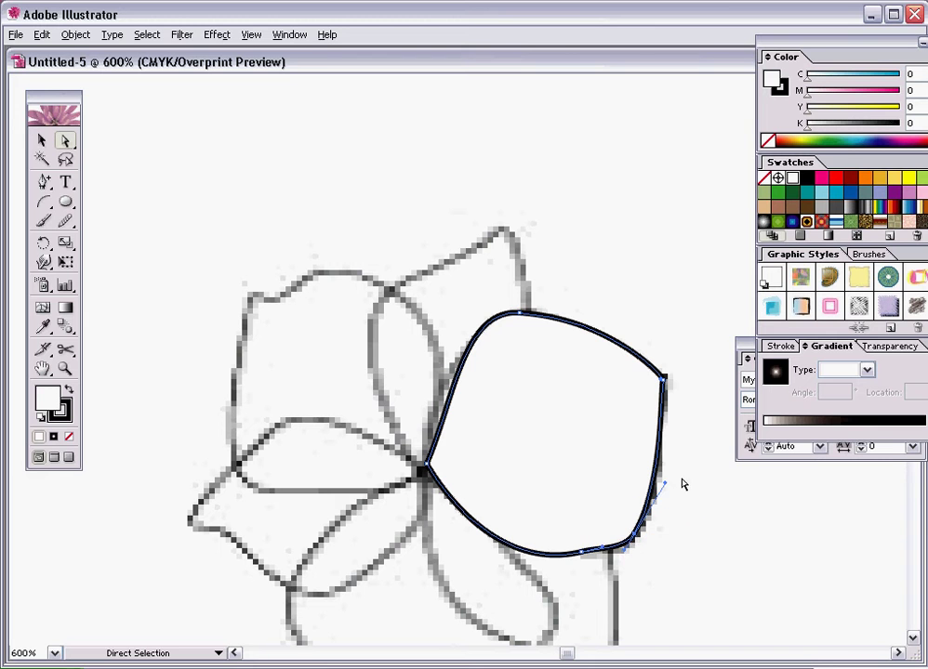
pyautogui.moveTo(665, 488); pyautogui.dragTo(675, 491)
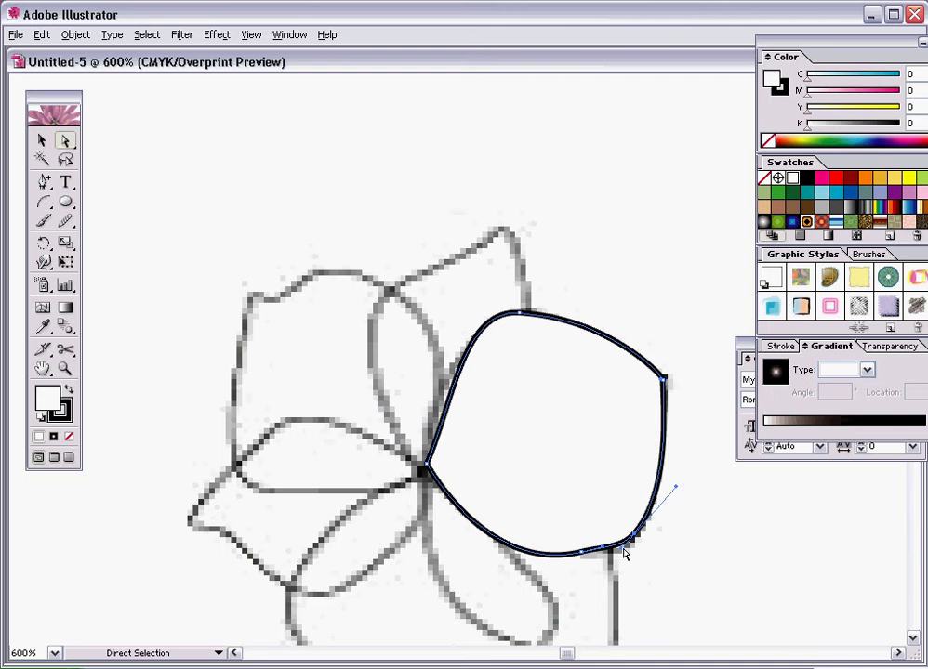
pyautogui.moveTo(622, 555)
pyautogui.mouseDown()
pyautogui.moveTo(621, 544)
pyautogui.moveTo(636, 543)
pyautogui.moveTo(605, 551)
pyautogui.mouseUp()
# - Send the finished right petal to the back, behind the sketch, and deselect it
pyautogui.click(42, 139)
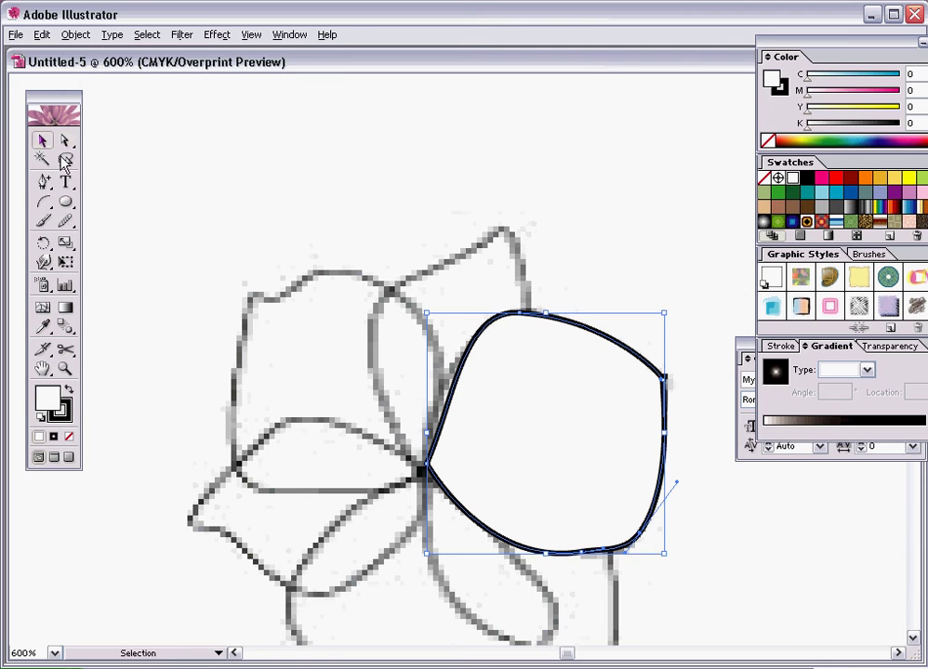
pyautogui.rightClick(623, 447)
pyautogui.moveTo(735, 621)
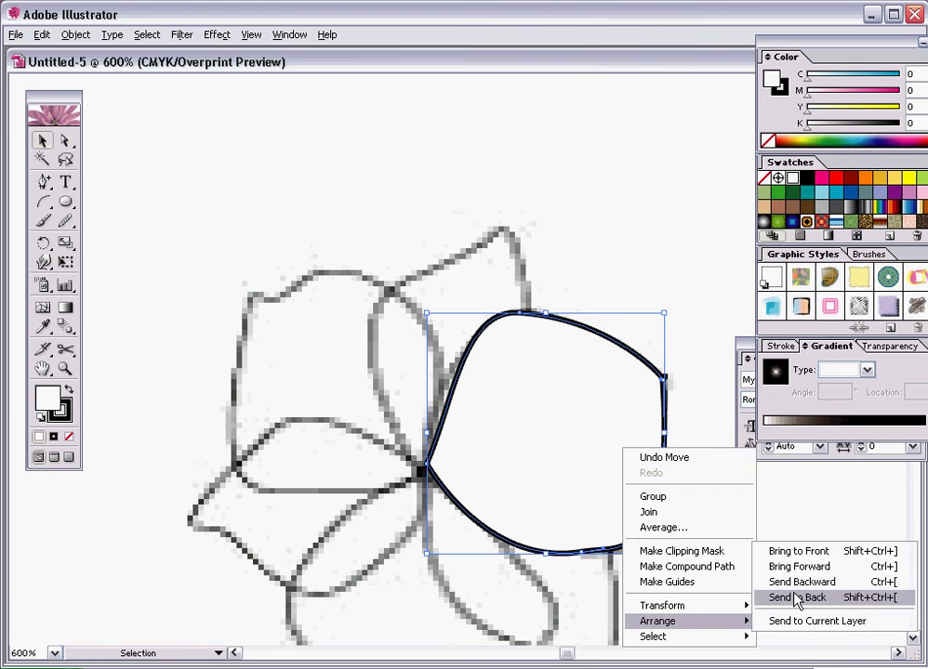
pyautogui.click(772, 598)
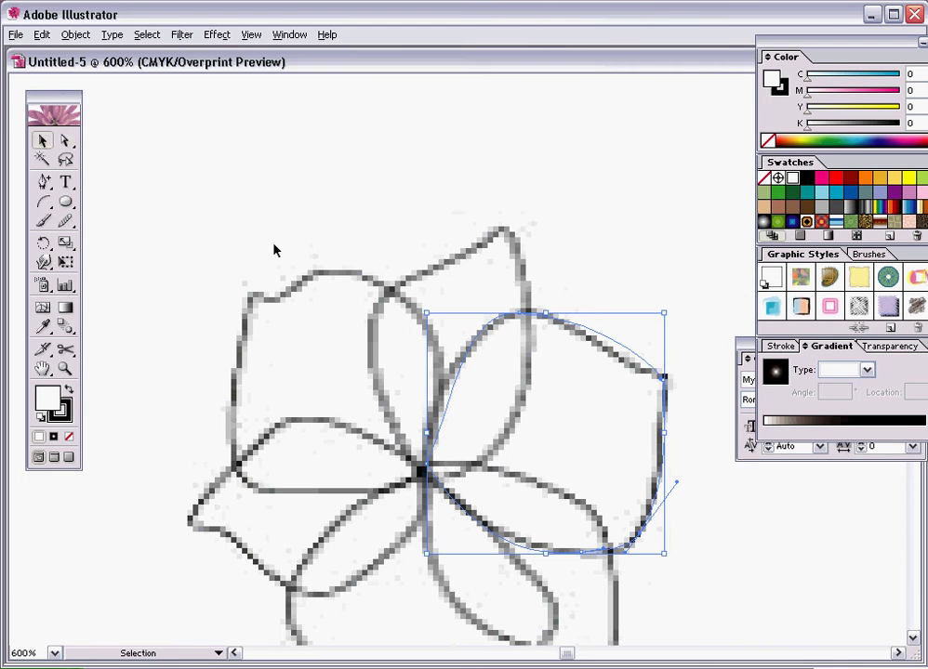
pyautogui.click(295, 257)
pyautogui.press('shift')
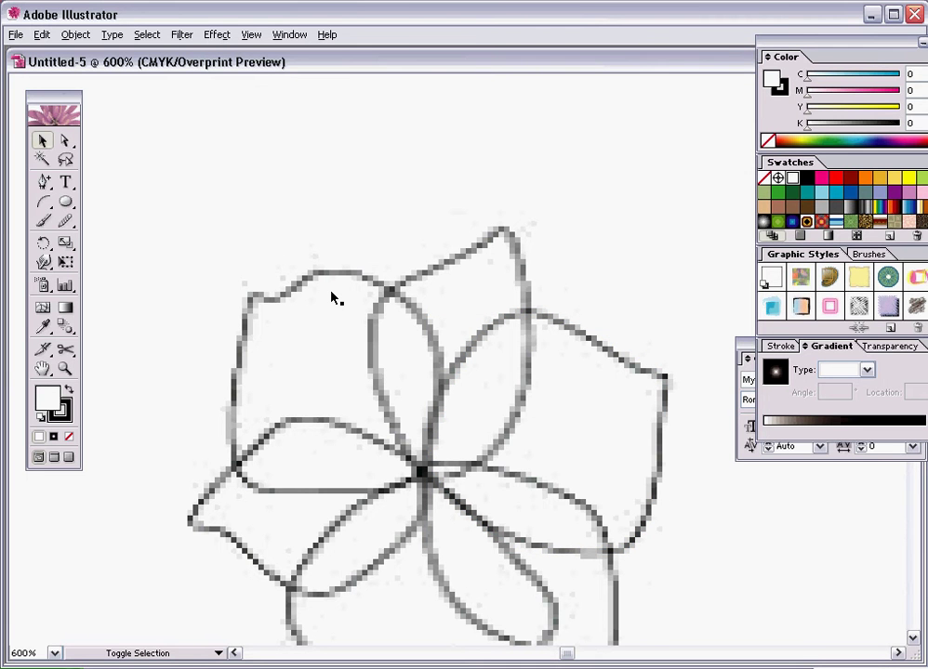
# - Unlock all objects and delete the placed flower sketch, keeping only the traced petals
pyautogui.scroll(-3, 335, 297)
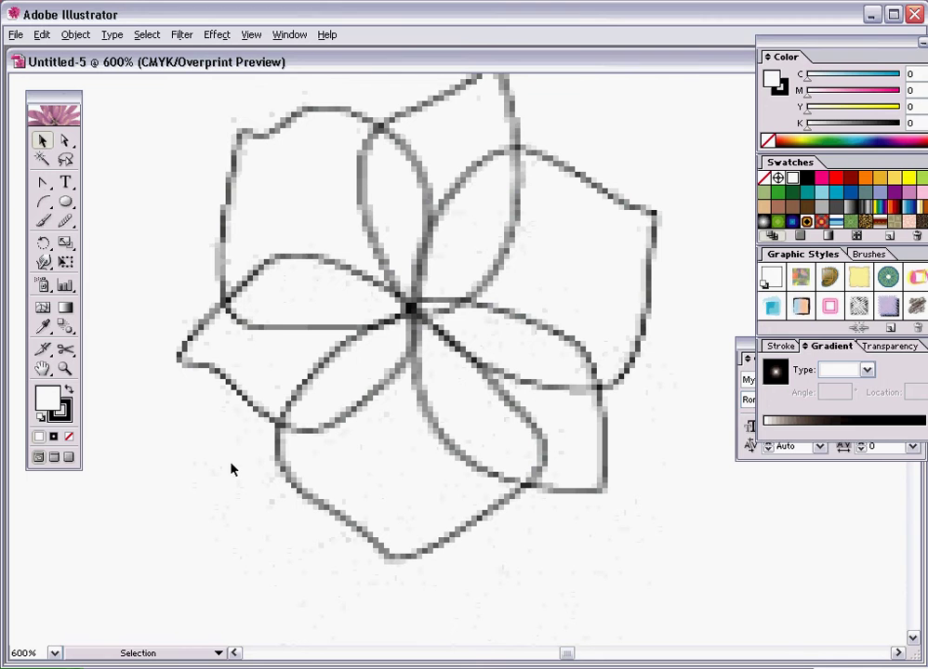
pyautogui.click(325, 514)
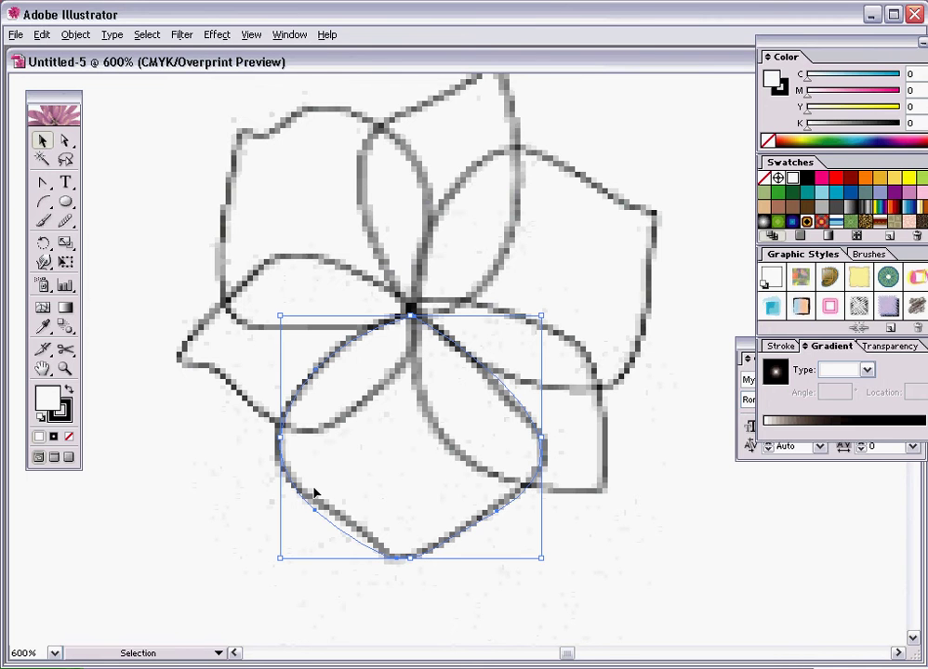
pyautogui.click(75, 34)
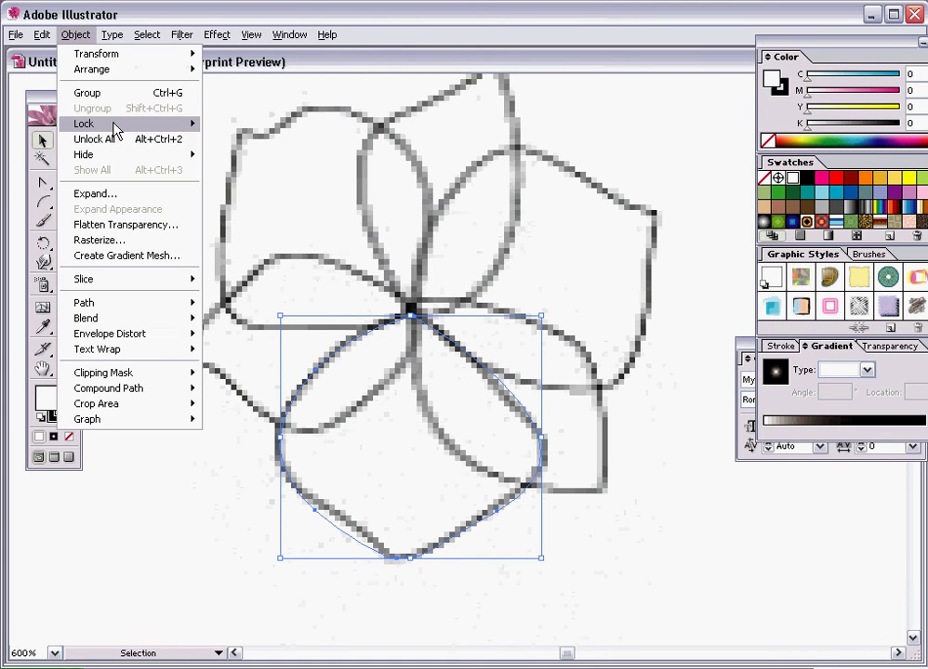
pyautogui.click(121, 141)
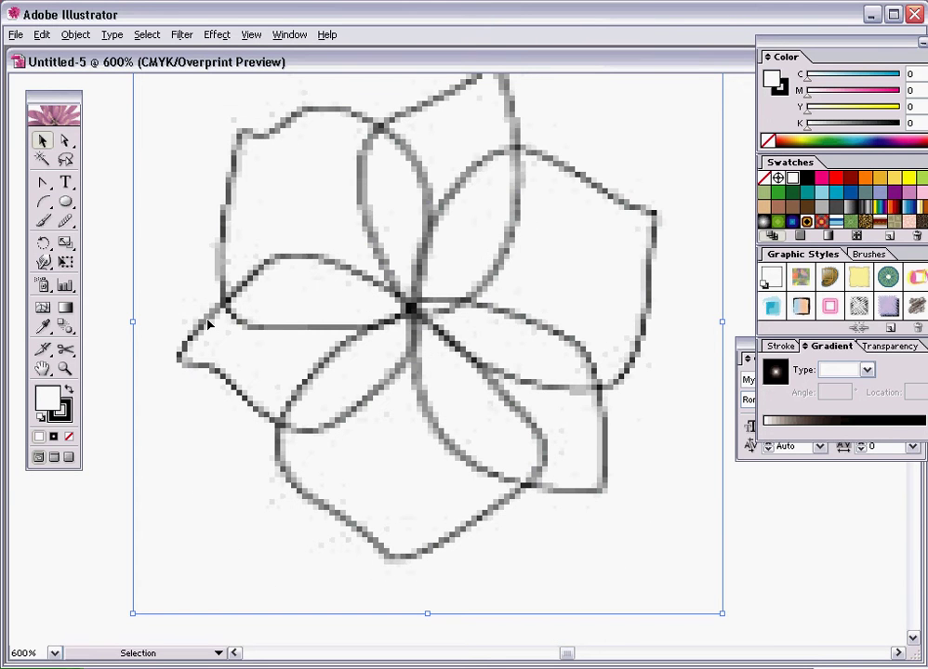
pyautogui.press('Delete')
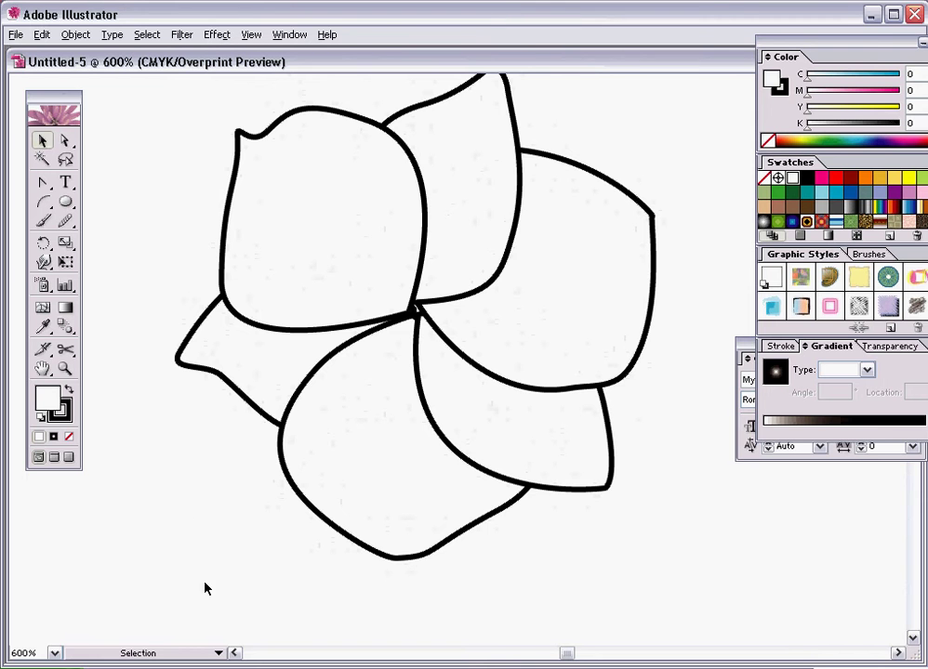
# - Select all the traced petals and set their stroke weight to 0.5 pt
pyautogui.moveTo(206, 591); pyautogui.dragTo(669, 82)
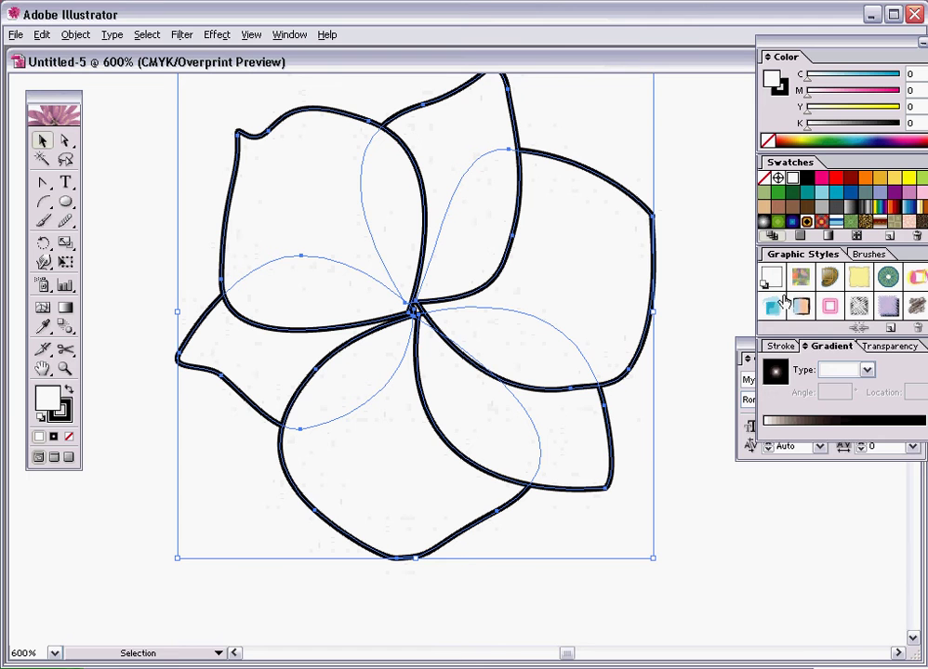
pyautogui.moveTo(747, 358); pyautogui.dragTo(602, 340)
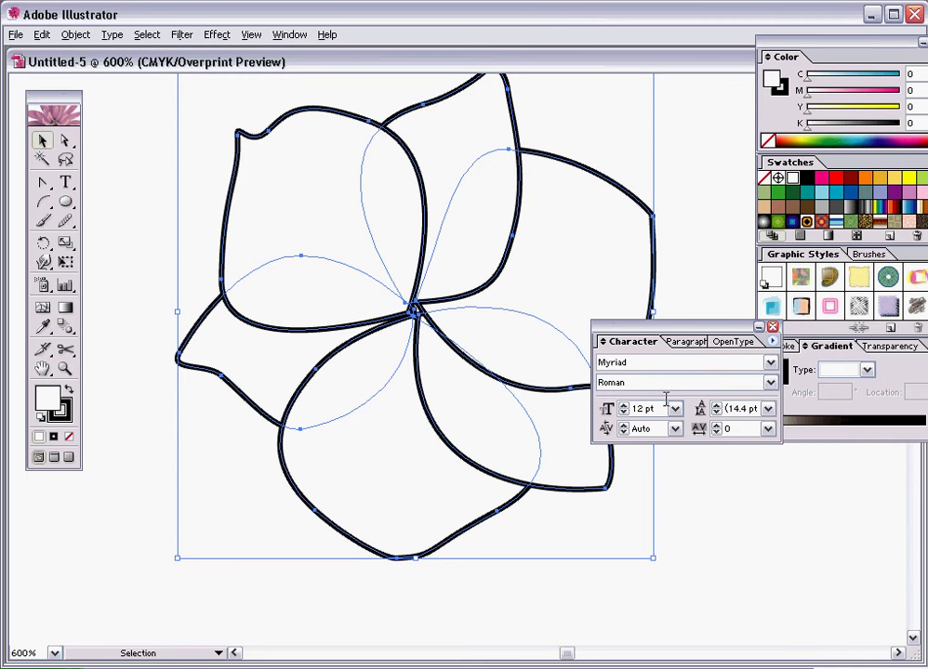
pyautogui.click(789, 346)
pyautogui.click(872, 366)
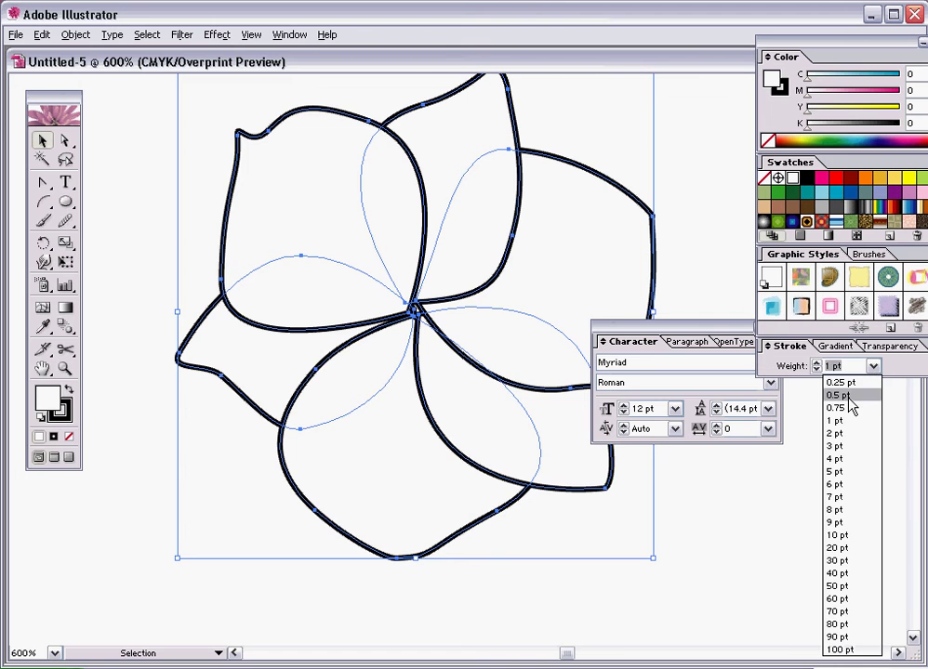
pyautogui.click(848, 396)
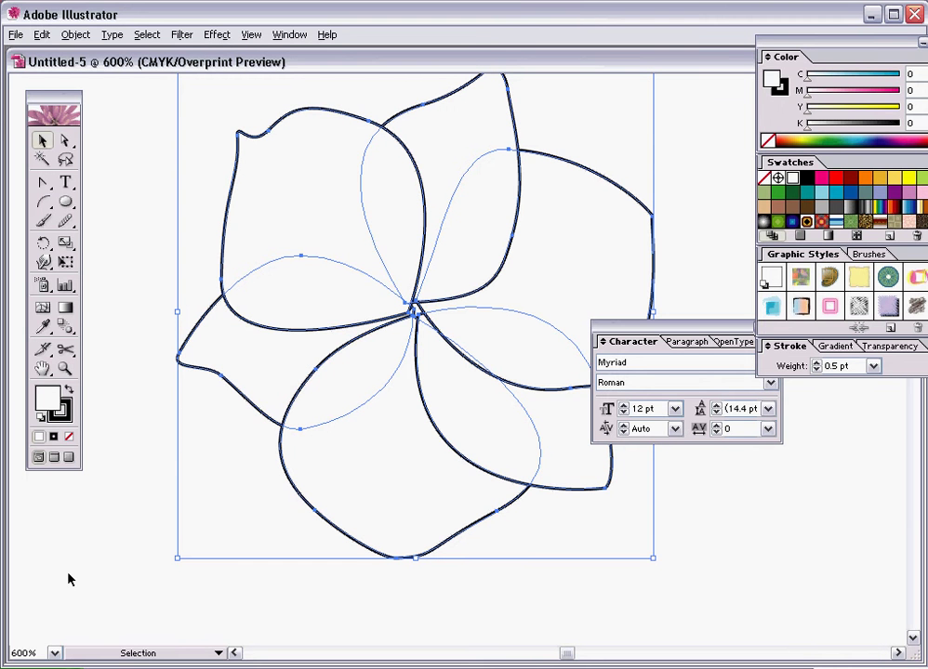
# - At 100% zoom, move the whole flower from the page's center toward its upper-left area and deselect it
pyautogui.click(37, 654)
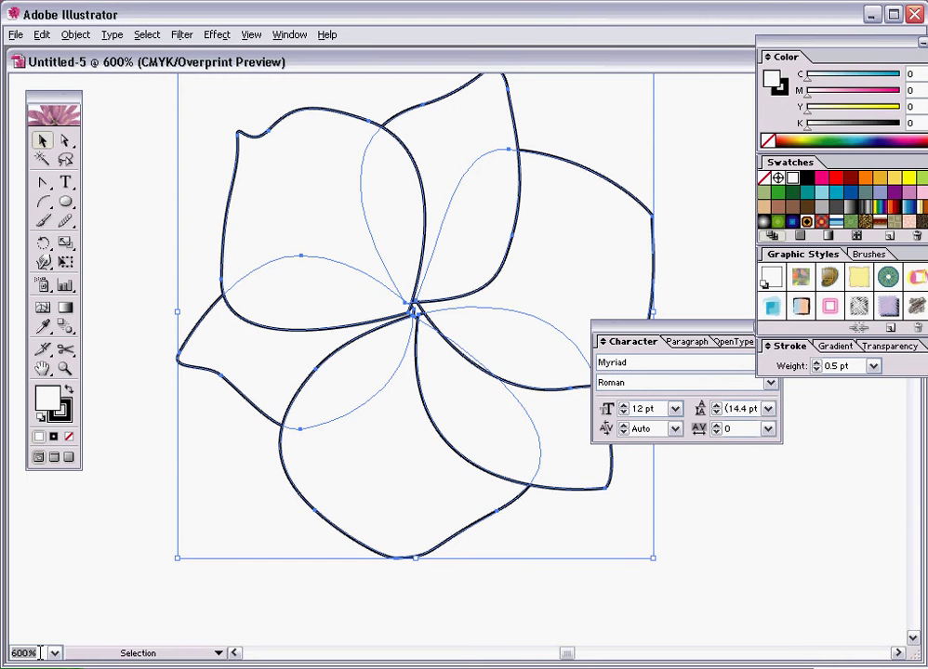
pyautogui.write('100')
pyautogui.press('Return')
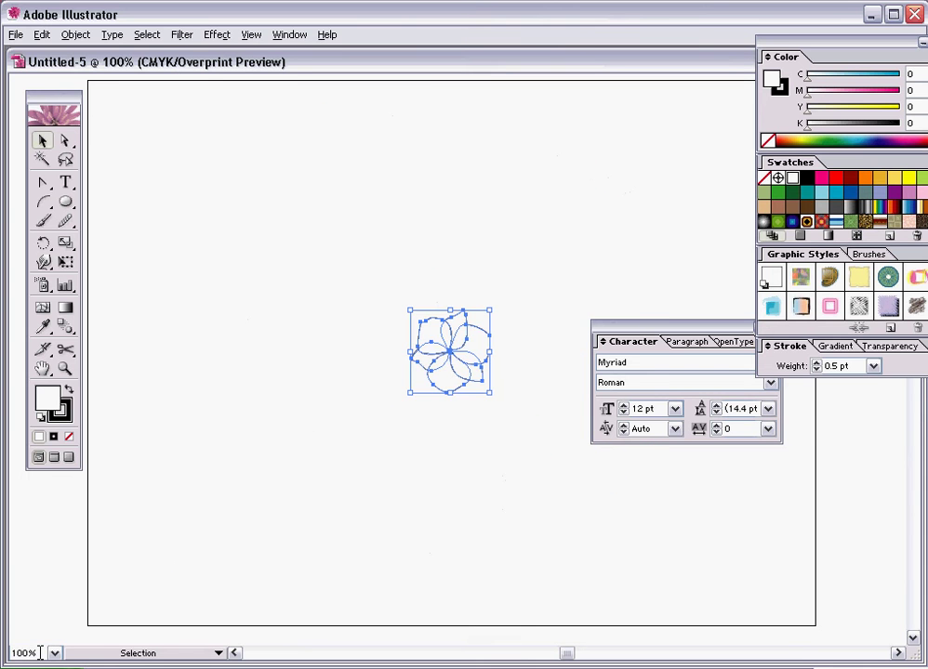
pyautogui.click(271, 472)
pyautogui.moveTo(381, 316); pyautogui.dragTo(516, 412)
pyautogui.moveTo(449, 358); pyautogui.dragTo(299, 270)
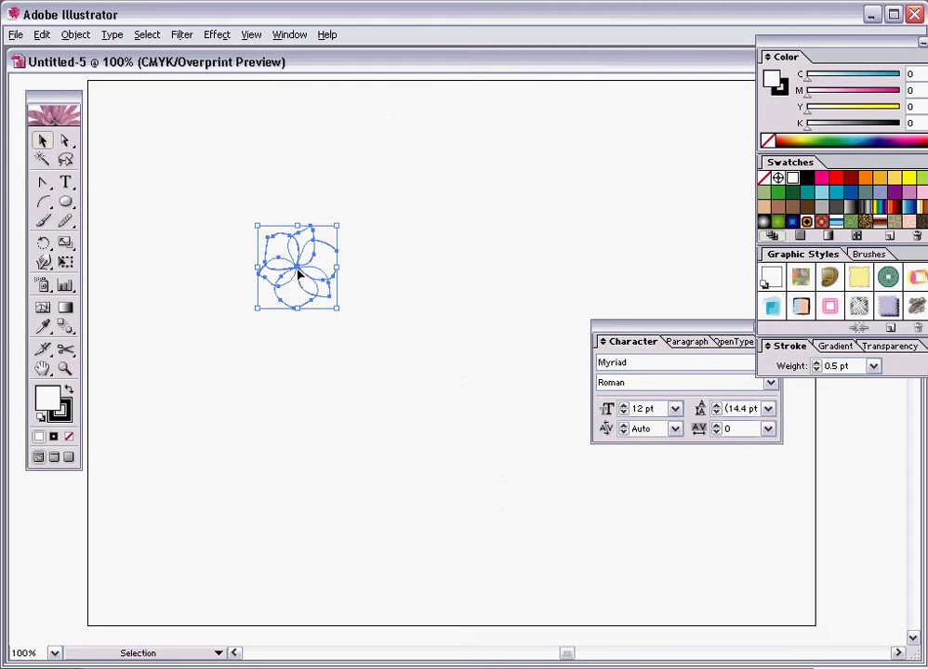
pyautogui.click(361, 375)
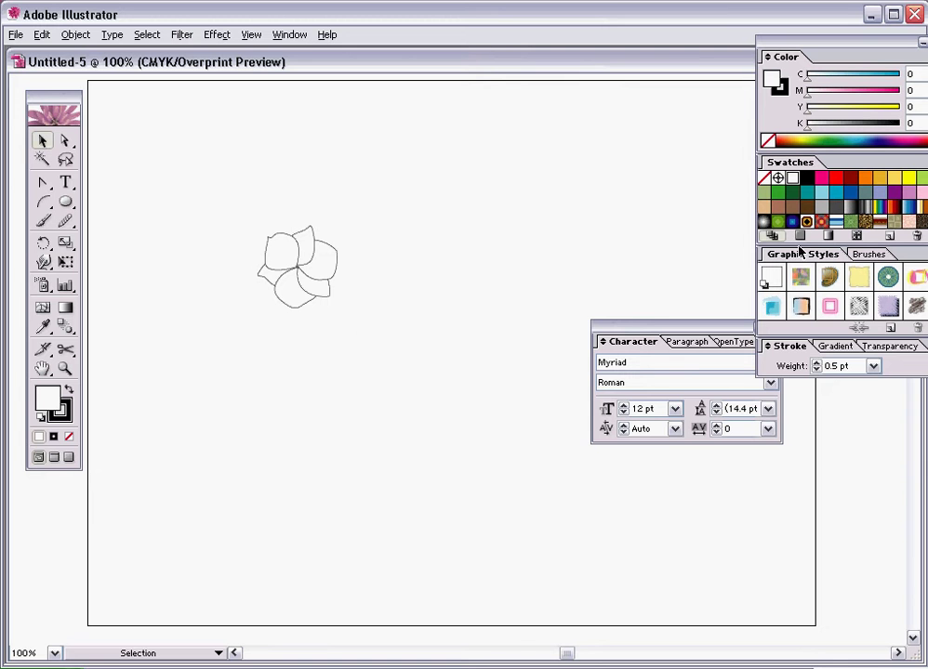
# - Detach the Gradient panel beside the flower and activate the radial white-to-black gradient as the fill
pyautogui.click(834, 345)
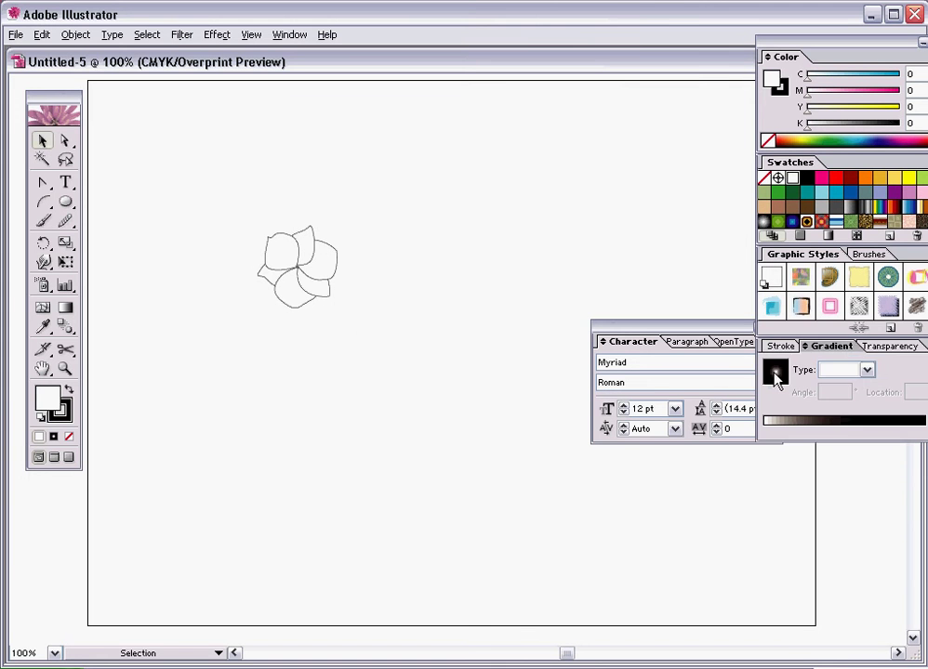
pyautogui.moveTo(831, 346)
pyautogui.mouseDown()
pyautogui.moveTo(535, 201)
pyautogui.moveTo(521, 149)
pyautogui.mouseUp()
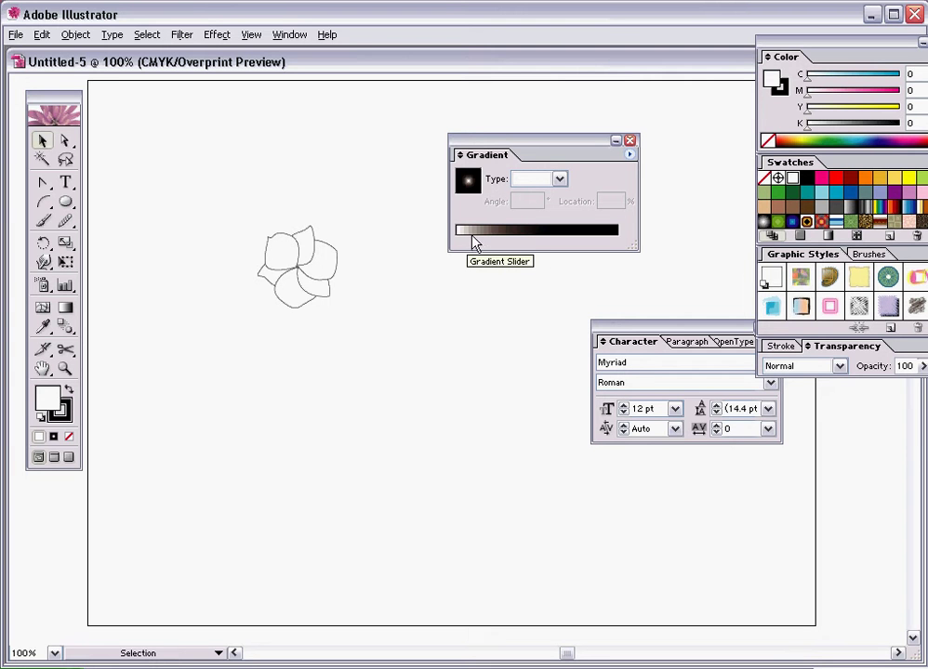
pyautogui.click(496, 244)
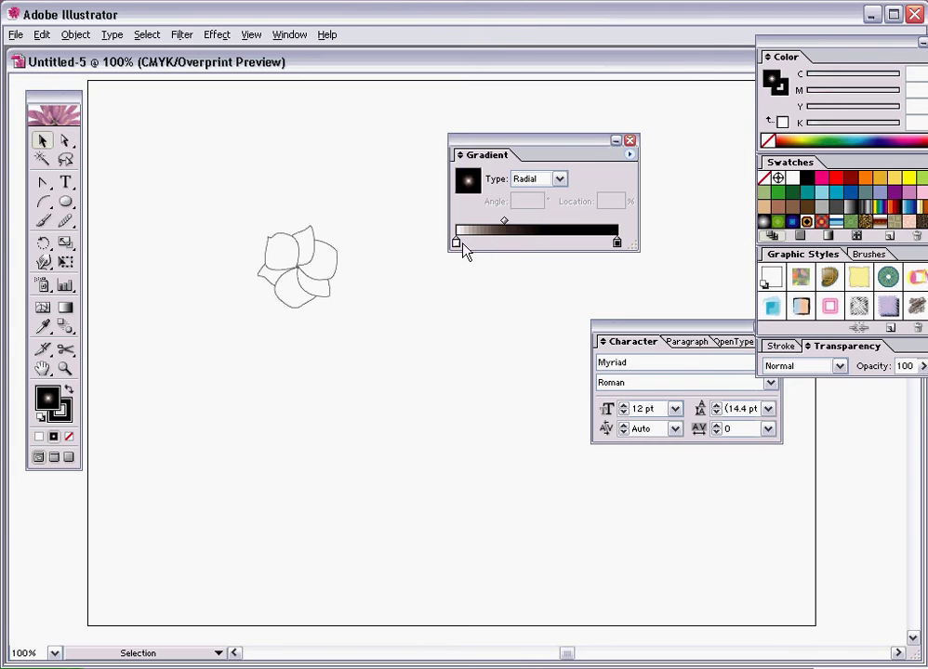
# - Place one white stop of the radial gradient at 22.47% and a second white stop nearer the black end
pyautogui.moveTo(456, 245); pyautogui.dragTo(492, 248)
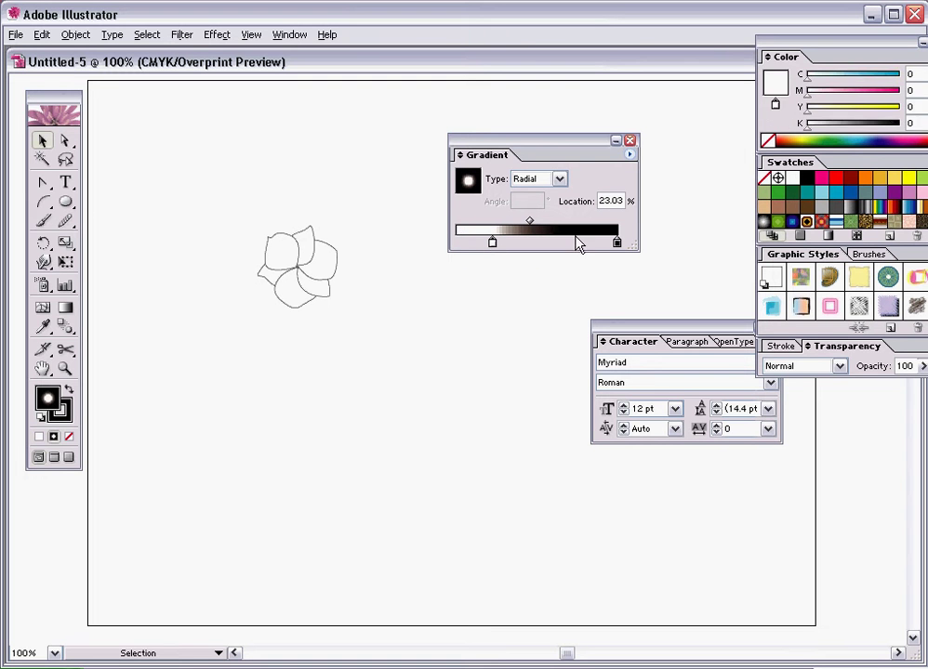
pyautogui.moveTo(576, 244); pyautogui.dragTo(471, 245)
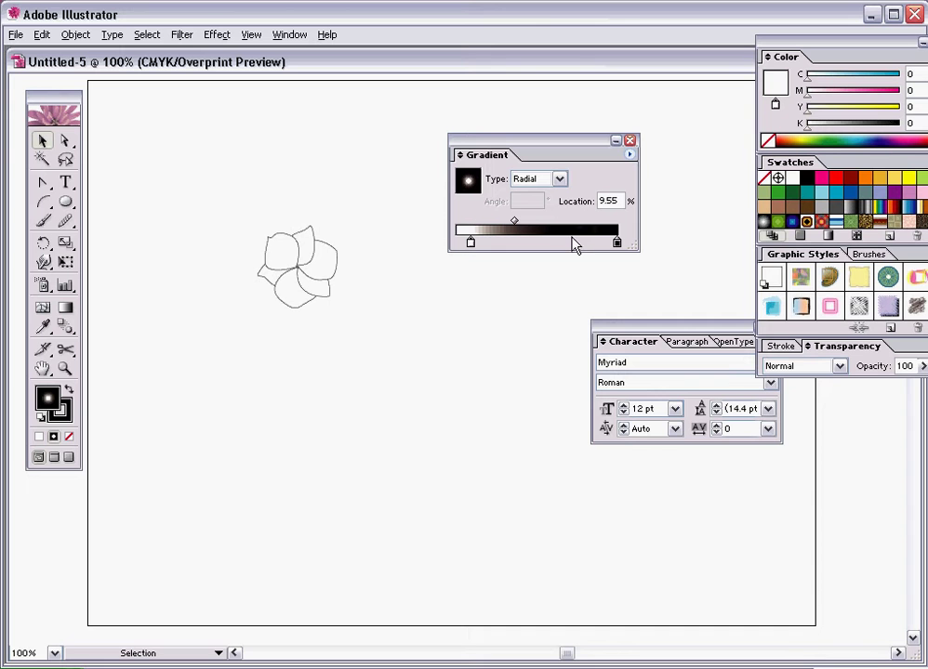
pyautogui.moveTo(471, 246); pyautogui.dragTo(567, 242)
pyautogui.click(466, 244)
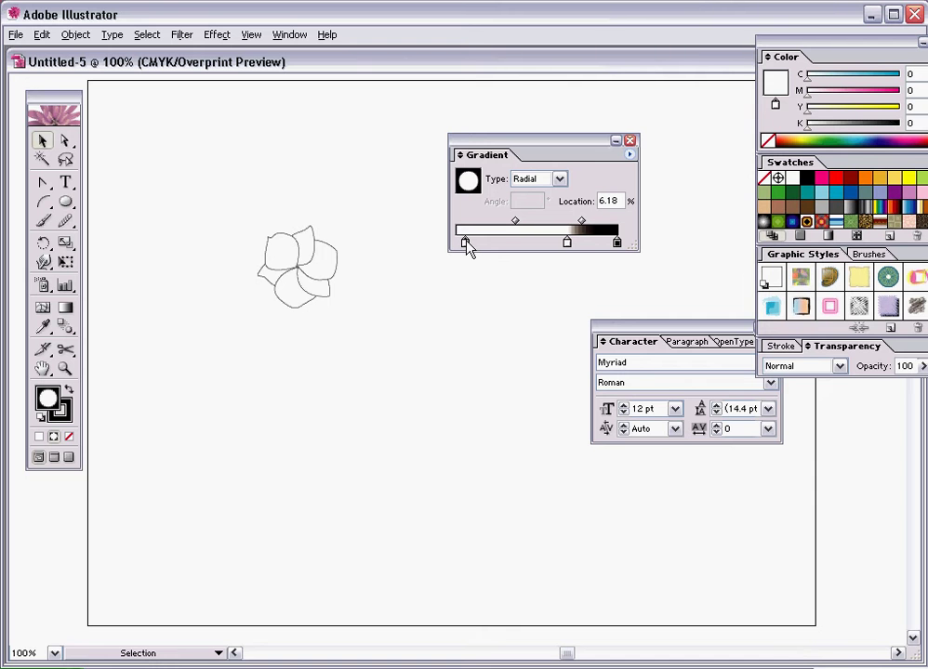
pyautogui.moveTo(469, 244); pyautogui.dragTo(493, 247)
# - Bring the Color panel fully into view in RGB mode and set the blue value of the 22.47% gradient stop to 199
pyautogui.moveTo(807, 46); pyautogui.dragTo(719, 59)
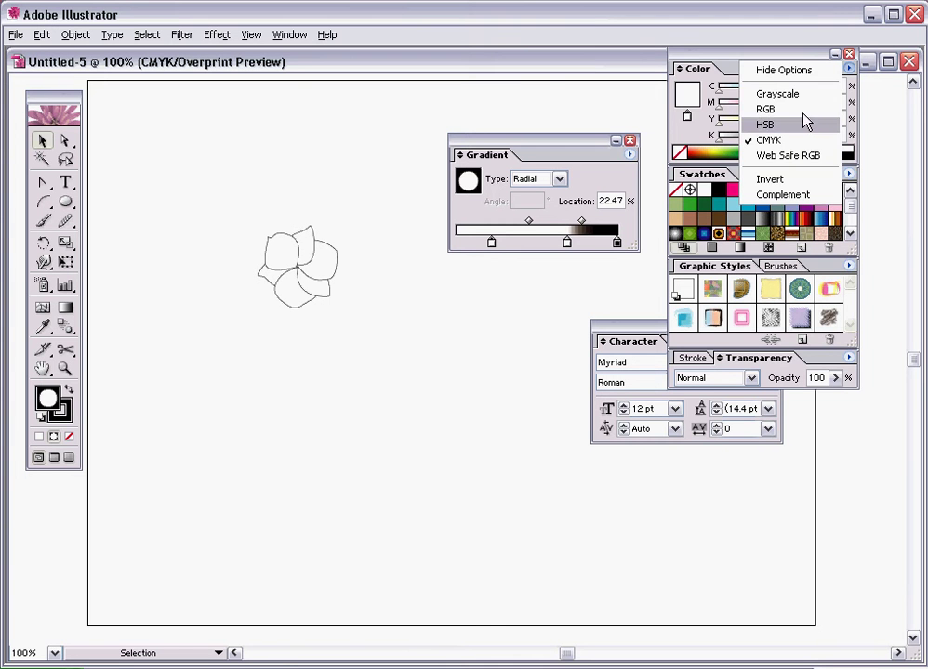
pyautogui.click(808, 109)
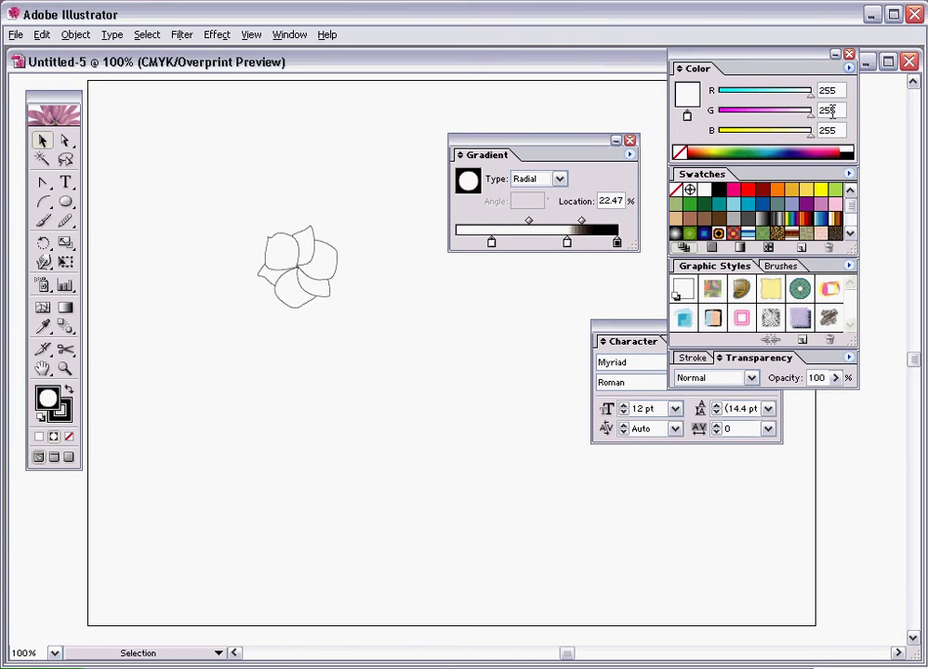
pyautogui.doubleClick(830, 131)
pyautogui.write('199')
pyautogui.click(570, 251)
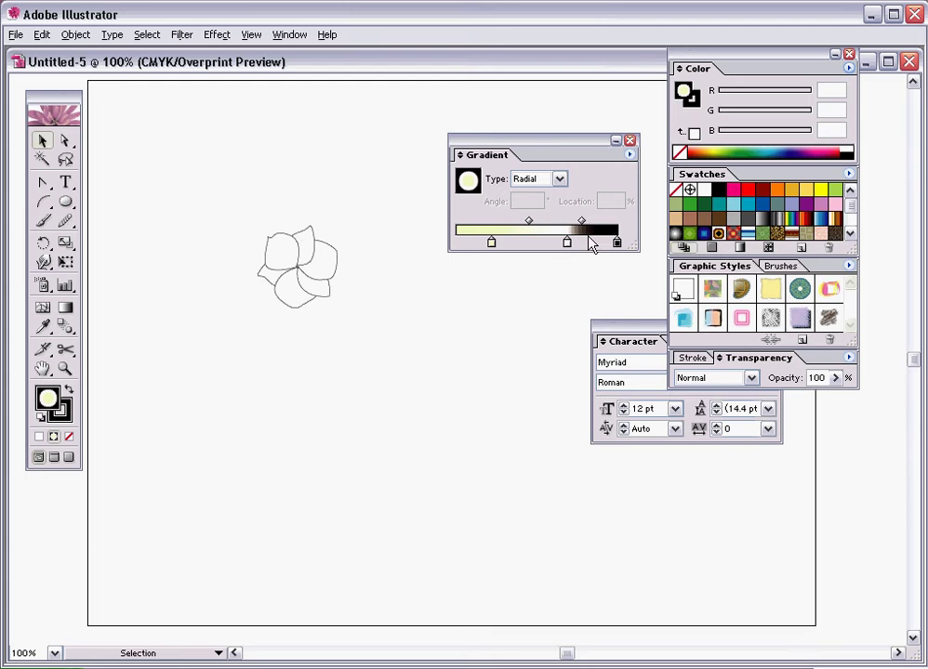
pyautogui.click(821, 91)
pyautogui.write('255')
pyautogui.press('Tab')
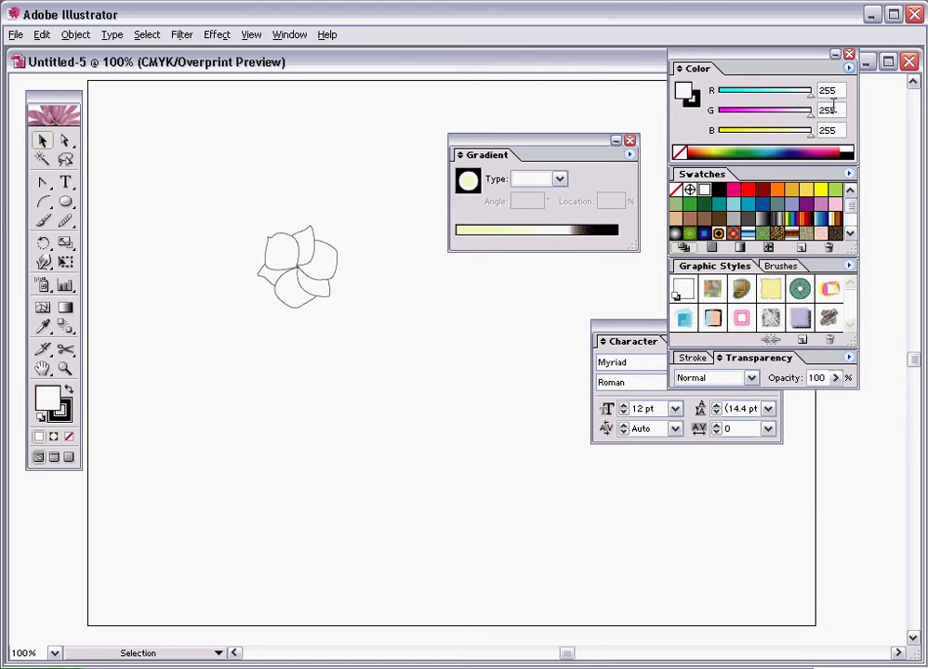
pyautogui.doubleClick(833, 107)
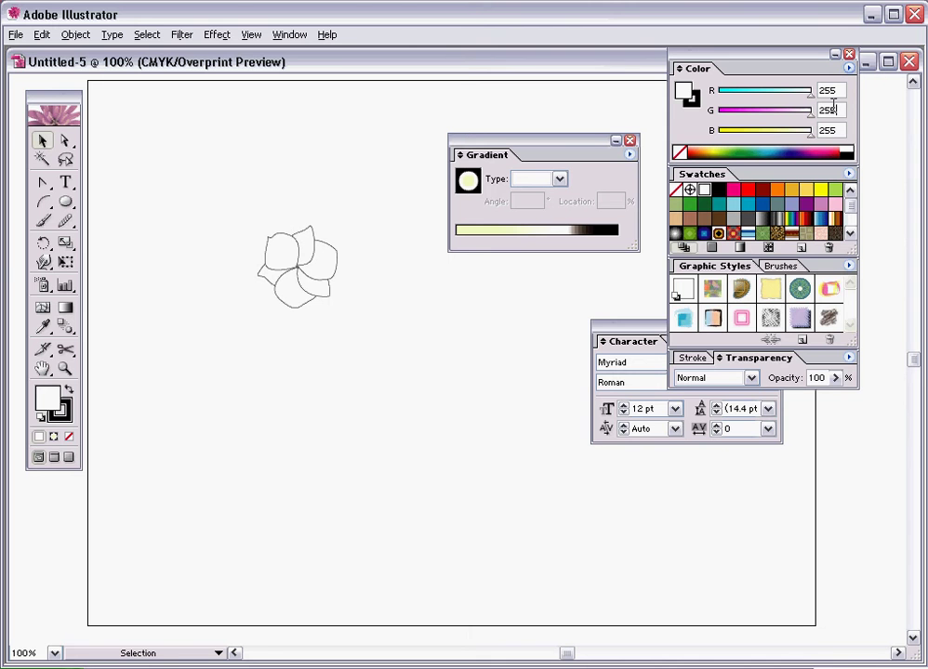
pyautogui.click(570, 247)
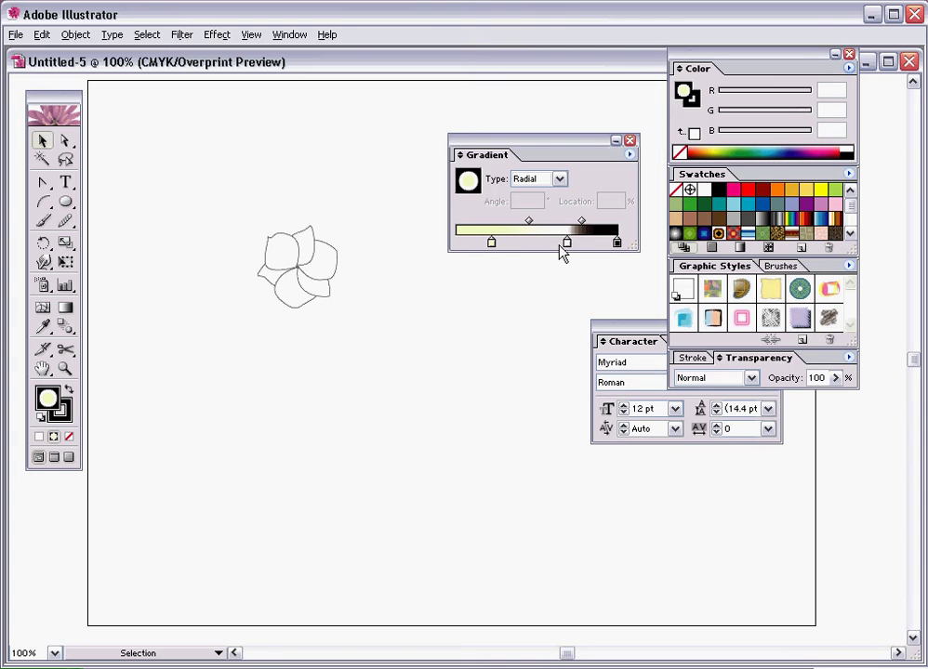
# - Recolor the 69.1% gradient stop with a green value of 178 and a blue value of 16
pyautogui.click(567, 244)
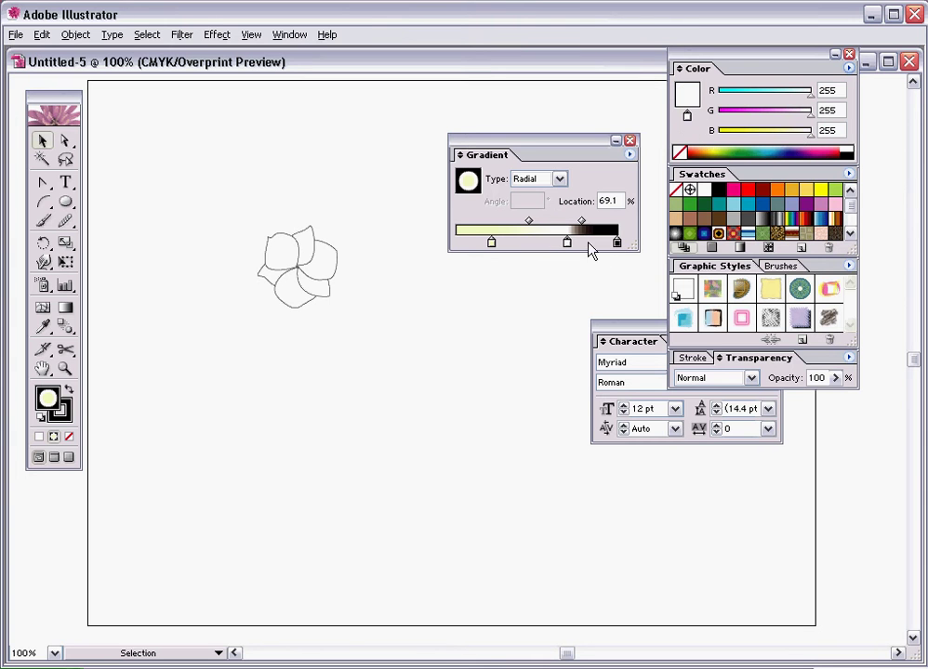
pyautogui.doubleClick(823, 111)
pyautogui.write('178')
pyautogui.doubleClick(828, 131)
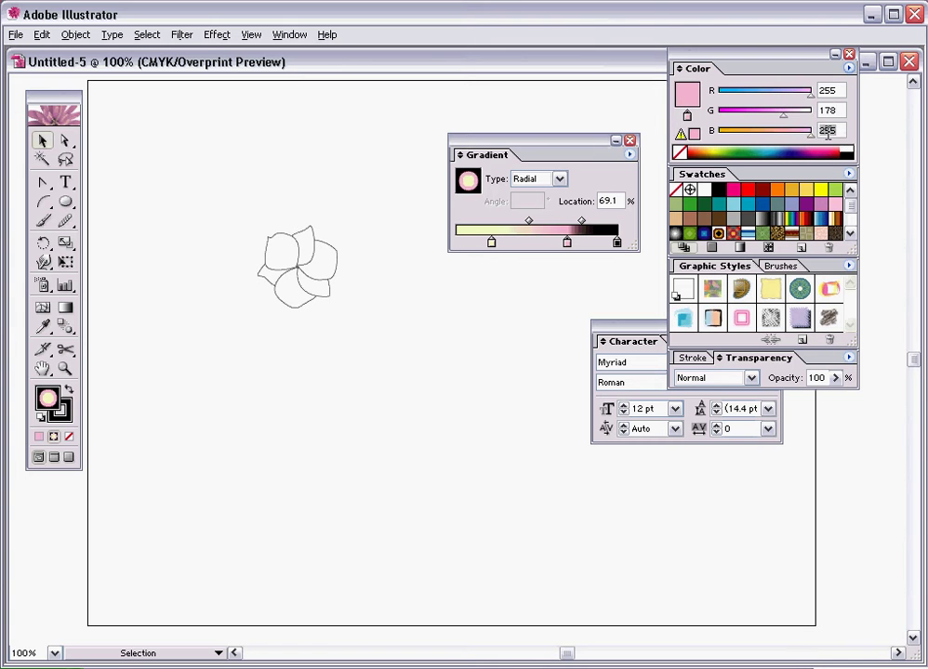
pyautogui.write('16')
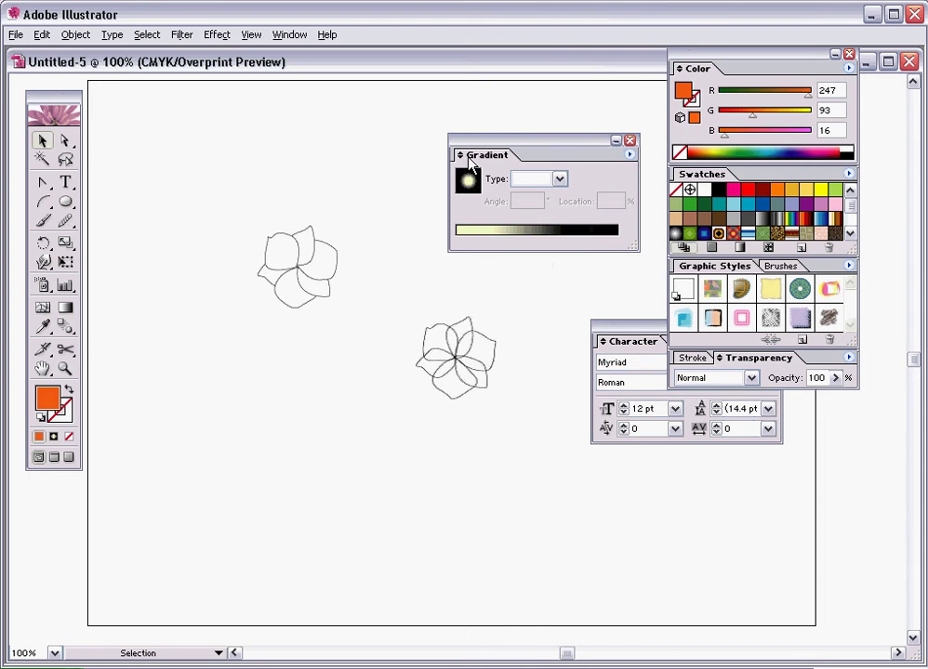
# - Reactivate the radial gradient fill and set its 22.47% stop's green value to 247 and blue value to 198
pyautogui.click(526, 230)
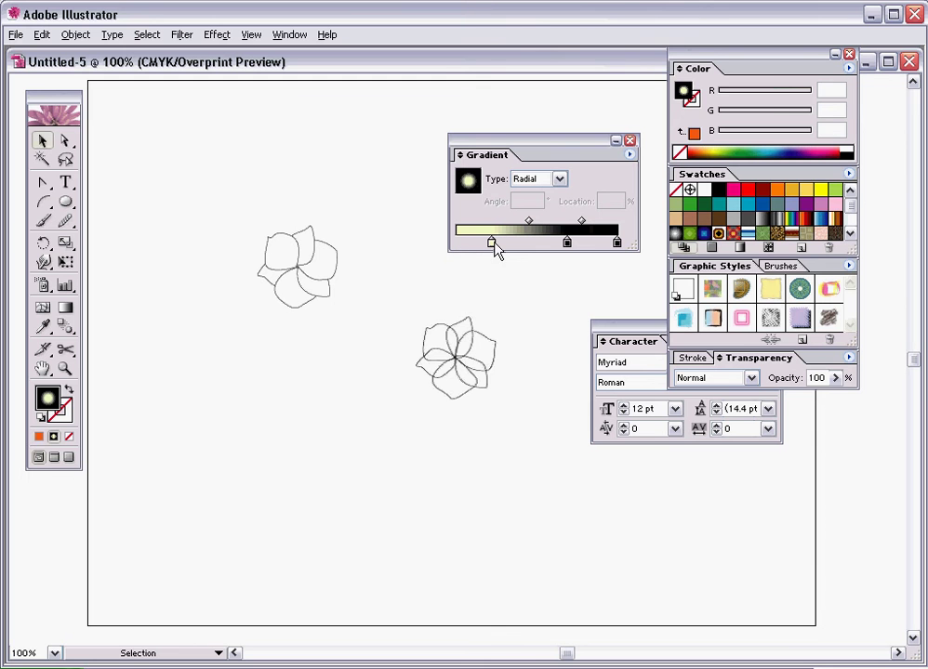
pyautogui.click(491, 243)
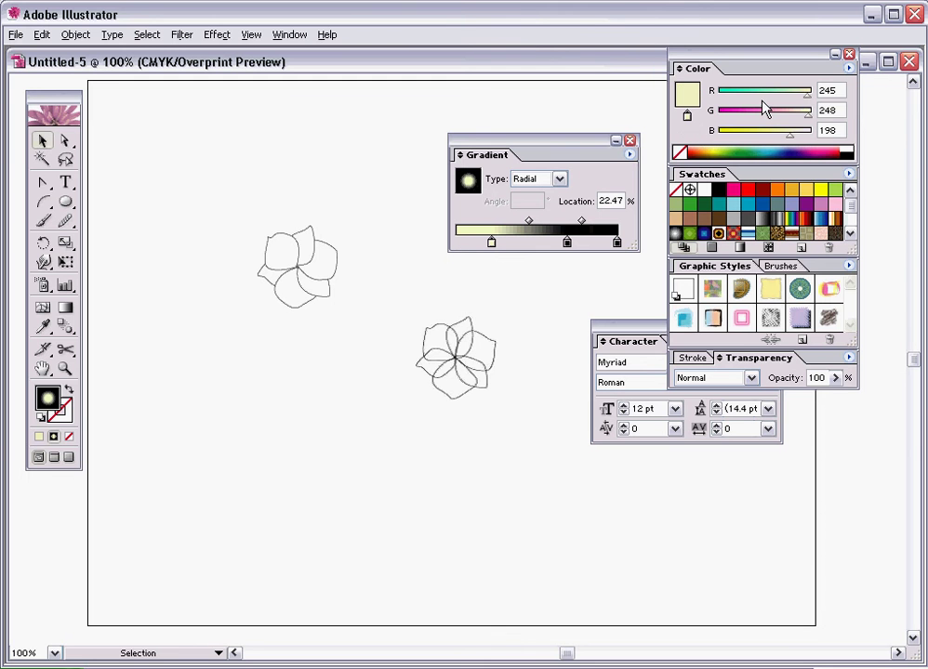
pyautogui.click(837, 110)
pyautogui.press('BackSpace')
pyautogui.write('7')
pyautogui.press('Tab')
pyautogui.press('Return')
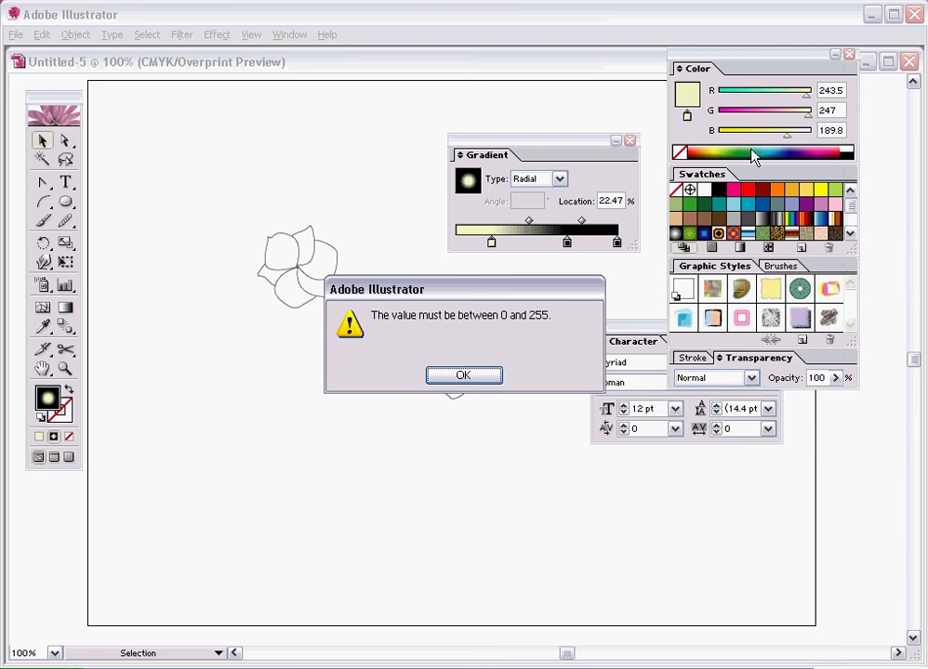
pyautogui.press('Return')
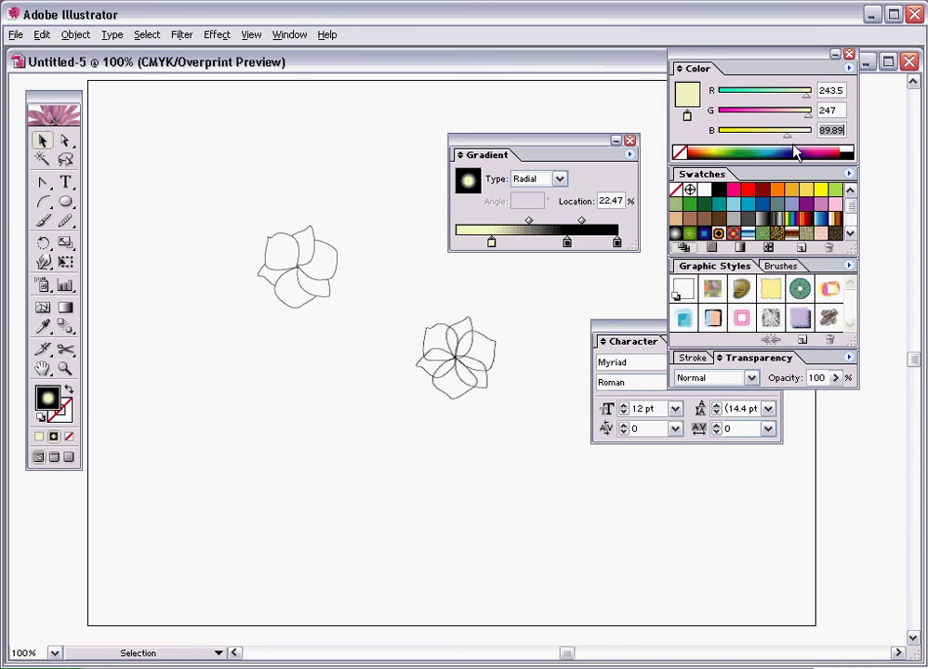
pyautogui.write('198')
pyautogui.press('Return')
# - Color the 69.1% gradient stop orange-yellow with RGB values 248, 177, 12
pyautogui.click(566, 241)
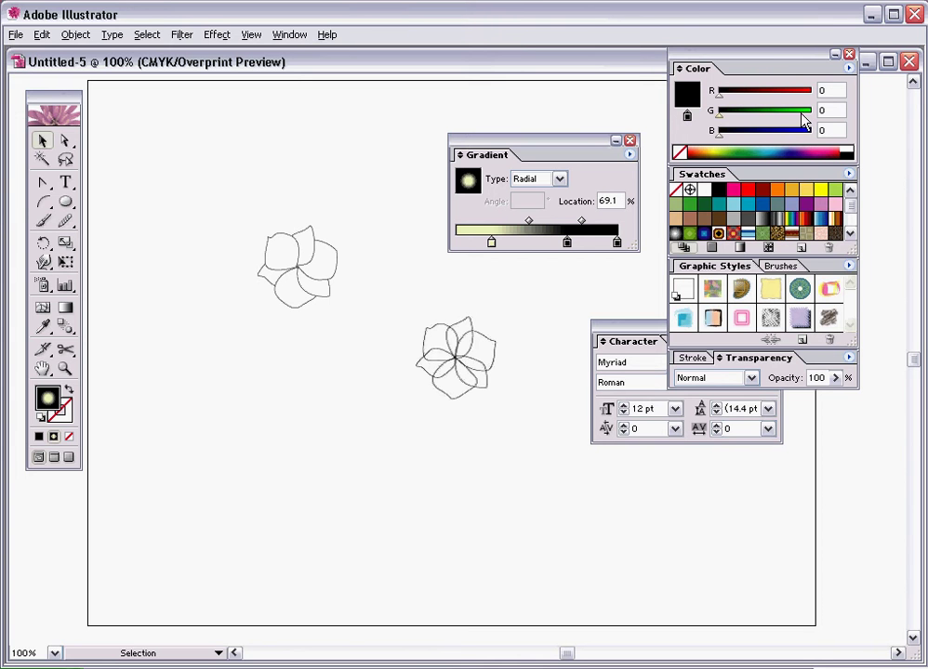
pyautogui.click(822, 91)
pyautogui.write('248')
pyautogui.press('Return')
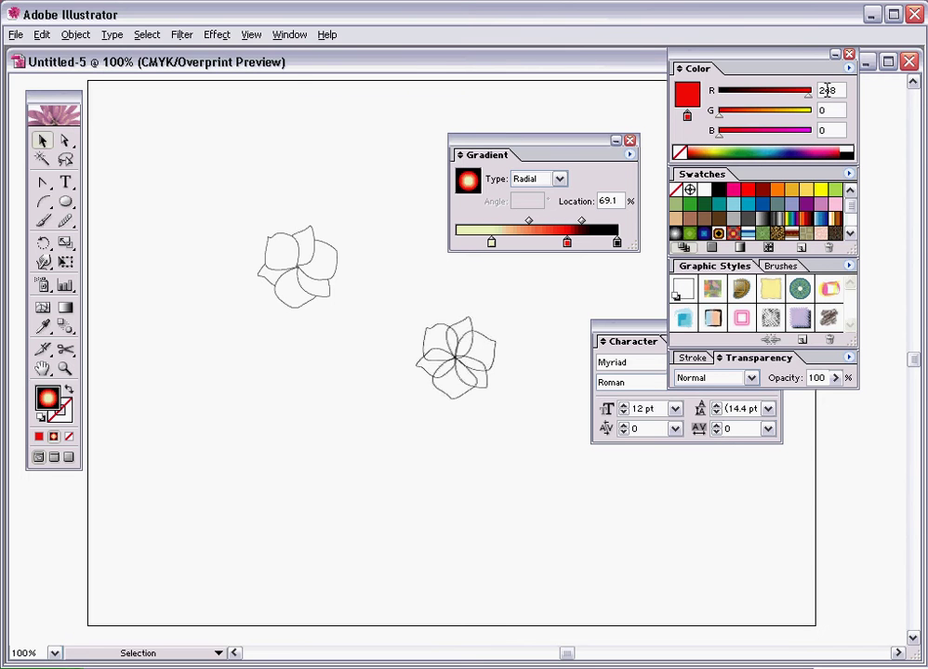
pyautogui.click(828, 110)
pyautogui.write('177')
pyautogui.click(827, 130)
pyautogui.write('12')
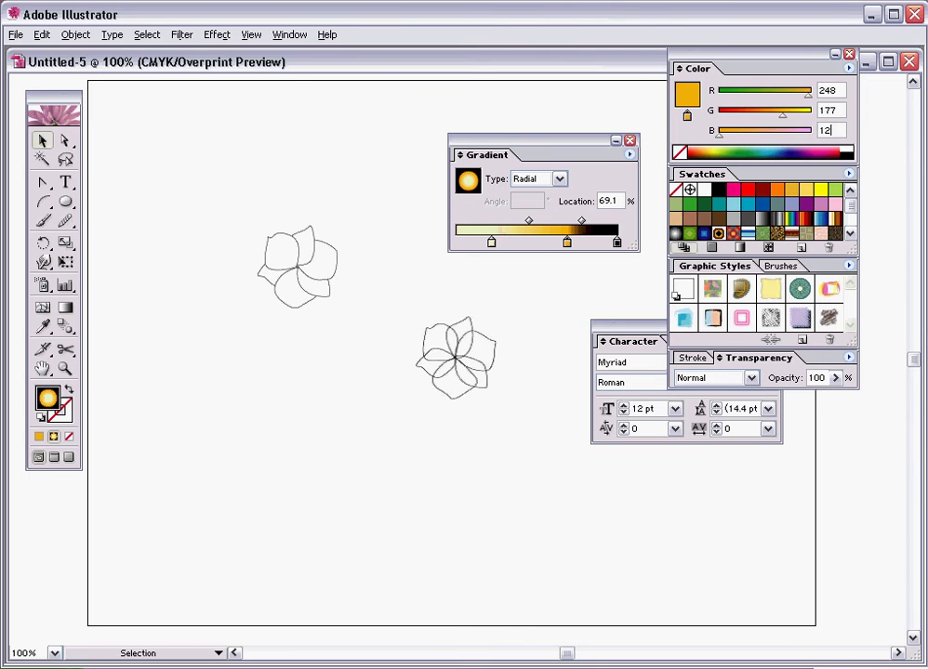
pyautogui.press('Return')
# - Color the gradient's end stop at 100% orange with RGB values 247, 93, 16
pyautogui.click(617, 245)
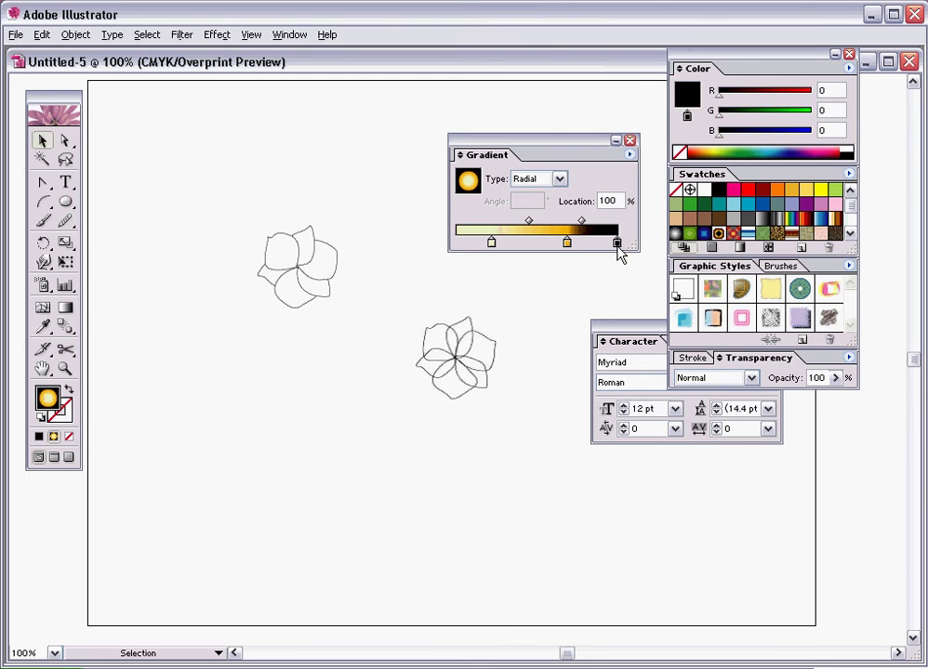
pyautogui.click(833, 91)
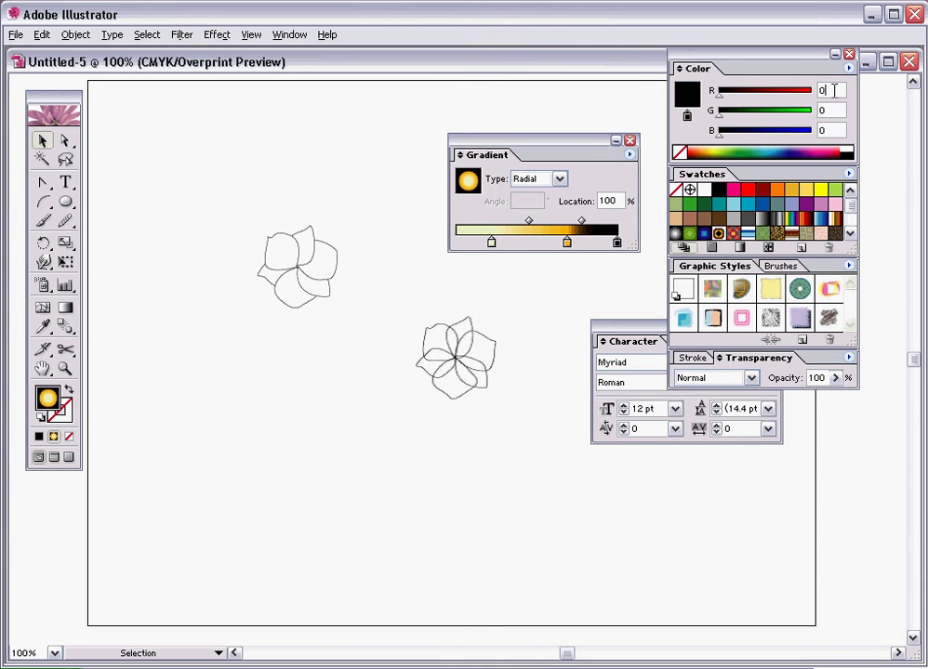
pyautogui.doubleClick(833, 90)
pyautogui.write('247')
pyautogui.press('Tab')
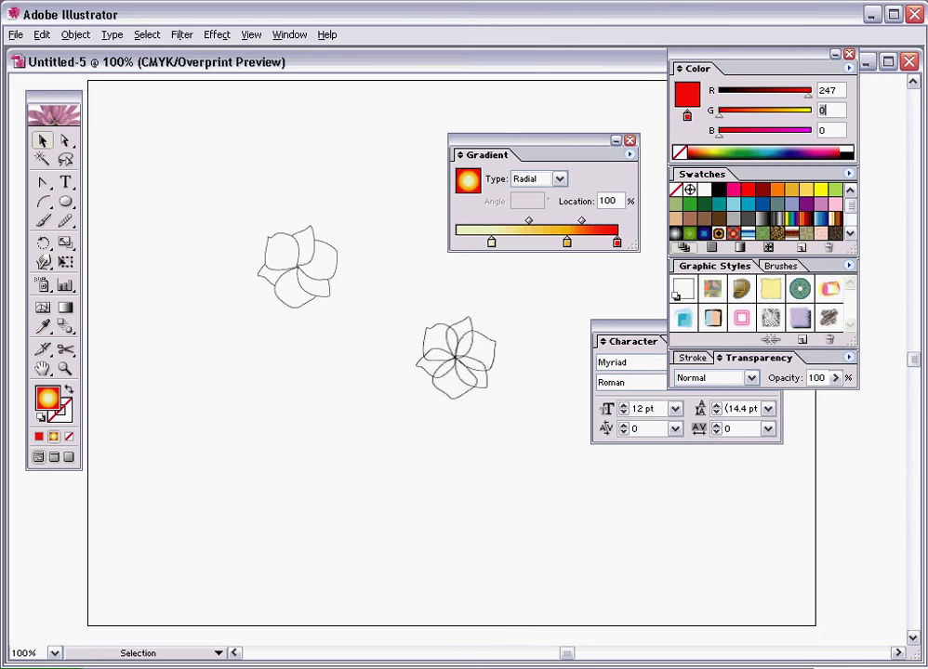
pyautogui.write('93')
pyautogui.press('Tab')
pyautogui.write('1')
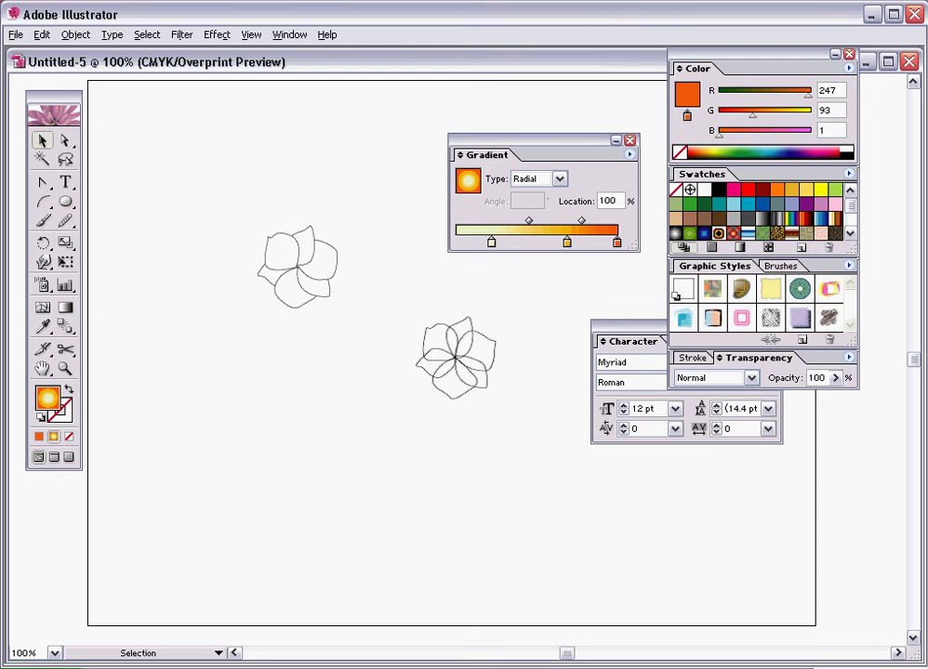
pyautogui.write('6')
# - Delete the extra flower with overlapping petal outlines from the page
pyautogui.click(429, 331)
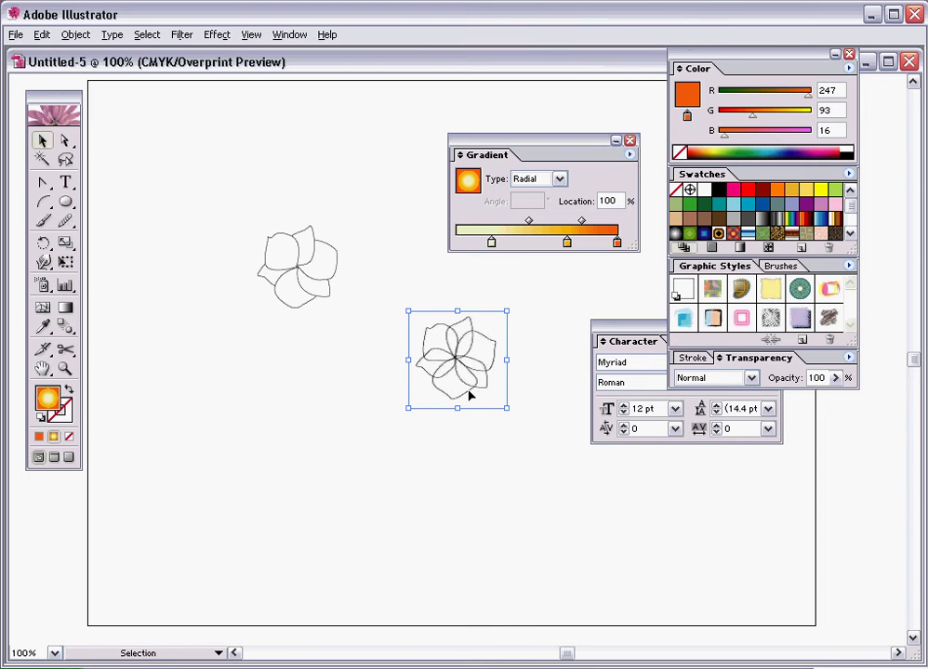
pyautogui.moveTo(472, 393); pyautogui.dragTo(302, 399)
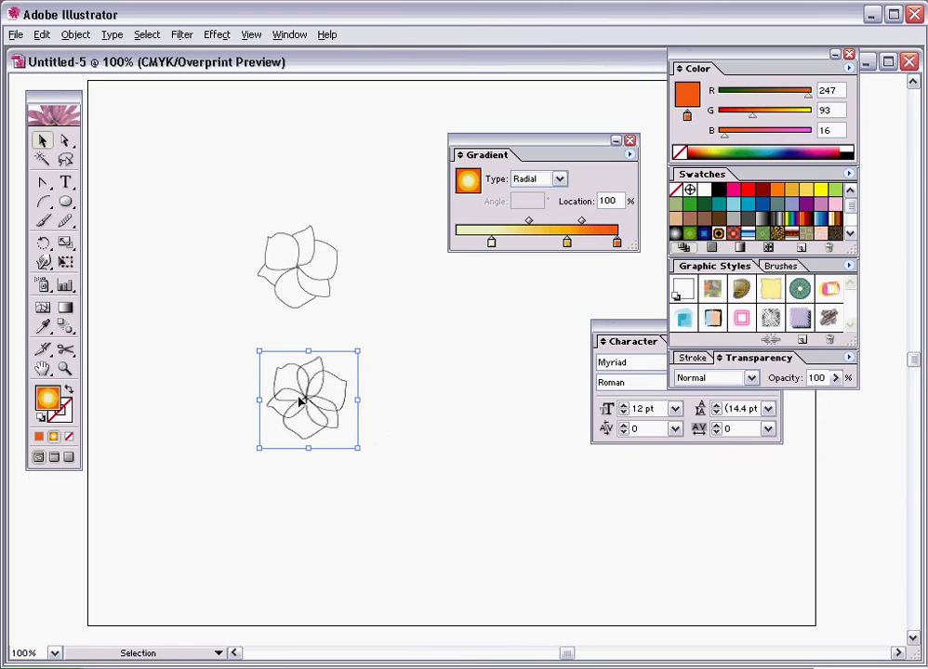
pyautogui.press('Delete')
# - Fill the flower's upper-left petal and the pointed top petal with the radial yellow-to-orange gradient
pyautogui.click(310, 310)
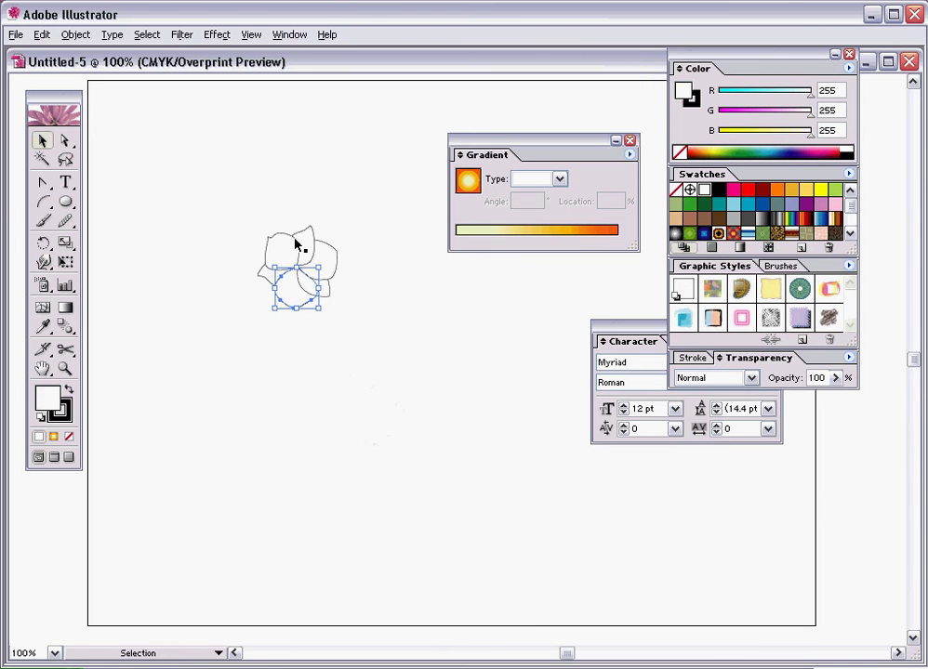
pyautogui.click(276, 244)
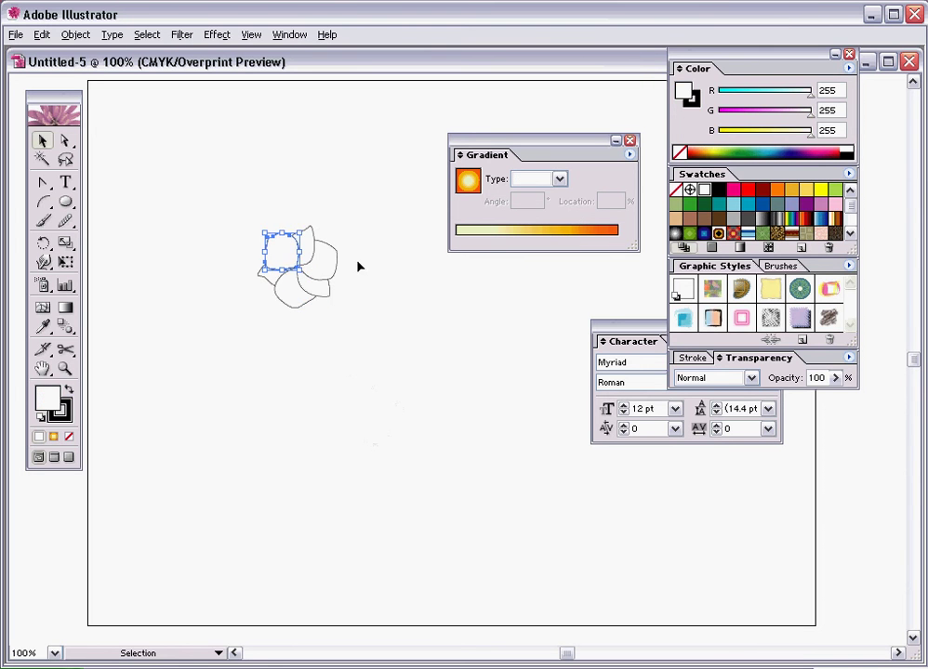
pyautogui.click(53, 439)
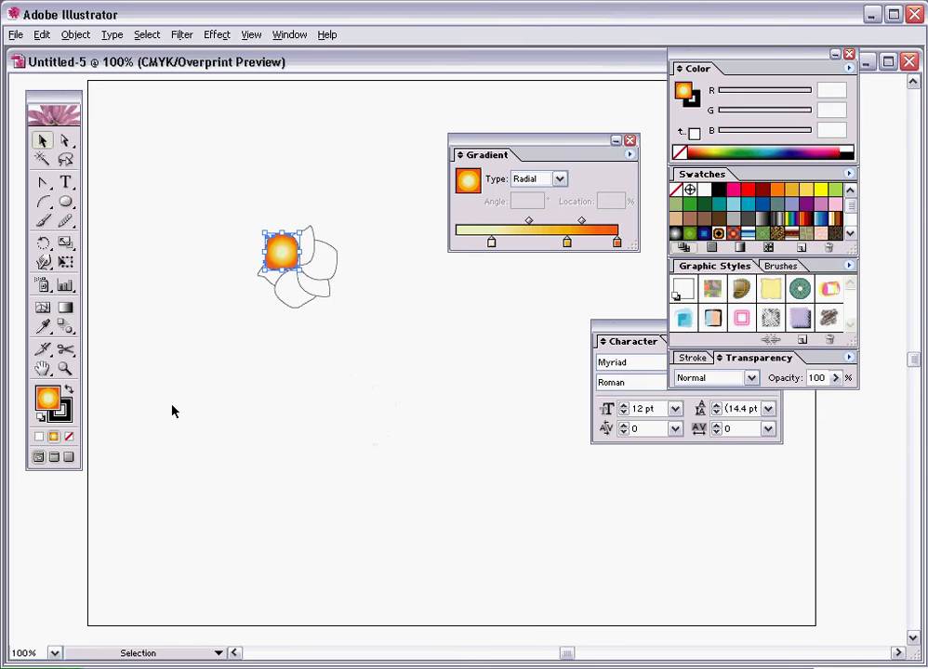
pyautogui.click(310, 238)
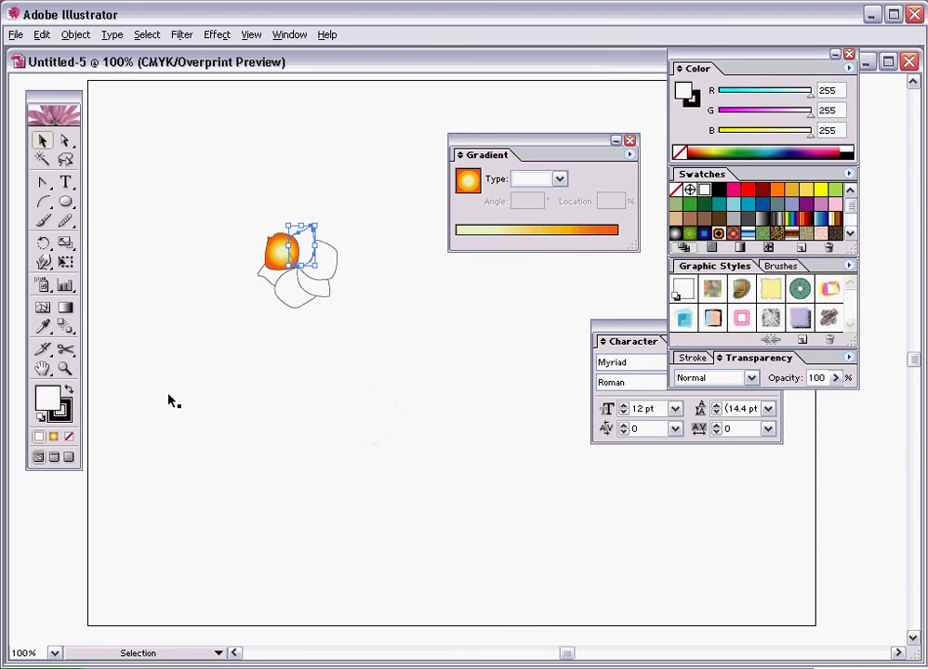
pyautogui.click(53, 437)
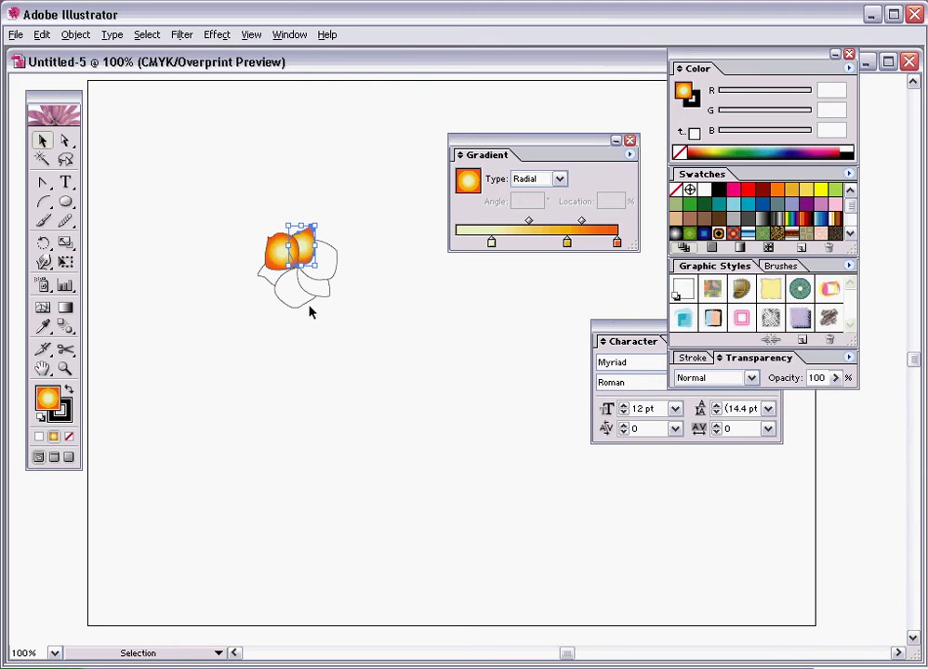
# - Change the upper-left petal's gradient to Linear at a 90° angle, and undo the petal's accidental move
pyautogui.click(271, 245)
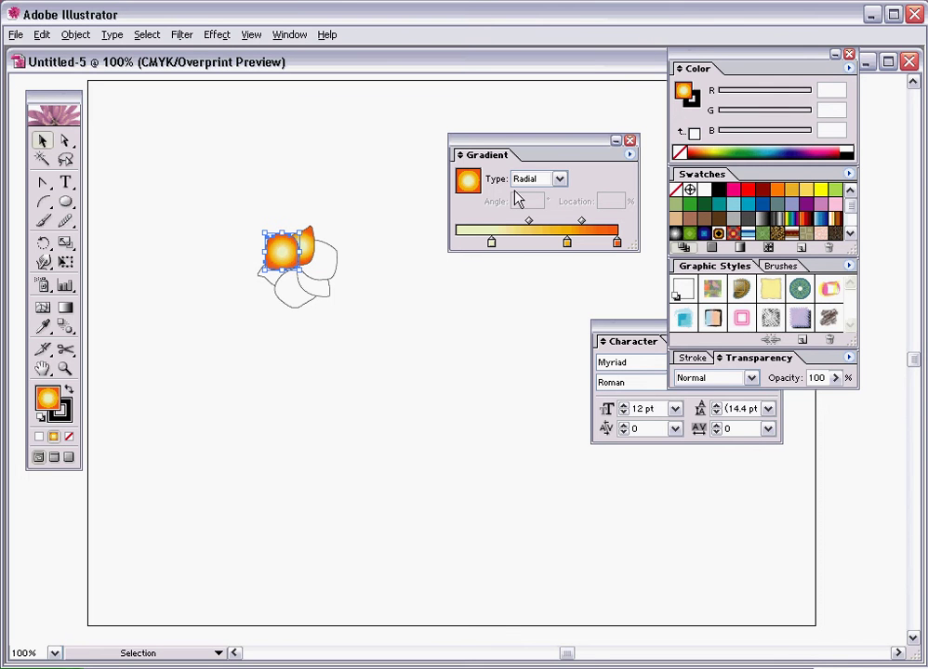
pyautogui.click(548, 179)
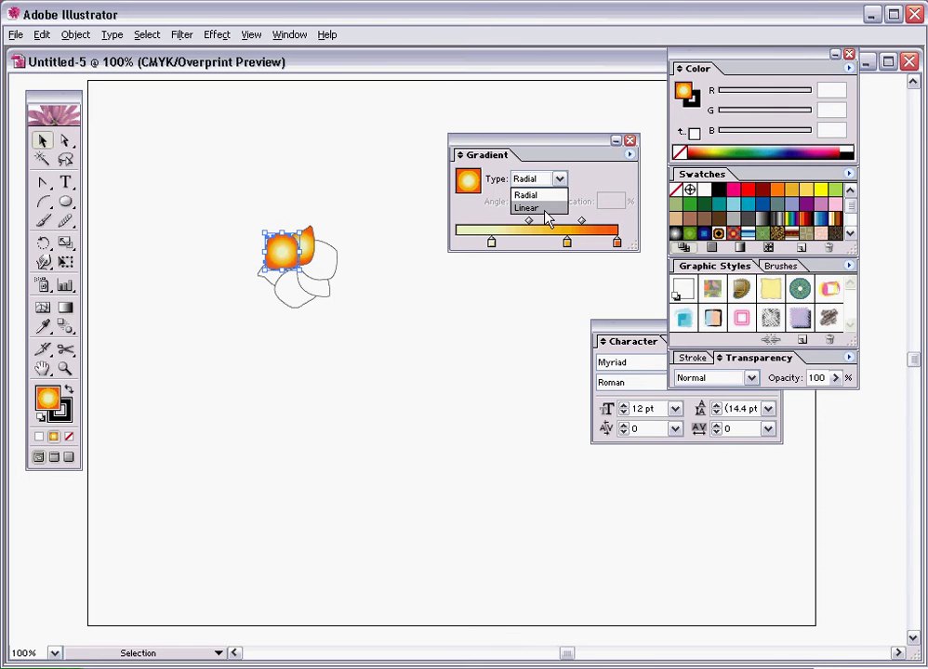
pyautogui.click(547, 206)
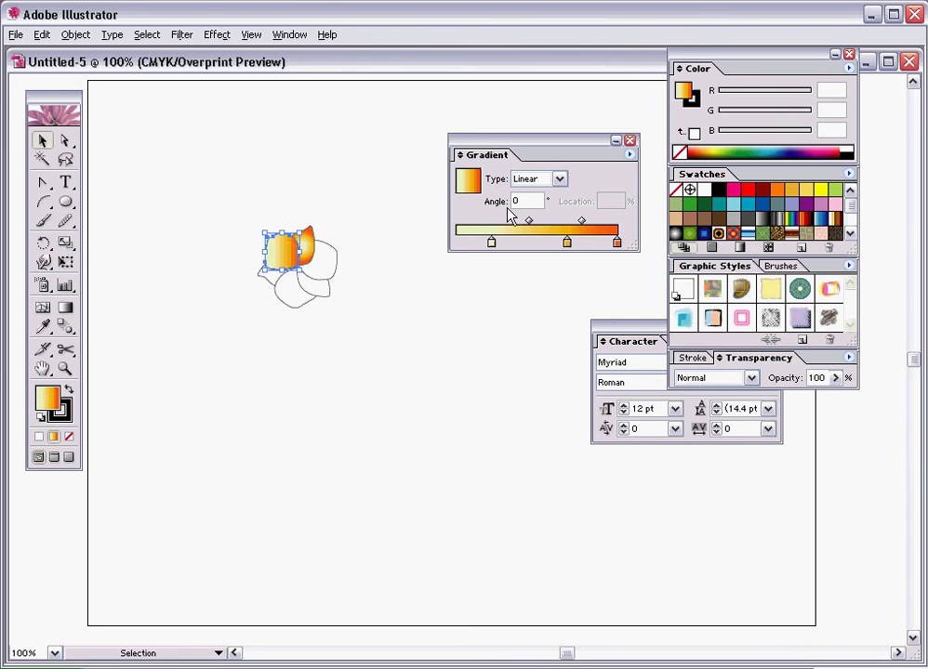
pyautogui.doubleClick(522, 201)
pyautogui.write('90')
pyautogui.press('Return')
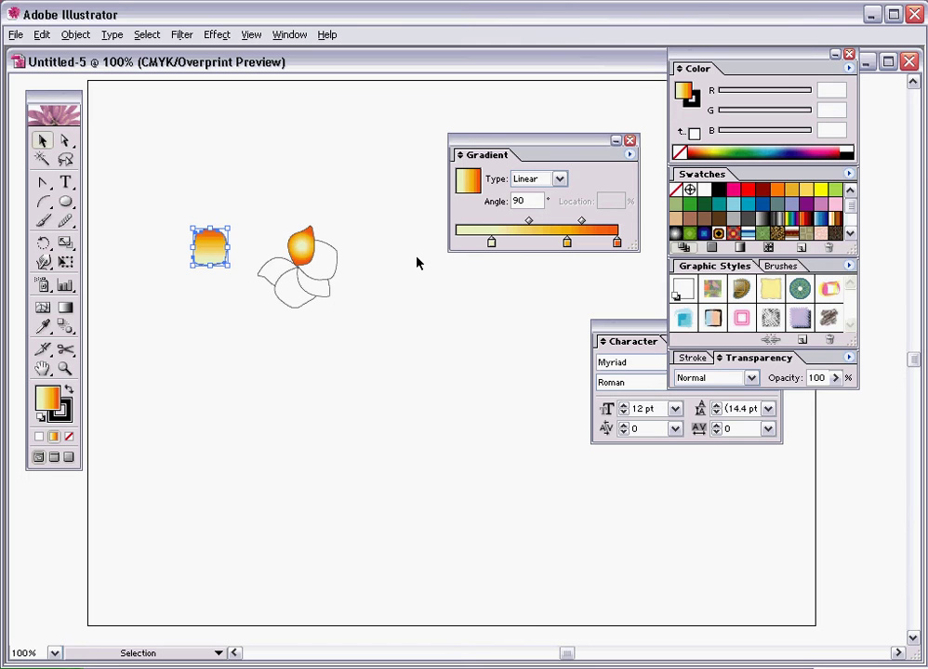
pyautogui.hotkey('ctrl', 'z')
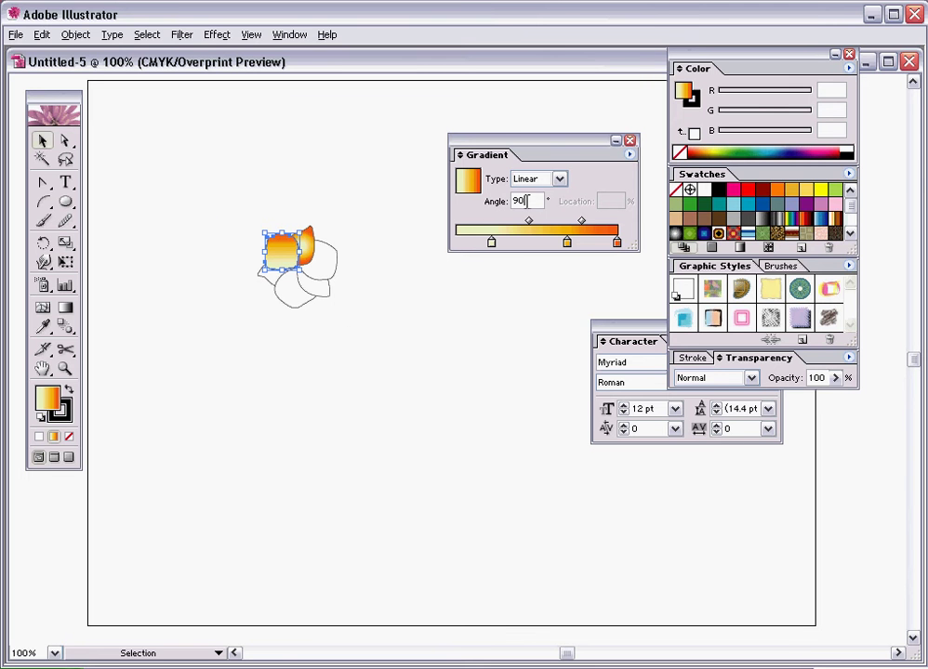
# - Try an angle of -90° for the upper-left petal's linear gradient
pyautogui.click(517, 201)
pyautogui.write('-')
pyautogui.press('Return')
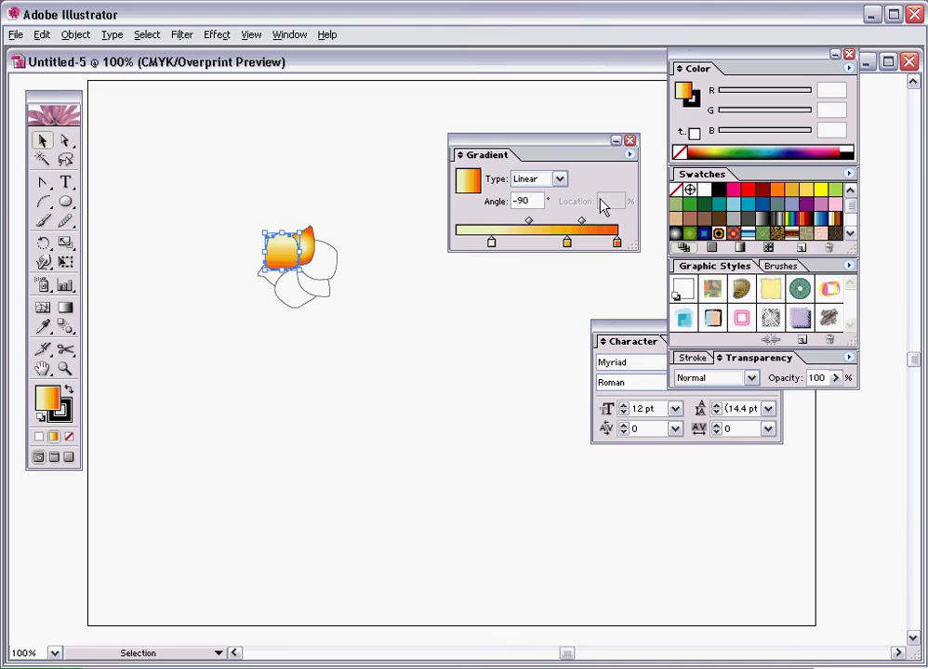
# - Set the upper-left petal's linear gradient angle to 180°, check it deselected, and select the petal again
pyautogui.doubleClick(524, 200)
pyautogui.write('180')
pyautogui.press('Return')
pyautogui.click(318, 322)
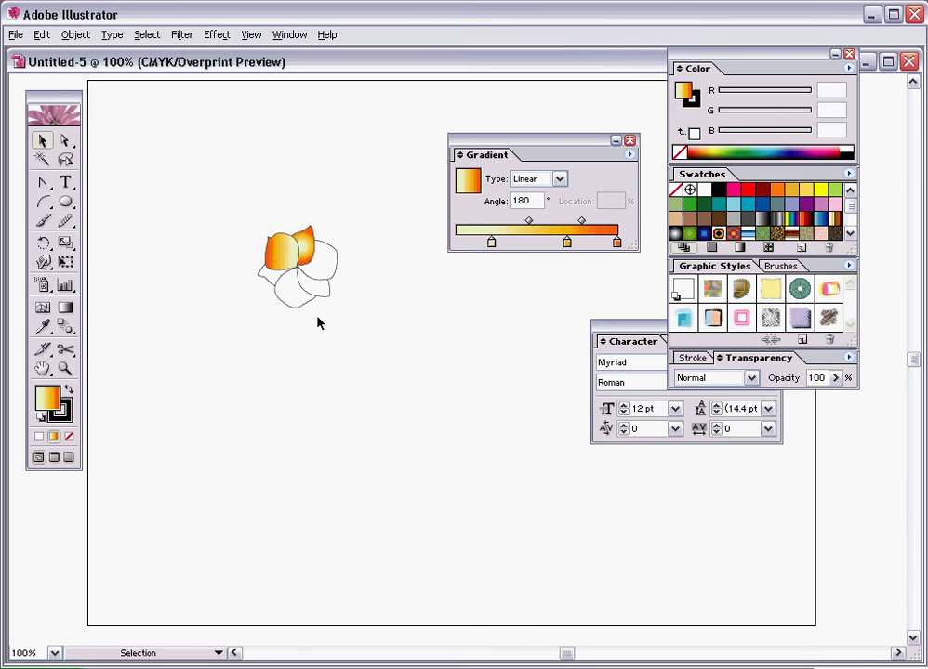
pyautogui.click(284, 253)
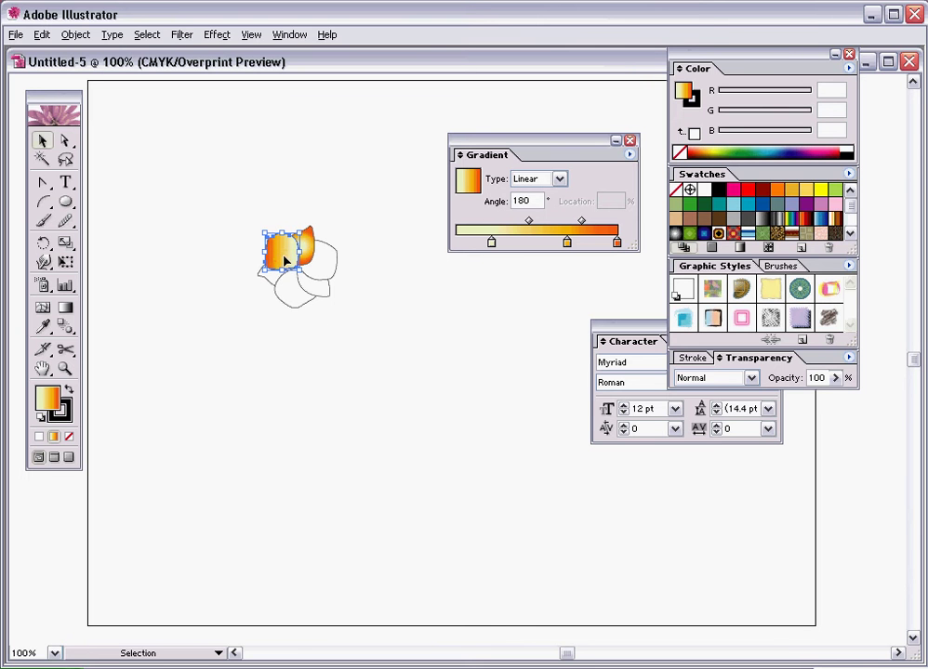
# - Try linear gradient angles of 45° and 90° on the upper-left petal
pyautogui.doubleClick(522, 199)
pyautogui.write('45')
pyautogui.press('Return')
pyautogui.doubleClick(535, 200)
pyautogui.write('90')
pyautogui.press('Return')
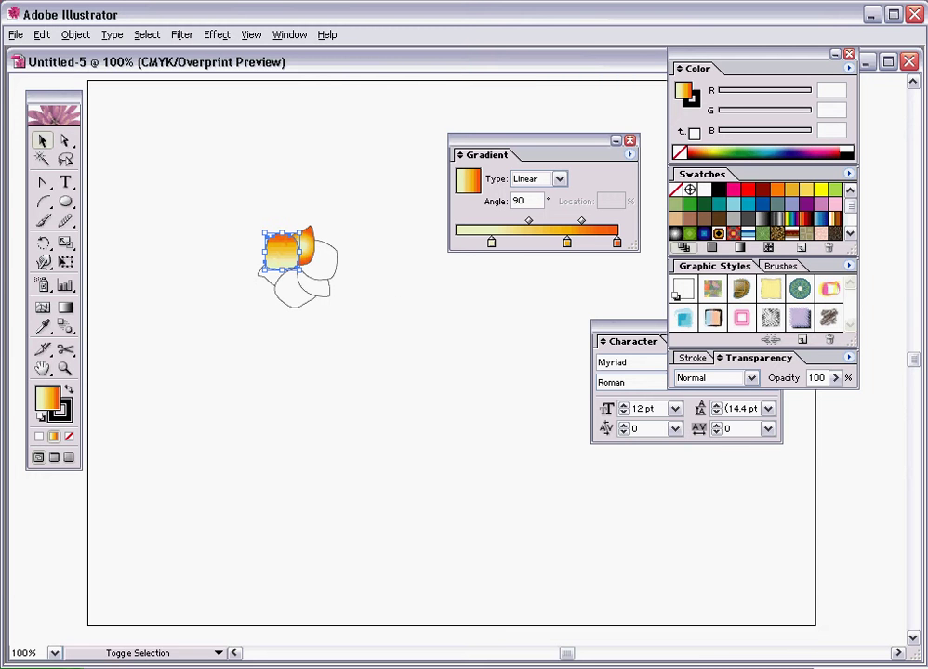
# - Try an angle of 120° on the upper-left petal's linear gradient, settle on 115°, and deselect the petal
pyautogui.write('120')
pyautogui.press('Return')
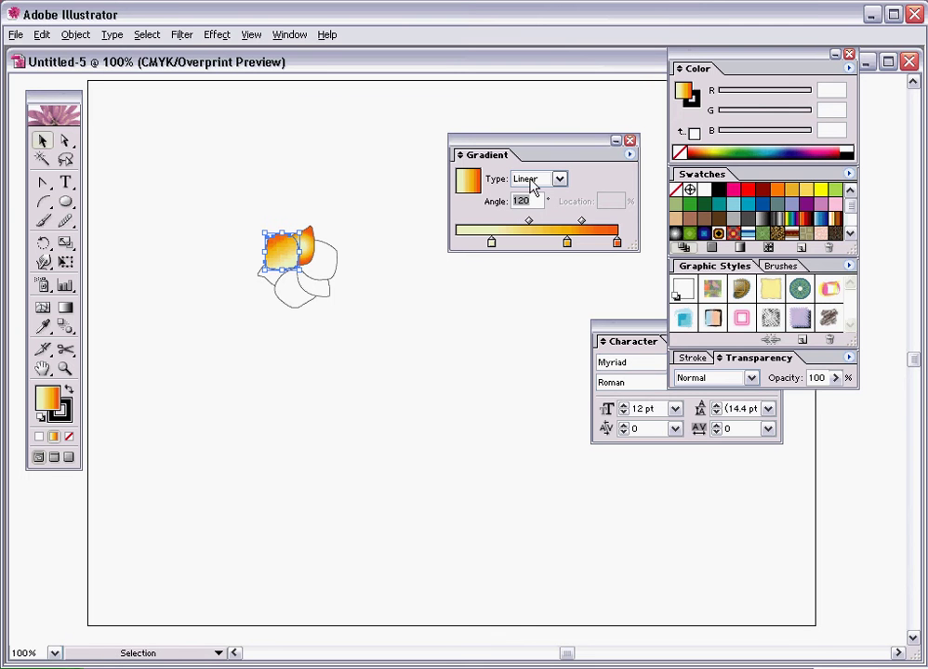
pyautogui.write('115')
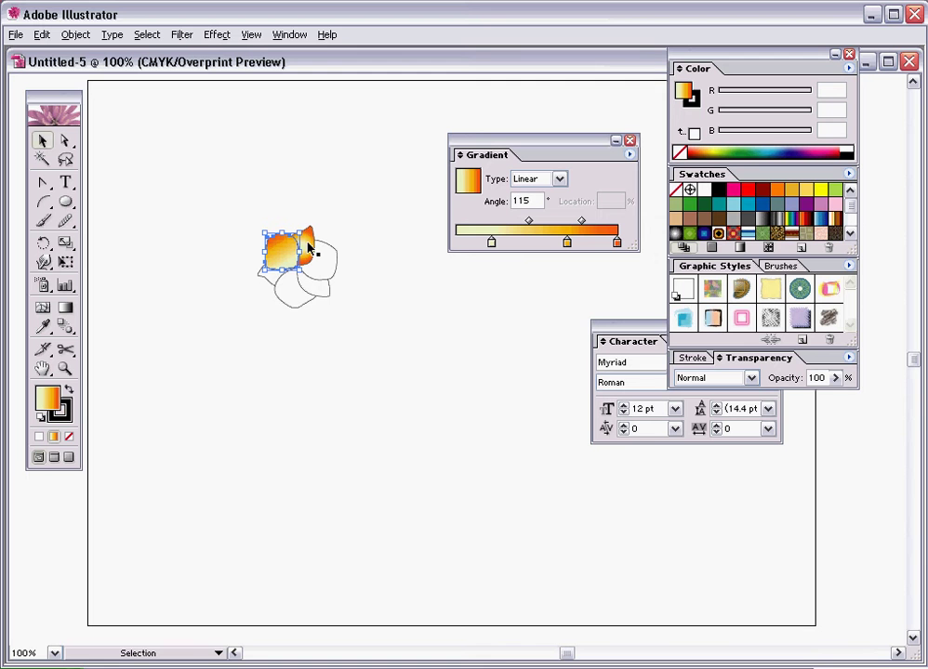
pyautogui.click(348, 236)
# - Try filling the pointed top petal and the four unfilled petals with the radial yellow-to-orange gradient, and undo the fill
pyautogui.click(291, 242)
pyautogui.keyDown('shift'); pyautogui.click(337, 270); pyautogui.keyUp('shift')
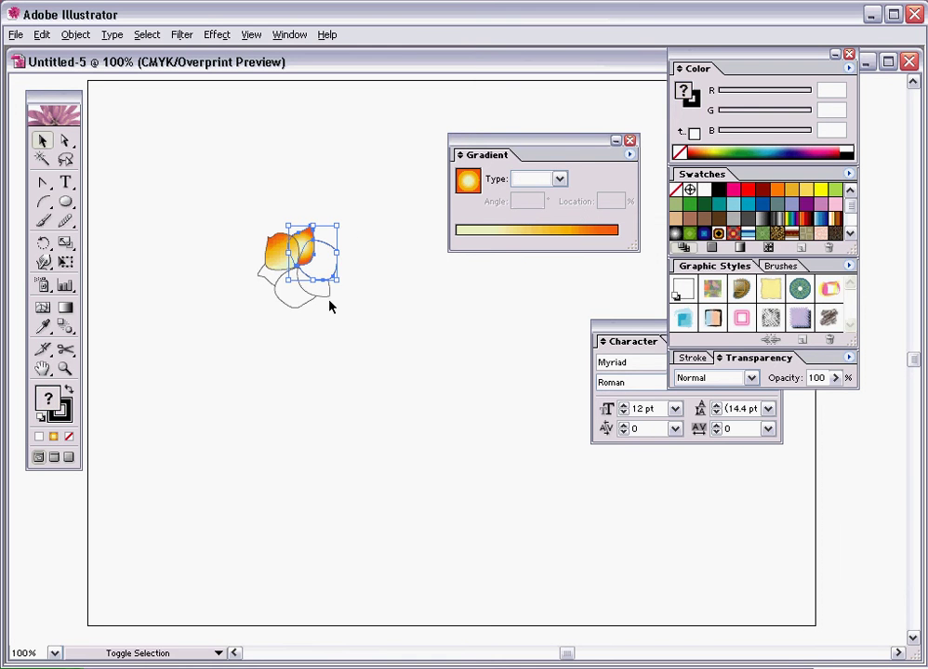
pyautogui.keyDown('shift'); pyautogui.click(271, 302); pyautogui.keyUp('shift')
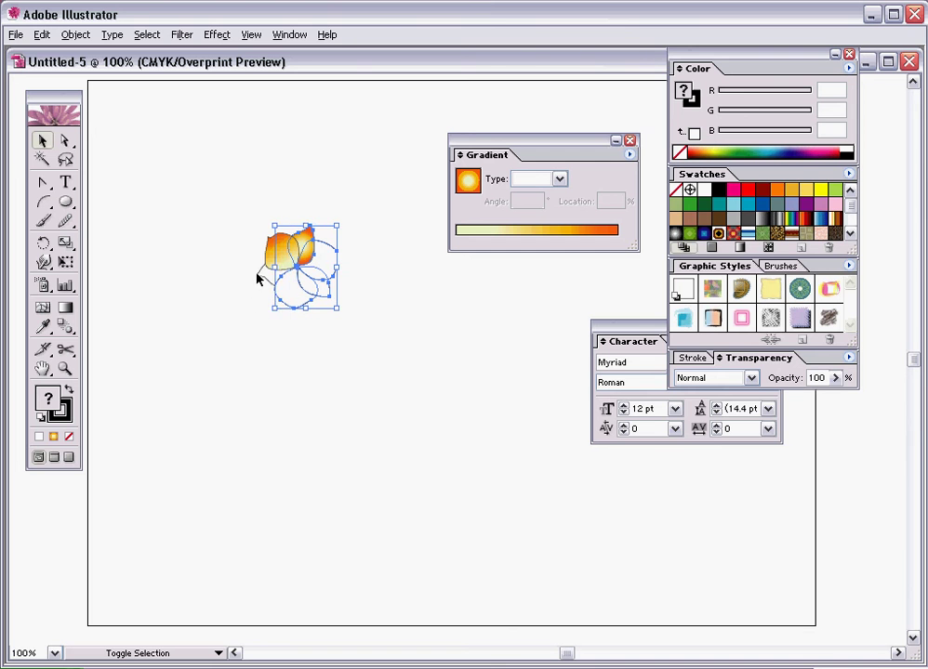
pyautogui.keyDown('shift'); pyautogui.click(263, 275); pyautogui.keyUp('shift')
pyautogui.click(53, 436)
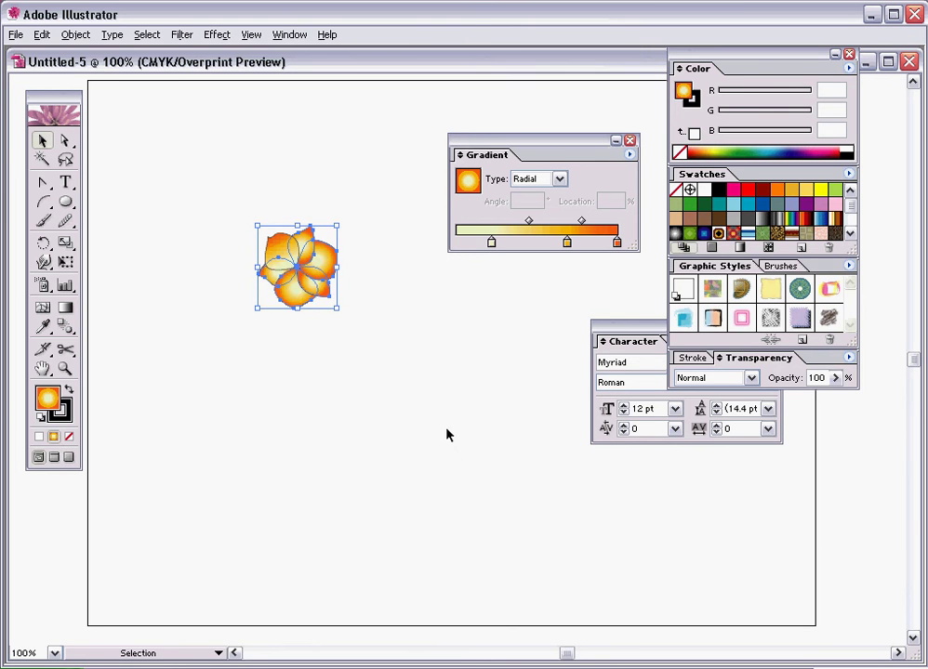
pyautogui.click(447, 482)
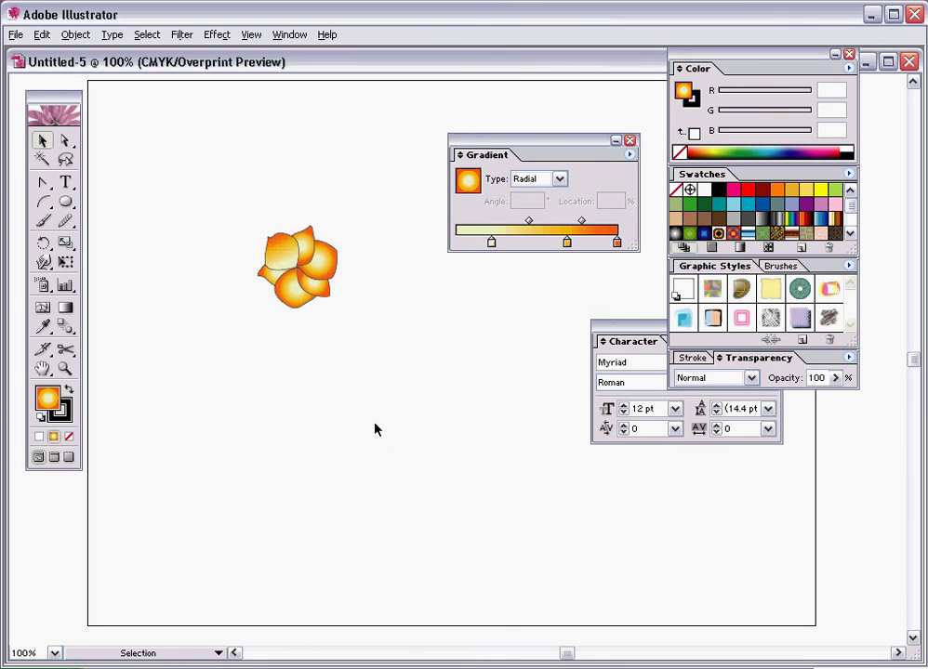
pyautogui.click(305, 240)
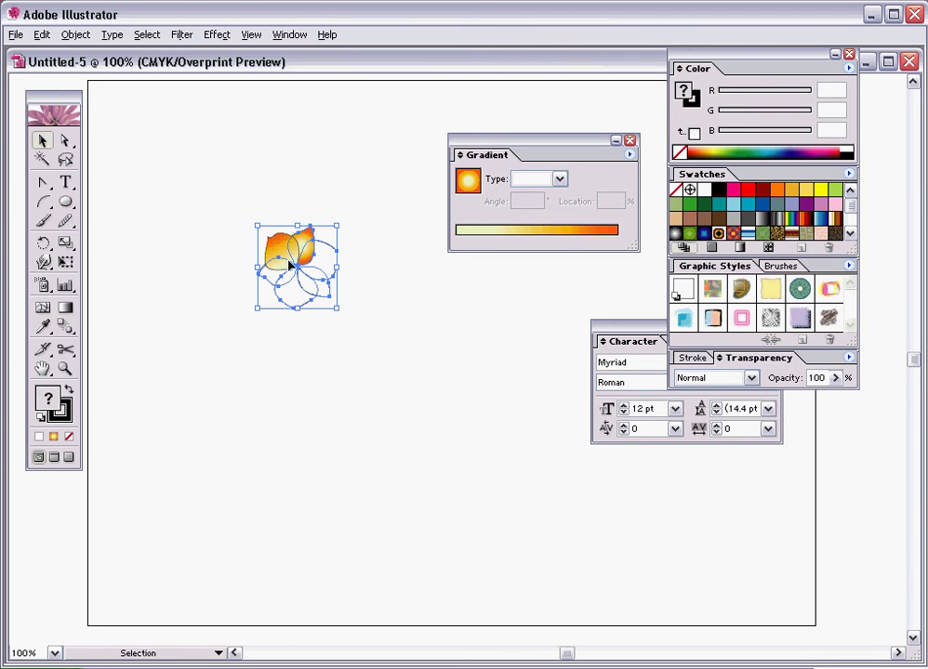
pyautogui.click(302, 242)
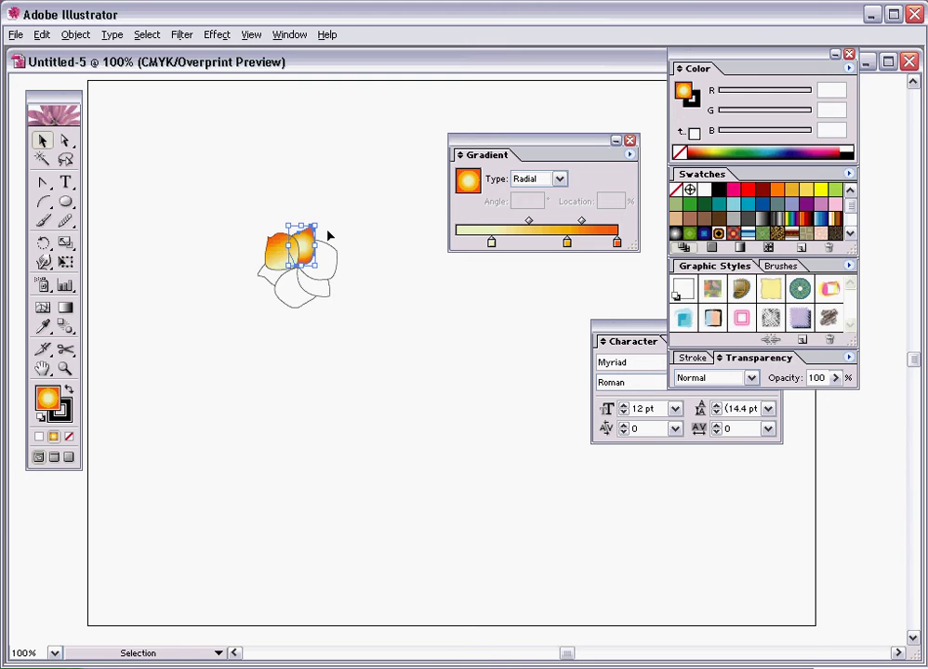
pyautogui.click(558, 178)
pyautogui.click(558, 178)
# - Reuse the upper-left petal's 115° linear gradient to fill the left, bottom, lower-right and right petals
pyautogui.click(271, 245)
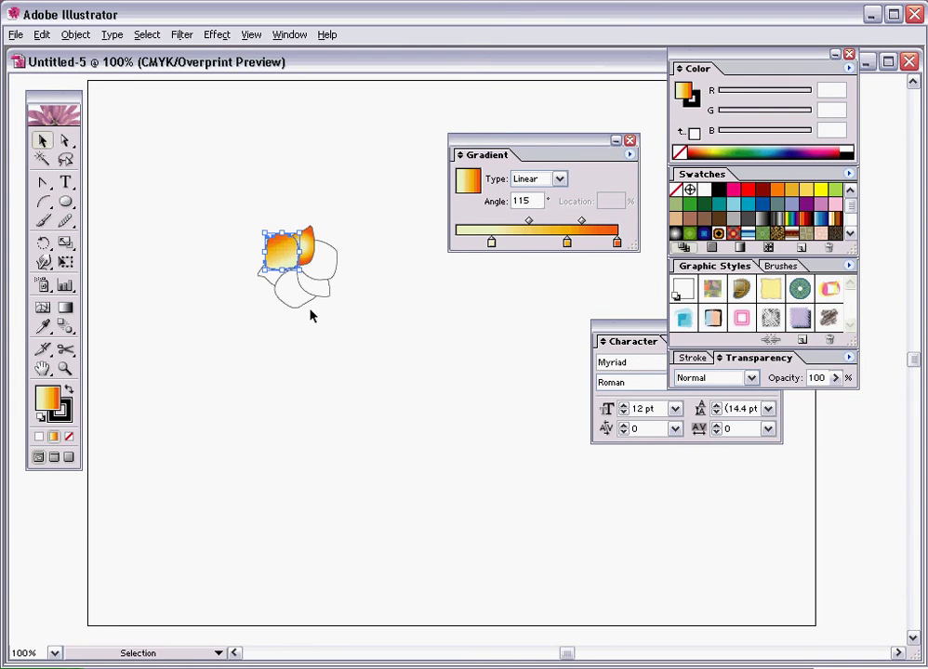
pyautogui.click(277, 288)
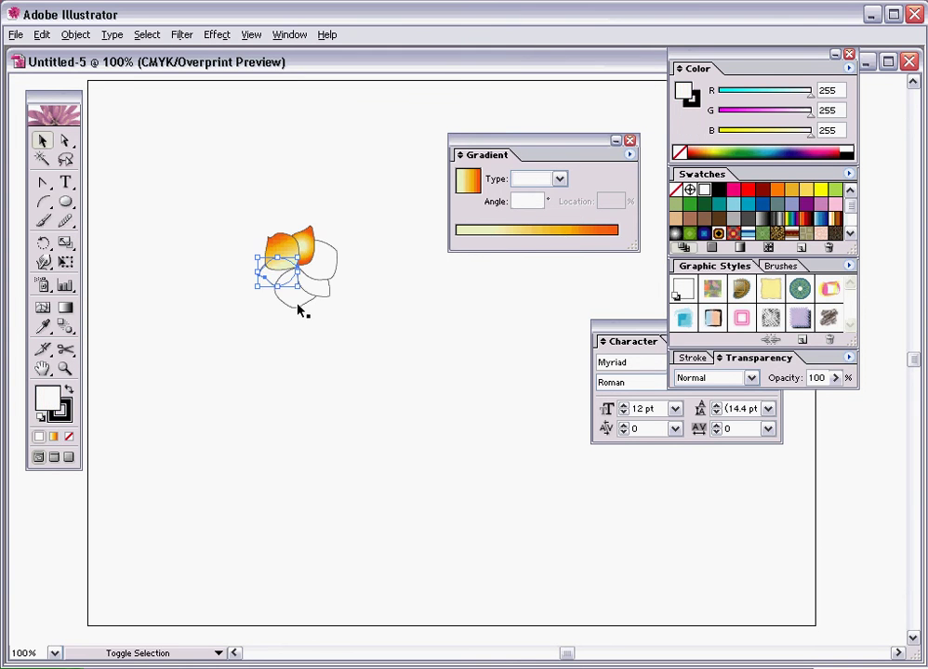
pyautogui.moveTo(300, 311); pyautogui.dragTo(328, 301)
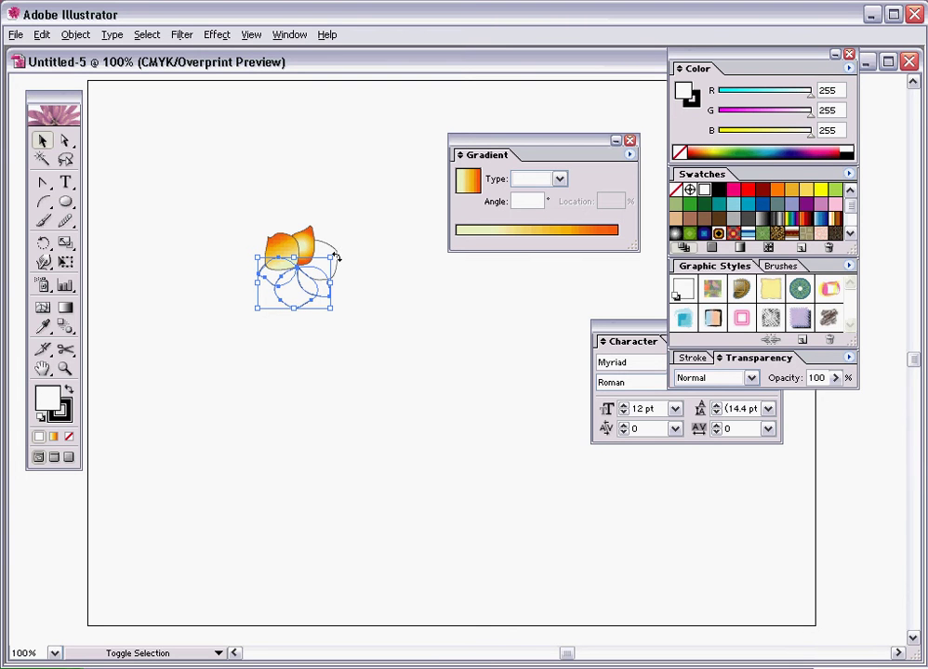
pyautogui.keyDown('shift'); pyautogui.click(327, 248); pyautogui.keyUp('shift')
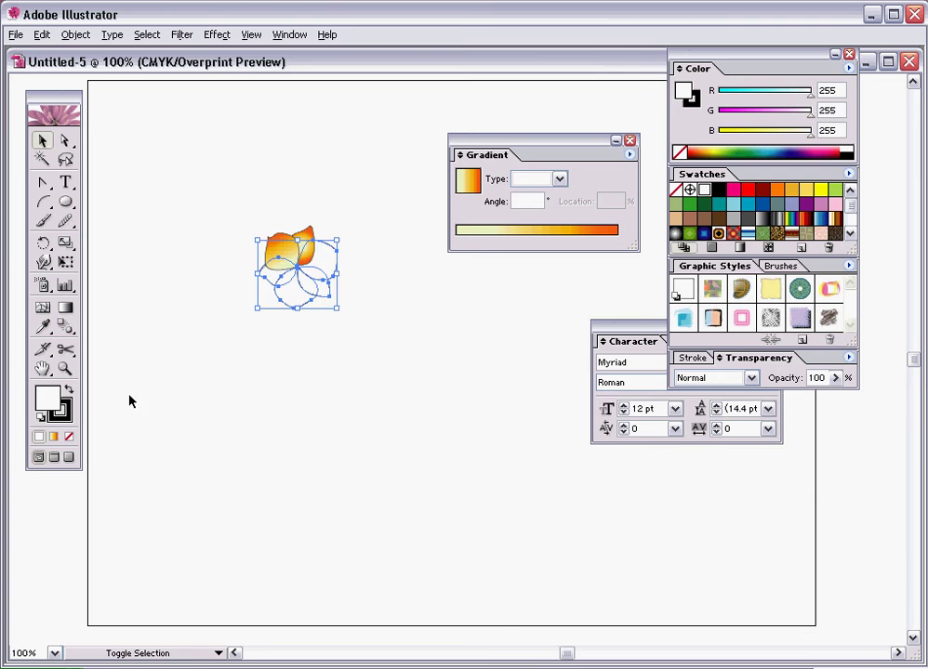
pyautogui.click(54, 436)
pyautogui.click(342, 413)
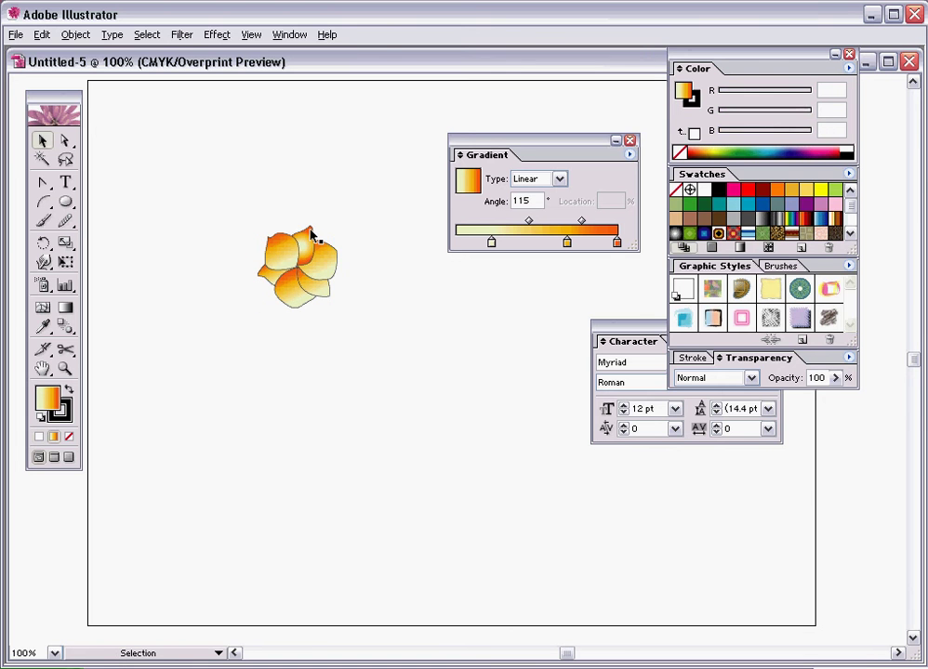
# - Change the pointed top petal's gradient to Linear at an angle of 115°
pyautogui.click(311, 232)
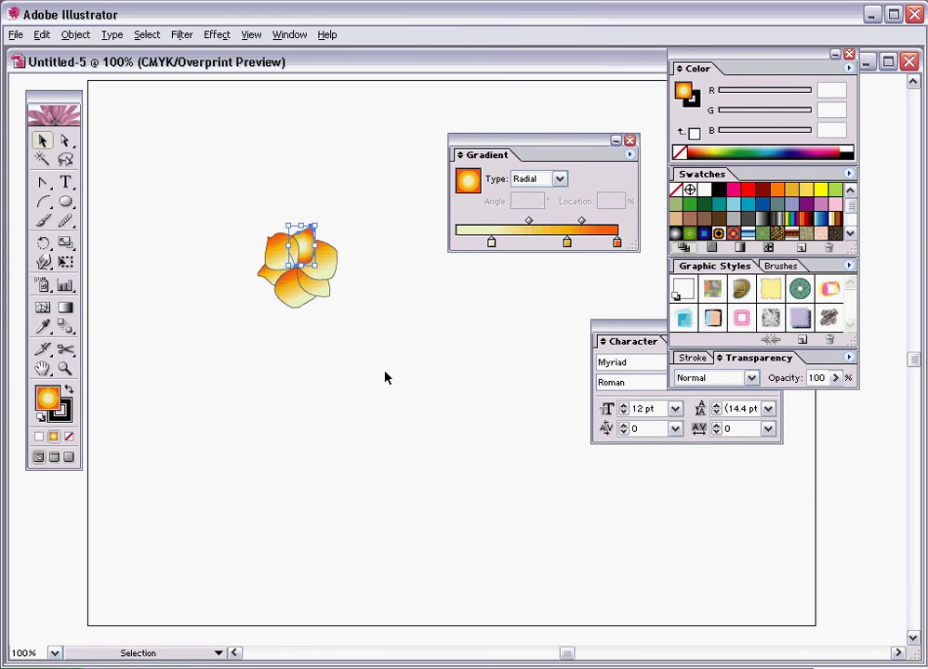
pyautogui.click(537, 180)
pyautogui.click(524, 204)
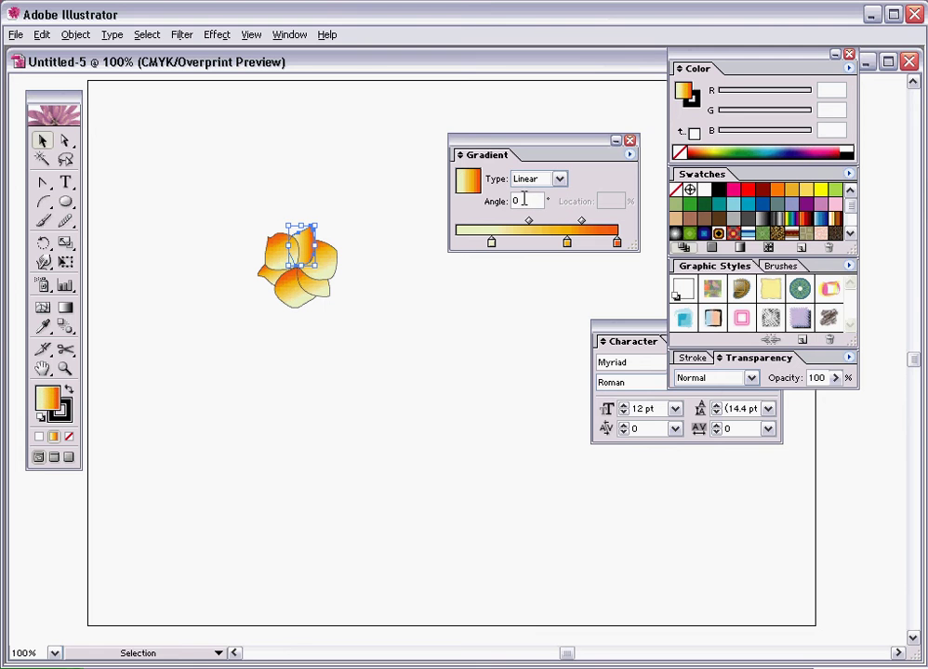
pyautogui.click(522, 201)
pyautogui.press('BackSpace')
pyautogui.write('-15')
pyautogui.click(351, 310)
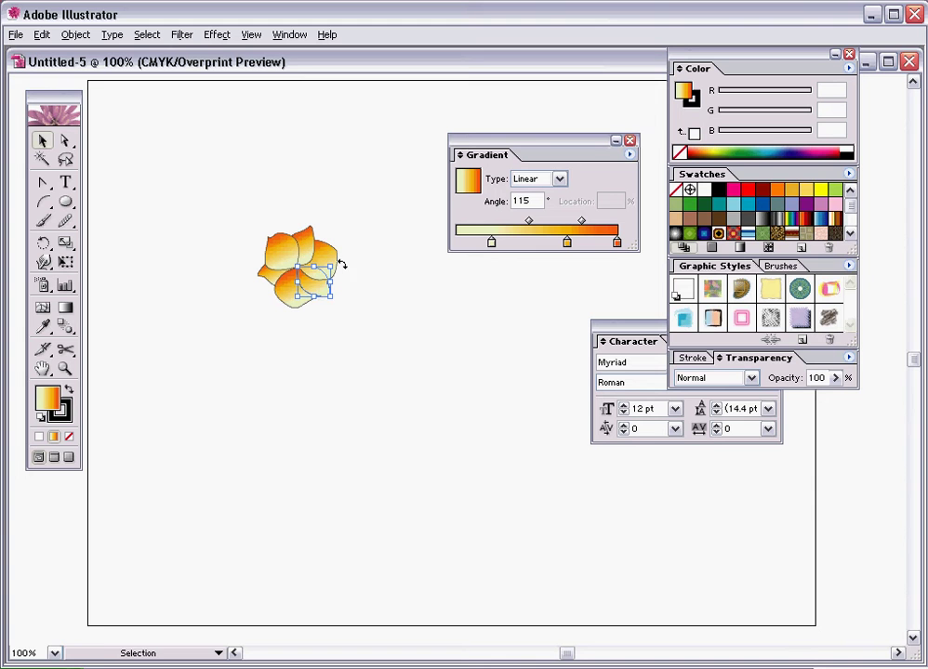
# - Select all six petals of the flower and remove their black outline by setting the stroke to None
pyautogui.moveTo(320, 253); pyautogui.dragTo(305, 234)
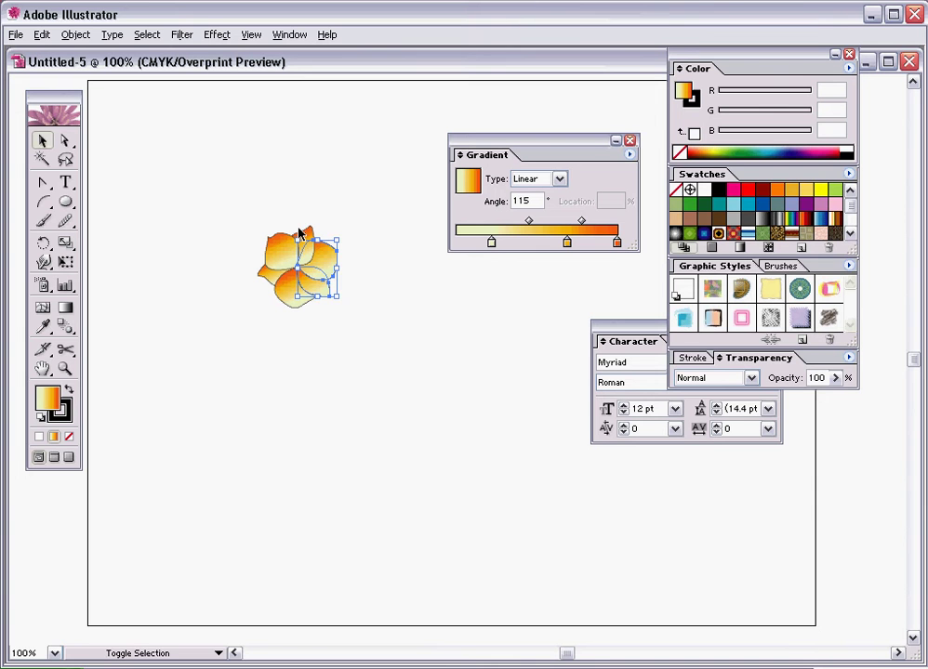
pyautogui.keyDown('shift'); pyautogui.click(294, 245); pyautogui.keyUp('shift')
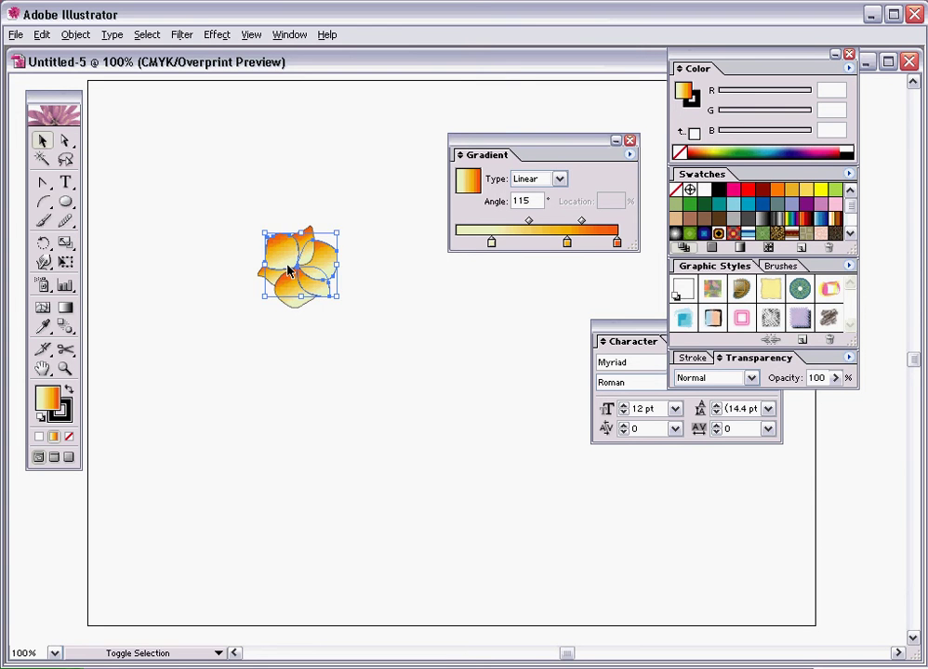
pyautogui.click(292, 315)
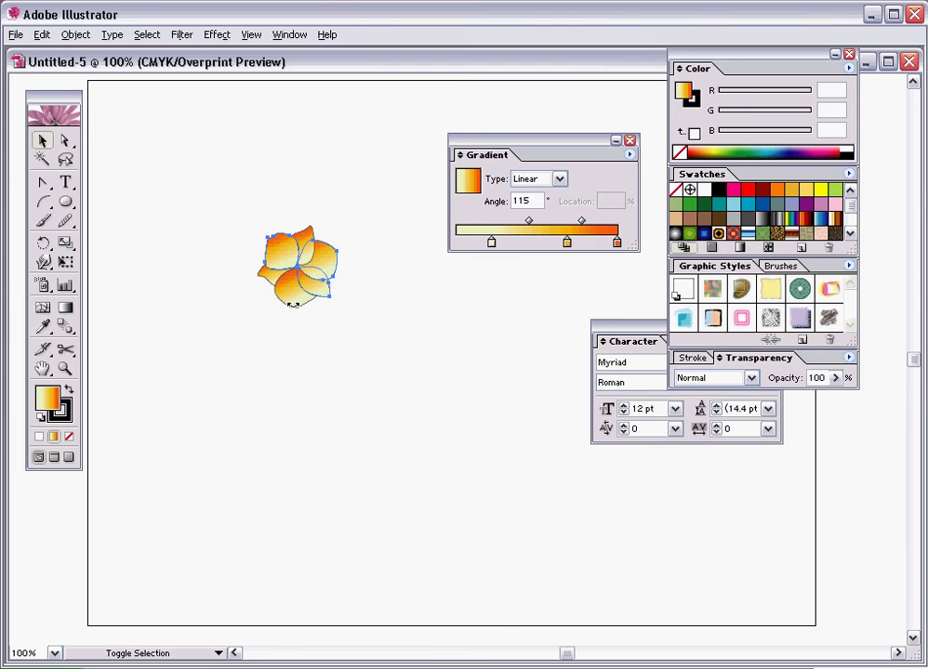
pyautogui.hotkey('ctrl', 'a')
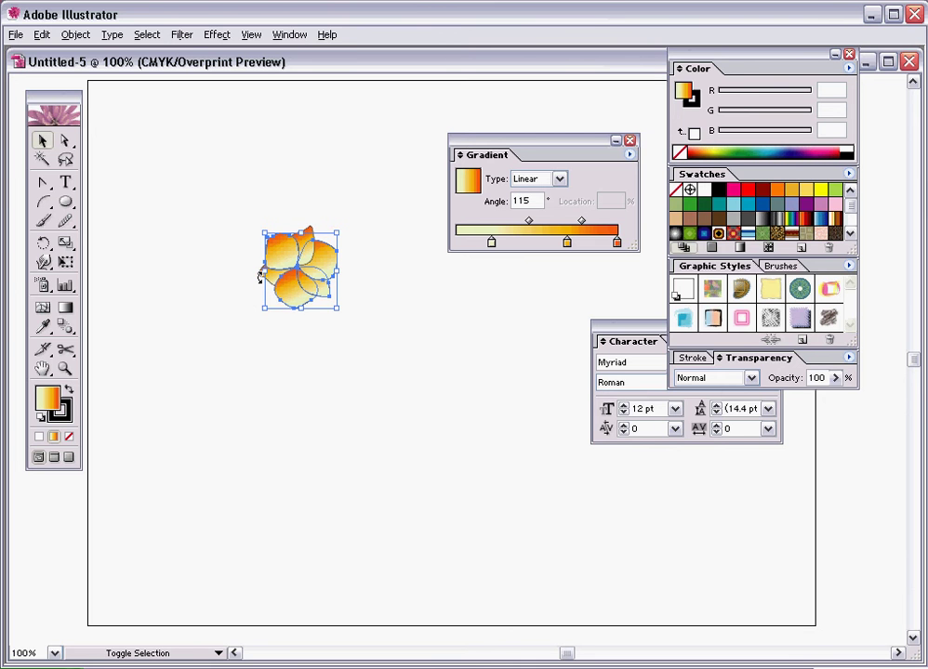
pyautogui.moveTo(265, 272); pyautogui.dragTo(344, 326)
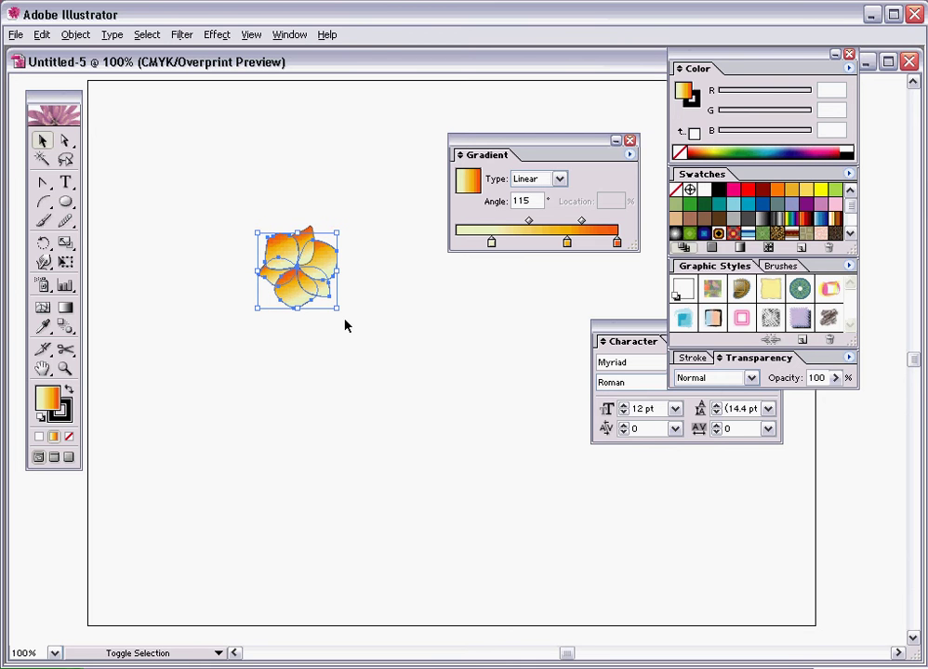
pyautogui.keyDown('shift'); pyautogui.click(311, 231); pyautogui.keyUp('shift')
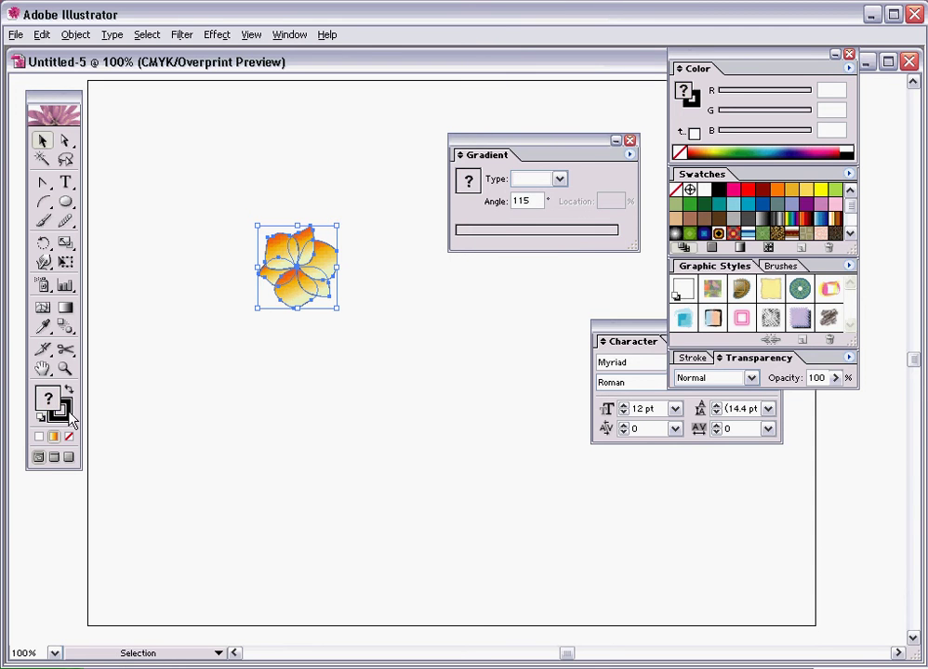
pyautogui.click(60, 412)
pyautogui.click(69, 436)
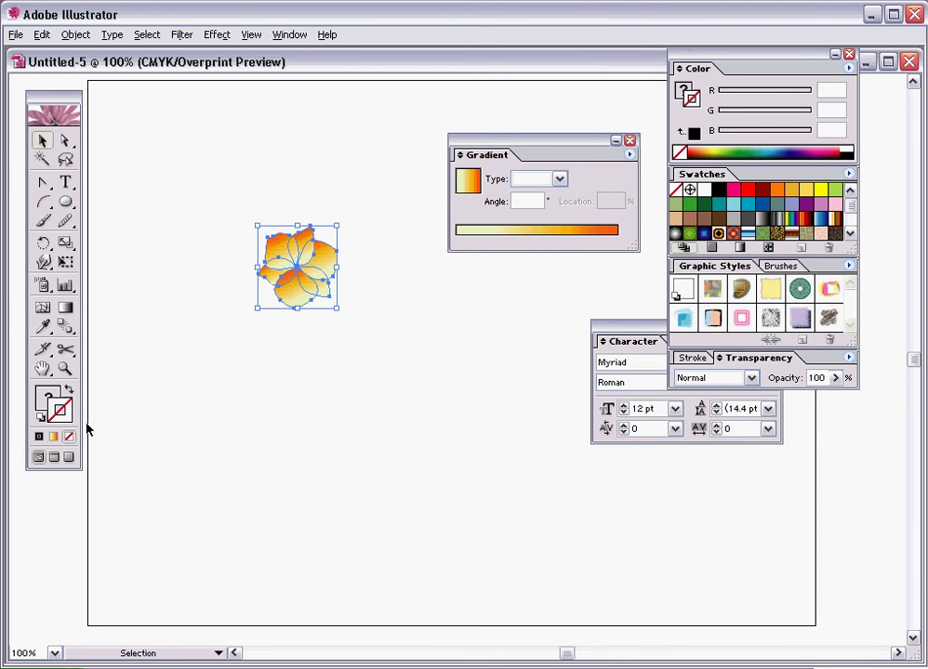
pyautogui.click(288, 379)
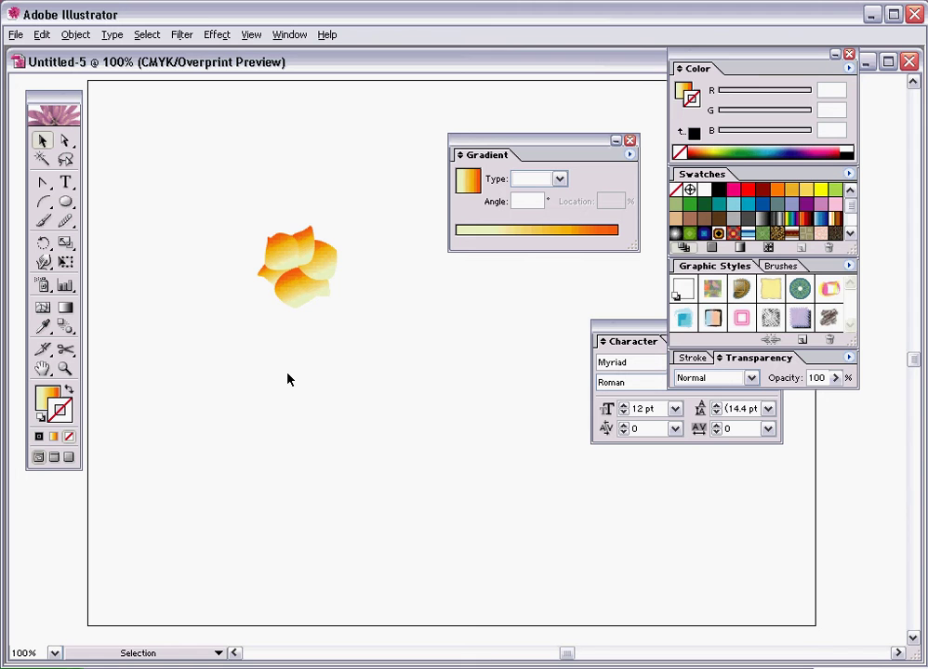
# - Set the blending mode of all six petals to Multiply and deselect them
pyautogui.moveTo(244, 369); pyautogui.dragTo(373, 228)
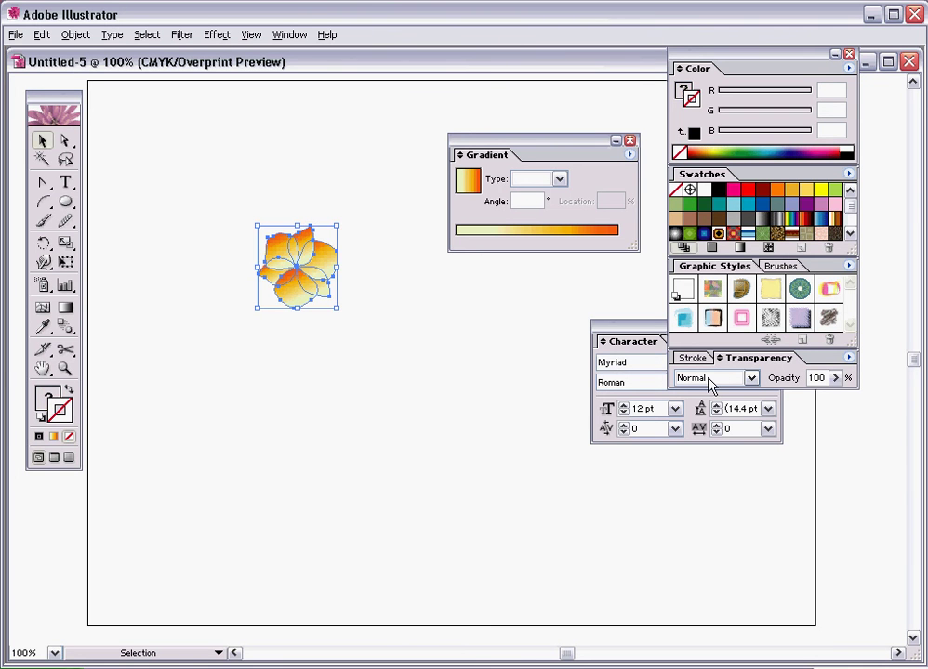
pyautogui.click(727, 389)
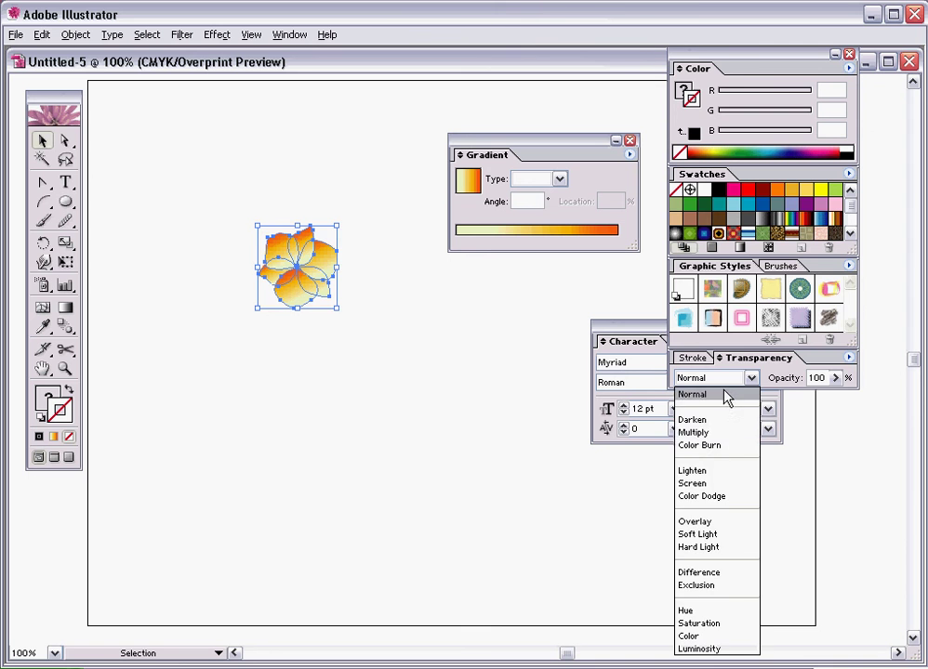
pyautogui.click(728, 436)
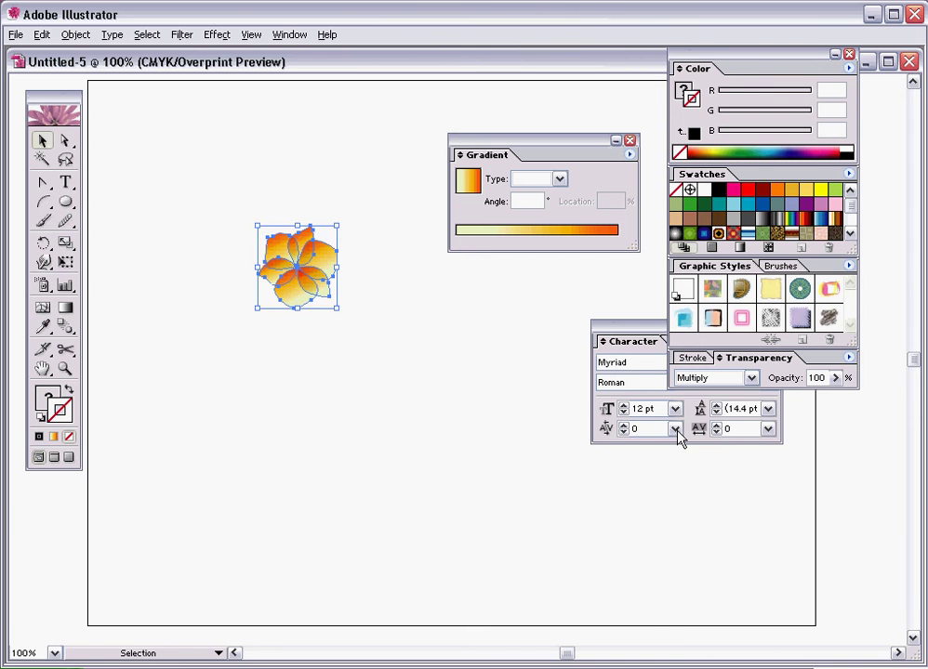
pyautogui.click(347, 388)
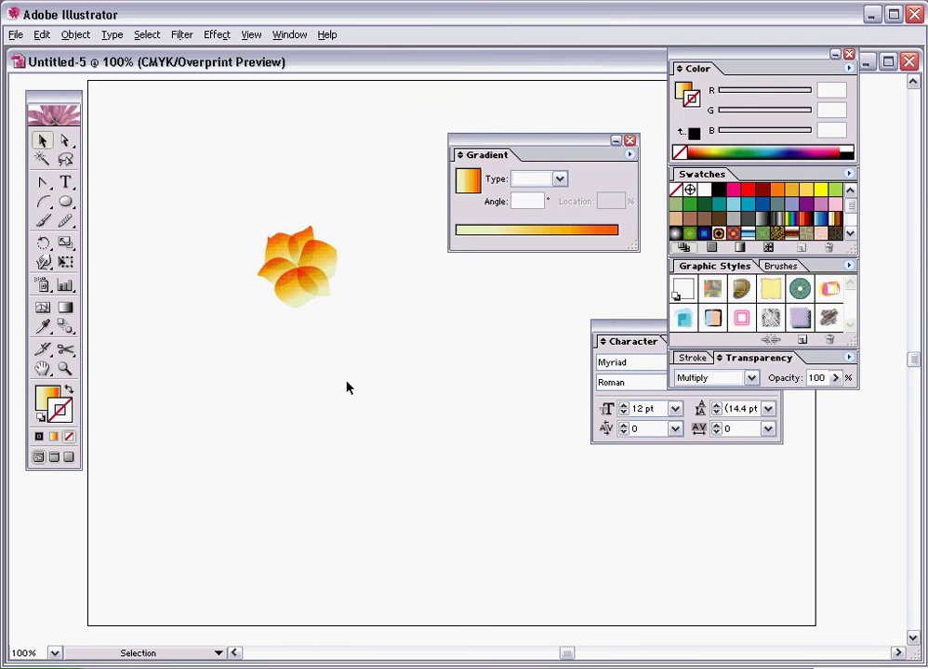
# - Make the fill active and set the right petal's linear gradient angle to 125°
pyautogui.click(326, 254)
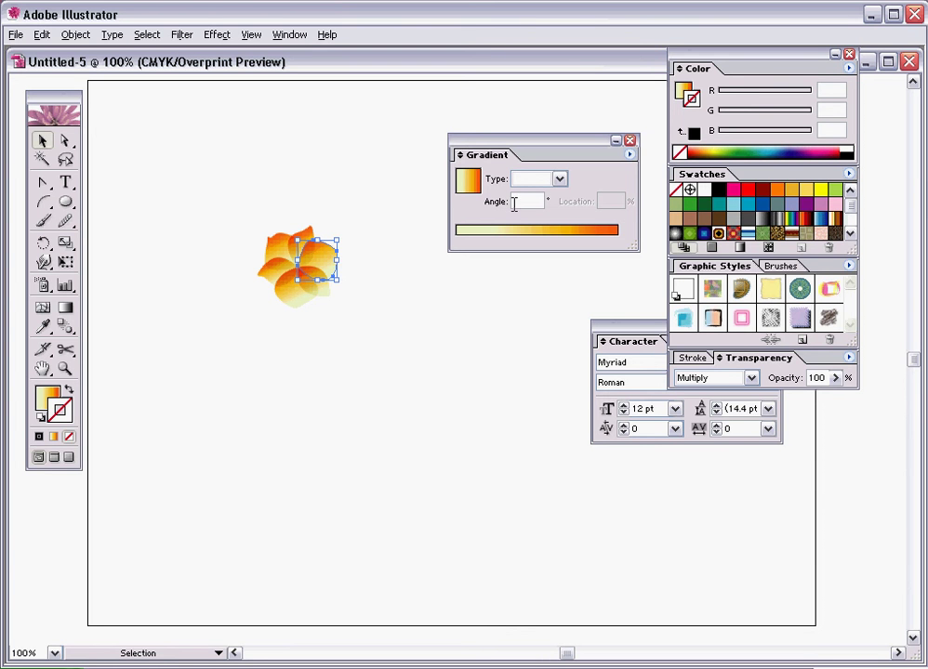
pyautogui.click(43, 394)
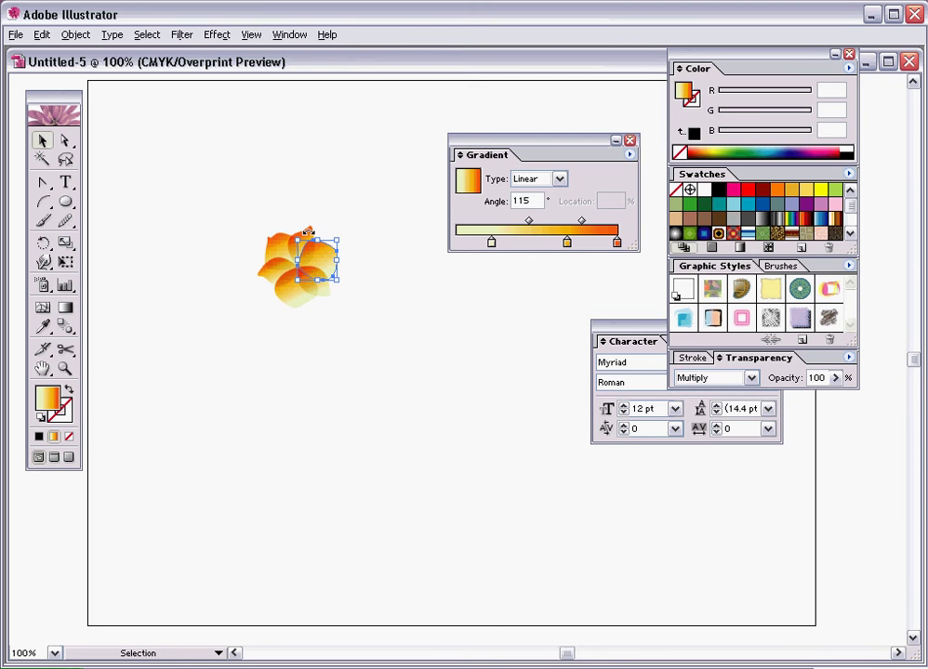
pyautogui.click(275, 255)
pyautogui.click(312, 231)
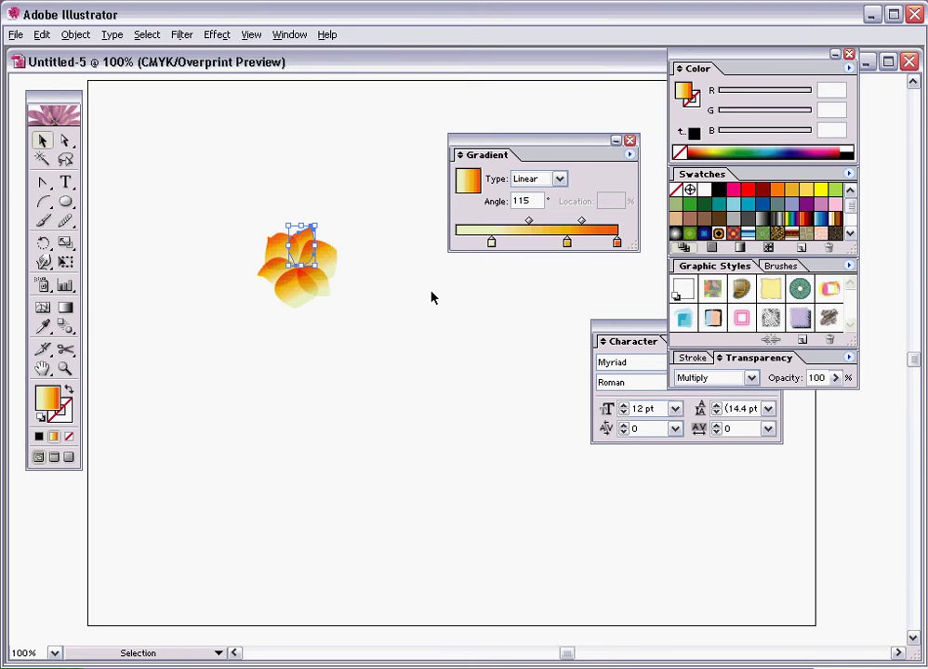
pyautogui.click(65, 369)
pyautogui.moveTo(213, 191); pyautogui.dragTo(344, 311)
pyautogui.moveTo(468, 398); pyautogui.dragTo(124, 332)
pyautogui.click(41, 140)
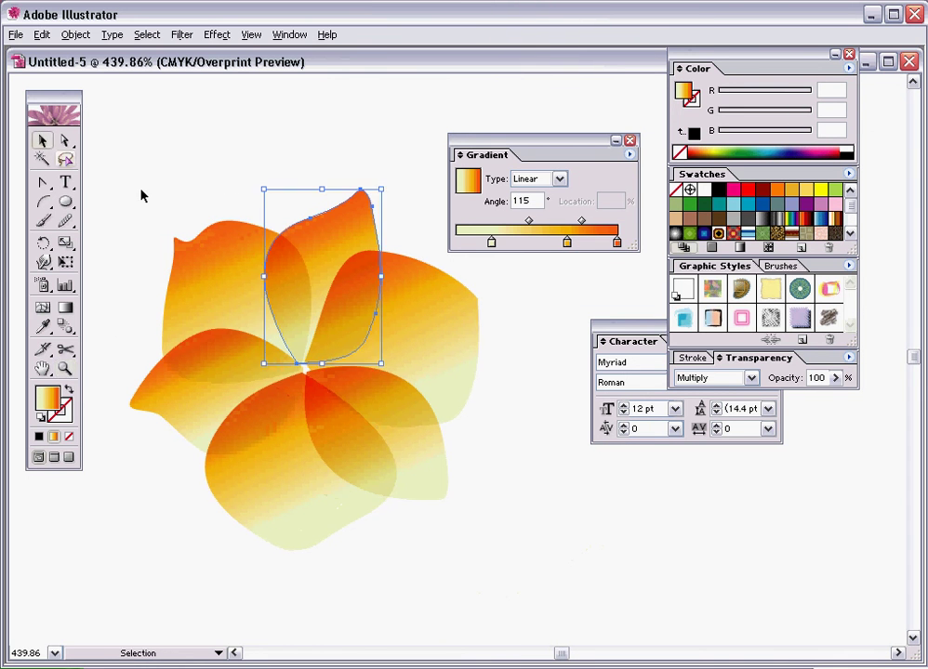
pyautogui.click(444, 299)
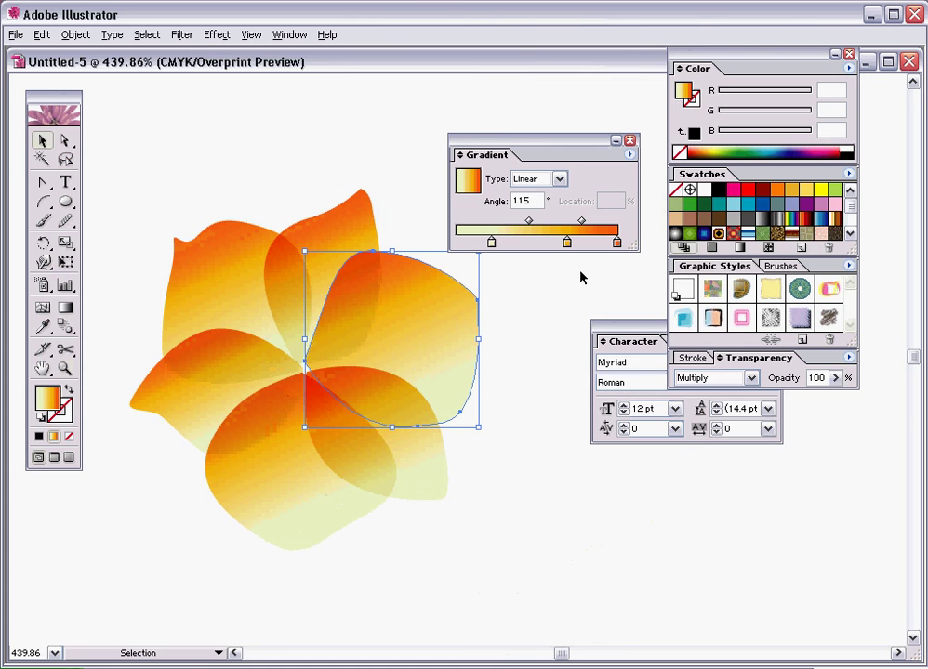
pyautogui.doubleClick(525, 201)
pyautogui.write('125')
pyautogui.press('Return')
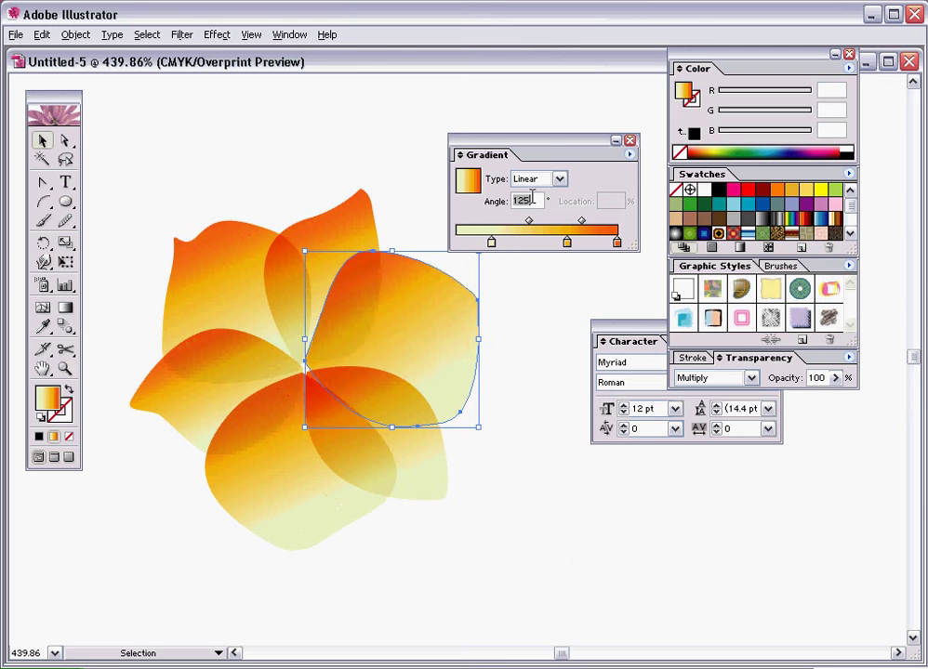
# - Try linear gradient angles of 180°, -180° and 90° on the right petal
pyautogui.write('180')
pyautogui.press('Return')
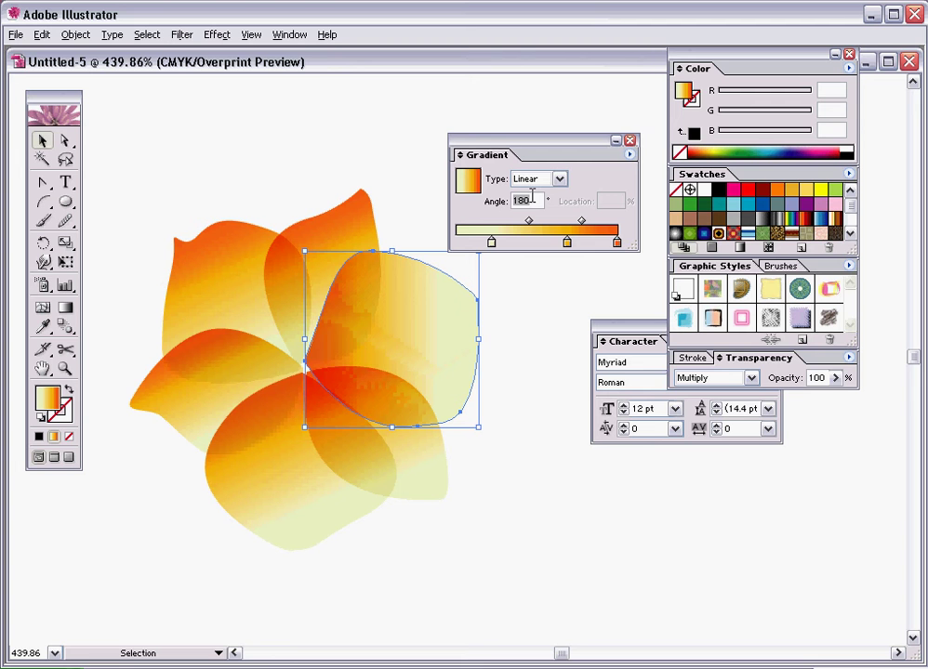
pyautogui.write('-180')
pyautogui.press('Return')
pyautogui.click(514, 356)
pyautogui.click(420, 373)
pyautogui.doubleClick(530, 200)
pyautogui.write('90')
pyautogui.press('Return')
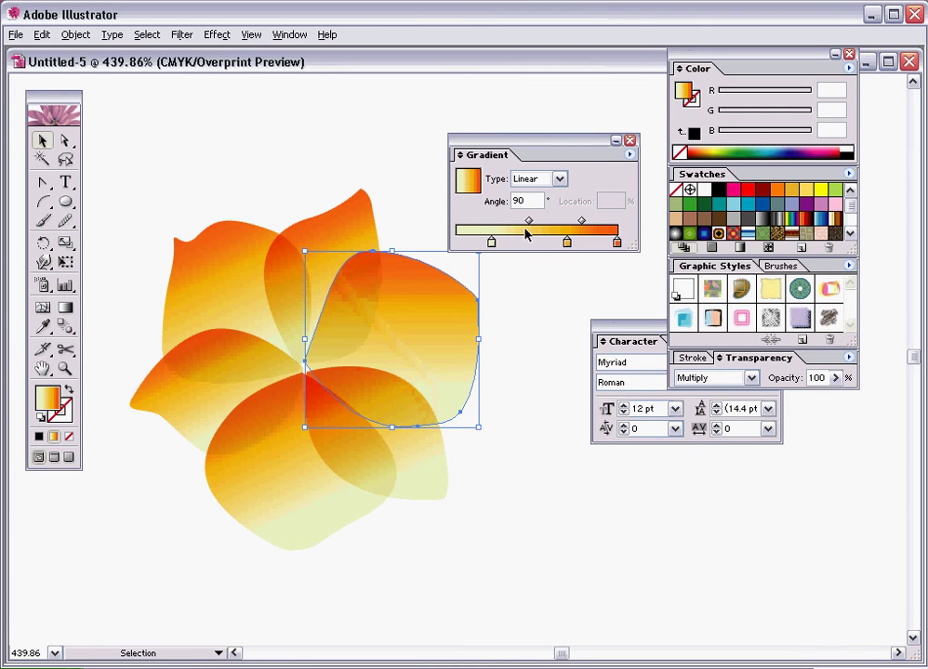
# - Try gradient angles of 100° and 80° on the right petal
pyautogui.doubleClick(523, 199)
pyautogui.write('100')
pyautogui.press('Return')
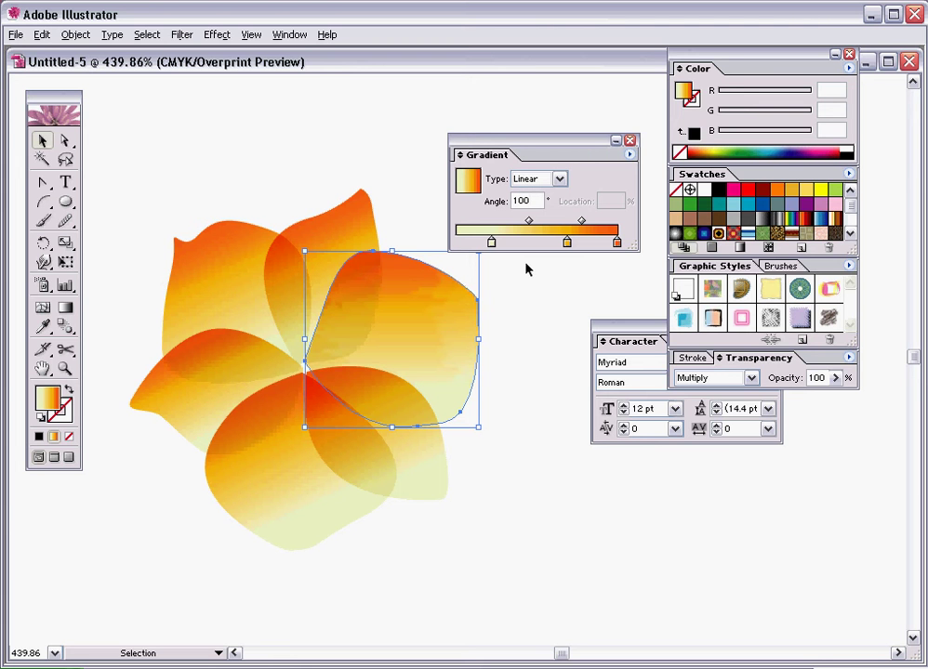
pyautogui.doubleClick(524, 201)
pyautogui.write('80')
pyautogui.press('Return')
# - Set the right petal's linear gradient angle to 60° and deselect it
pyautogui.doubleClick(520, 201)
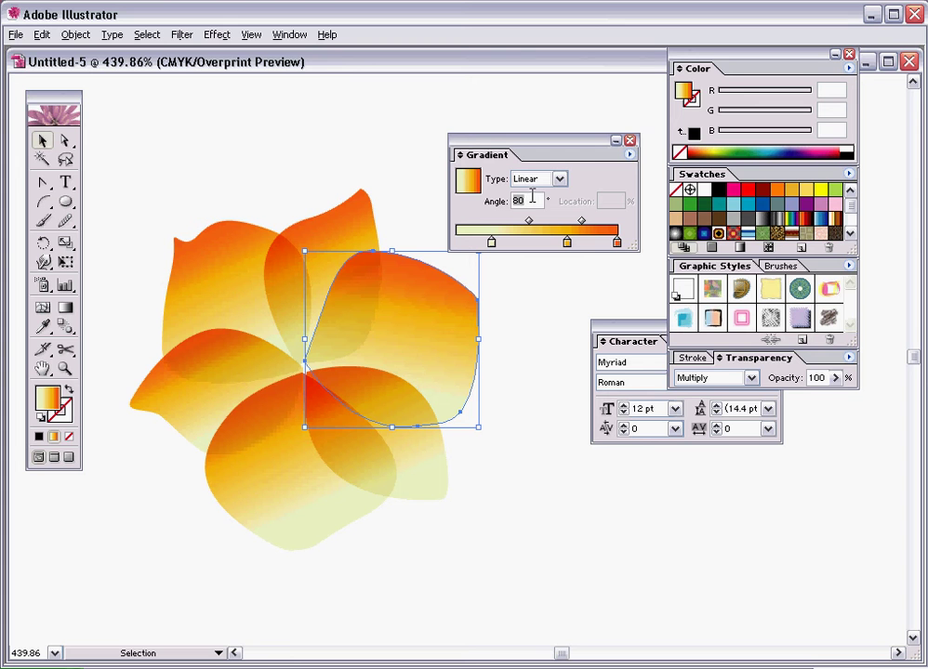
pyautogui.write('75')
pyautogui.doubleClick(522, 201)
pyautogui.write('60')
pyautogui.press('Return')
pyautogui.click(491, 543)
# - Select the lower-right petal, try gradient angles of 60° and 30°, and undo its accidental displacement
pyautogui.click(407, 493)
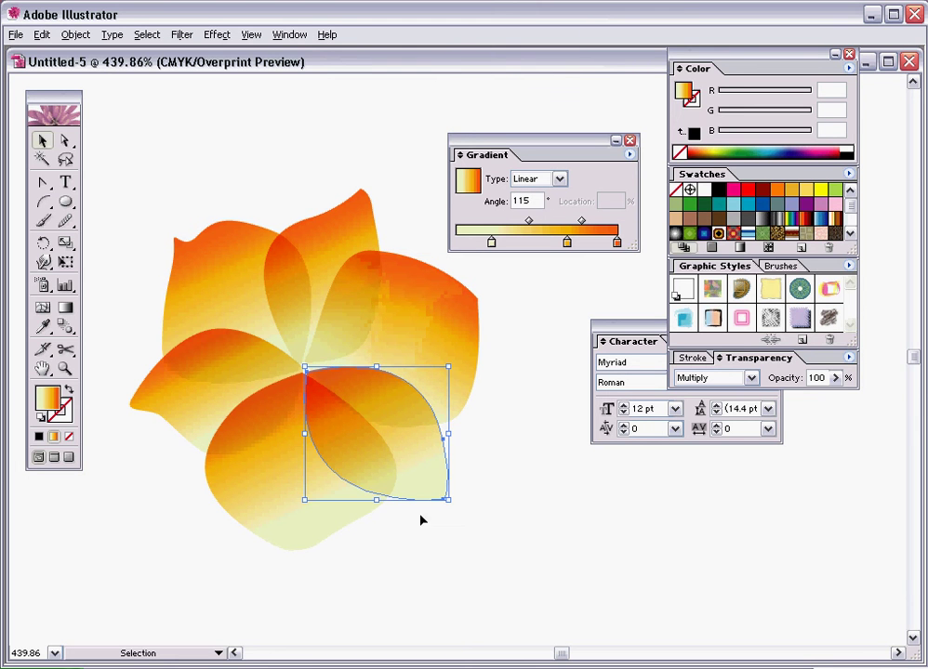
pyautogui.doubleClick(523, 201)
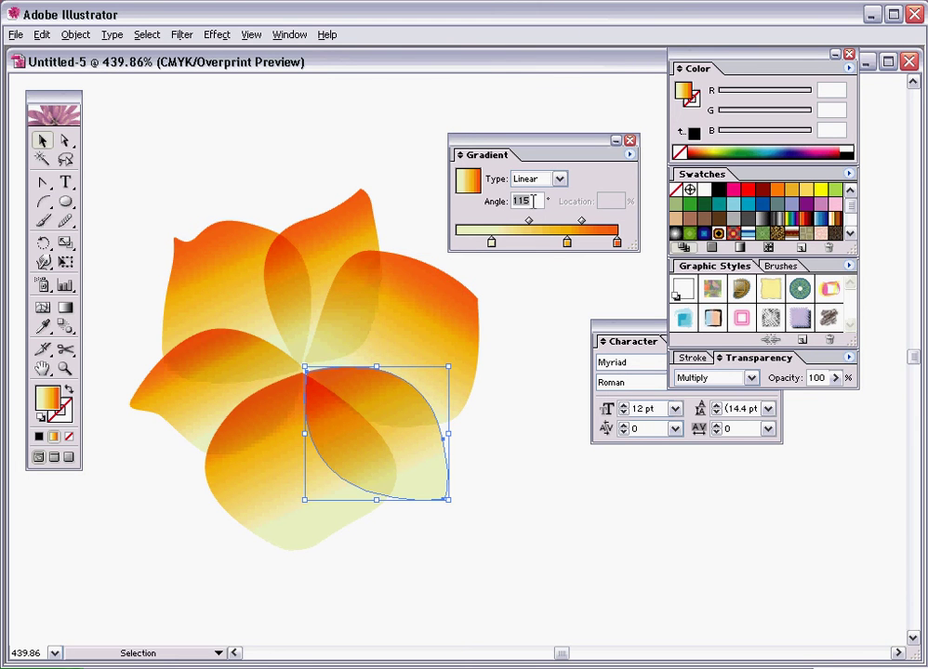
pyautogui.write('60')
pyautogui.press('Return')
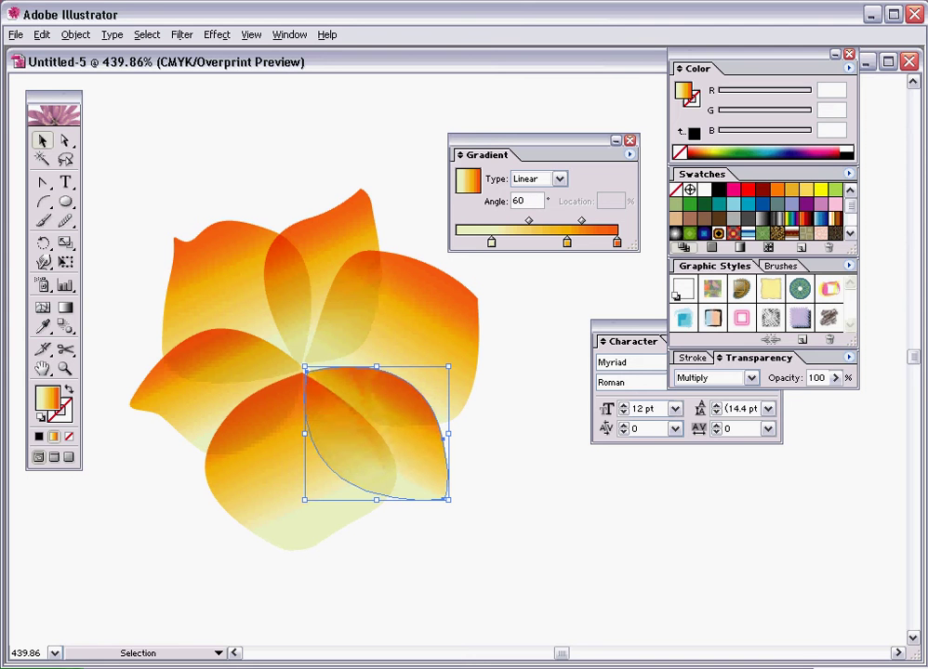
pyautogui.doubleClick(534, 201)
pyautogui.write('30')
pyautogui.press('Return')
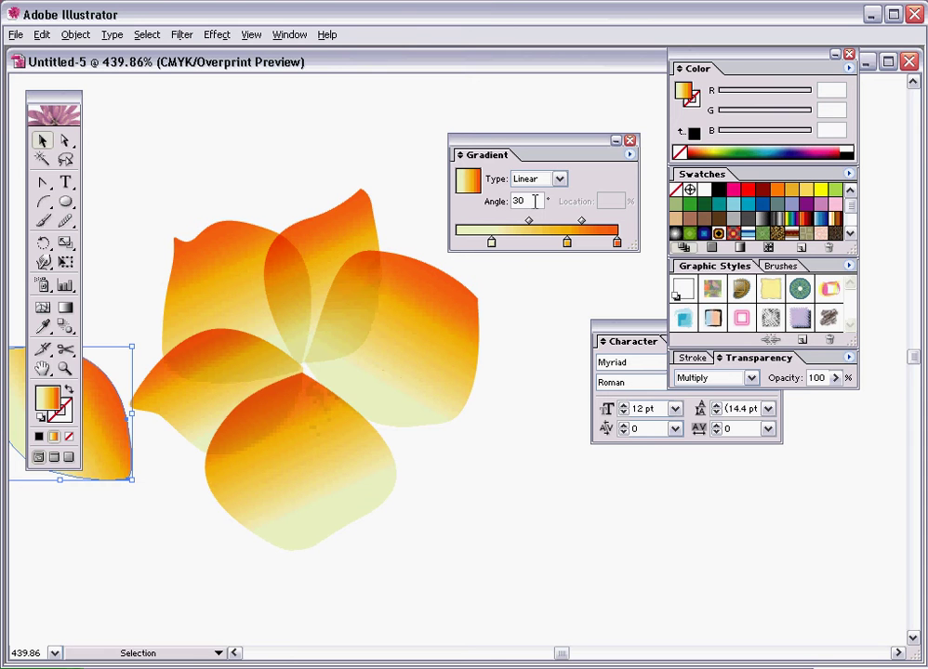
pyautogui.hotkey('ctrl', 'z')
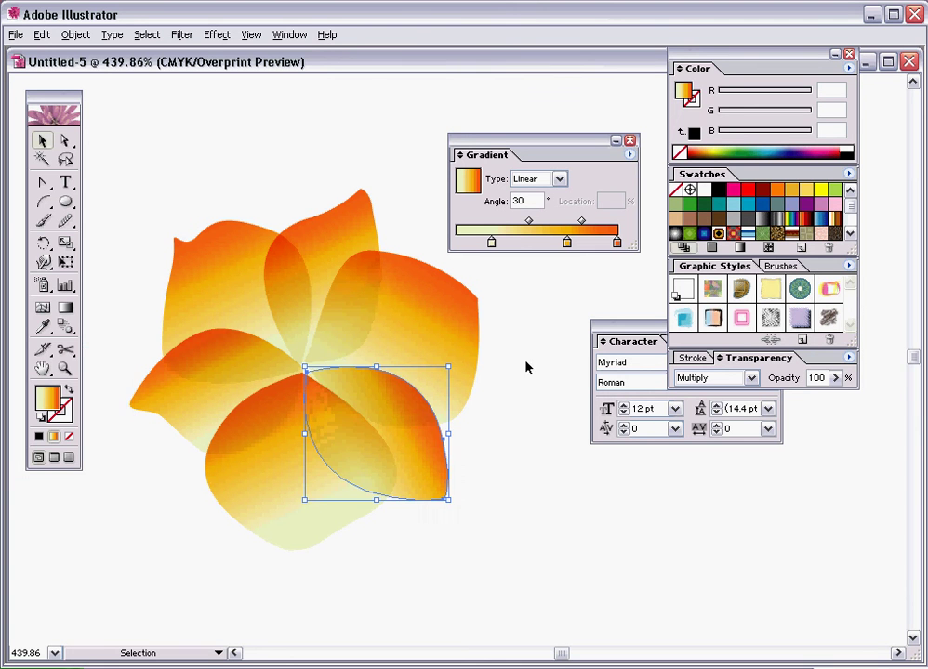
# - Try gradient angles of 10° and 0° on the lower-right petal
pyautogui.doubleClick(523, 202)
pyautogui.write('10')
pyautogui.press('Return')
pyautogui.doubleClick(524, 202)
pyautogui.write('0')
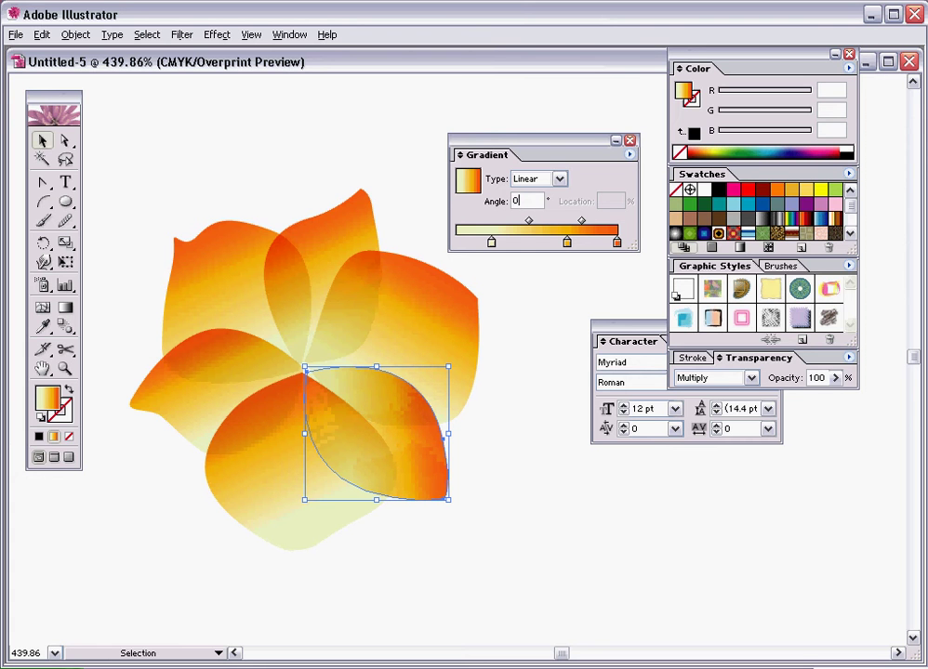
pyautogui.press('Return')
# - Set the lower-right petal's linear gradient angle to -30° and deselect it
pyautogui.doubleClick(523, 202)
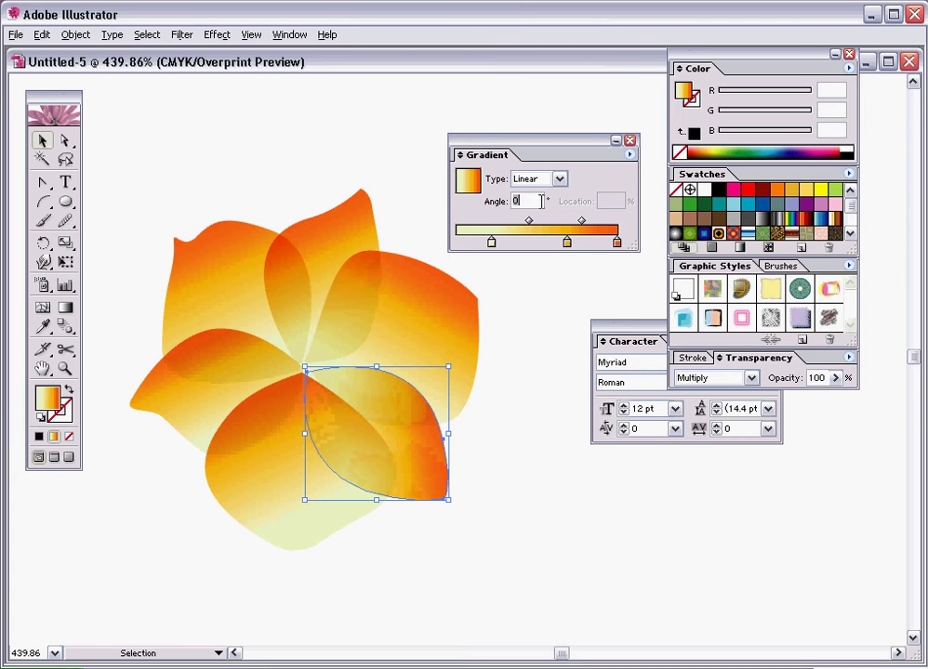
pyautogui.write('-30')
pyautogui.press('Return')
pyautogui.click(491, 501)
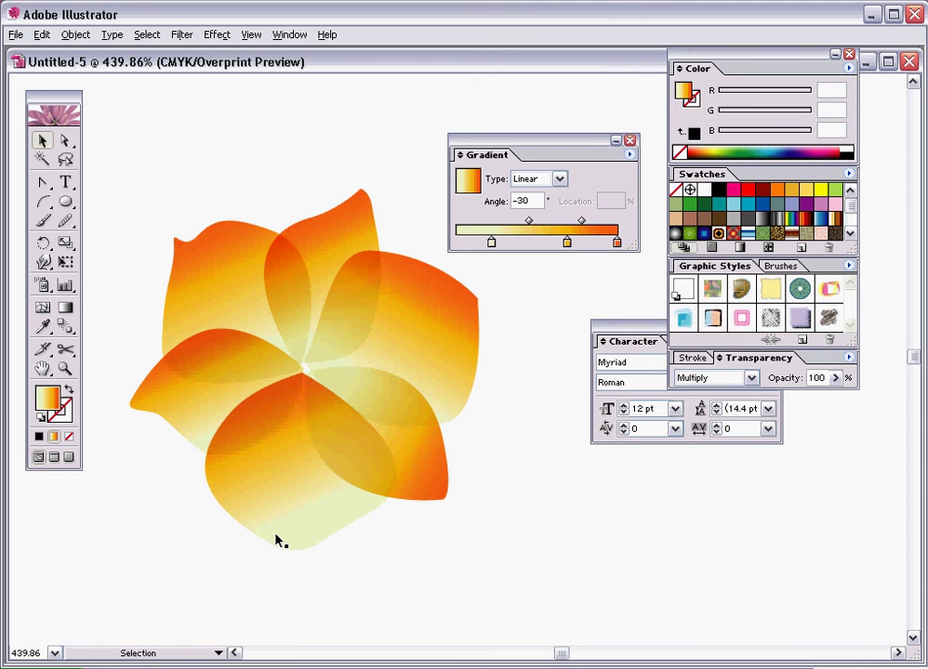
# - Select the bottom petal and try gradient angles of 0° and -50° on it
pyautogui.click(279, 543)
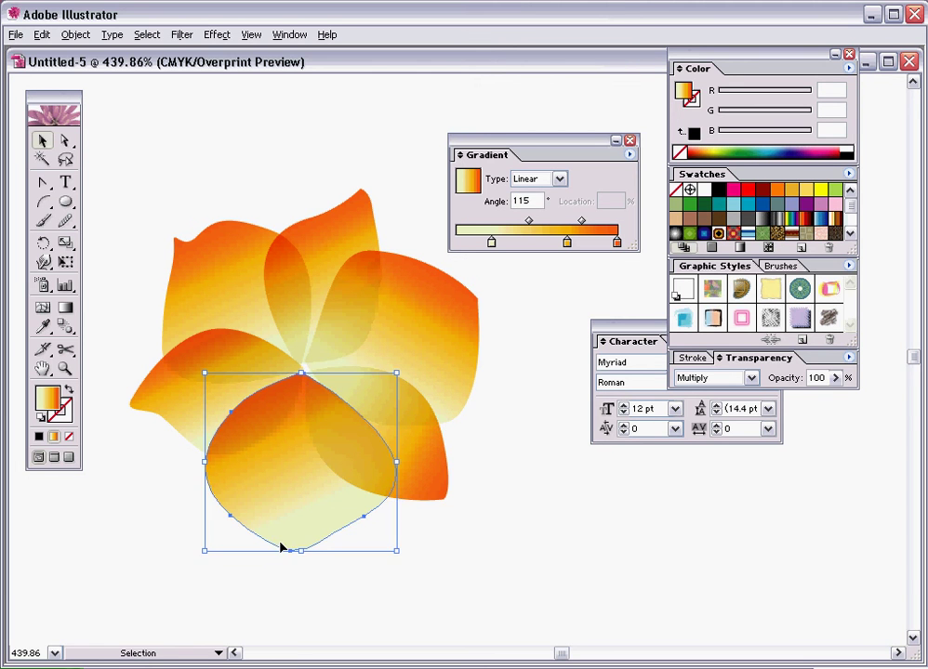
pyautogui.doubleClick(527, 201)
pyautogui.write('0')
pyautogui.press('Return')
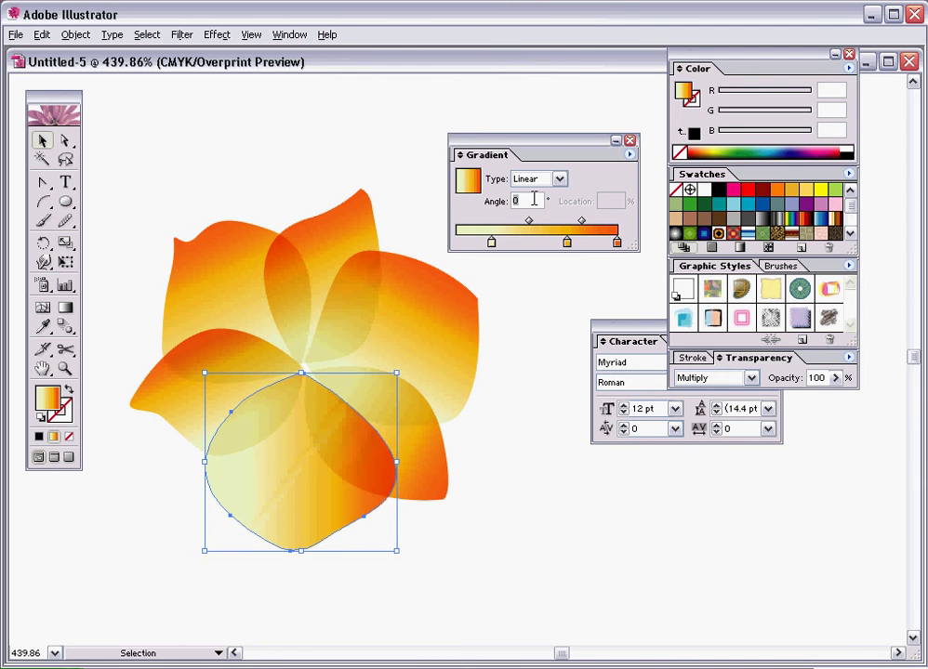
pyautogui.write('-50')
pyautogui.press('Return')
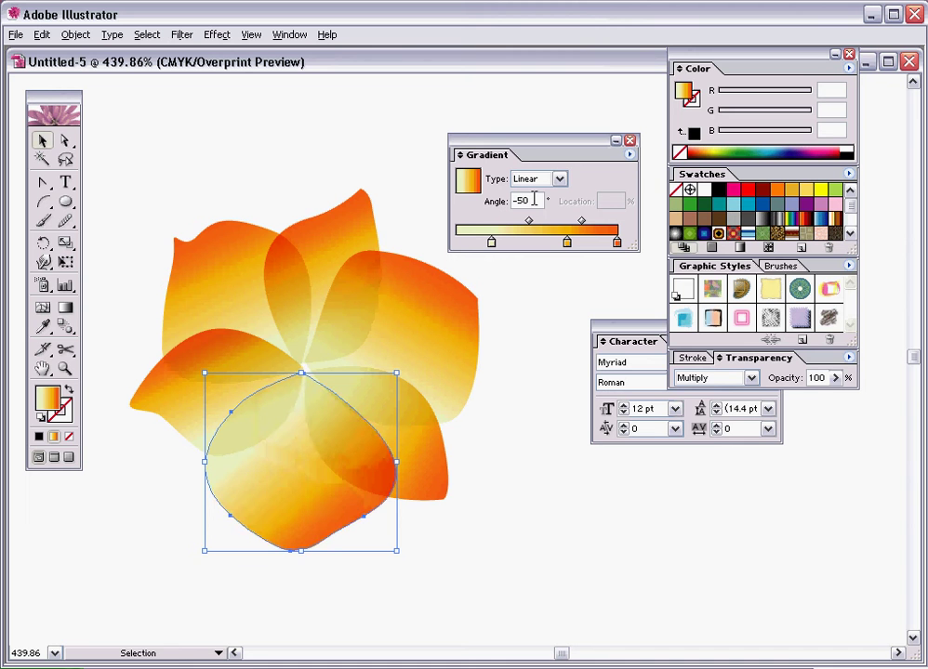
# - Set the bottom petal's linear gradient angle to -75°
pyautogui.doubleClick(535, 201)
pyautogui.write('-75')
pyautogui.press('Return')
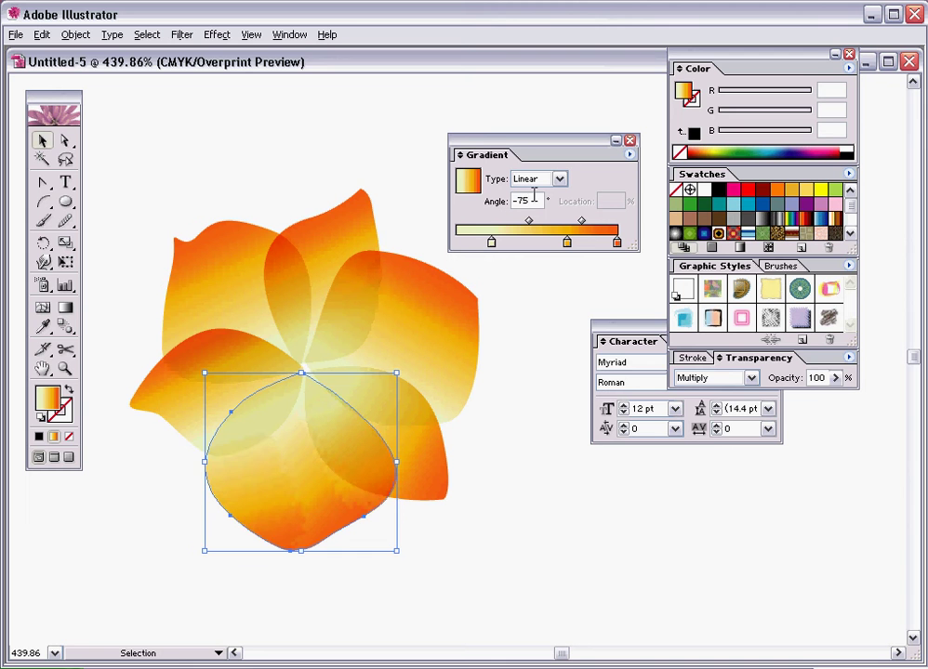
# - Select the left petal and try gradient angles of -90°, -115° and -130° on it
pyautogui.click(187, 426)
pyautogui.doubleClick(526, 201)
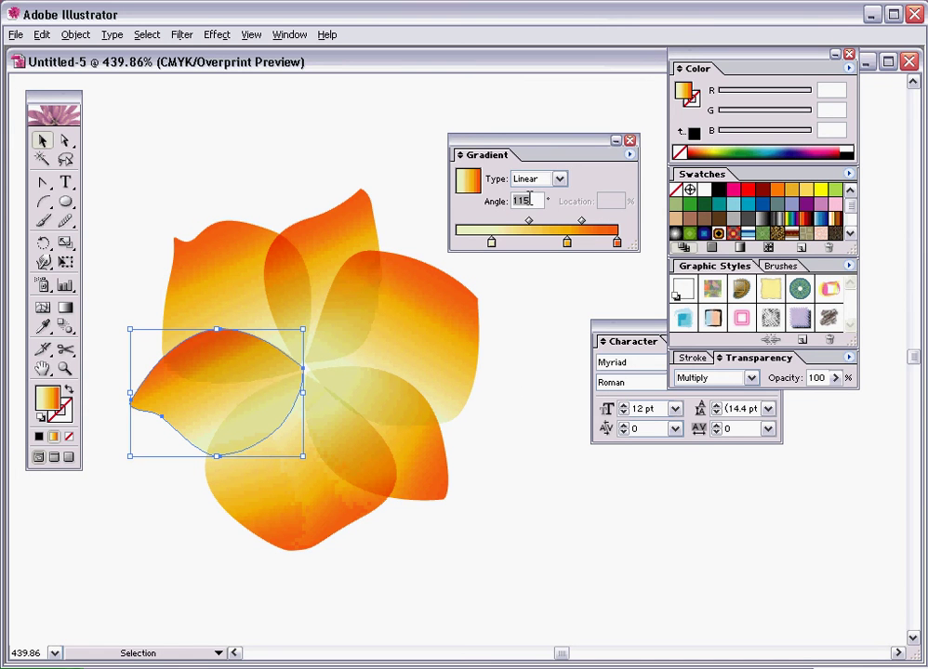
pyautogui.write('-90')
pyautogui.press('Return')
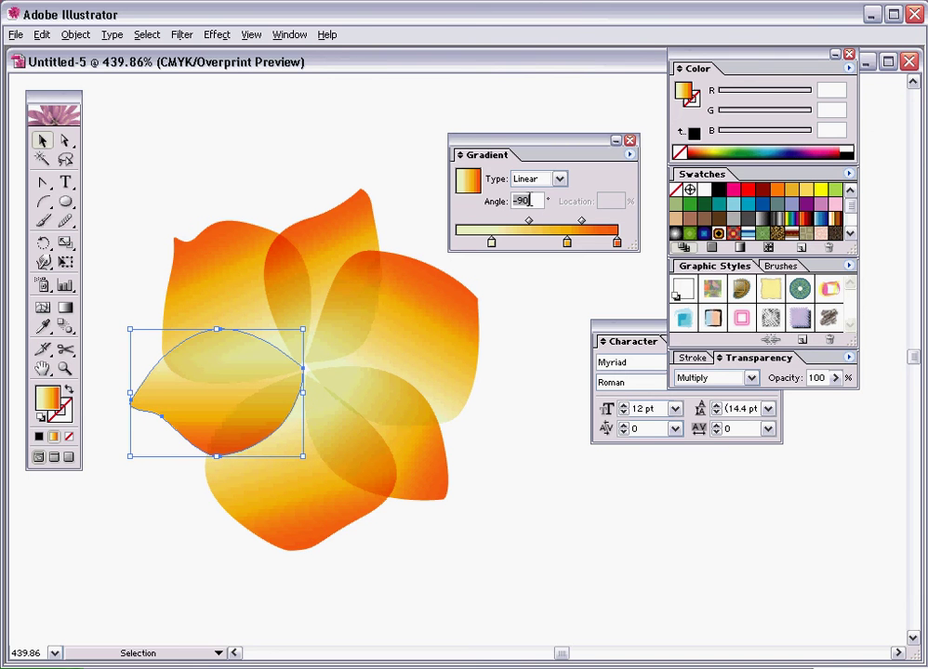
pyautogui.write('-115')
pyautogui.press('Return')
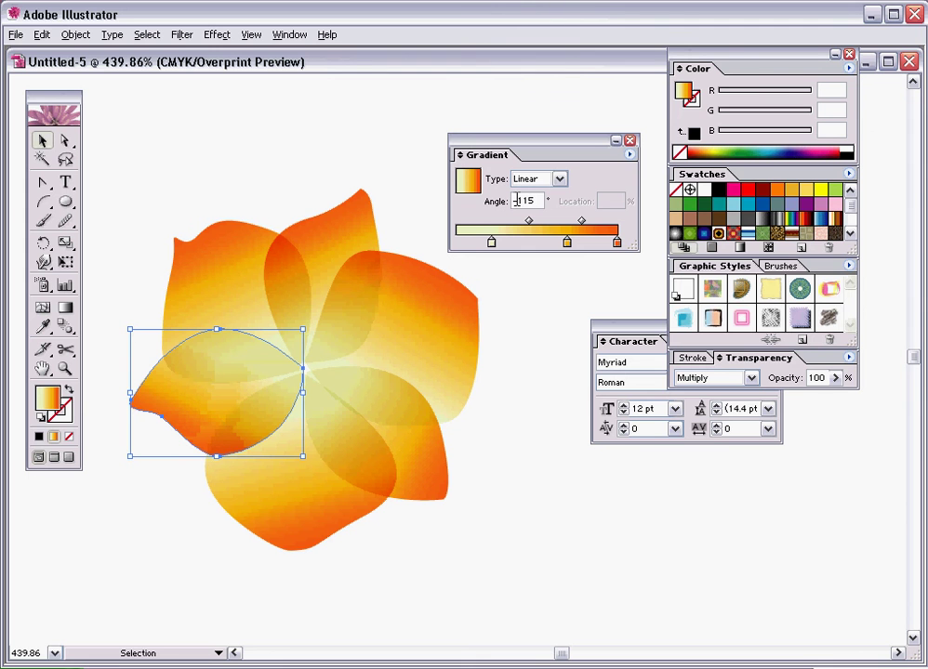
pyautogui.write('-130')
pyautogui.press('Return')
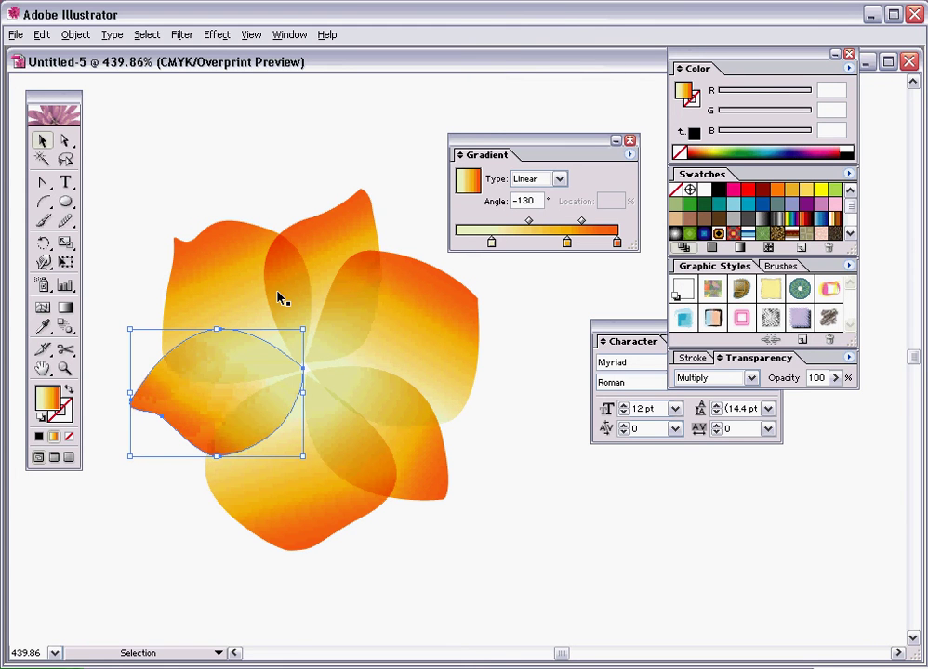
# - Set the left petal's linear gradient angle to -160°
pyautogui.doubleClick(527, 201)
pyautogui.write('-160')
pyautogui.press('Return')
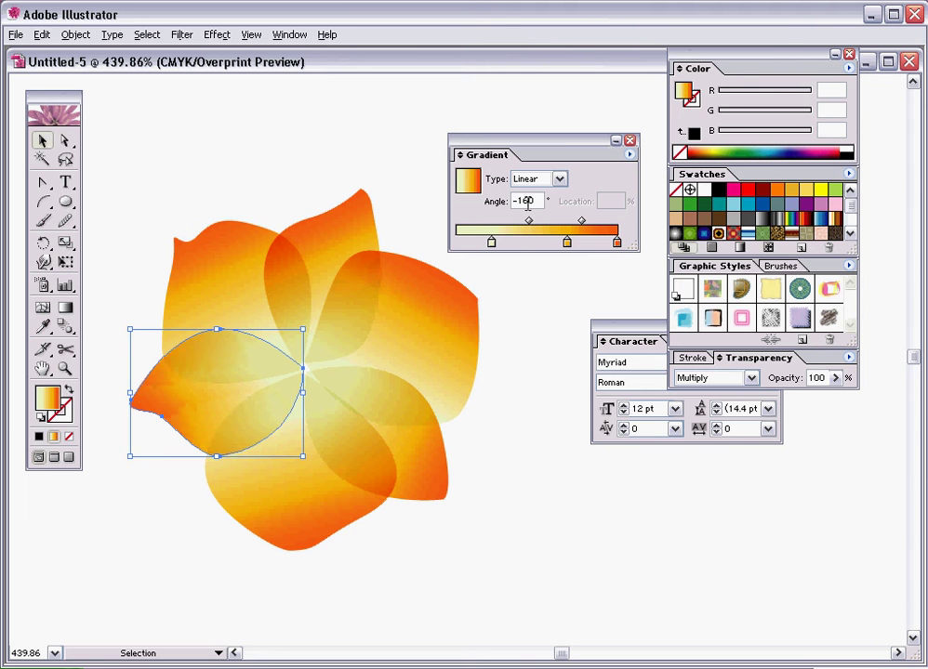
# - View the whole flower at 100% zoom with nothing selected
pyautogui.click(174, 263)
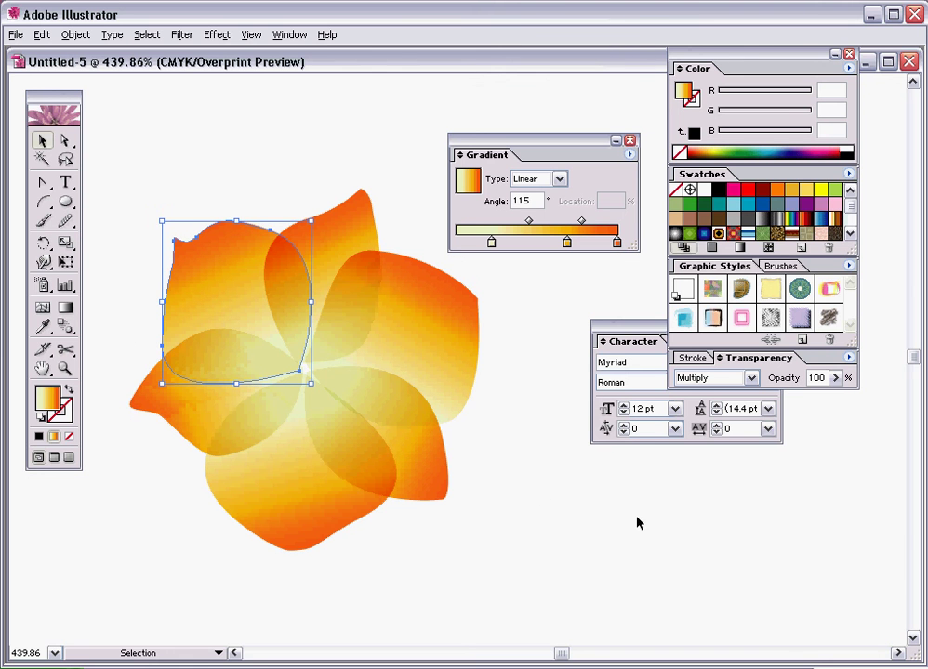
pyautogui.click(35, 654)
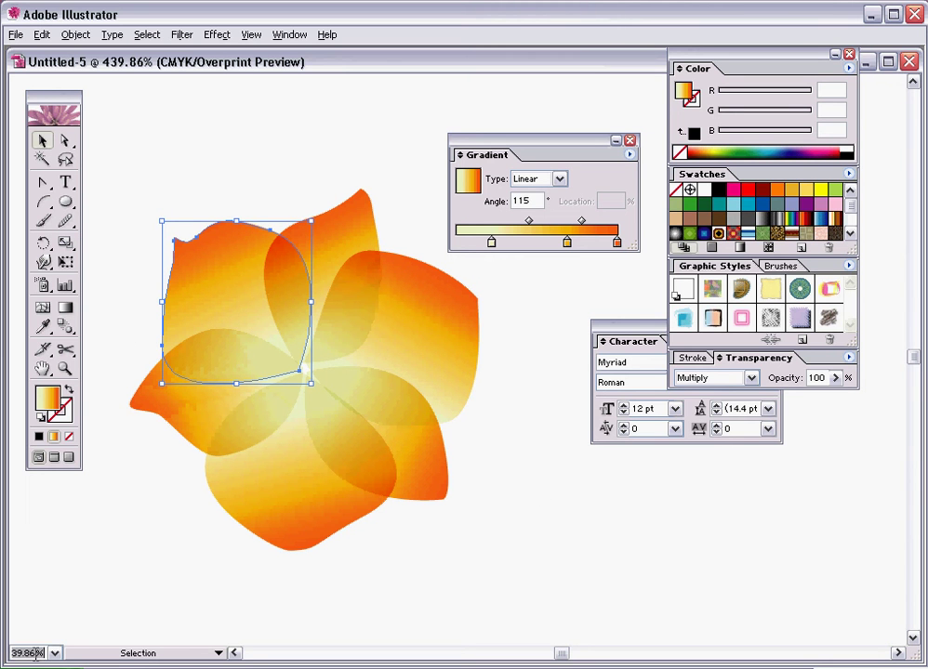
pyautogui.write('100')
pyautogui.press('Return')
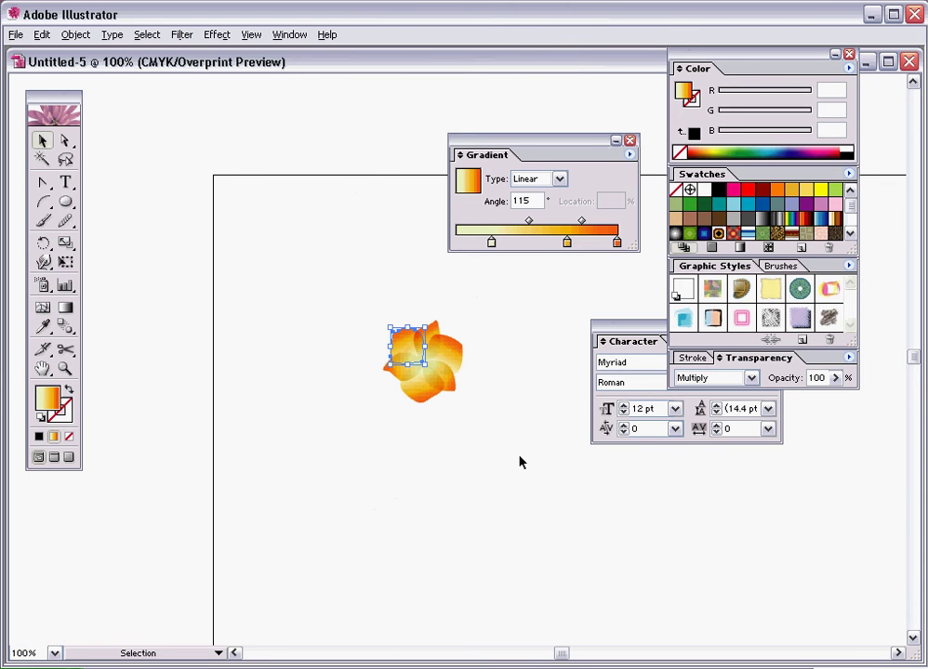
pyautogui.click(475, 523)
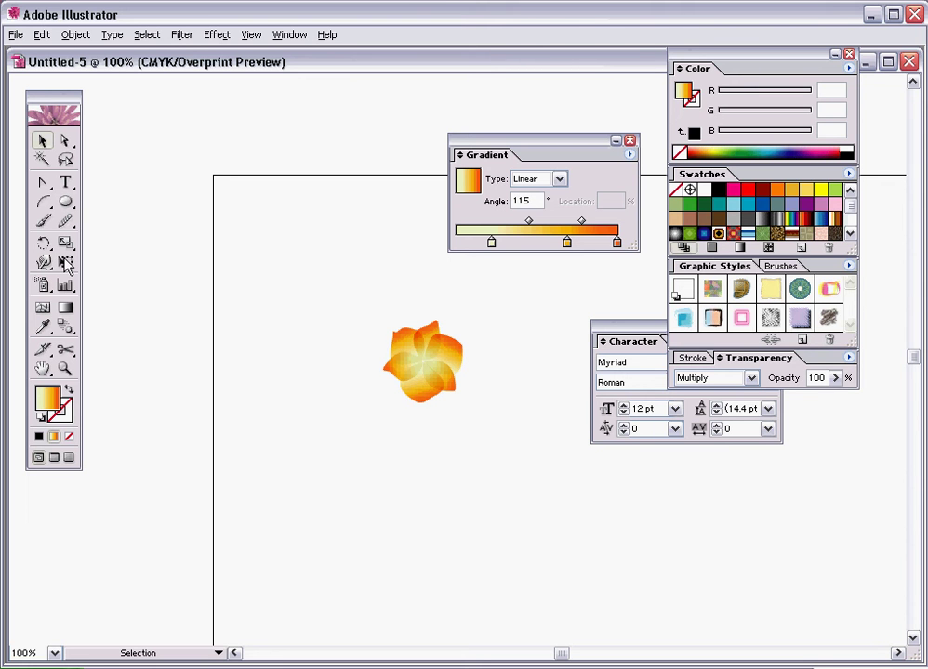
# - Draw a thin closed sliver with the Pen tool on the upper-left petal, running diagonally toward the flower's center
pyautogui.click(65, 369)
pyautogui.moveTo(344, 315); pyautogui.dragTo(506, 412)
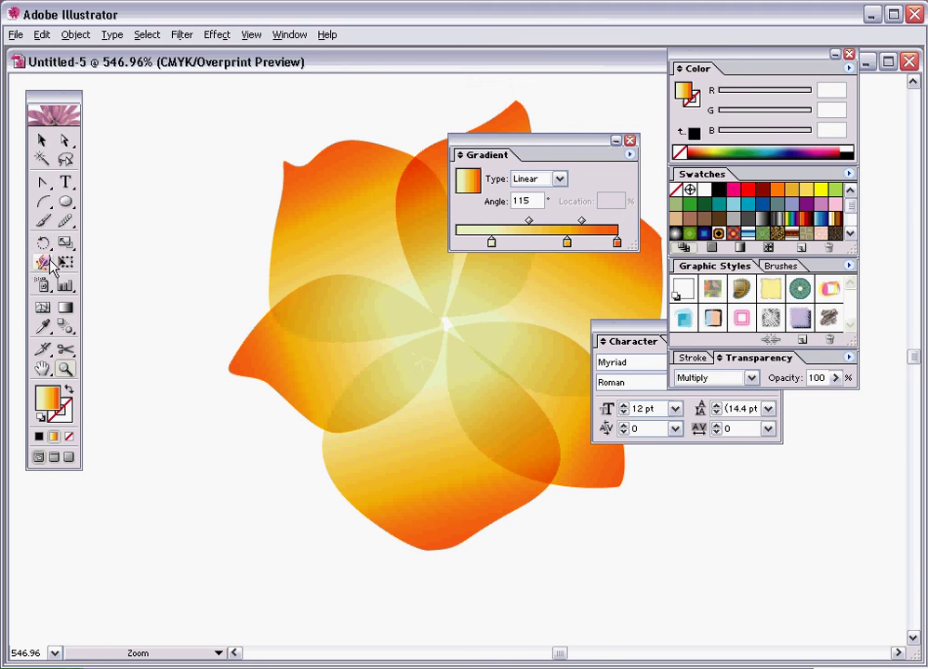
pyautogui.click(44, 221)
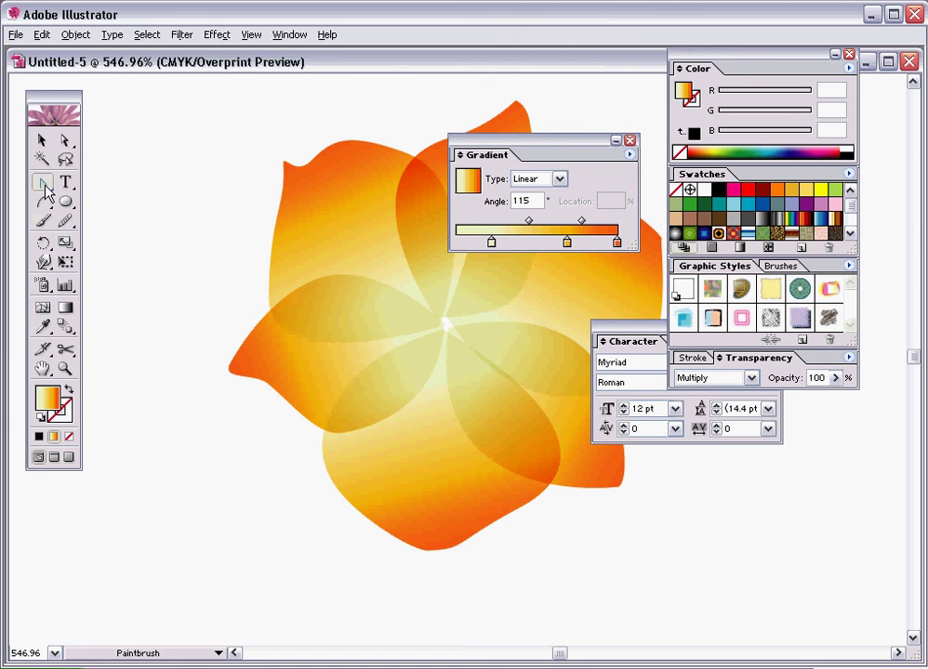
pyautogui.moveTo(43, 184); pyautogui.dragTo(61, 189)
pyautogui.hotkey('ctrl', 'z')
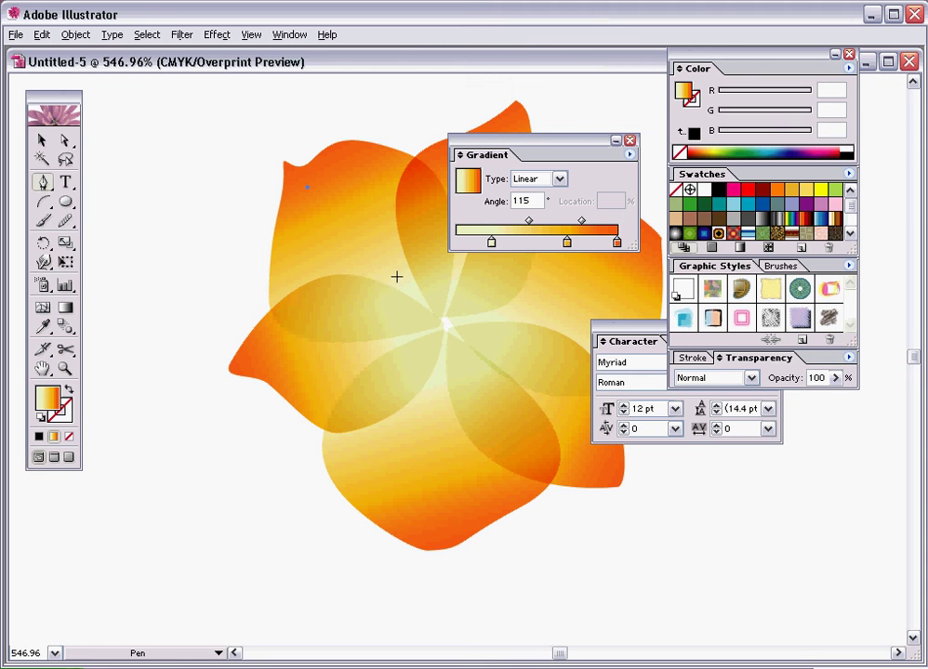
pyautogui.click(395, 276)
pyautogui.click(308, 188)
# - Adjust the sliver's inner tip and the point near its outer end with the Direct Selection tool
pyautogui.click(65, 139)
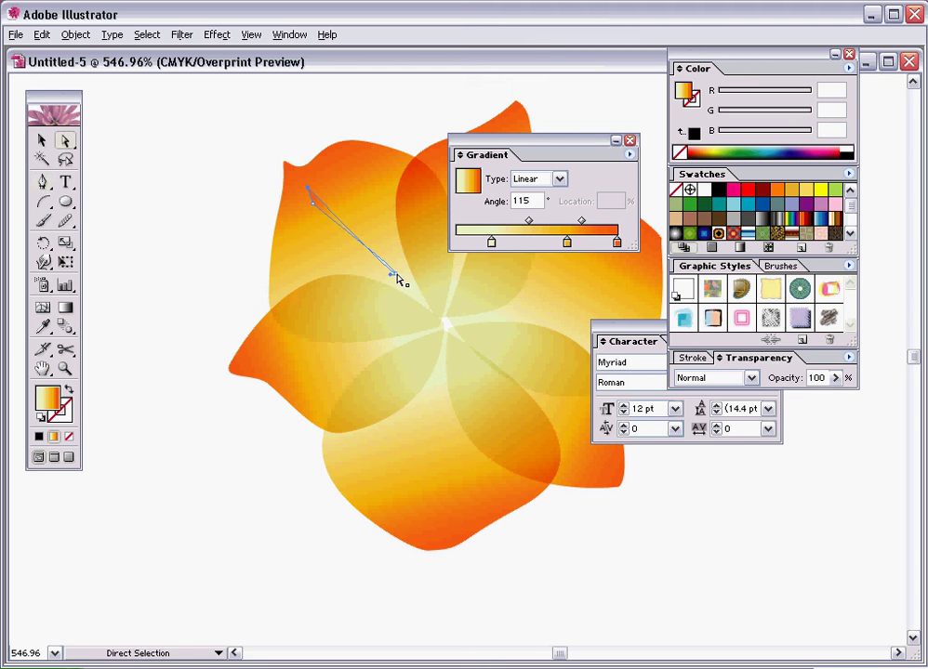
pyautogui.click(395, 275)
pyautogui.moveTo(400, 275); pyautogui.dragTo(392, 275)
pyautogui.press('v')
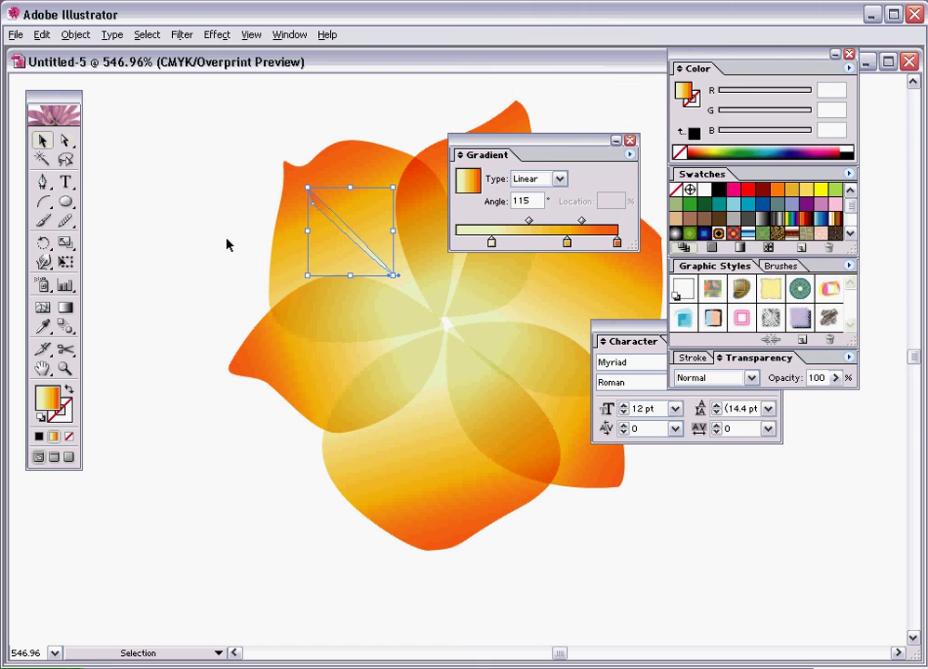
pyautogui.click(65, 140)
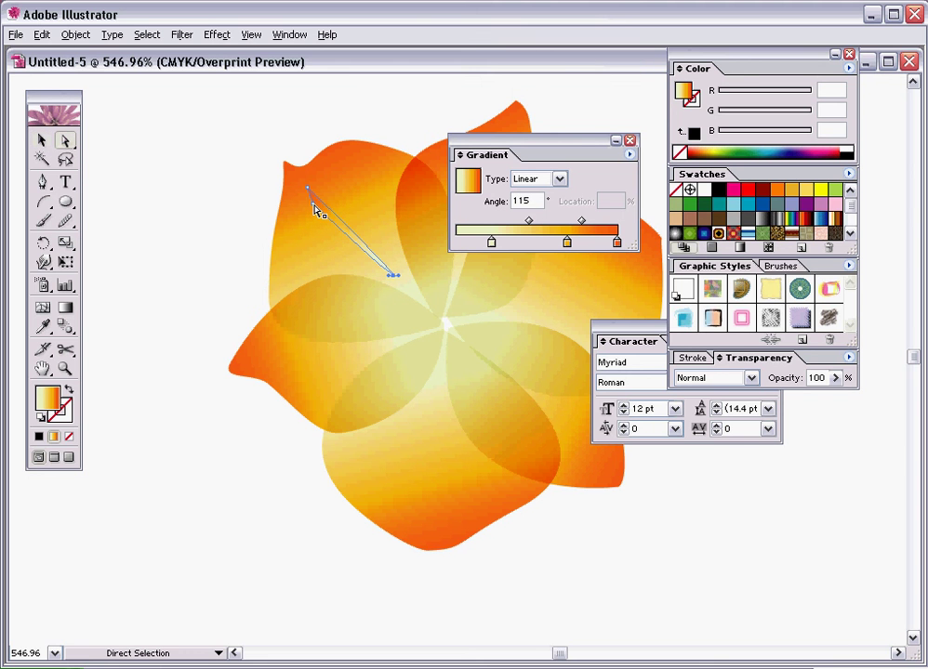
pyautogui.moveTo(317, 212); pyautogui.dragTo(322, 215)
# - Reshape the curve at the sliver's outer end with the Convert Anchor Point tool and deselect the shape
pyautogui.moveTo(42, 183); pyautogui.dragTo(131, 191)
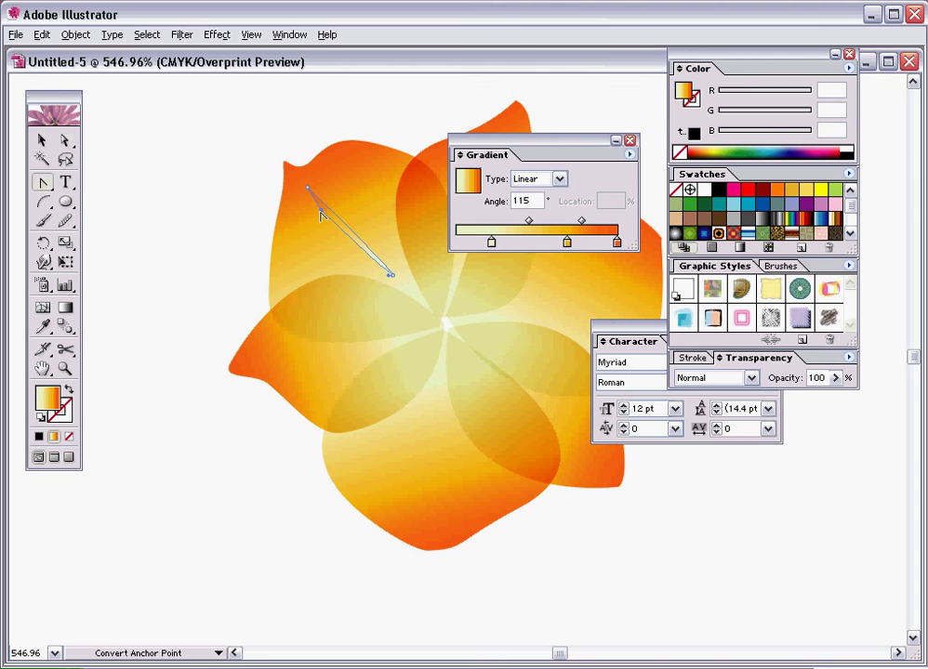
pyautogui.moveTo(322, 215); pyautogui.dragTo(308, 198)
pyautogui.click(42, 139)
pyautogui.click(185, 248)
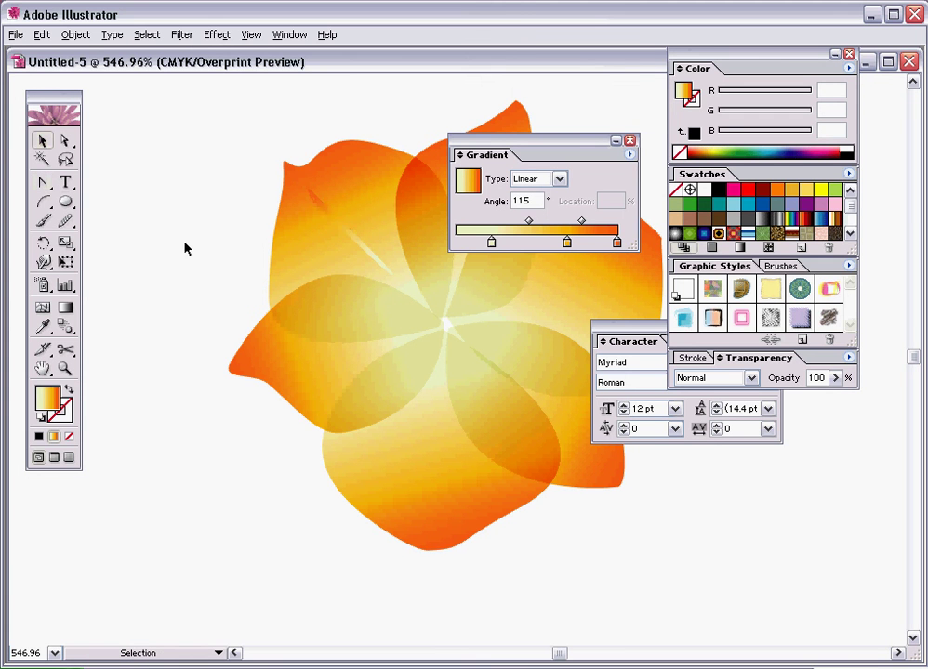
# - Remove the red-orange stop from the sliver's gradient, set the orange stop's location to 76.4% and the midpoint to 59.38%
pyautogui.click(328, 217)
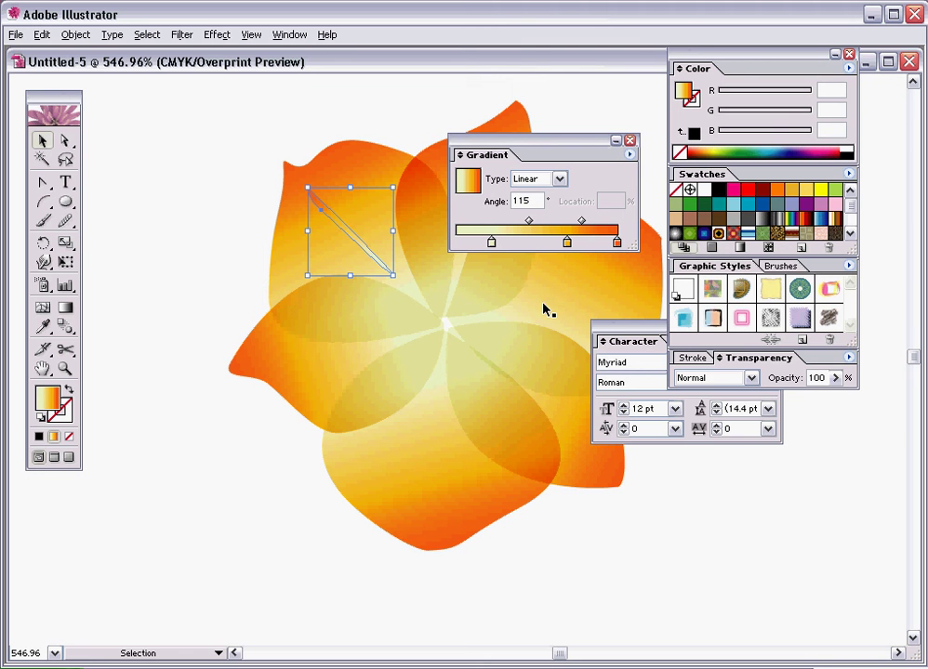
pyautogui.moveTo(615, 242); pyautogui.dragTo(673, 290)
pyautogui.click(567, 244)
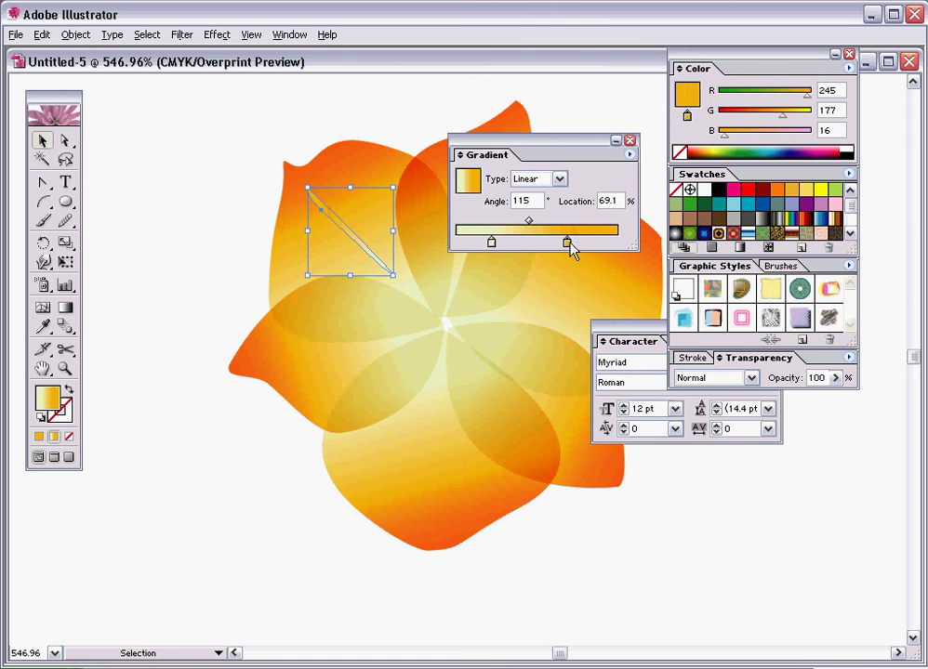
pyautogui.moveTo(569, 244)
pyautogui.mouseDown()
pyautogui.moveTo(597, 245)
pyautogui.moveTo(579, 254)
pyautogui.mouseUp()
pyautogui.moveTo(536, 226); pyautogui.dragTo(543, 227)
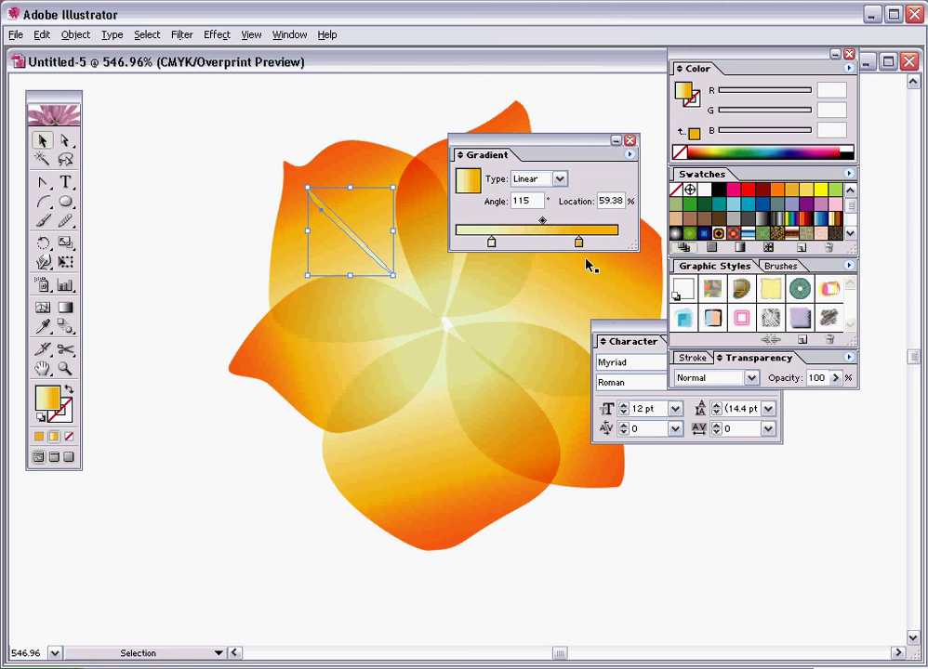
# - Recolor the sliver gradient's orange stop to crimson with RGB values 168, 0 and 56
pyautogui.click(578, 245)
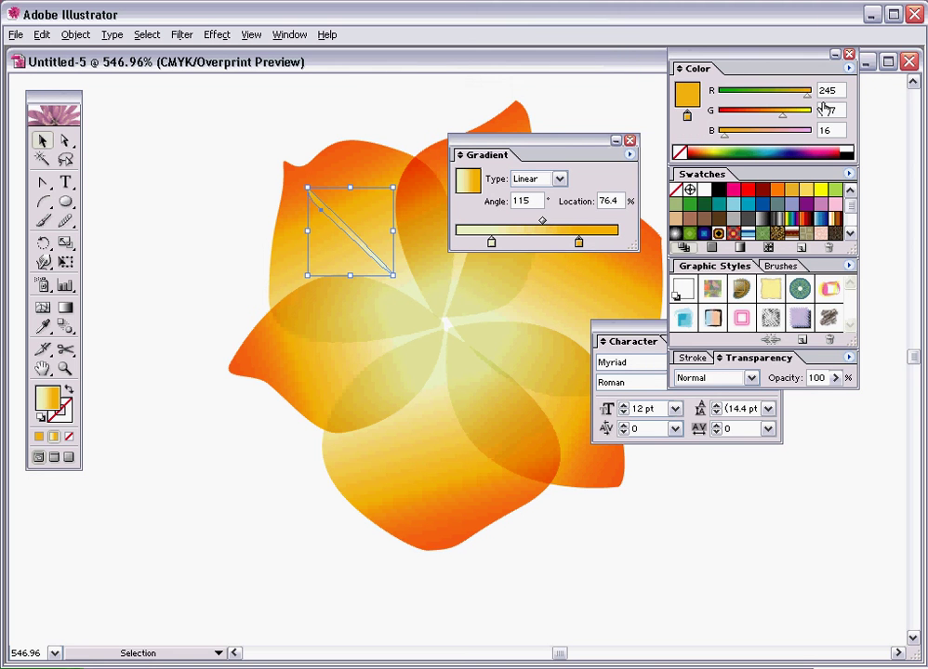
pyautogui.doubleClick(830, 91)
pyautogui.write('168')
pyautogui.click(834, 110)
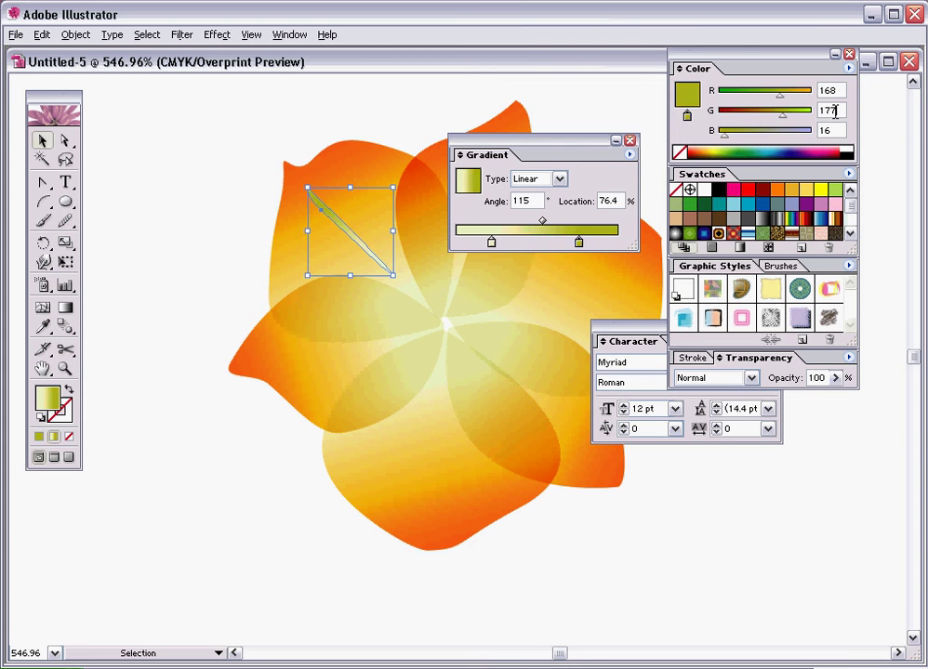
pyautogui.press('BackSpace')
pyautogui.press('BackSpace')
pyautogui.press('BackSpace')
pyautogui.write('0')
pyautogui.doubleClick(836, 127)
pyautogui.write('56')
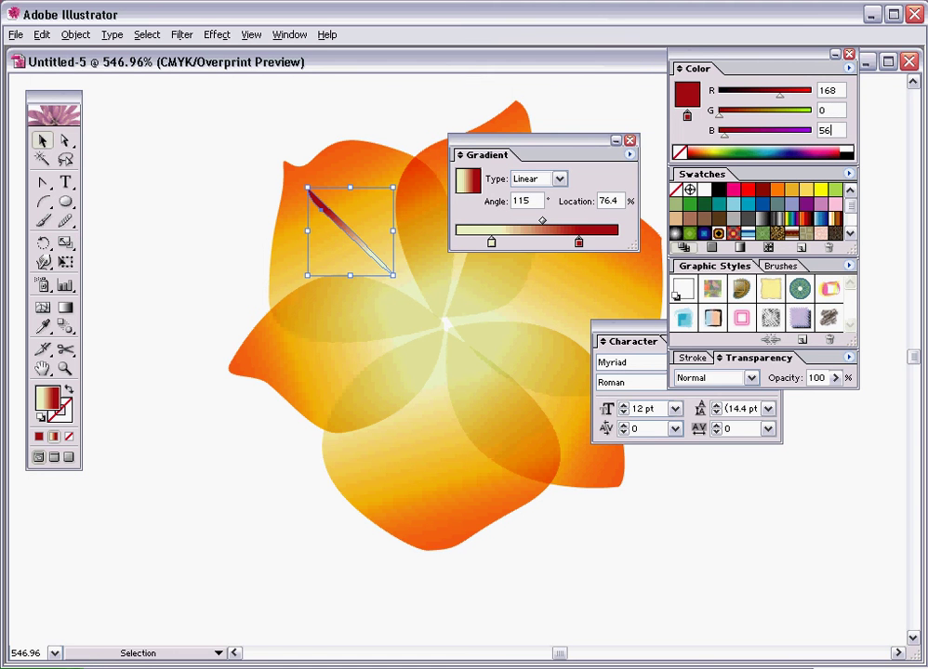
pyautogui.press('Return')
# - Set the sliver's gradient angle to 0° and shift the gradient midpoint to 72.92%
pyautogui.doubleClick(521, 201)
pyautogui.write('0')
pyautogui.press('Return')
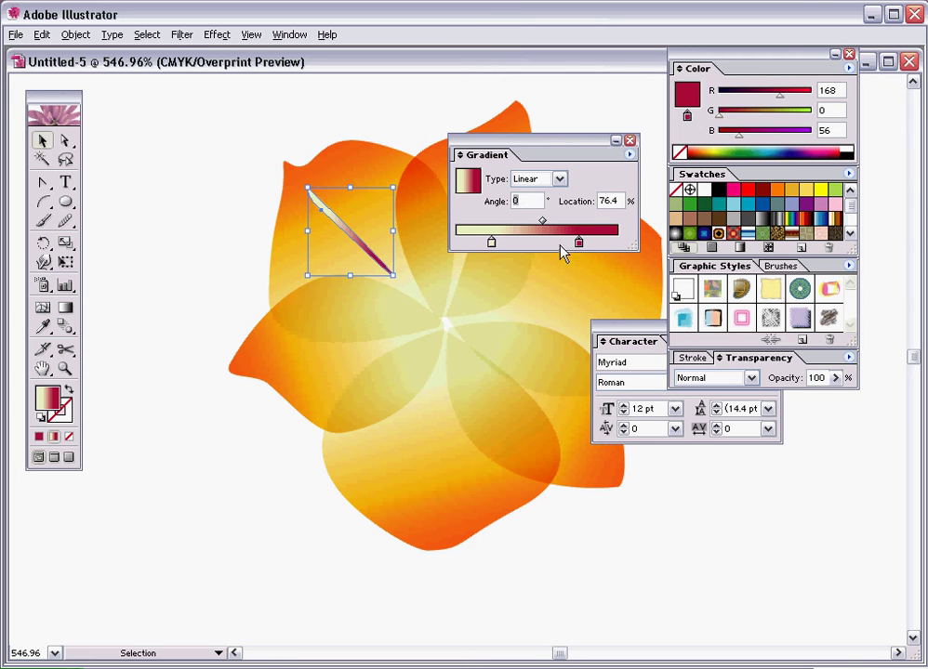
pyautogui.moveTo(544, 230); pyautogui.dragTo(555, 226)
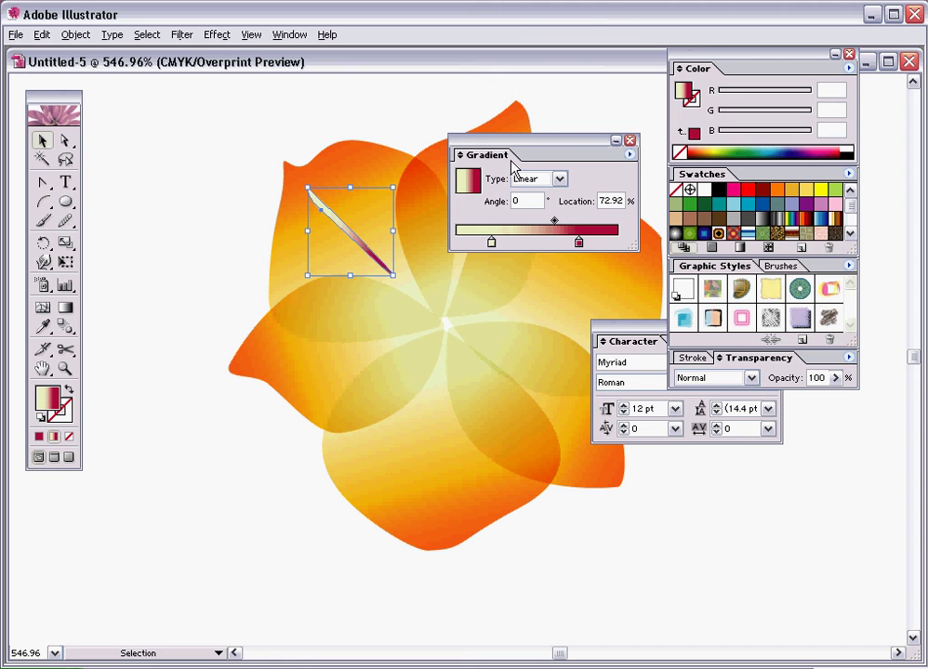
# - Enlarge the sliver toward the flower's center and place a copy on the top petal, rotated to follow that petal
pyautogui.moveTo(530, 148); pyautogui.dragTo(713, 113)
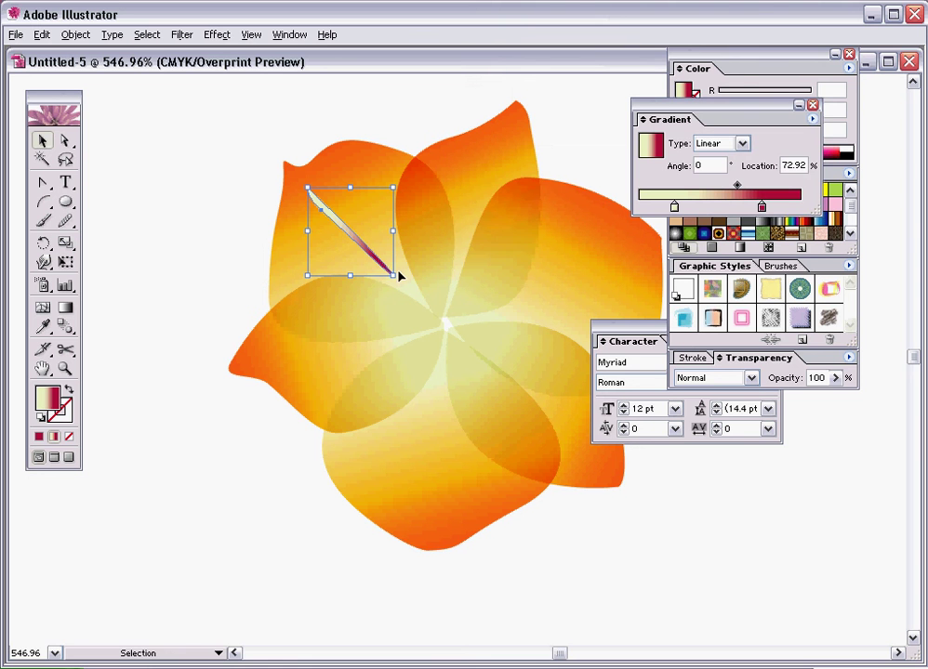
pyautogui.moveTo(391, 273); pyautogui.dragTo(427, 308)
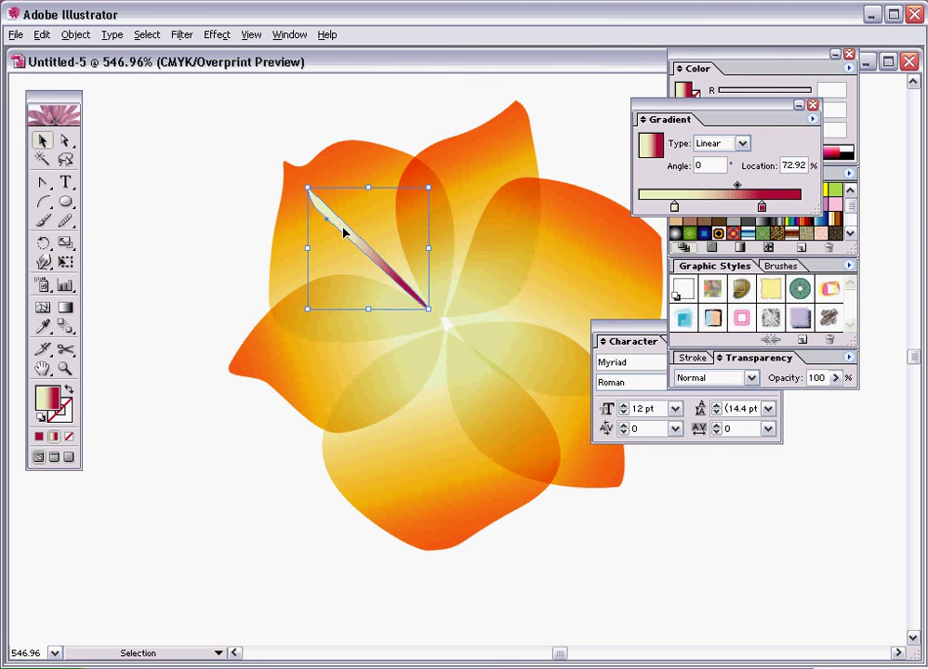
pyautogui.moveTo(348, 234); pyautogui.dragTo(425, 230)
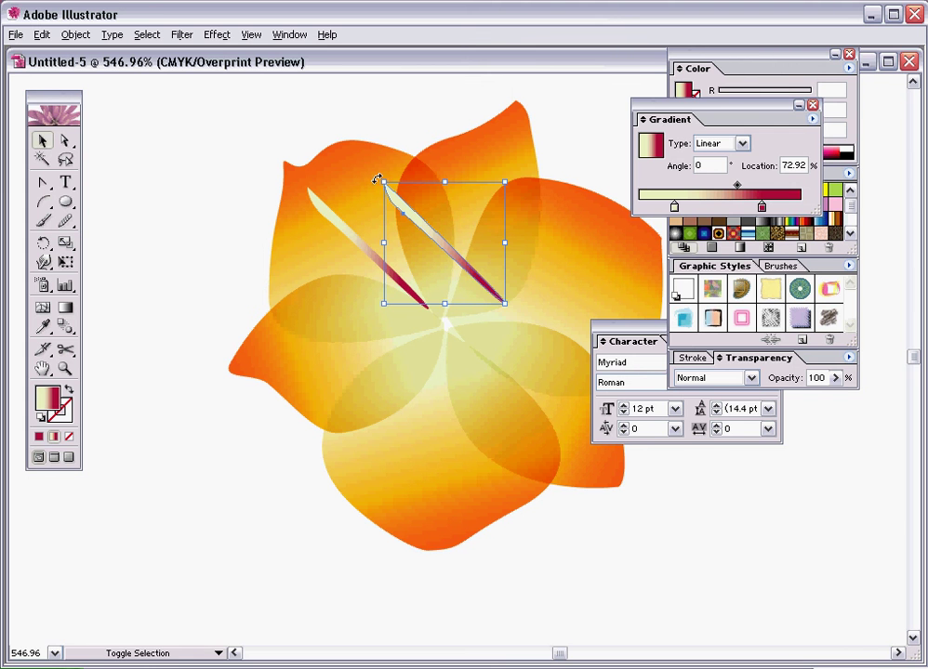
pyautogui.moveTo(377, 180)
pyautogui.mouseDown()
pyautogui.moveTo(489, 145)
pyautogui.moveTo(463, 151)
pyautogui.moveTo(484, 148)
pyautogui.moveTo(484, 170)
pyautogui.mouseUp()
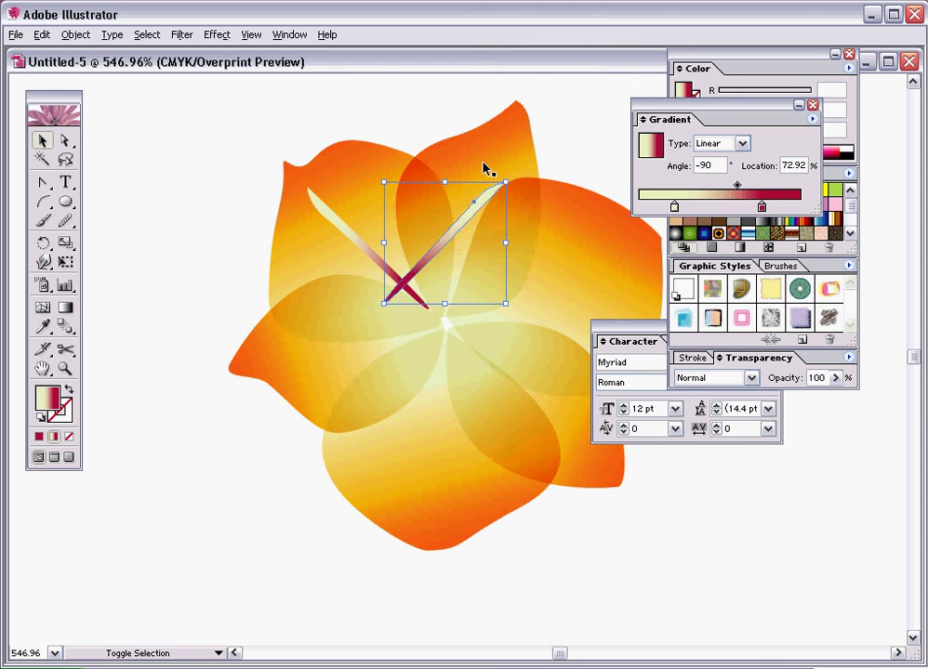
pyautogui.moveTo(460, 226)
pyautogui.mouseDown()
pyautogui.moveTo(489, 246)
pyautogui.moveTo(513, 211)
pyautogui.moveTo(514, 220)
pyautogui.mouseUp()
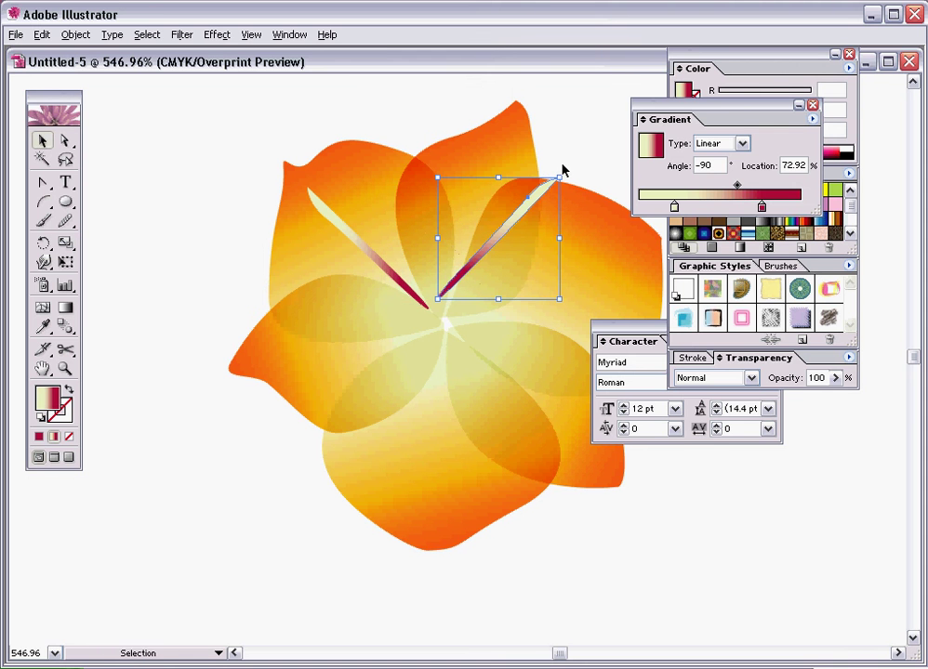
pyautogui.moveTo(559, 173)
pyautogui.mouseDown()
pyautogui.moveTo(496, 167)
pyautogui.moveTo(521, 158)
pyautogui.moveTo(487, 155)
pyautogui.mouseUp()
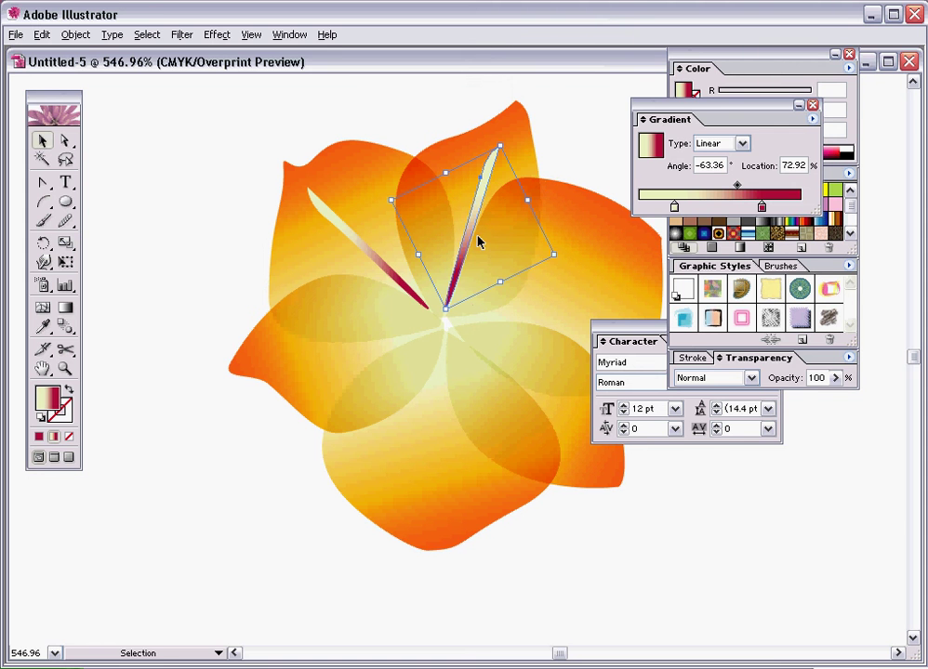
# - Duplicate the top petal's sliver onto the right petal and rotate it to run nearly horizontally toward the center
pyautogui.moveTo(478, 243); pyautogui.dragTo(522, 265)
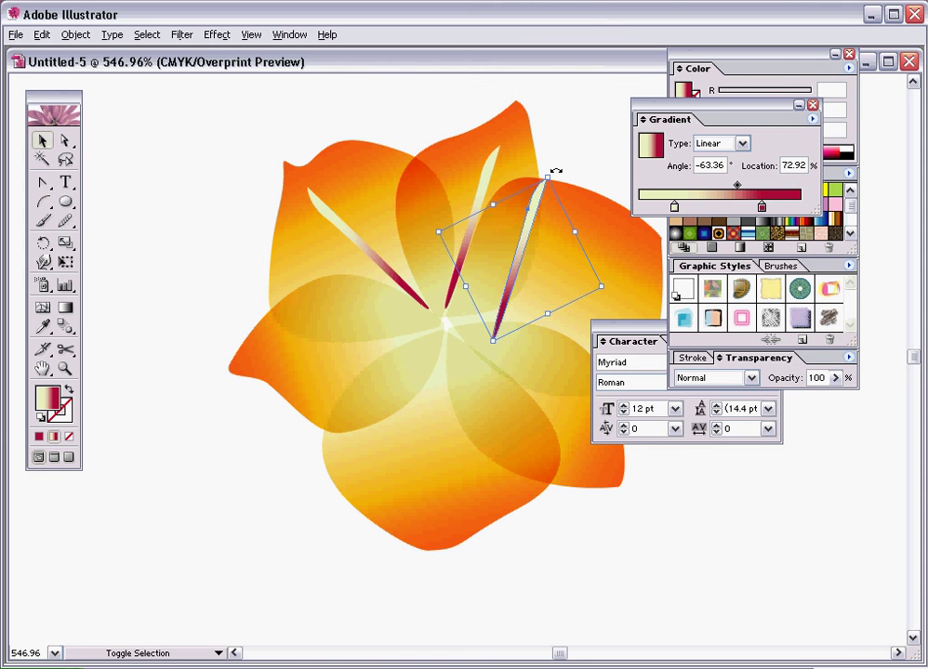
pyautogui.moveTo(555, 174)
pyautogui.mouseDown()
pyautogui.moveTo(658, 275)
pyautogui.moveTo(657, 237)
pyautogui.moveTo(545, 274)
pyautogui.mouseUp()
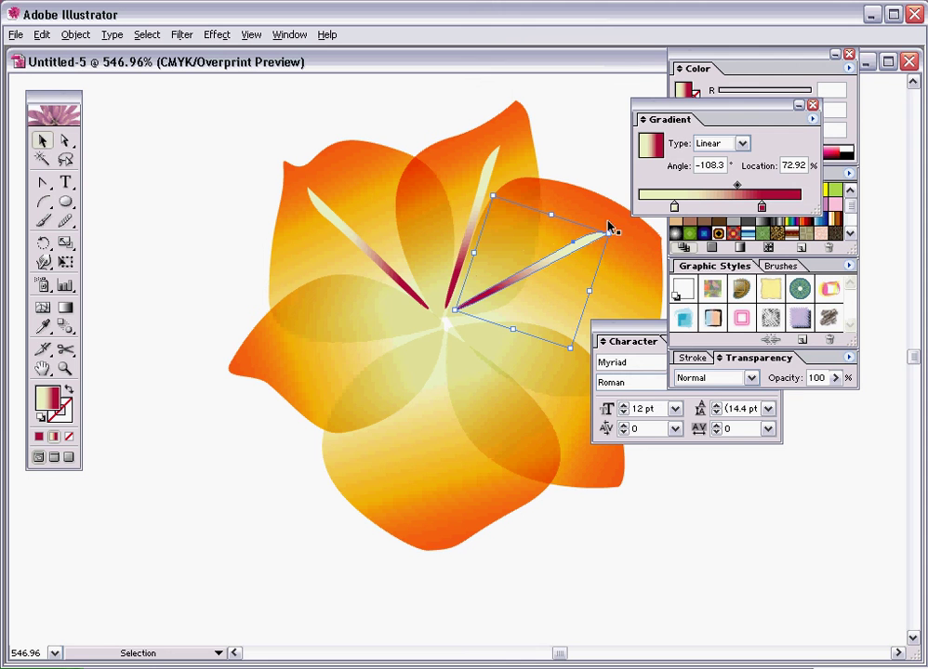
pyautogui.moveTo(611, 230)
pyautogui.mouseDown()
pyautogui.moveTo(632, 257)
pyautogui.moveTo(617, 263)
pyautogui.mouseUp()
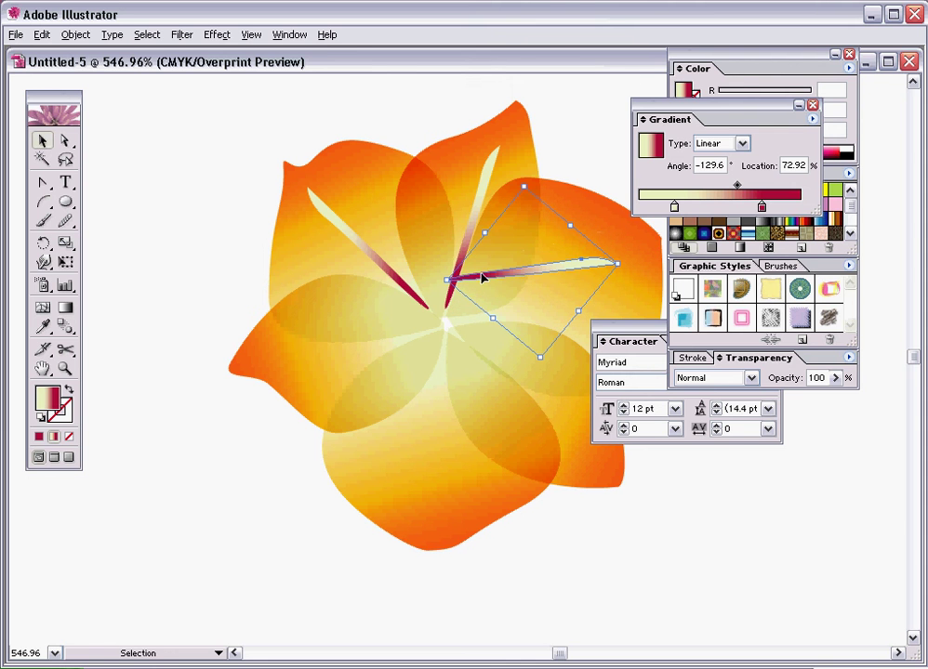
pyautogui.moveTo(521, 276); pyautogui.dragTo(525, 319)
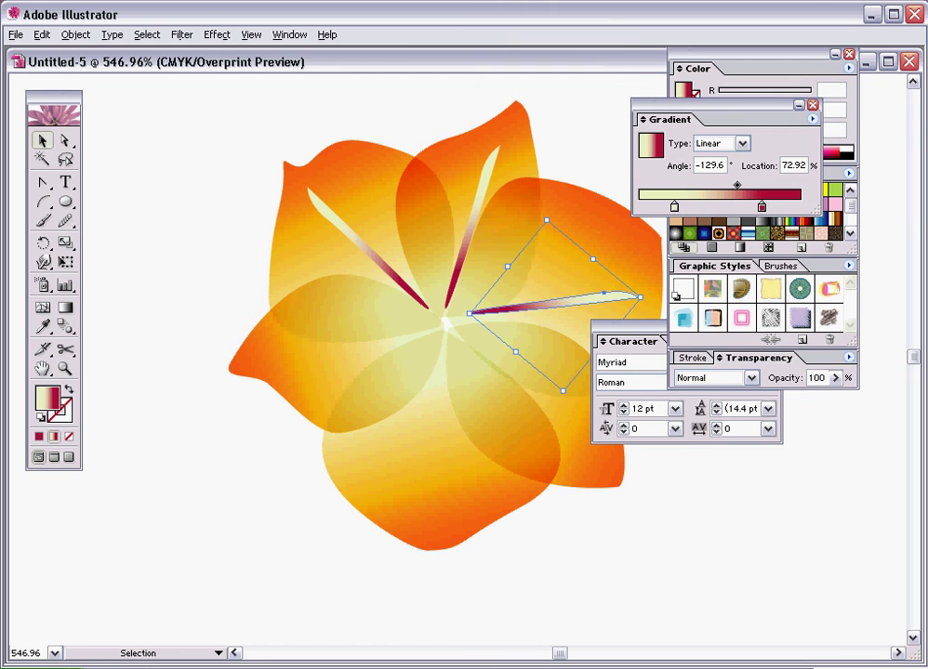
# - Place copies of the sliver on the lower-right and bottom petals, each rotated to point at the flower's center
pyautogui.doubleClick(25, 652)
pyautogui.write('100')
pyautogui.press('Return')
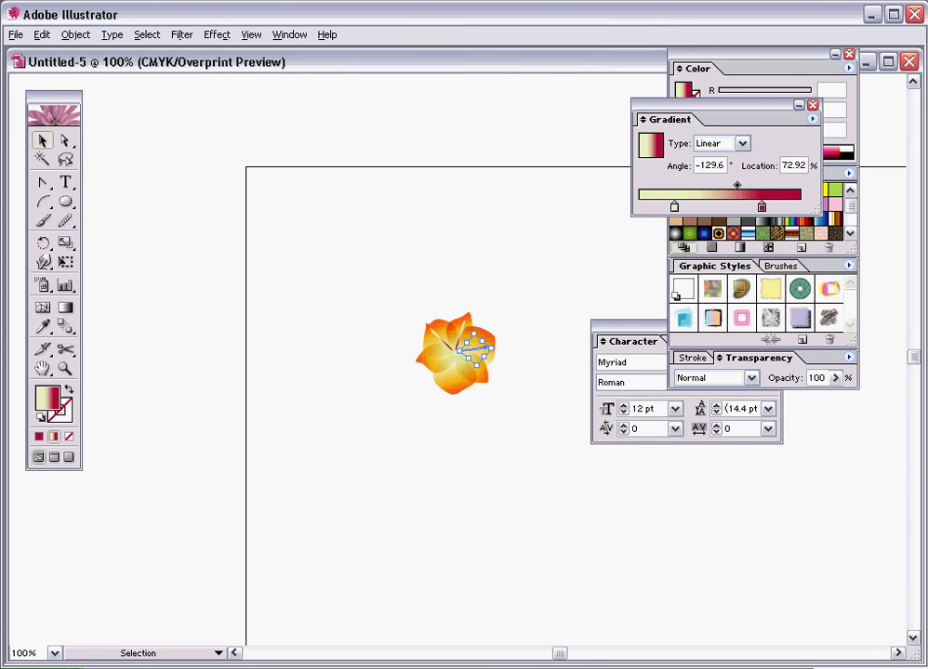
pyautogui.doubleClick(28, 654)
pyautogui.write('200')
pyautogui.press('Return')
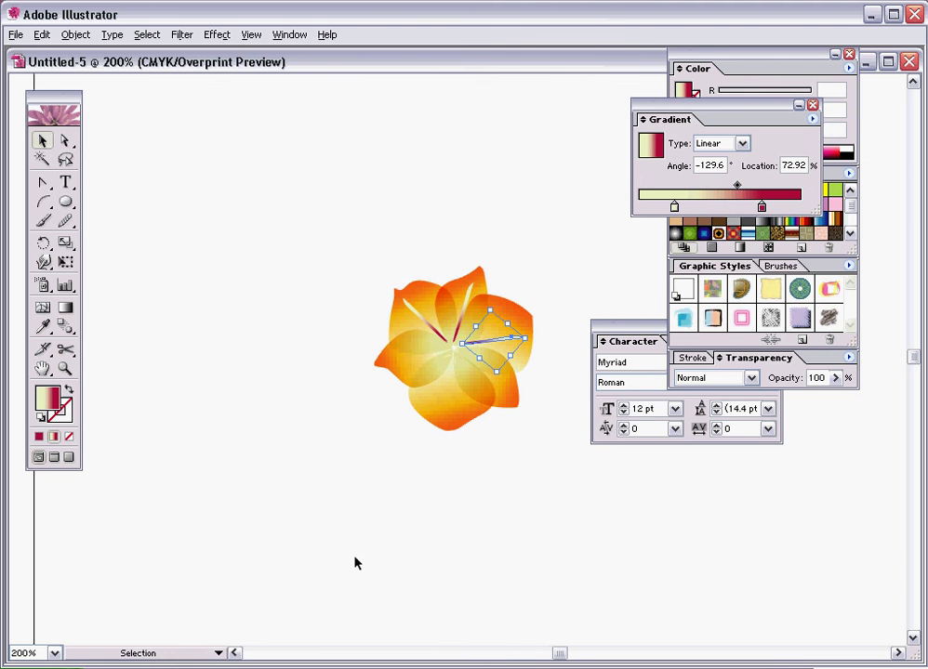
pyautogui.click(550, 436)
pyautogui.click(493, 345)
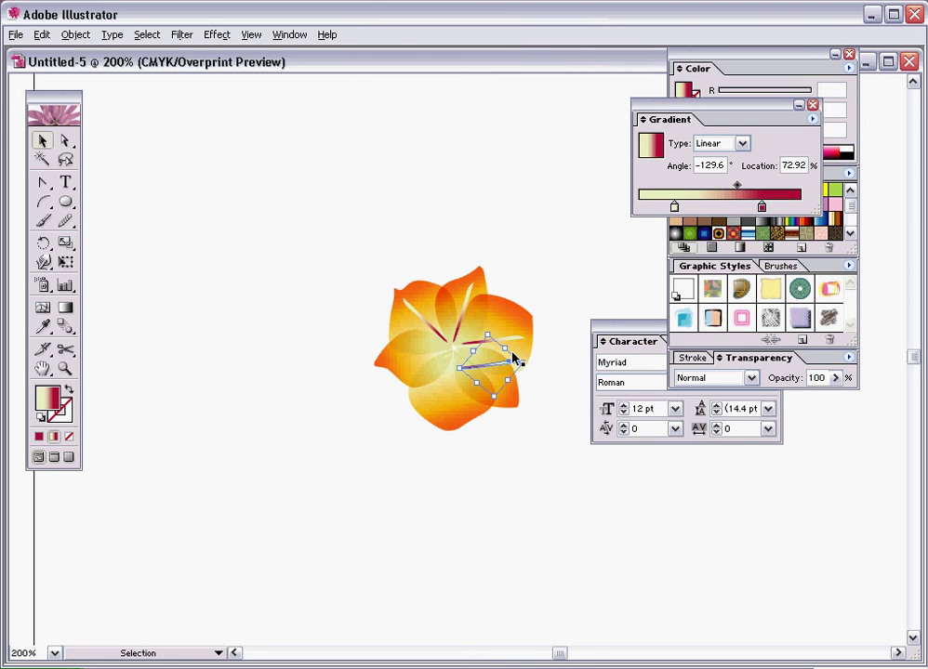
pyautogui.moveTo(524, 358); pyautogui.dragTo(456, 397)
pyautogui.click(493, 423)
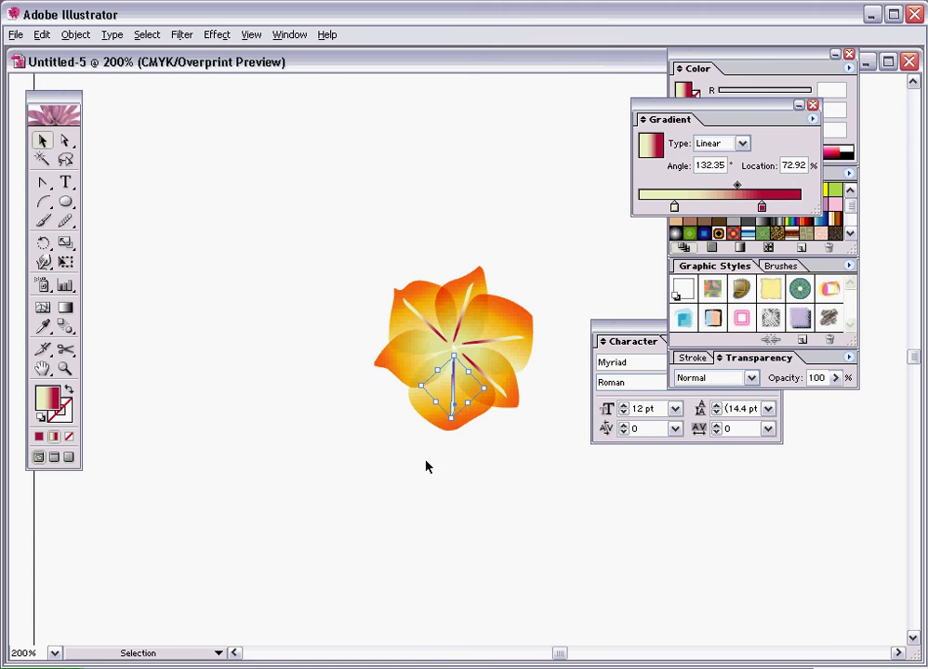
# - Duplicate the bottom petal's sliver onto the left petal, rotate it to point at the center, and deselect it
pyautogui.click(428, 467)
pyautogui.click(456, 402)
pyautogui.moveTo(456, 401); pyautogui.dragTo(467, 370)
pyautogui.moveTo(425, 400); pyautogui.dragTo(411, 362)
pyautogui.click(471, 482)
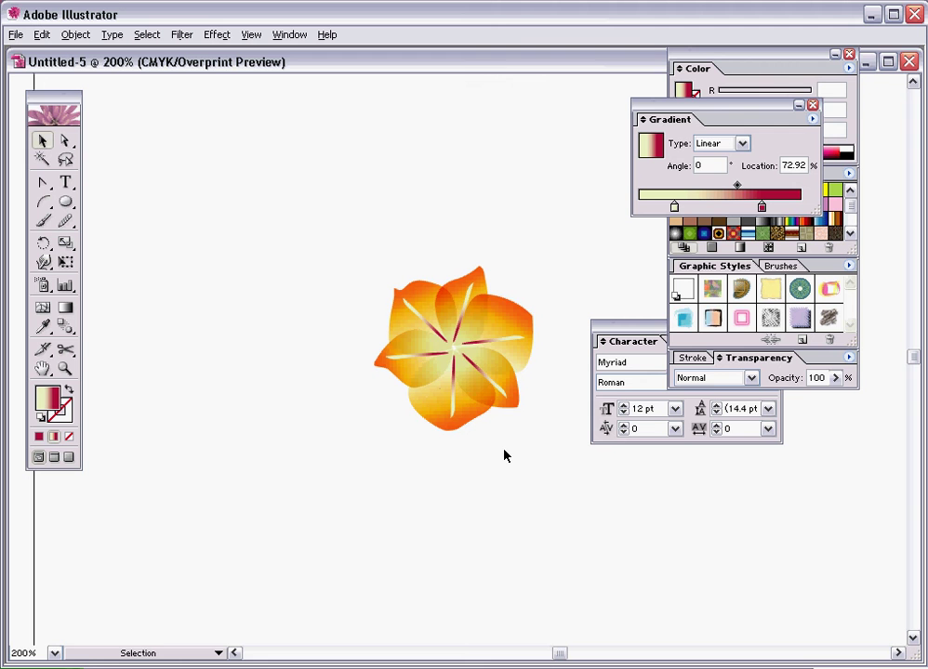
pyautogui.click(491, 386)
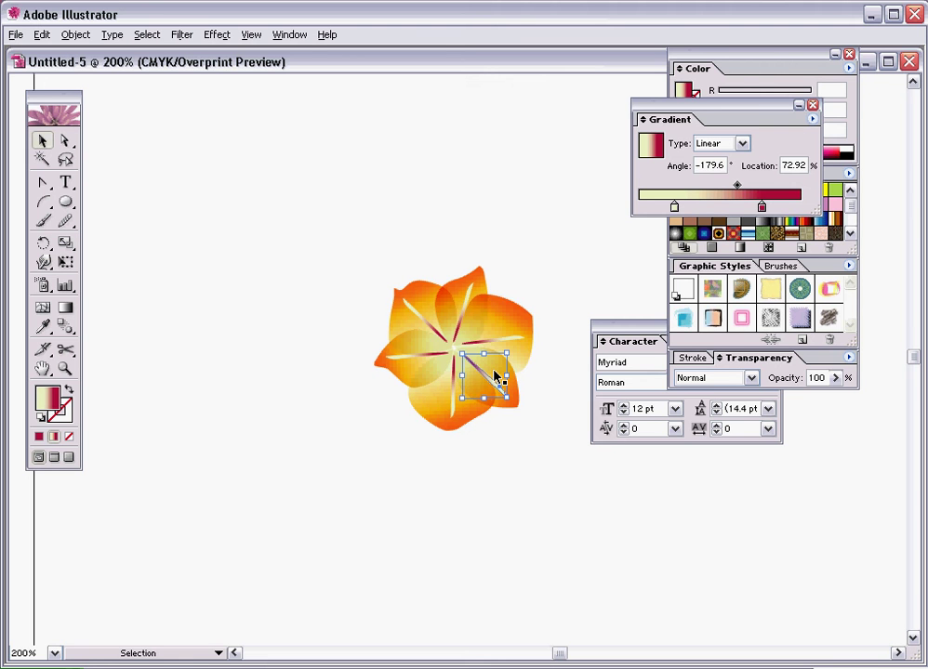
pyautogui.keyDown('shift'); pyautogui.click(465, 347); pyautogui.keyUp('shift')
pyautogui.keyDown('shift'); pyautogui.click(464, 319); pyautogui.keyUp('shift')
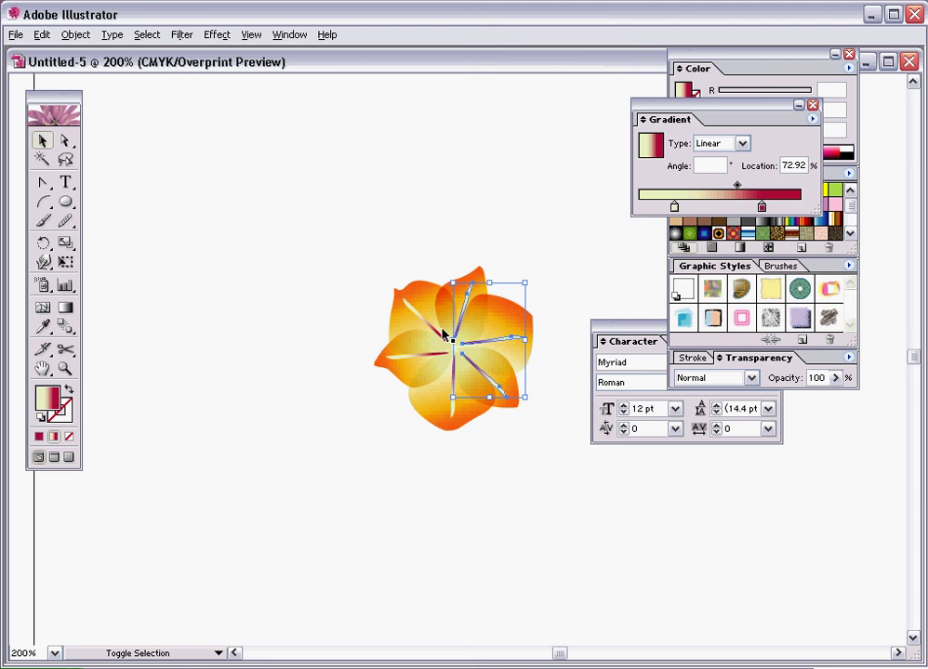
pyautogui.keyDown('shift'); pyautogui.click(430, 367); pyautogui.keyUp('shift')
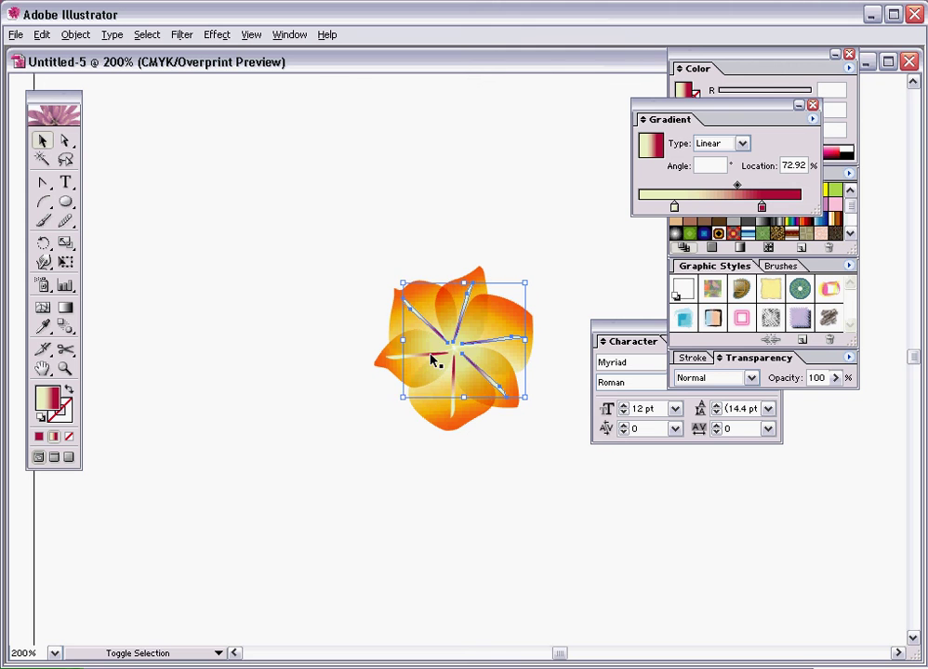
pyautogui.keyDown('shift'); pyautogui.click(464, 391); pyautogui.keyUp('shift')
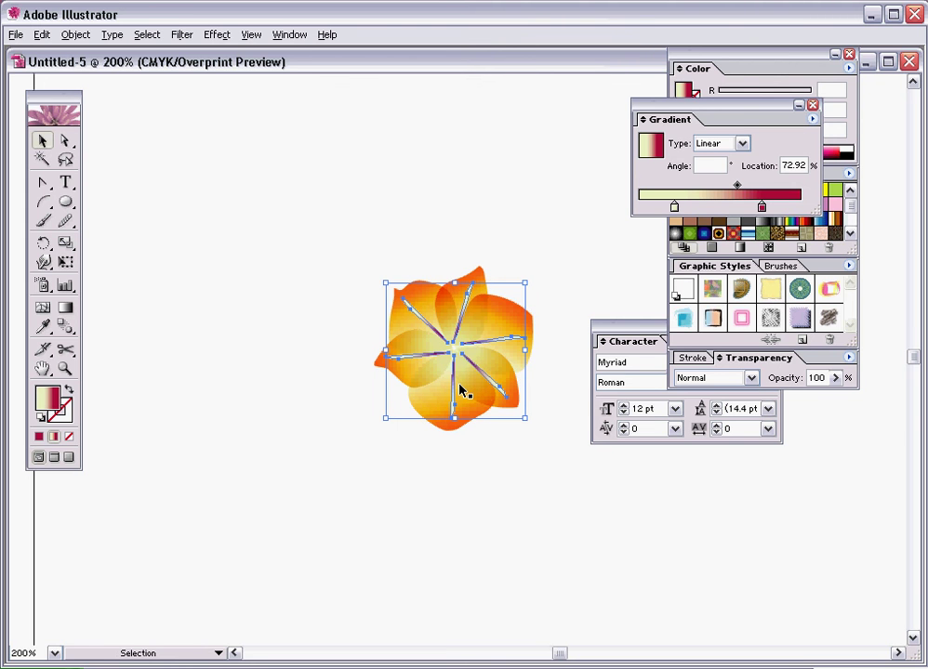
pyautogui.click(537, 577)
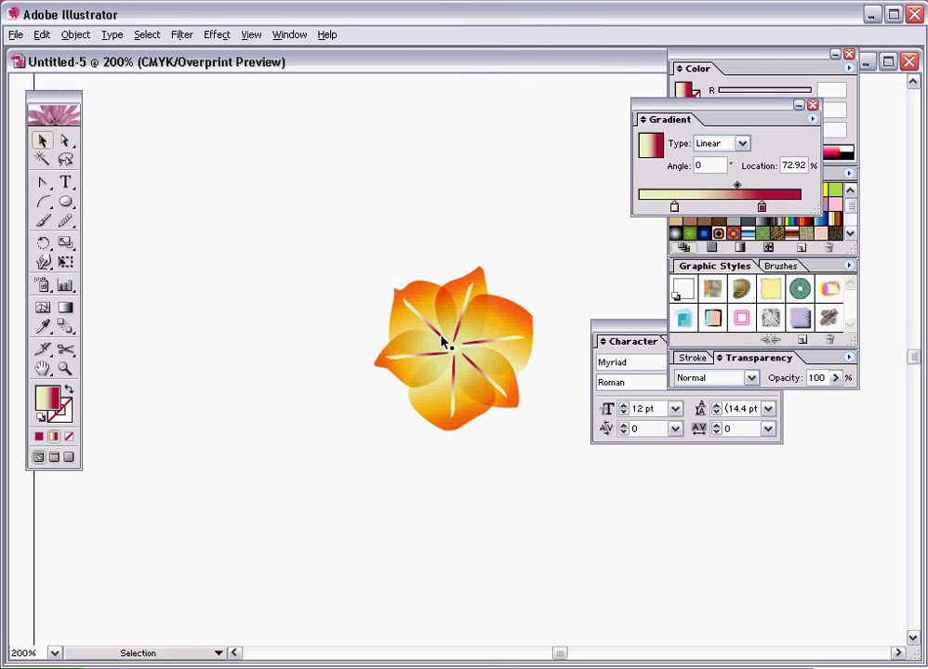
# - Move the upper-left, top and right slivers inward so their crimson tips meet at the flower's center
pyautogui.moveTo(442, 342); pyautogui.dragTo(460, 331)
pyautogui.click(65, 368)
pyautogui.moveTo(377, 275); pyautogui.dragTo(548, 411)
pyautogui.click(42, 140)
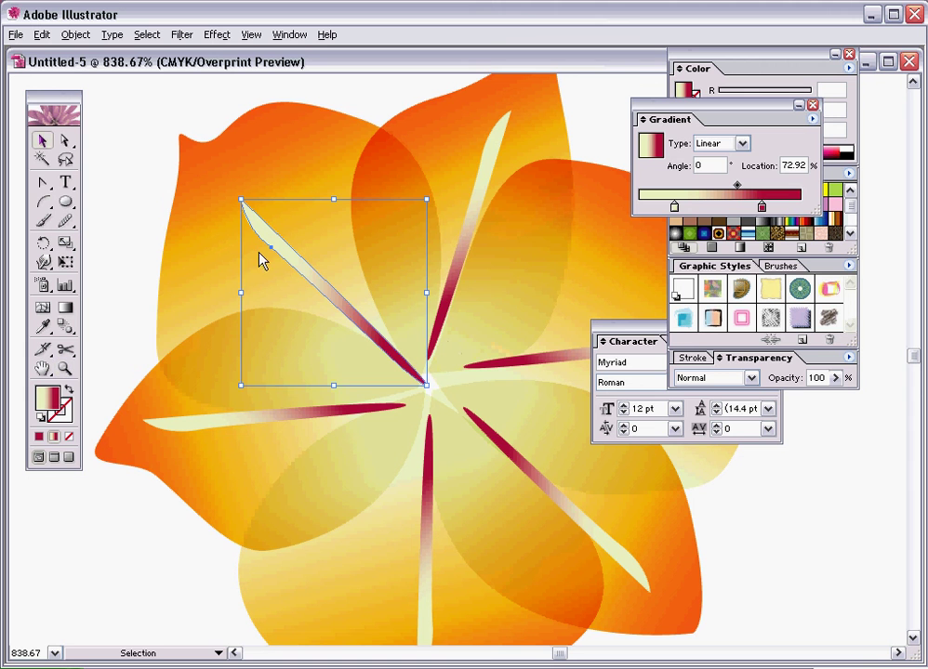
pyautogui.click(440, 353)
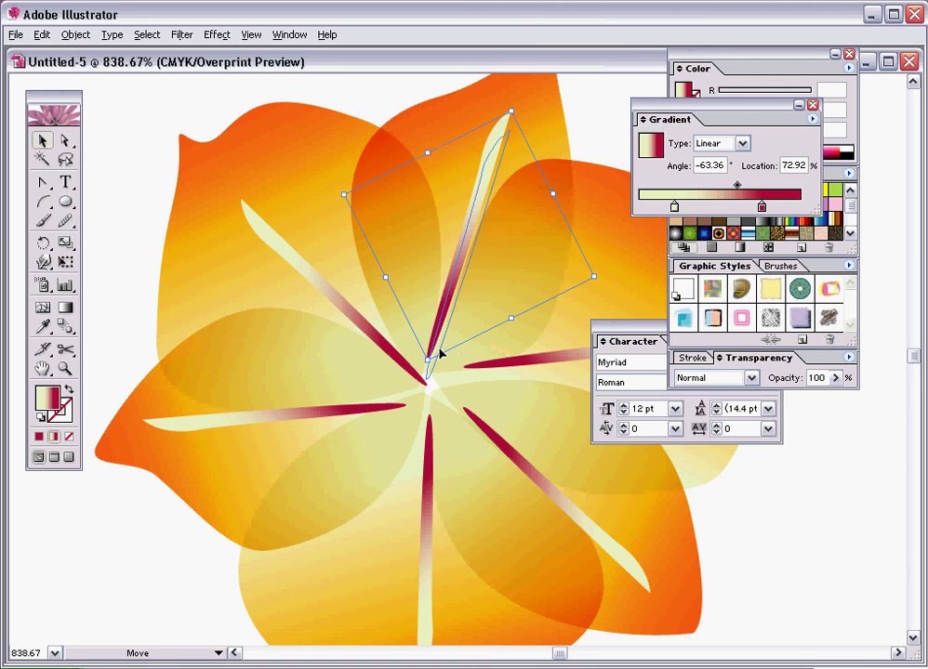
pyautogui.click(474, 374)
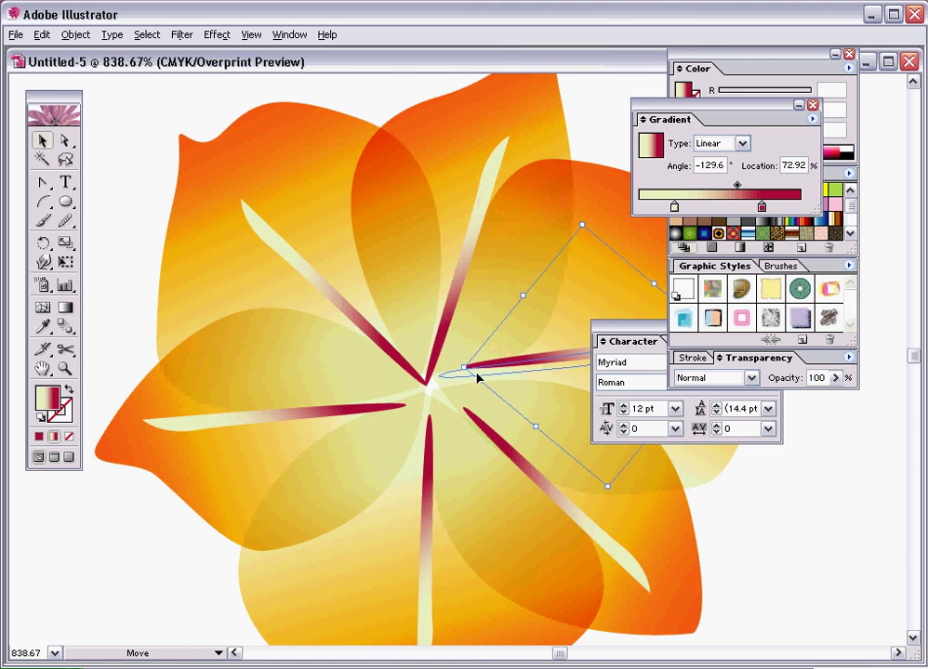
# - Move the lower-right, bottom and left slivers inward so their tips join the others at the flower's center
pyautogui.click(487, 433)
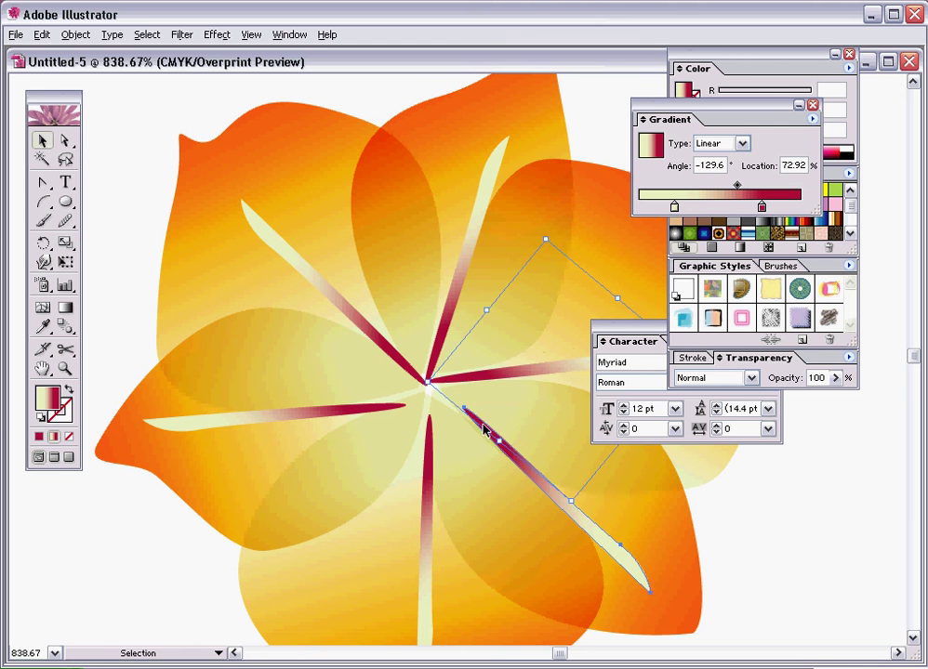
pyautogui.click(493, 441)
pyautogui.moveTo(492, 442); pyautogui.dragTo(454, 418)
pyautogui.click(431, 483)
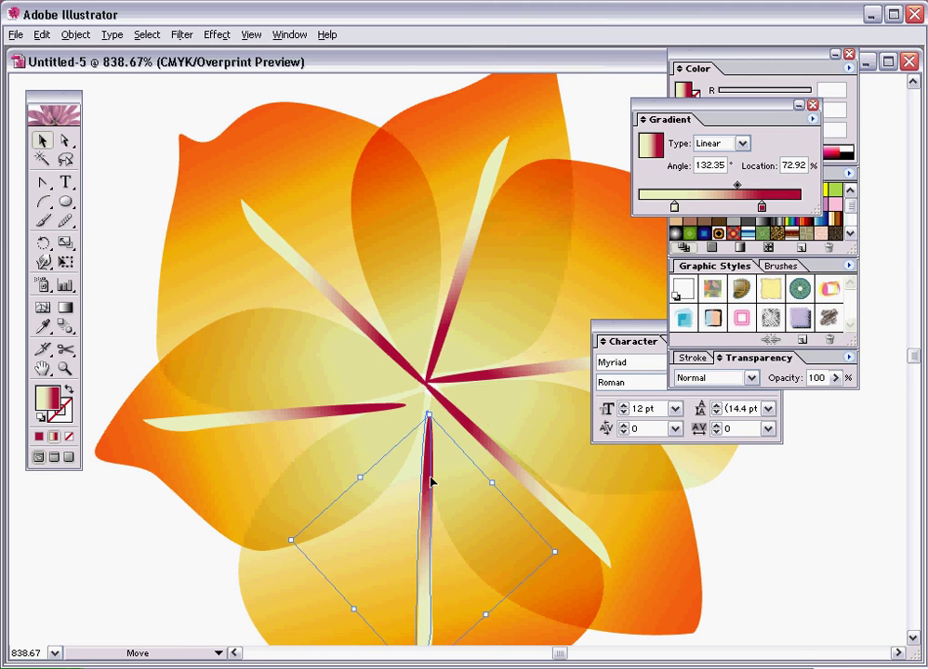
pyautogui.moveTo(431, 482); pyautogui.dragTo(430, 447)
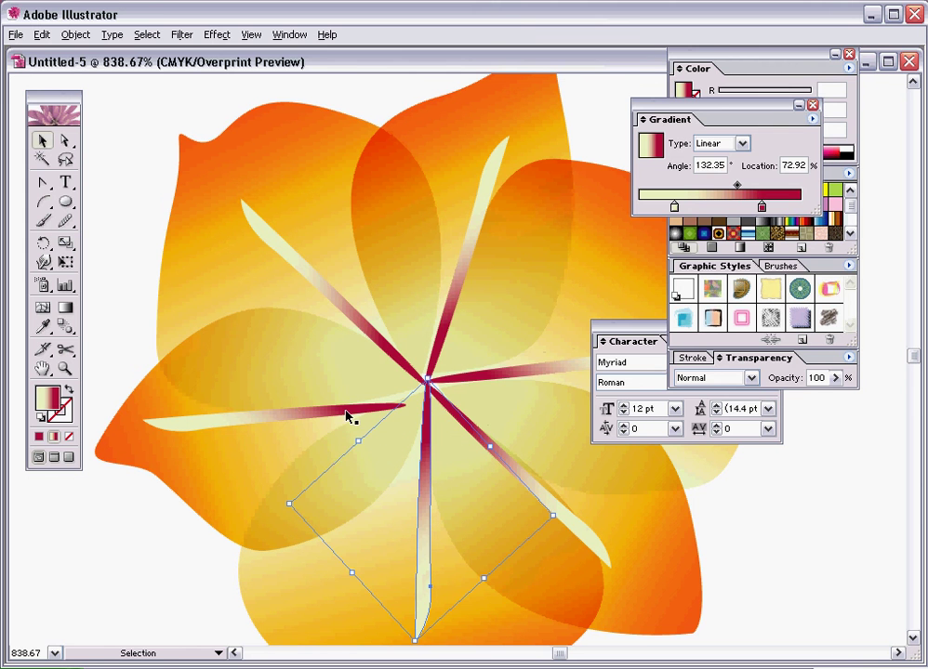
pyautogui.moveTo(345, 415); pyautogui.dragTo(369, 393)
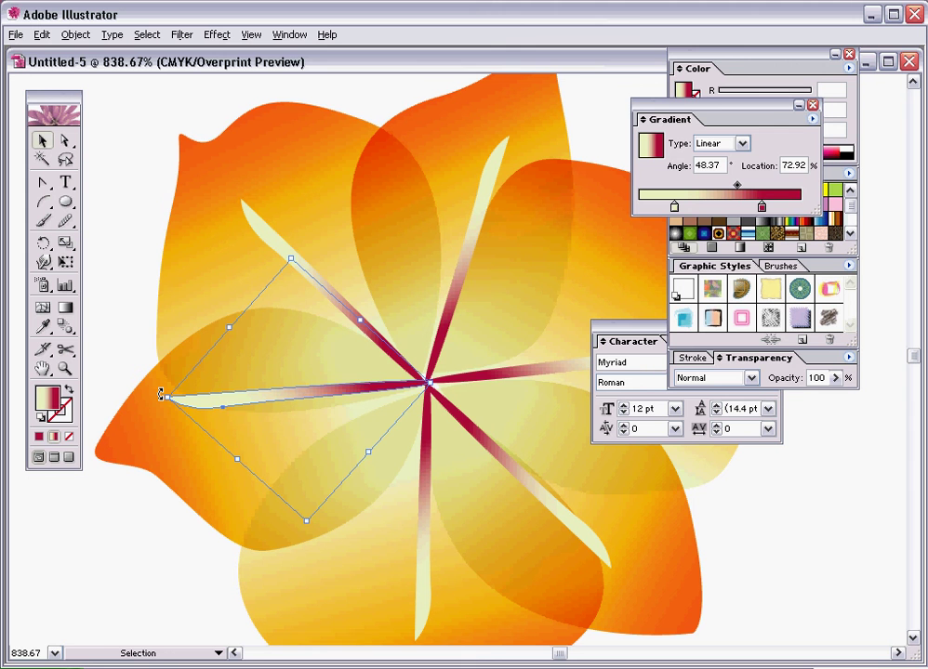
# - Rotate the left petal's sliver slightly counterclockwise and nudge its crimson tip onto the flower's center
pyautogui.moveTo(160, 394); pyautogui.dragTo(162, 408)
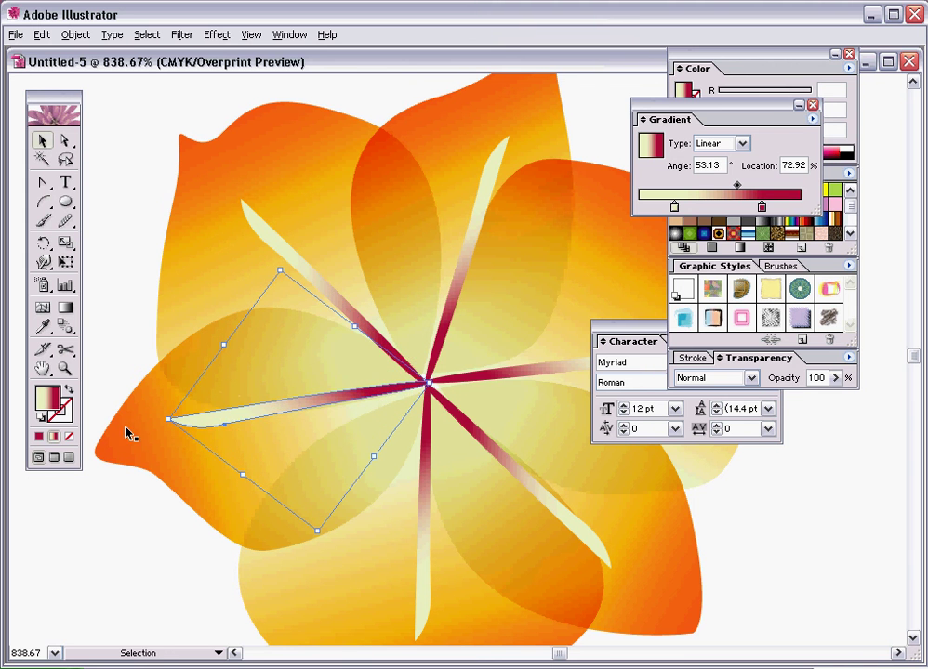
pyautogui.click(144, 337)
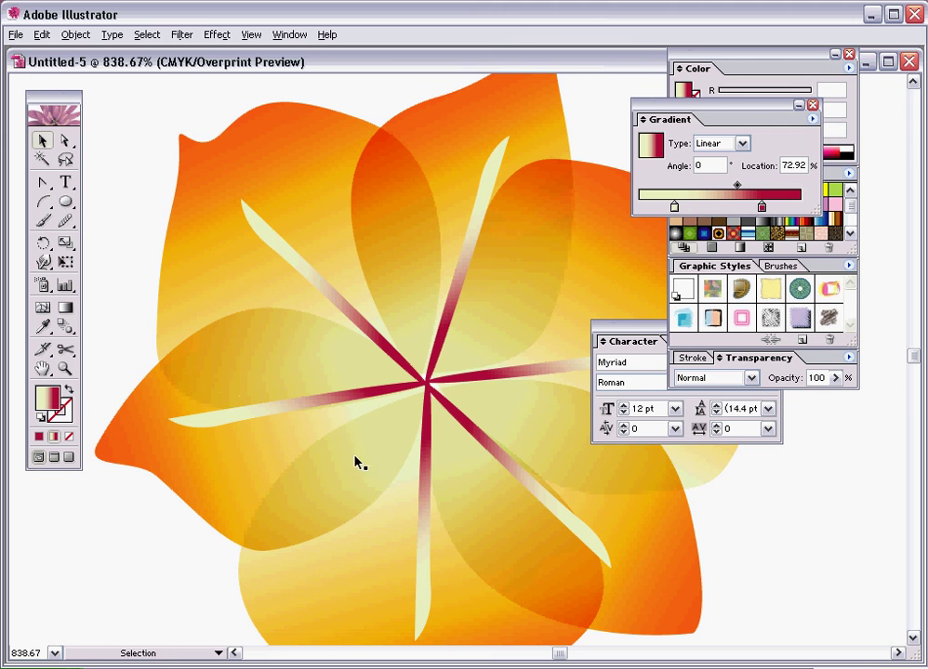
pyautogui.click(370, 403)
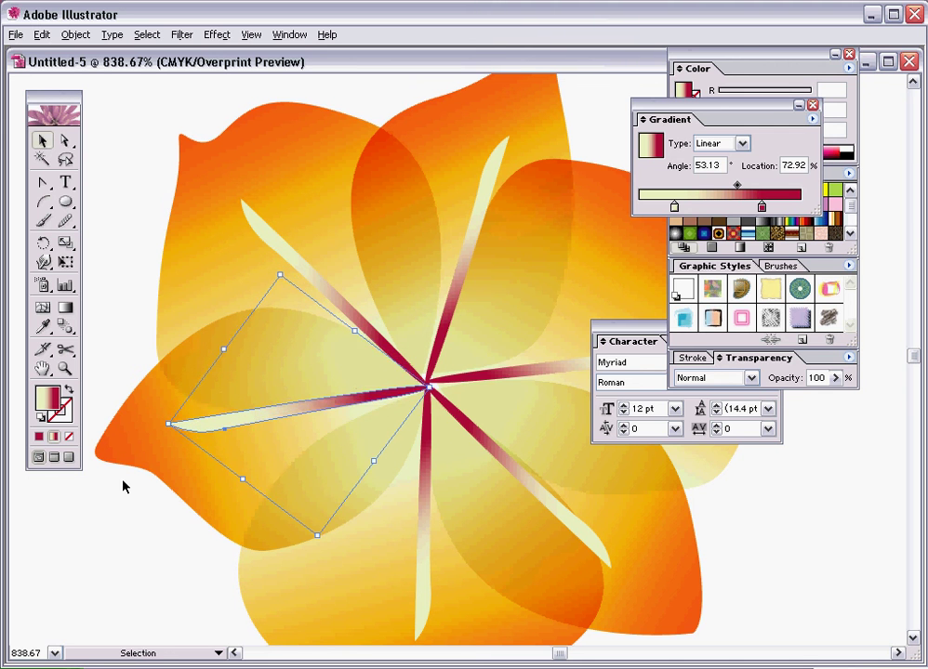
pyautogui.click(163, 560)
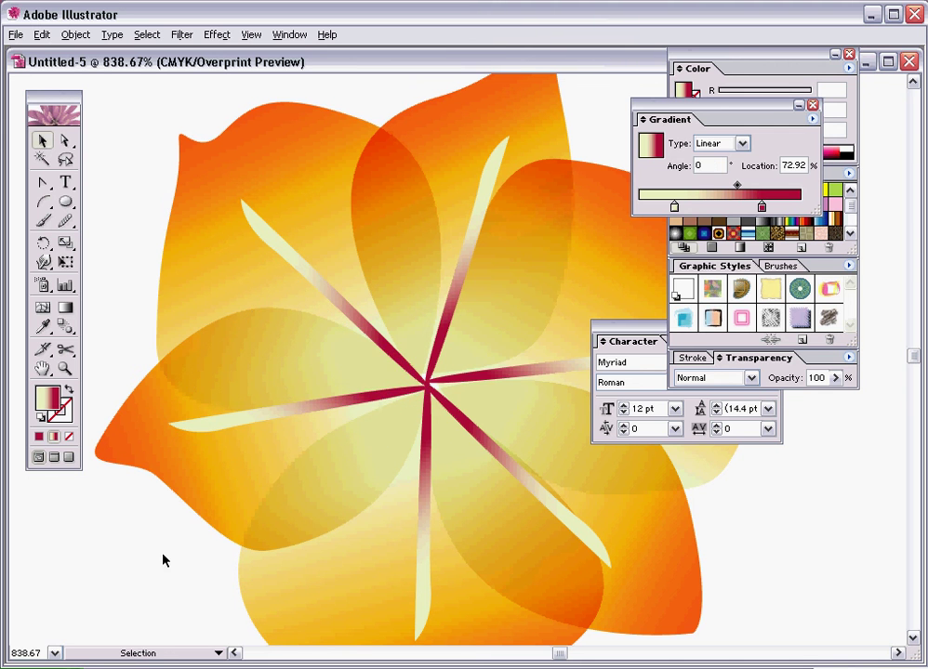
pyautogui.click(417, 390)
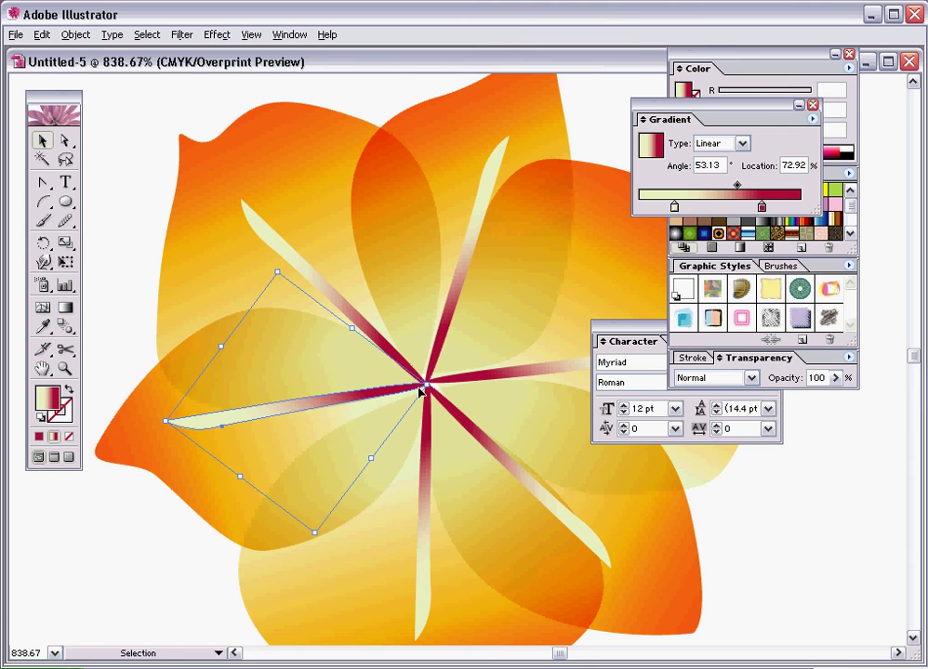
# - Nudge the right, bottom and left slivers so their crimson tips line up at the flower's center
pyautogui.hotkey('ctrl', 'd')
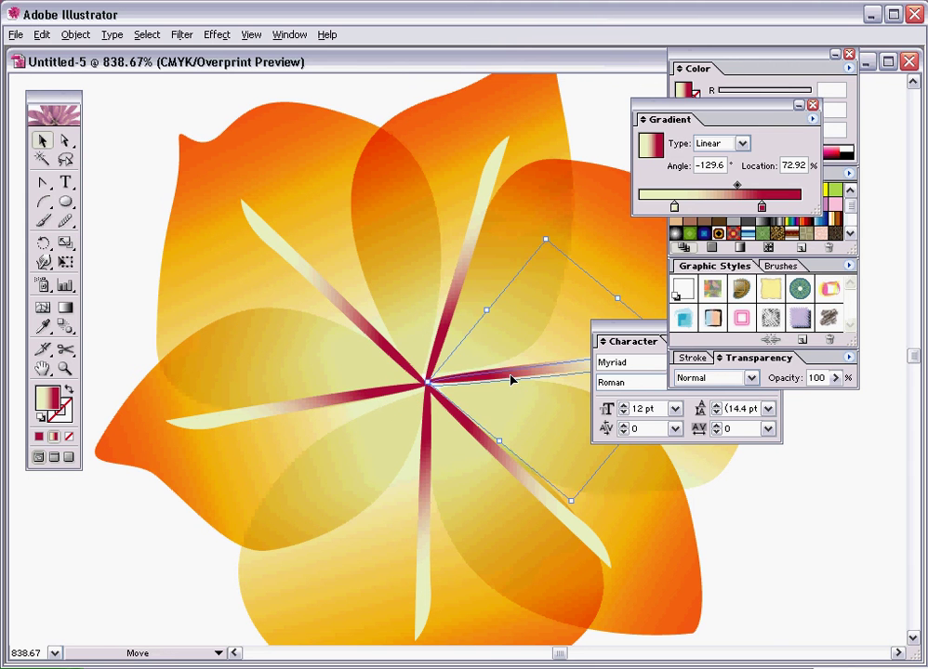
pyautogui.moveTo(510, 379); pyautogui.dragTo(513, 382)
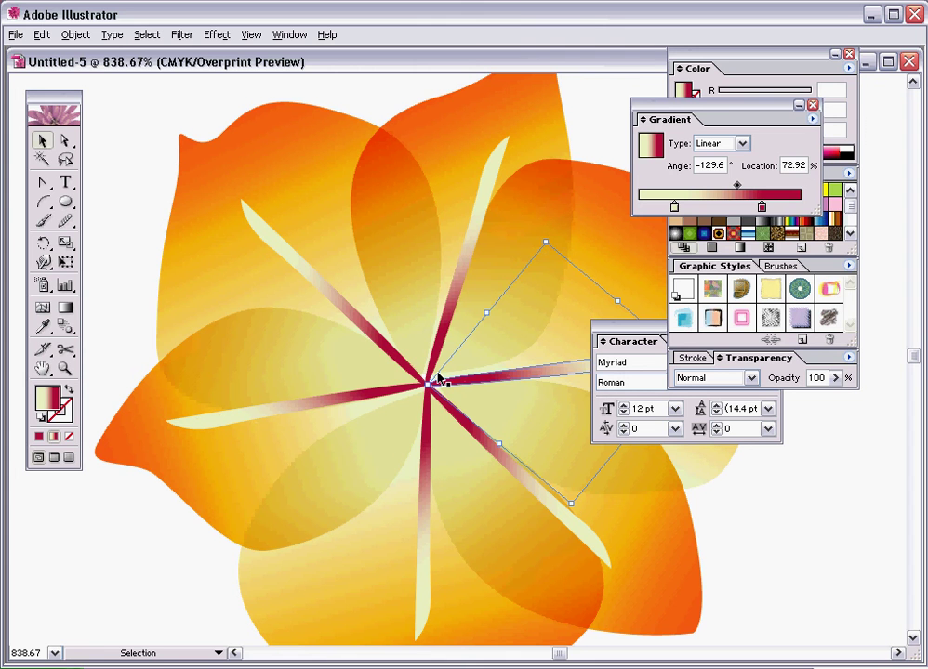
pyautogui.hotkey('ctrl', 'd')
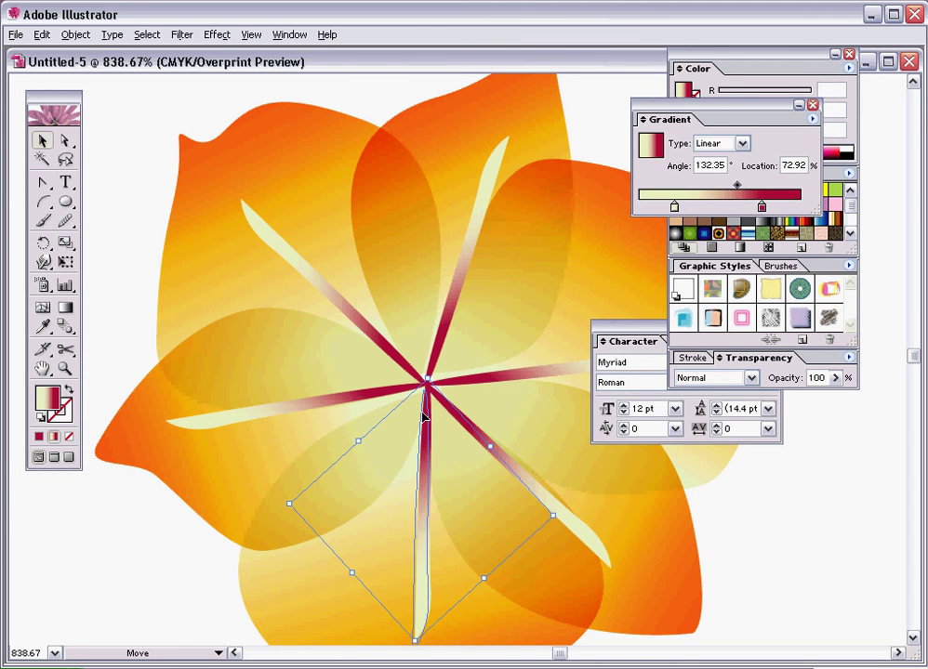
pyautogui.moveTo(427, 409); pyautogui.dragTo(430, 411)
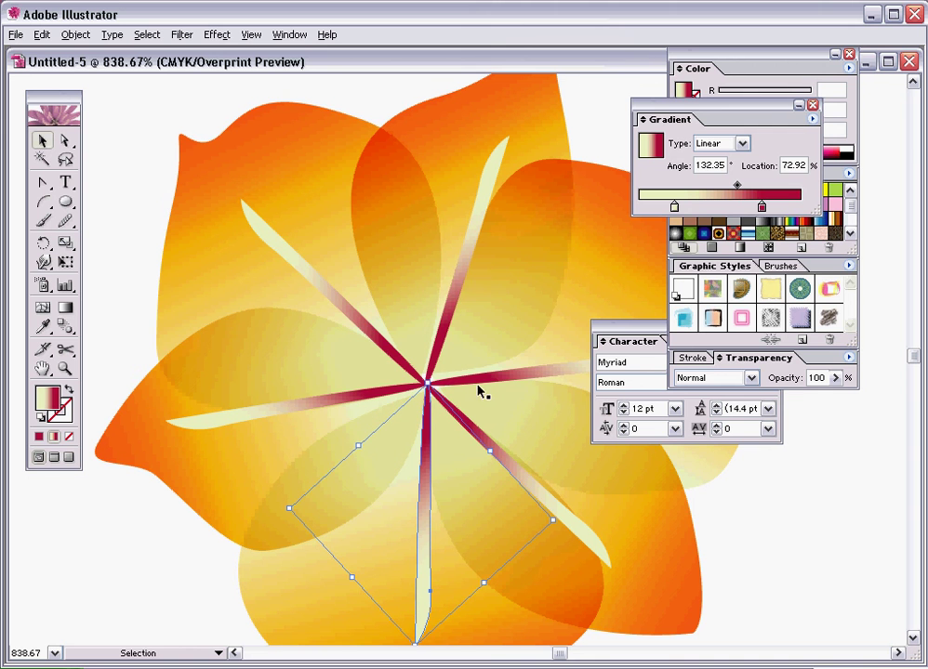
pyautogui.click(142, 565)
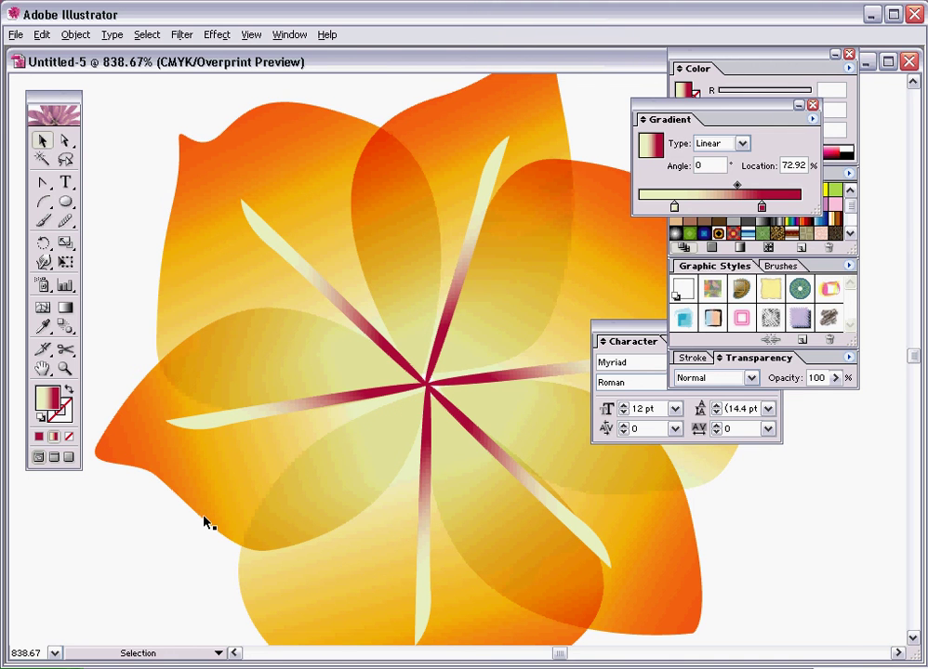
pyautogui.click(389, 394)
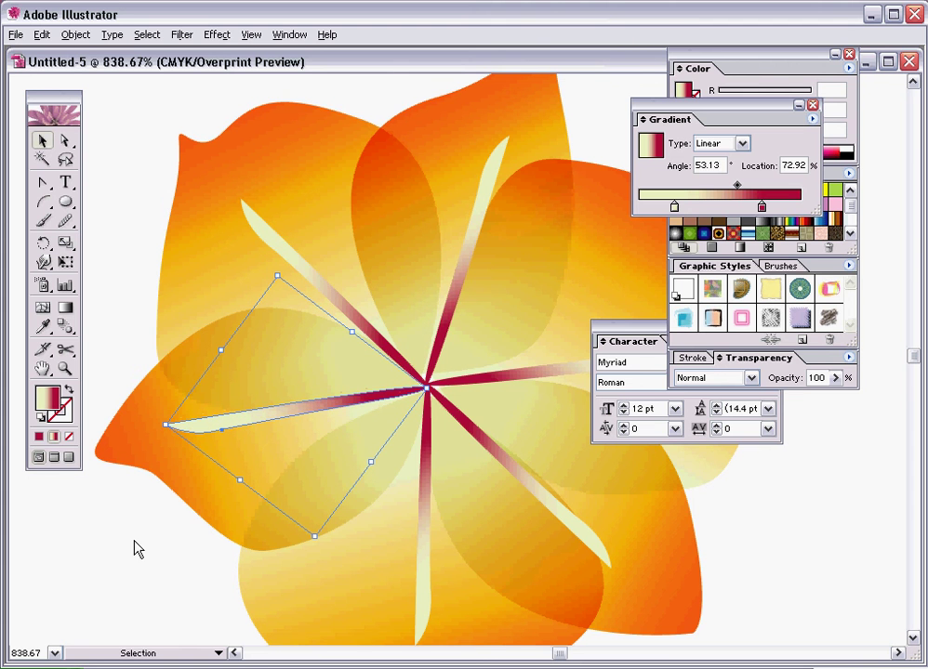
# - Draw a small circle over the flower's center where the veins meet, using the Ellipse tool
pyautogui.click(18, 652)
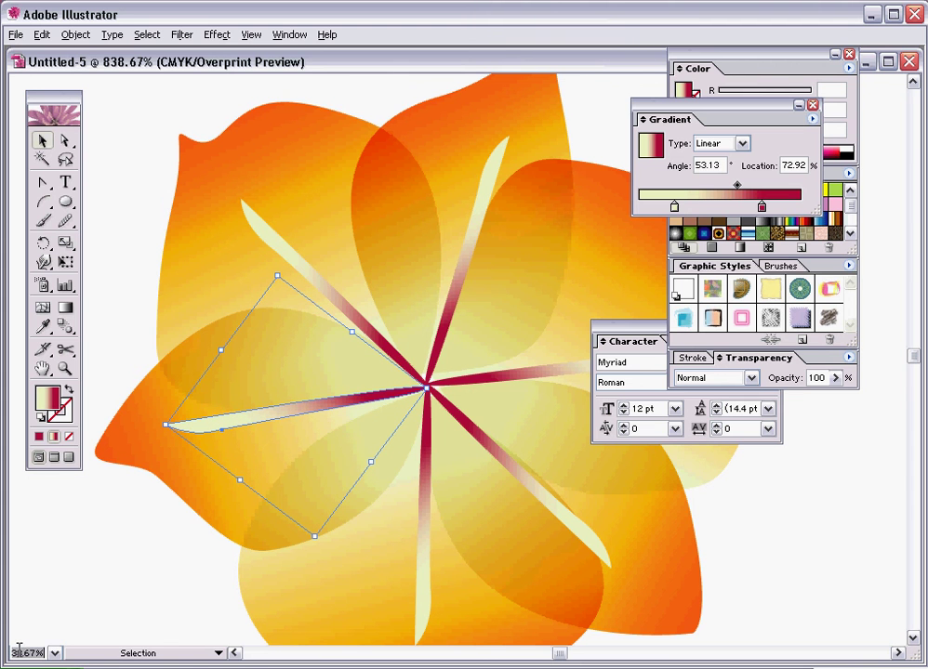
pyautogui.write('100')
pyautogui.press('Return')
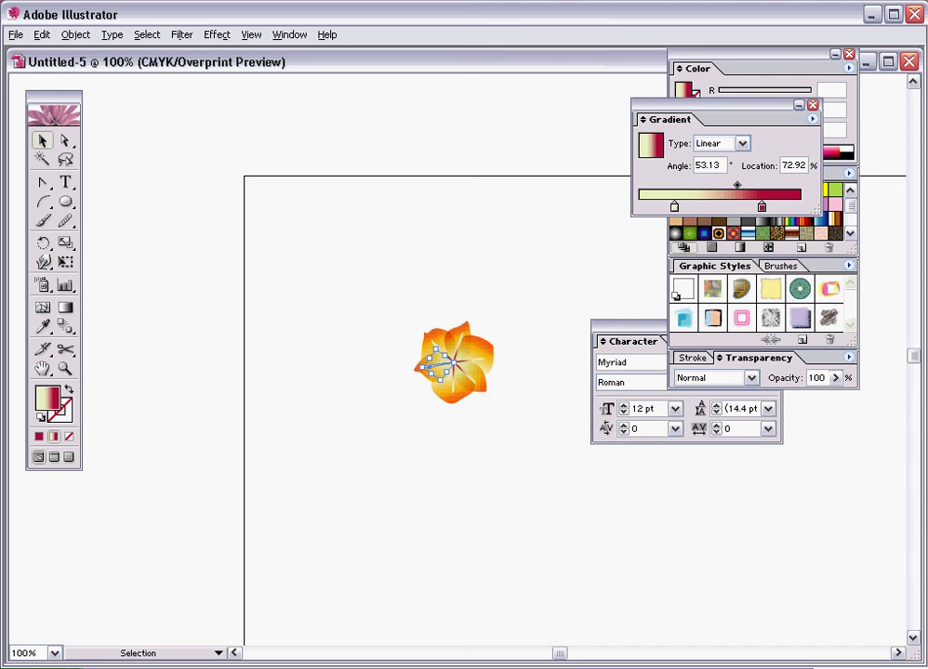
pyautogui.click(509, 564)
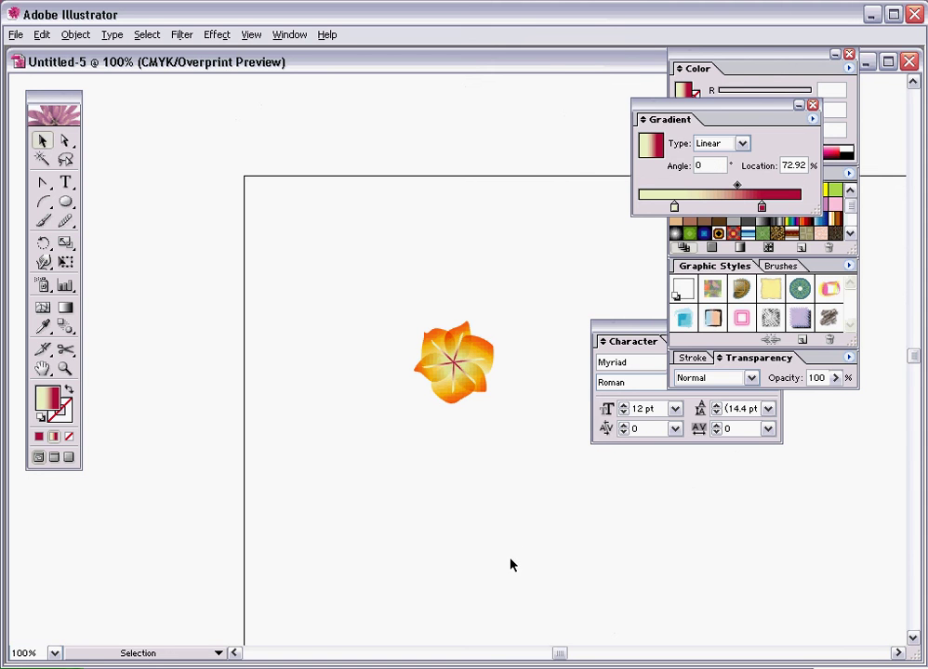
pyautogui.click(65, 368)
pyautogui.click(443, 402)
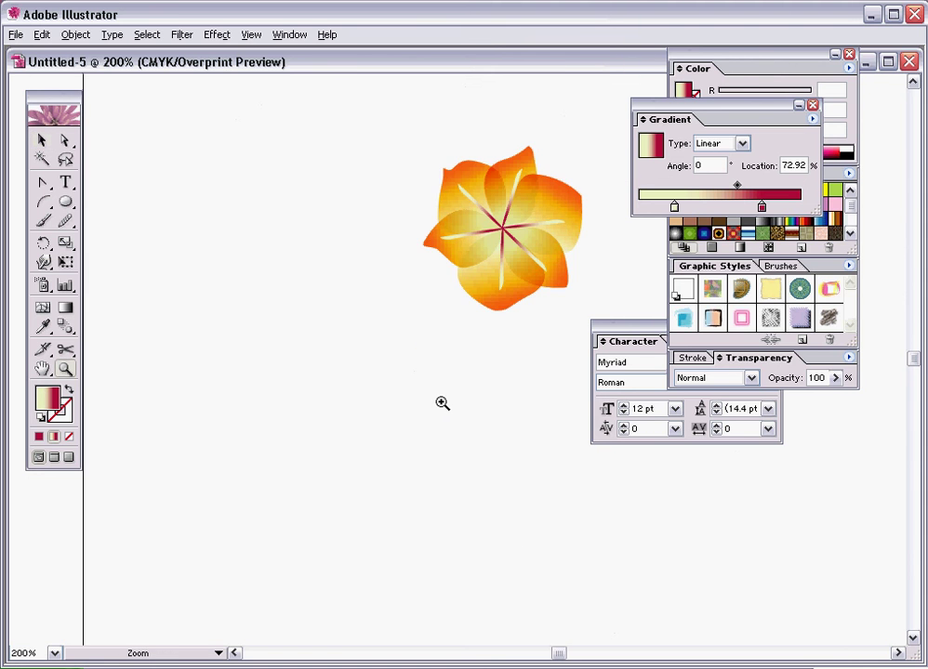
pyautogui.click(67, 203)
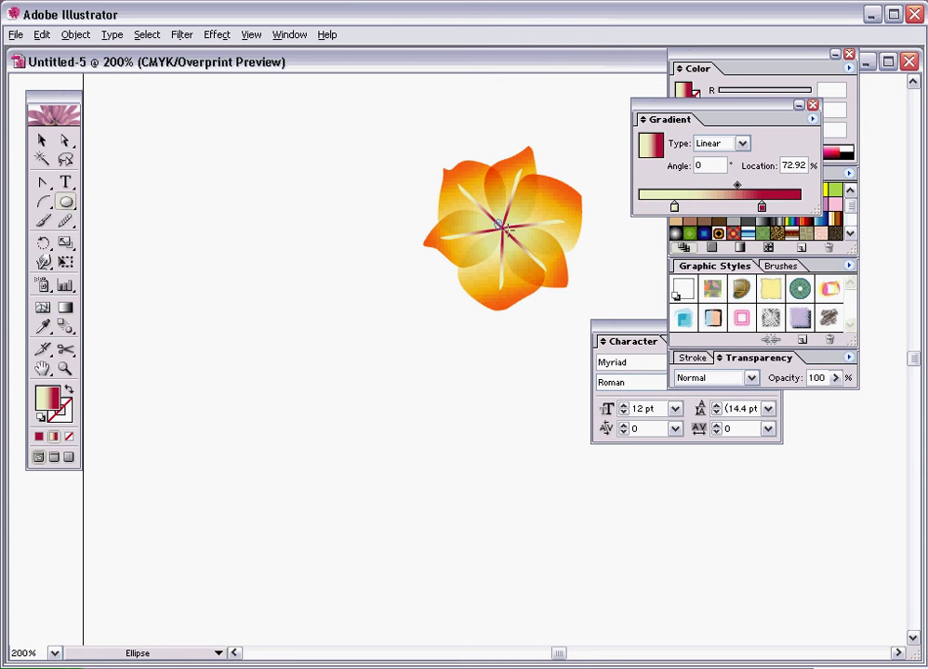
pyautogui.moveTo(495, 220); pyautogui.dragTo(518, 242)
pyautogui.click(43, 139)
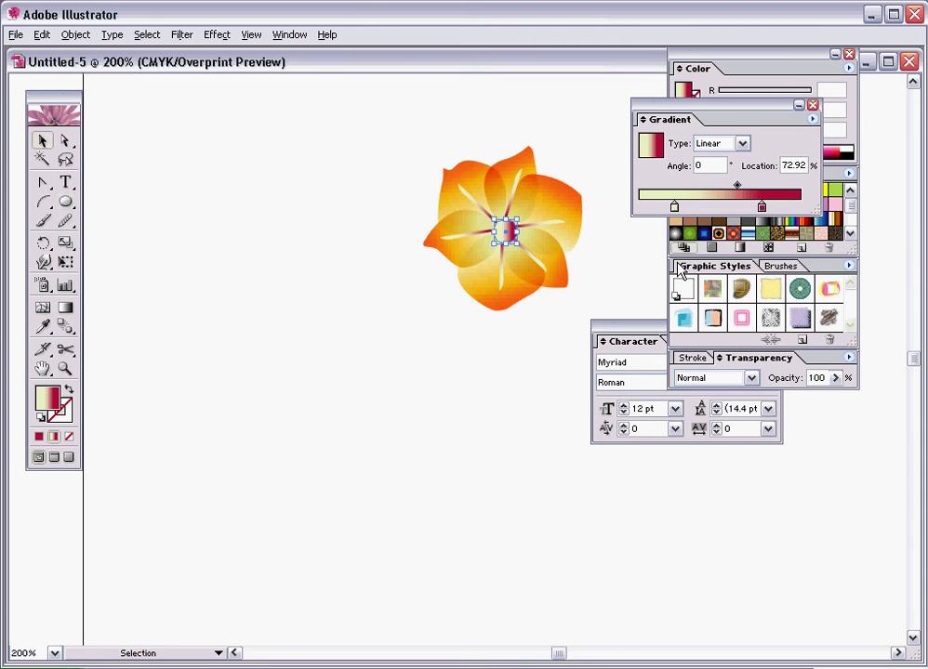
# - Make the center circle's gradient radial, with crimson in the middle and the cream stop at 97.75% on the outside
pyautogui.click(716, 144)
pyautogui.click(710, 160)
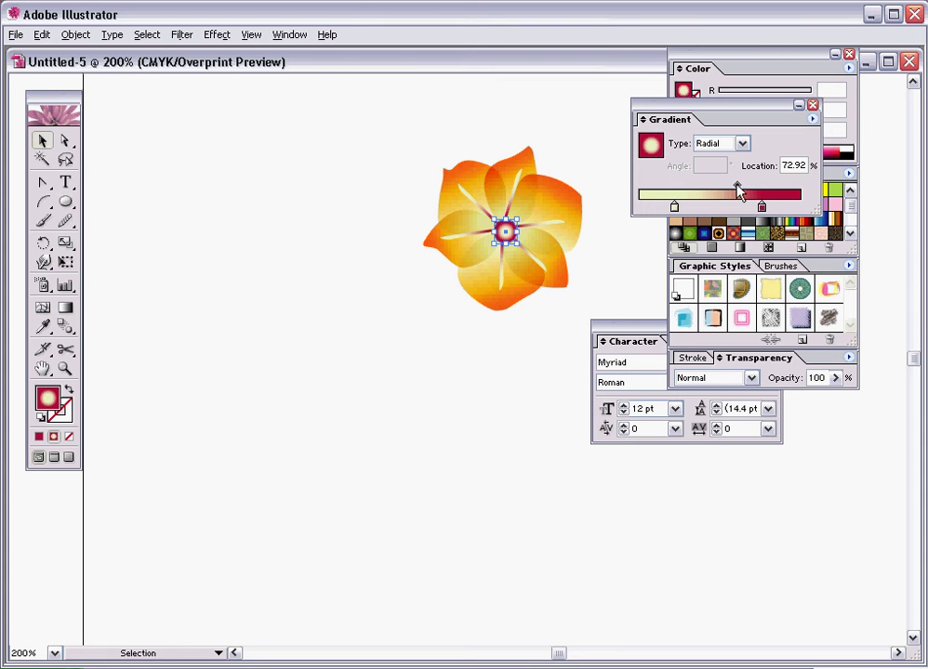
pyautogui.moveTo(737, 186); pyautogui.dragTo(760, 206)
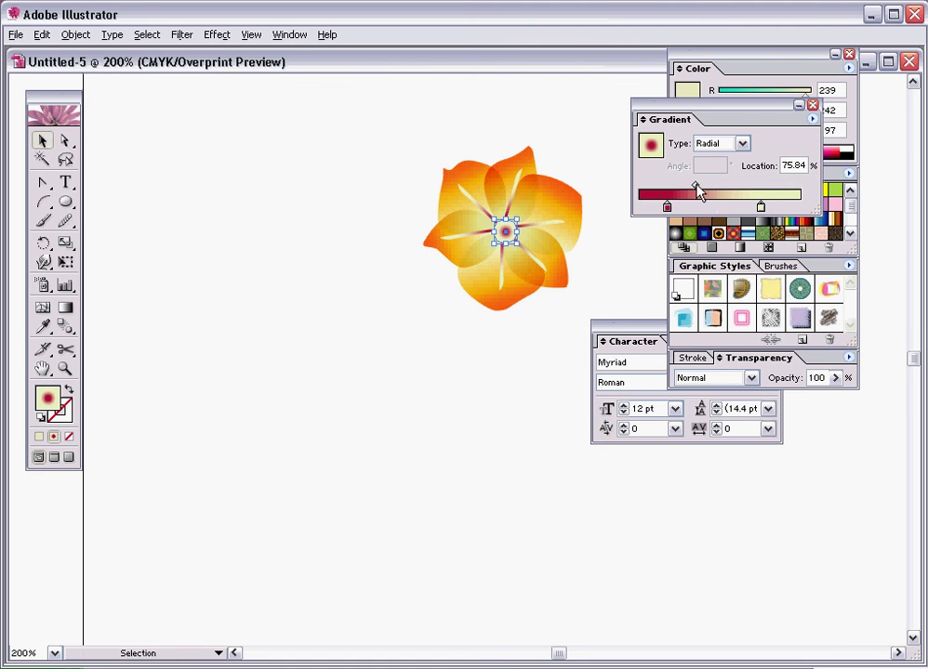
pyautogui.moveTo(697, 187); pyautogui.dragTo(796, 207)
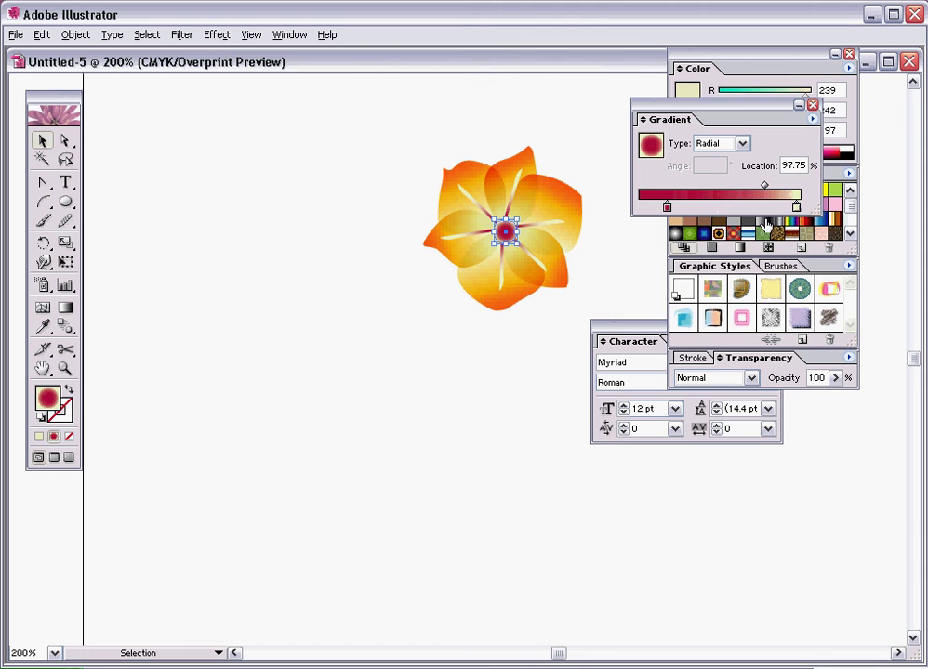
pyautogui.click(510, 327)
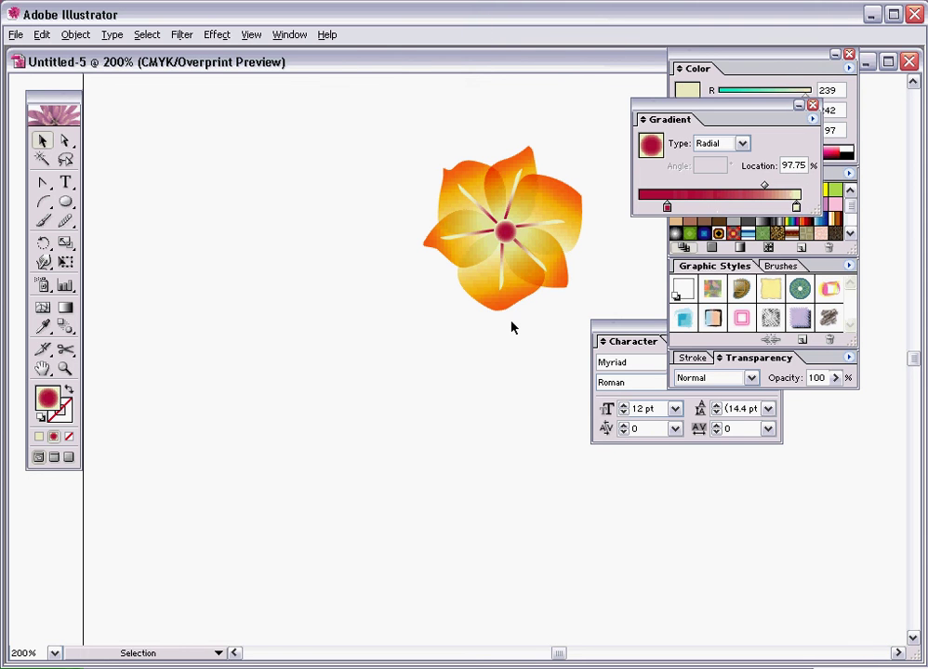
# - Change the center circle's radial gradient to white, pink at 34% and white, with the Multiply blending mode
pyautogui.click(510, 241)
pyautogui.moveTo(765, 186); pyautogui.dragTo(737, 186)
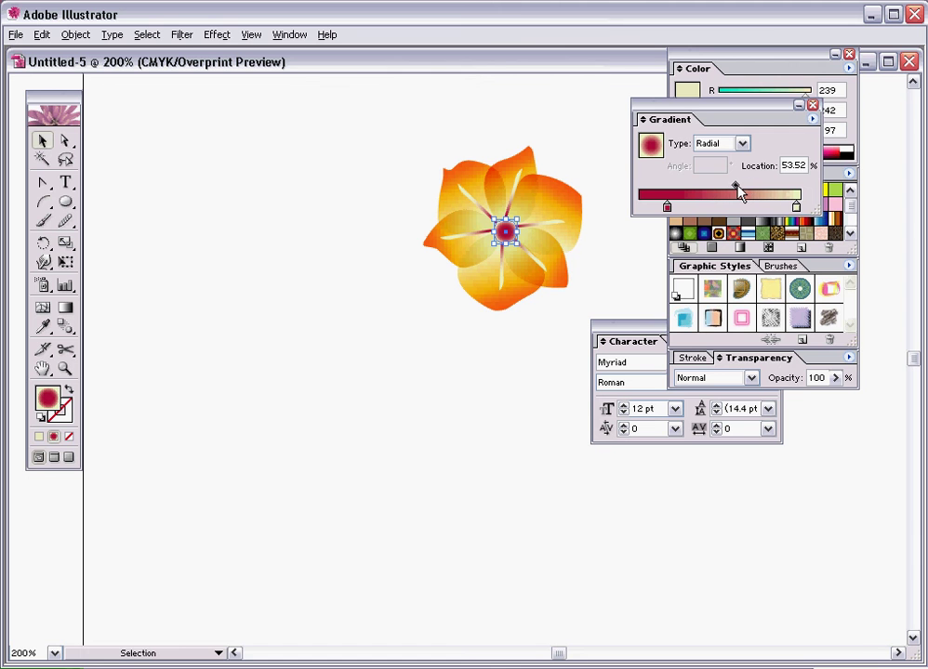
pyautogui.click(474, 380)
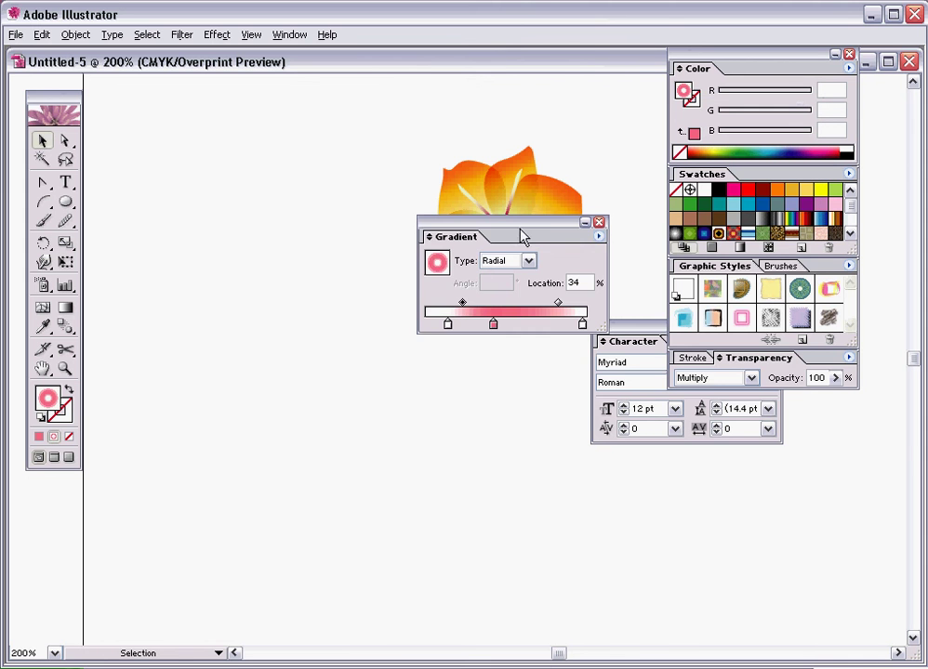
pyautogui.moveTo(520, 234); pyautogui.dragTo(320, 263)
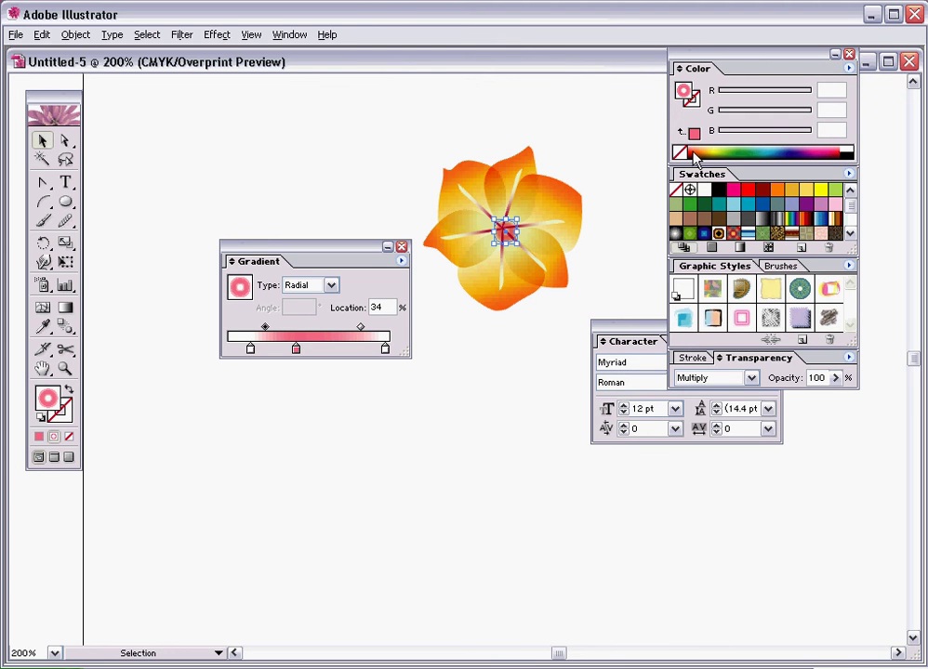
# - Try the Normal blending mode on the center circle and return it to Multiply
pyautogui.click(708, 378)
pyautogui.click(692, 394)
pyautogui.click(442, 490)
pyautogui.press('shift')
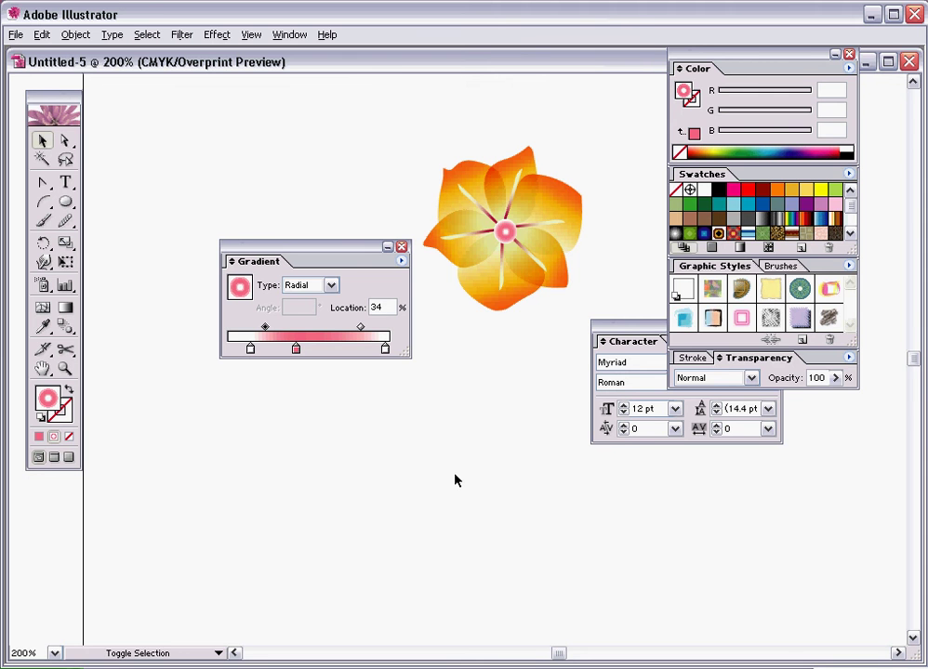
pyautogui.hotkey('ctrl', '1')
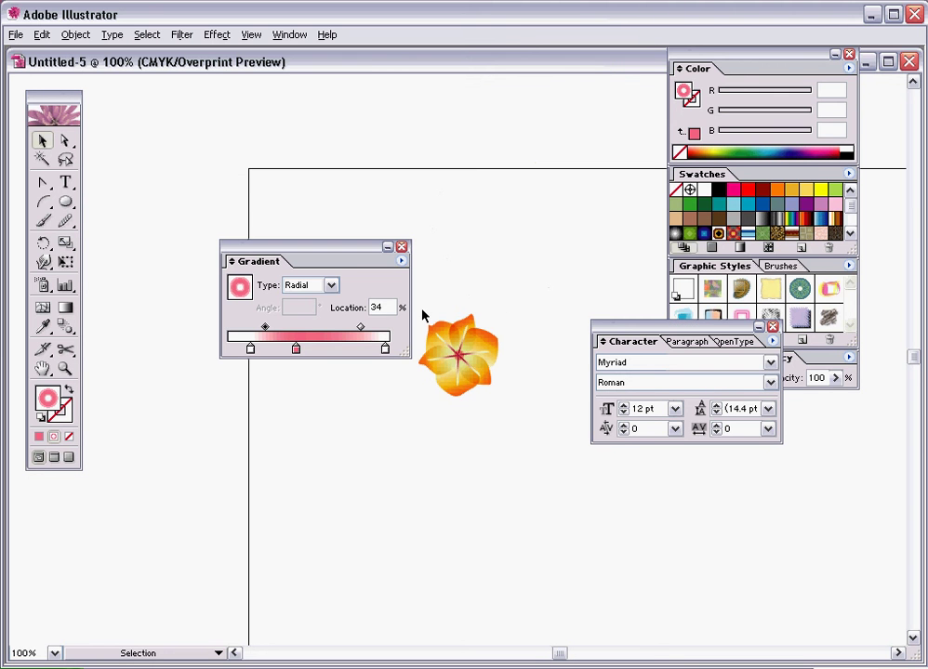
pyautogui.click(462, 357)
pyautogui.click(833, 361)
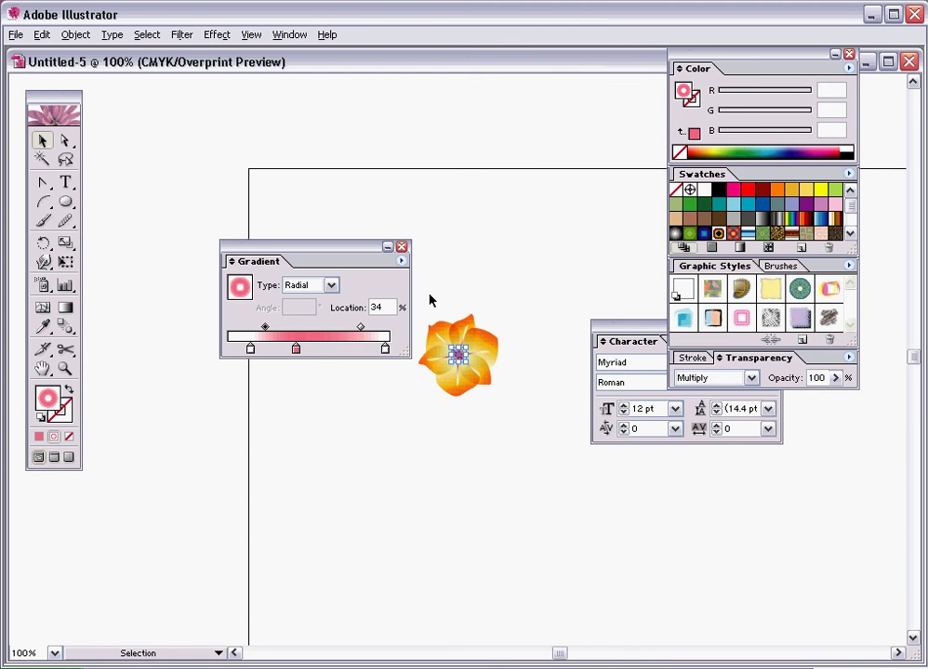
# - Select the whole flower, enlarge it proportionally to about two and a half times its size, and move it toward the page's left edge
pyautogui.moveTo(536, 302); pyautogui.dragTo(357, 449)
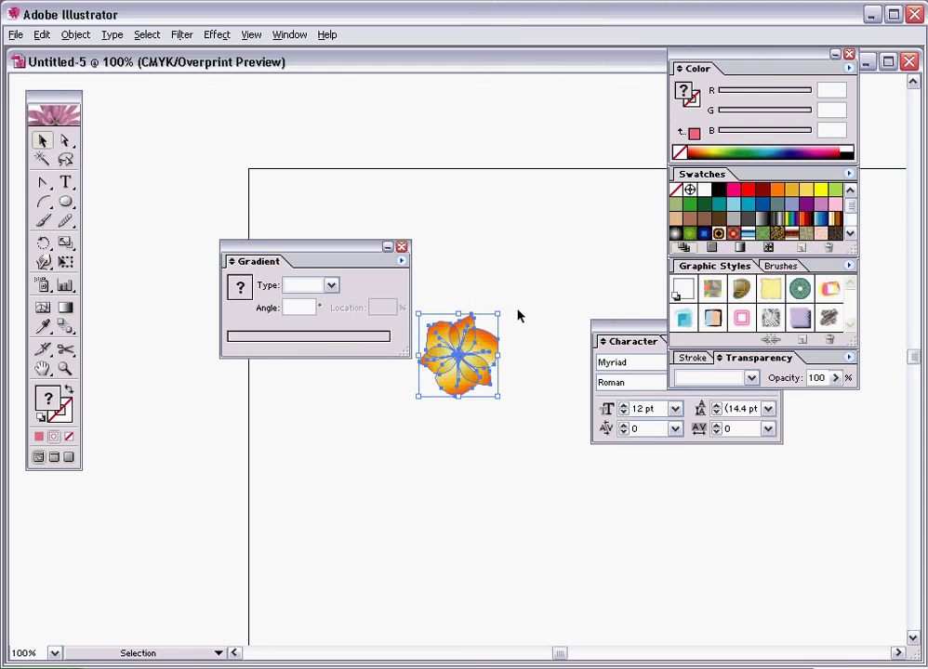
pyautogui.moveTo(500, 313); pyautogui.dragTo(590, 222)
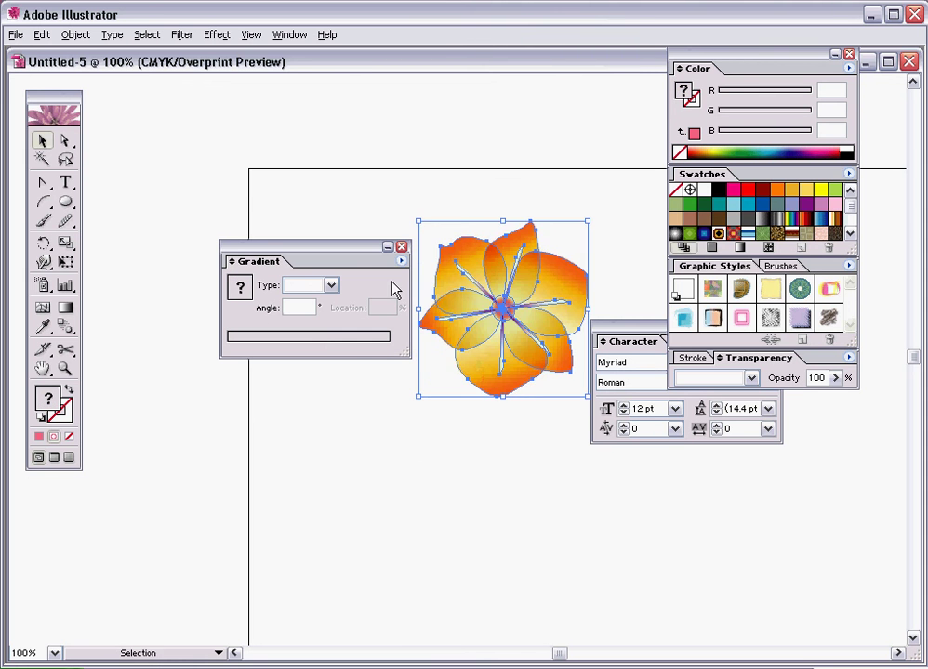
pyautogui.moveTo(365, 263); pyautogui.dragTo(145, 383)
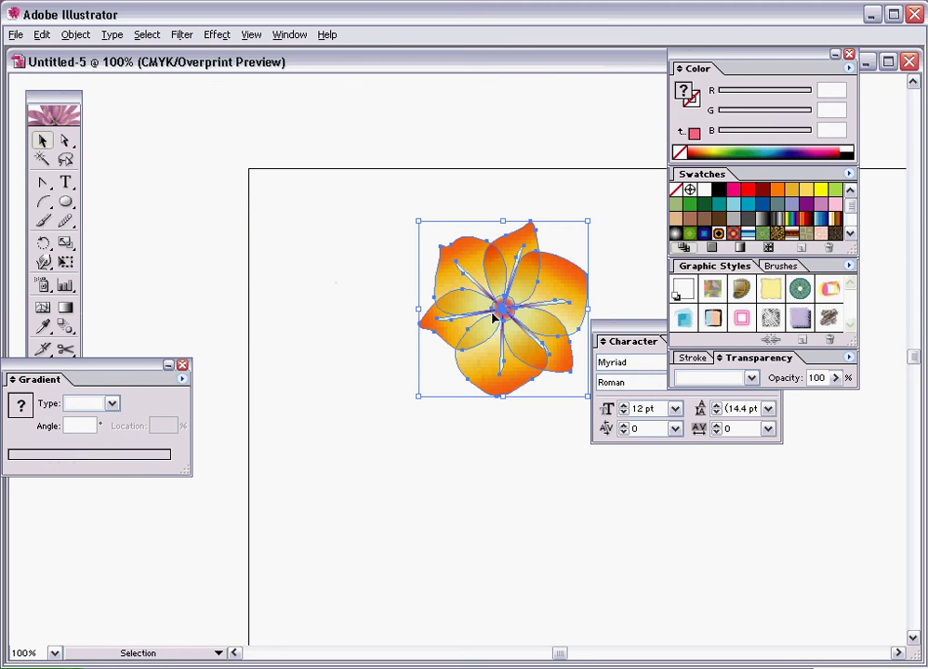
pyautogui.moveTo(508, 299); pyautogui.dragTo(438, 423)
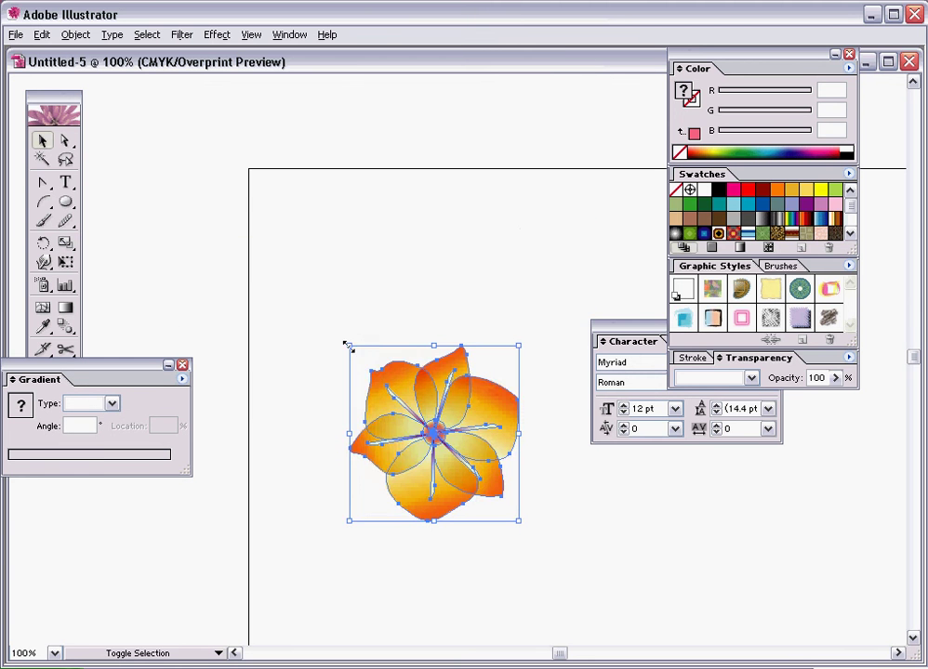
pyautogui.moveTo(348, 346); pyautogui.dragTo(307, 295)
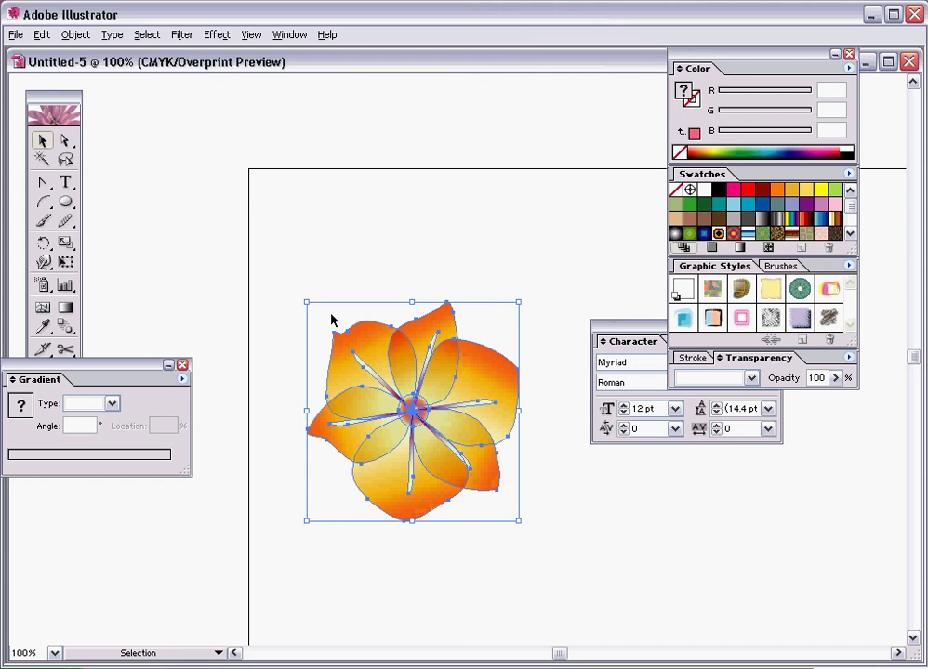
# - Group all the flower's parts into one object and deselect it
pyautogui.click(80, 39)
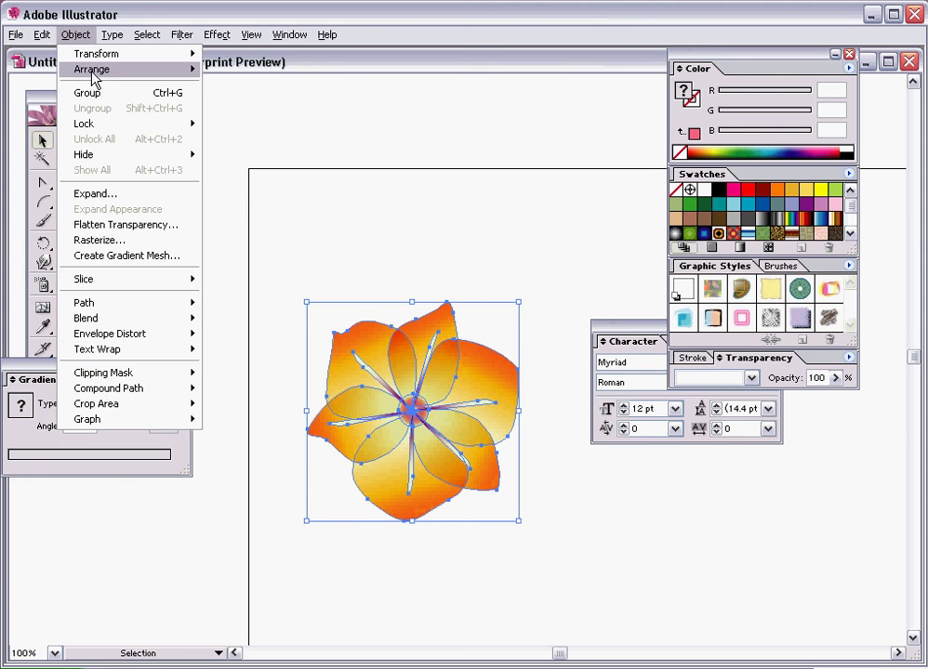
pyautogui.click(144, 96)
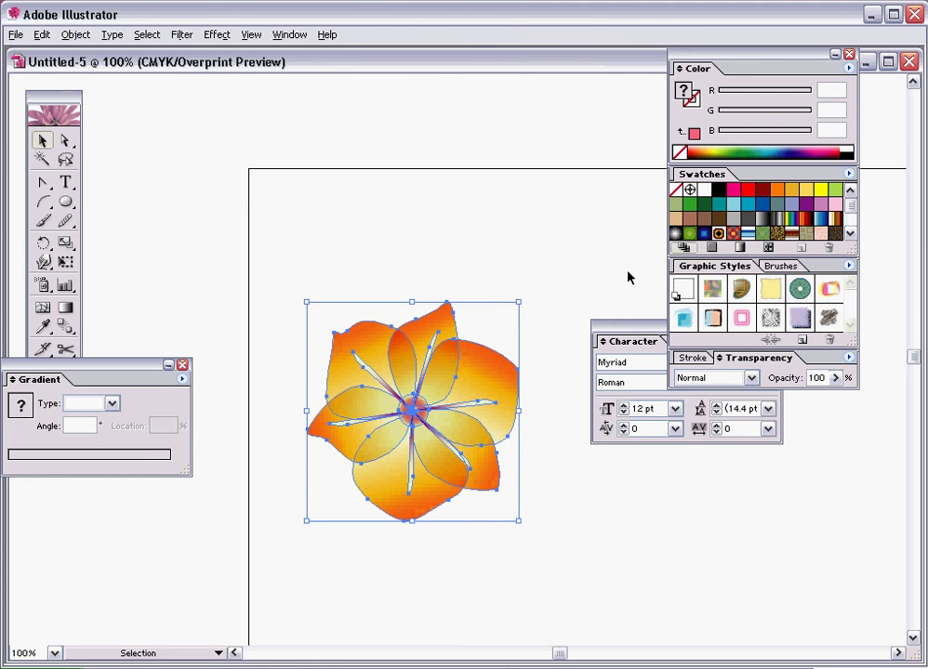
pyautogui.click(489, 246)
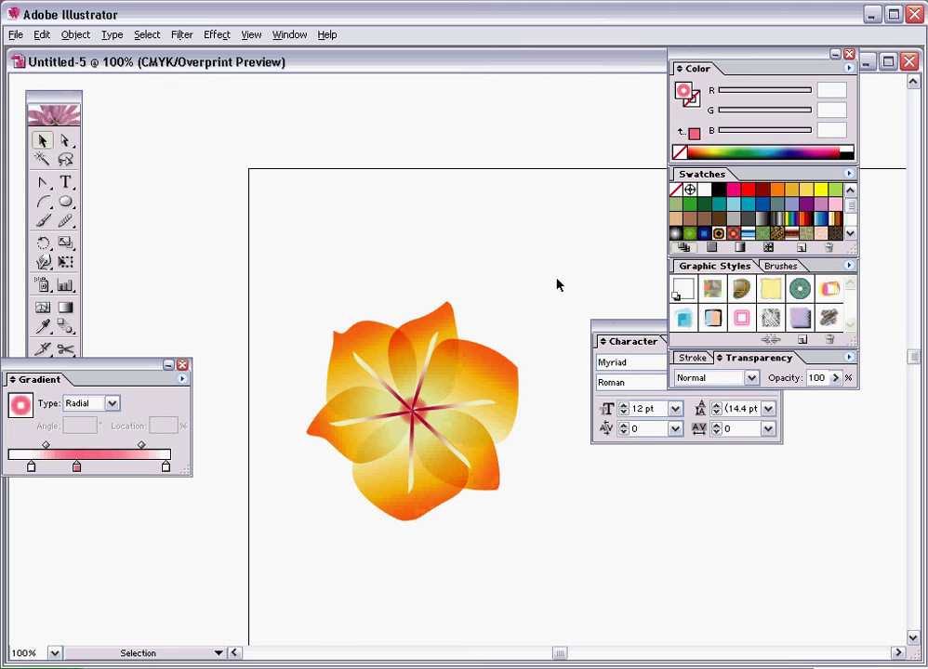
pyautogui.click(474, 373)
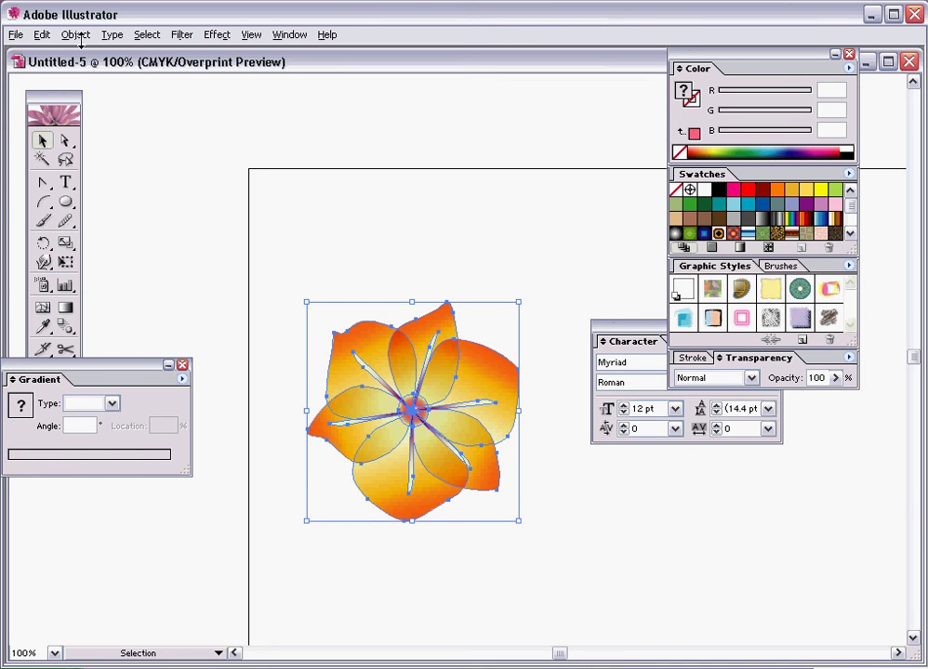
pyautogui.click(630, 537)
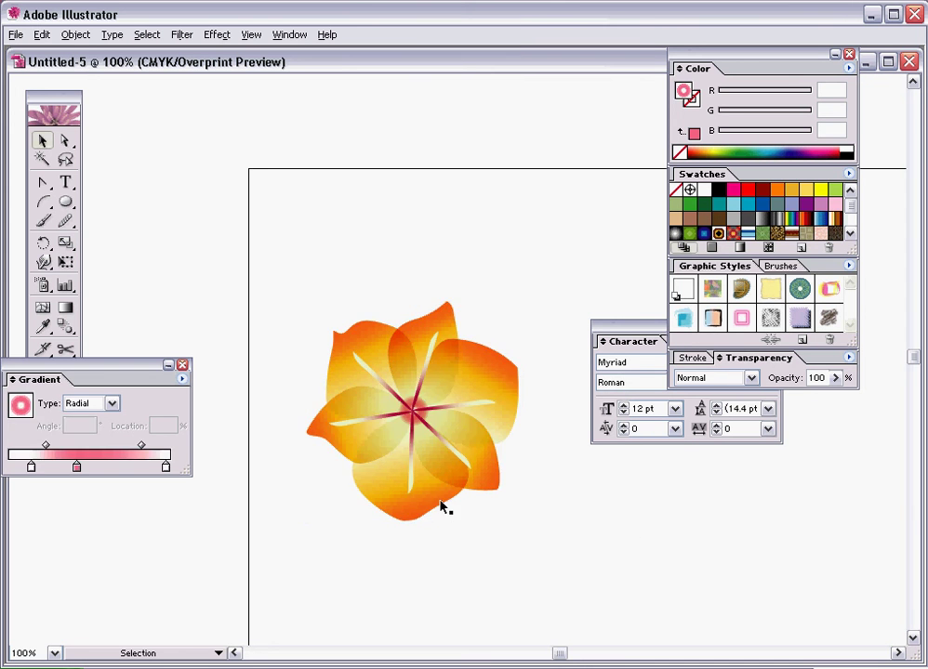
pyautogui.click(442, 506)
pyautogui.click(479, 505)
pyautogui.click(481, 496)
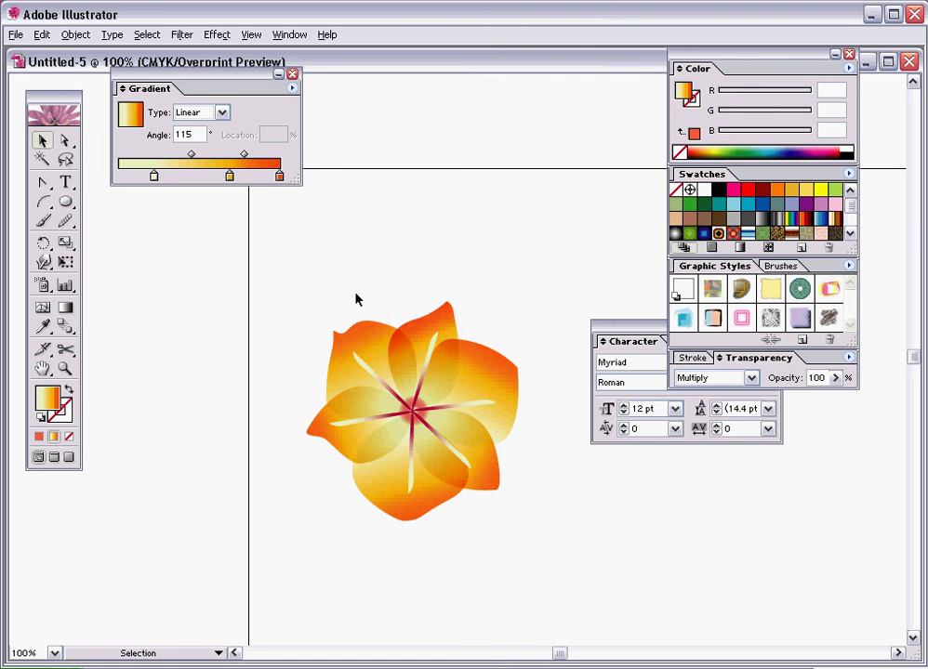
# - Make two copies of the flower at about three quarters size, at the page's center and upper right, and move the original to the upper left
pyautogui.hotkey('ctrl', 'a')
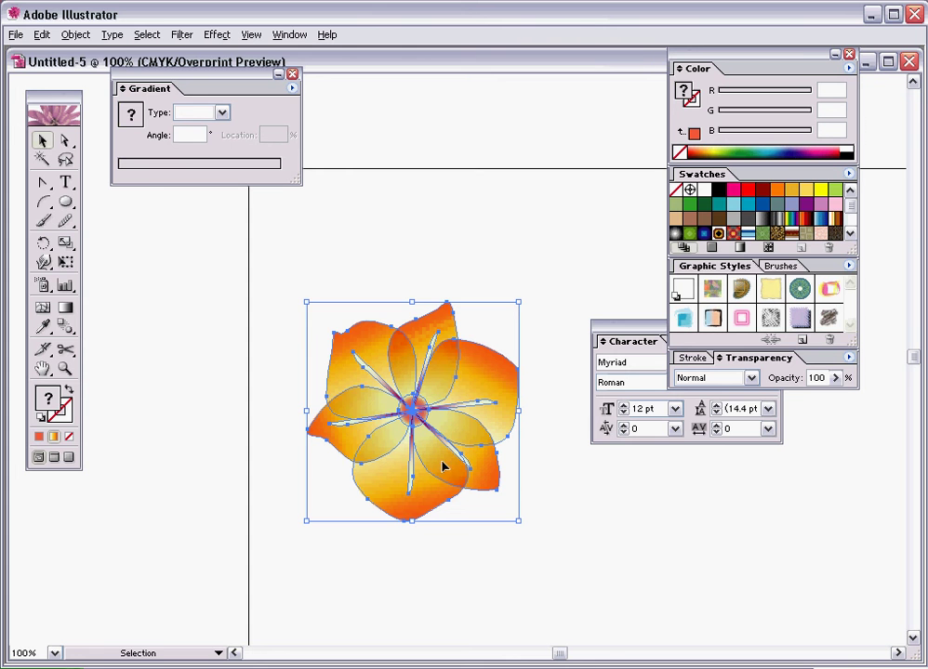
pyautogui.click(503, 544)
pyautogui.click(367, 481)
pyautogui.moveTo(474, 509); pyautogui.dragTo(685, 602)
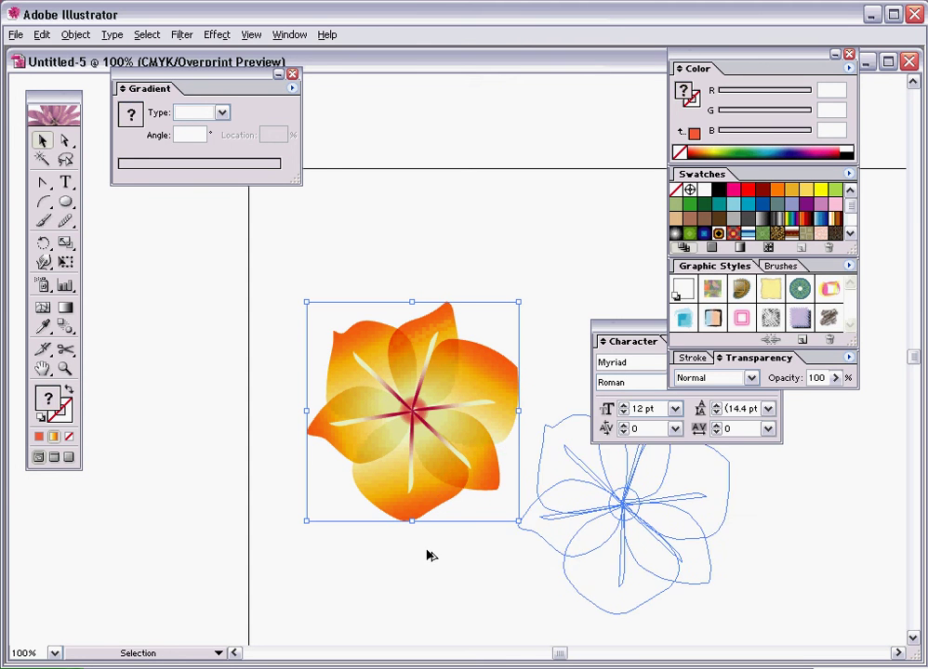
pyautogui.click(423, 487)
pyautogui.moveTo(420, 479); pyautogui.dragTo(424, 356)
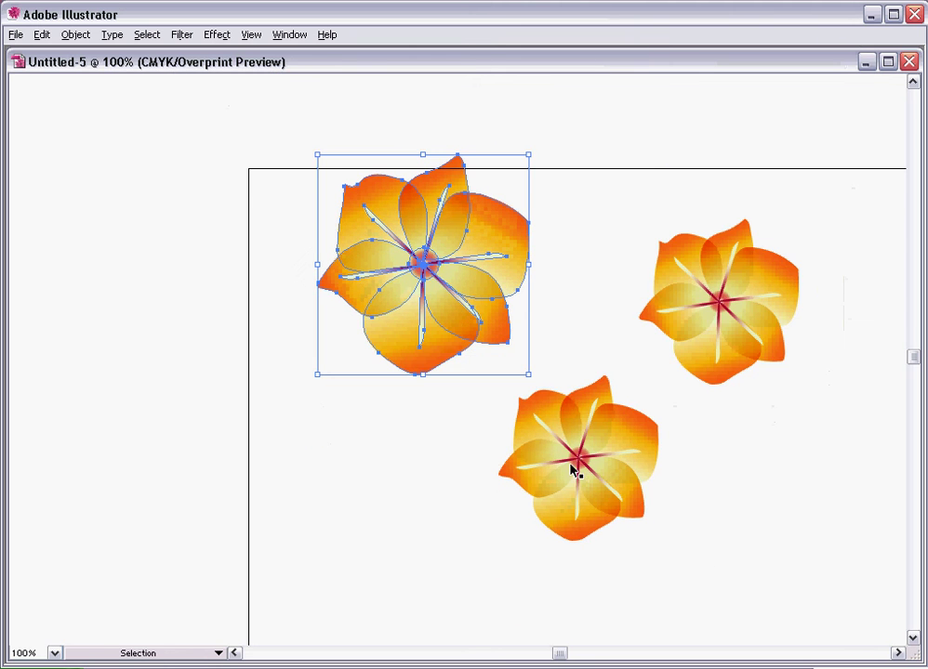
# - Set the opacity of the small upper-right flower to 20%
pyautogui.click(731, 383)
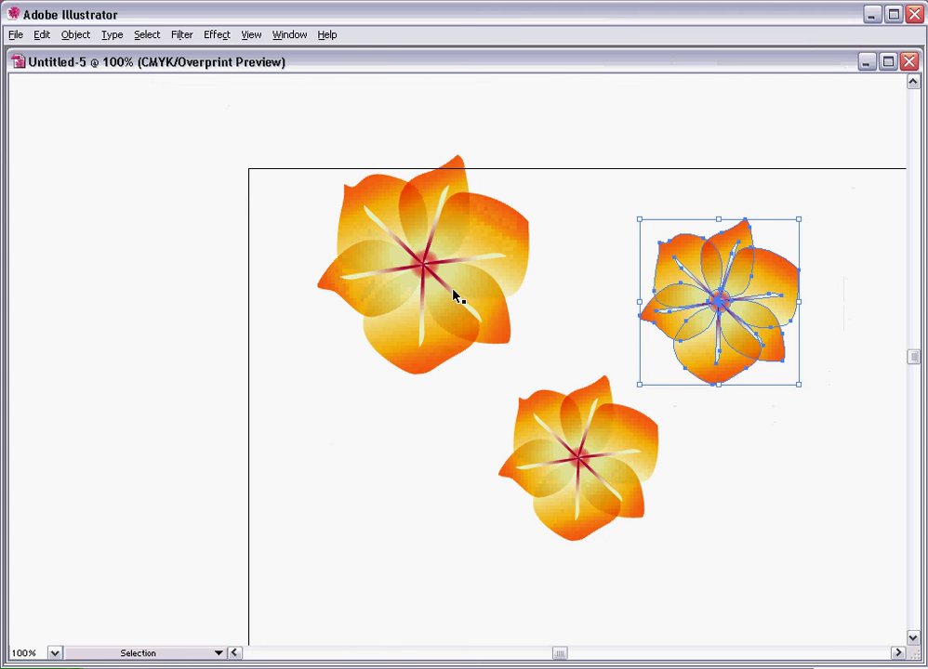
pyautogui.press('Tab')
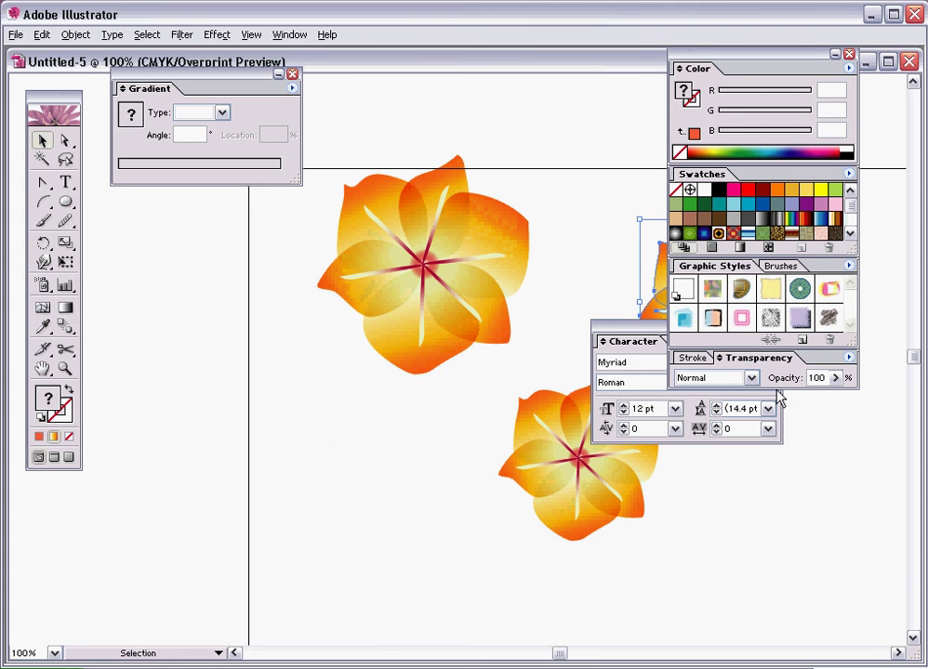
pyautogui.doubleClick(821, 378)
pyautogui.write('20')
pyautogui.press('Return')
# - Fade the large upper-left flower to the same opacity as the small upper-right one and deselect it
pyautogui.click(454, 328)
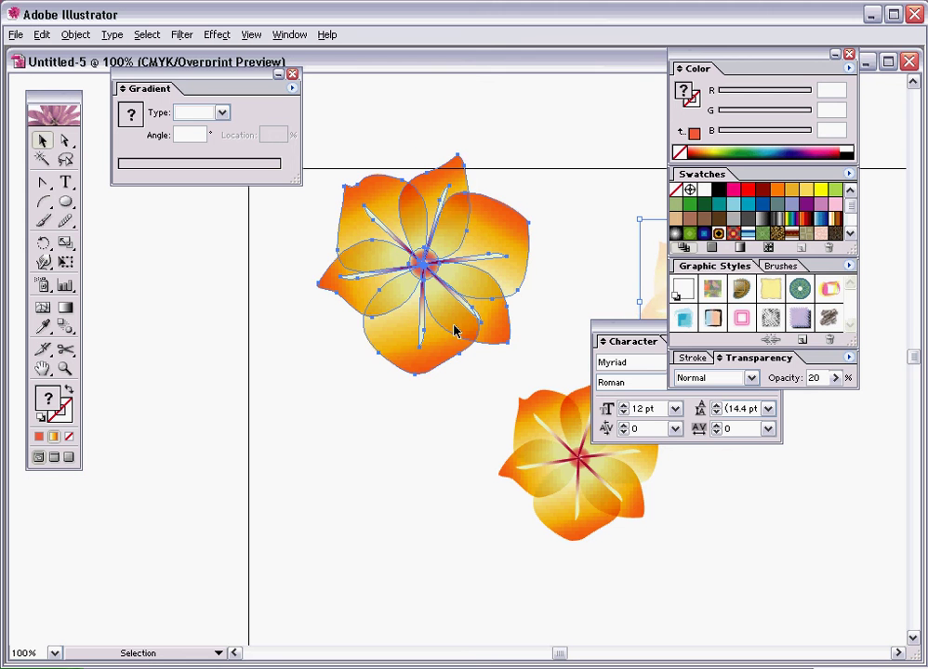
pyautogui.doubleClick(814, 378)
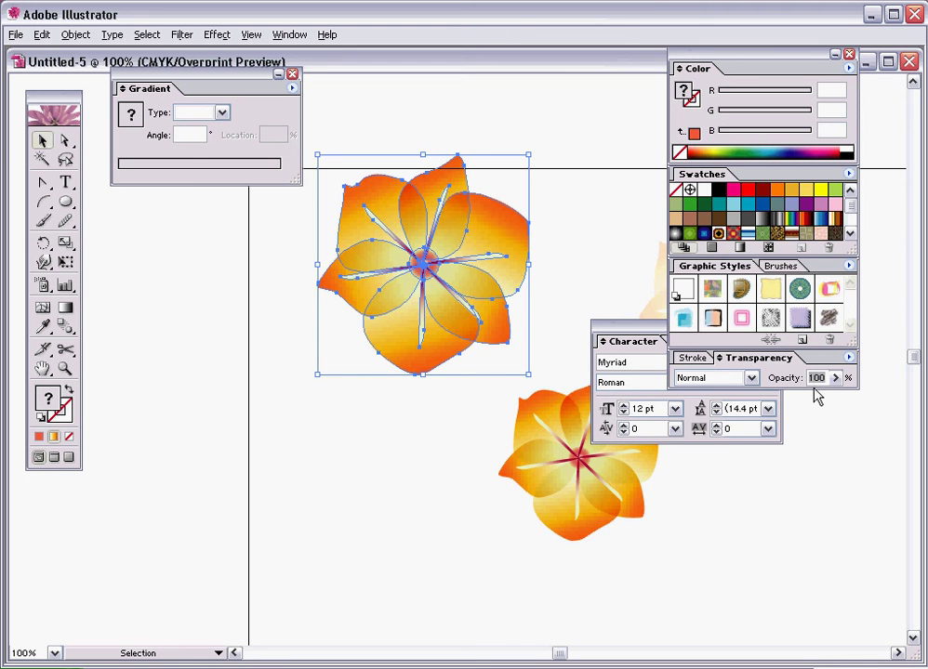
pyautogui.press('Return')
pyautogui.click(429, 546)
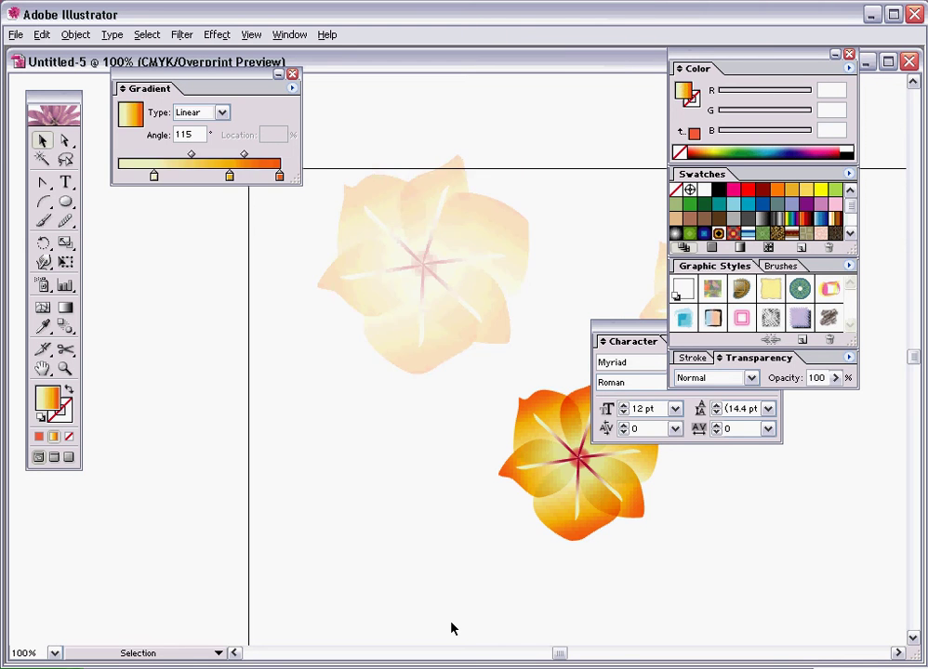
# - Clear the space around the artwork and draw a rectangle framing the two smaller flowers and the right half of the large one
pyautogui.moveTo(731, 64); pyautogui.dragTo(863, 337)
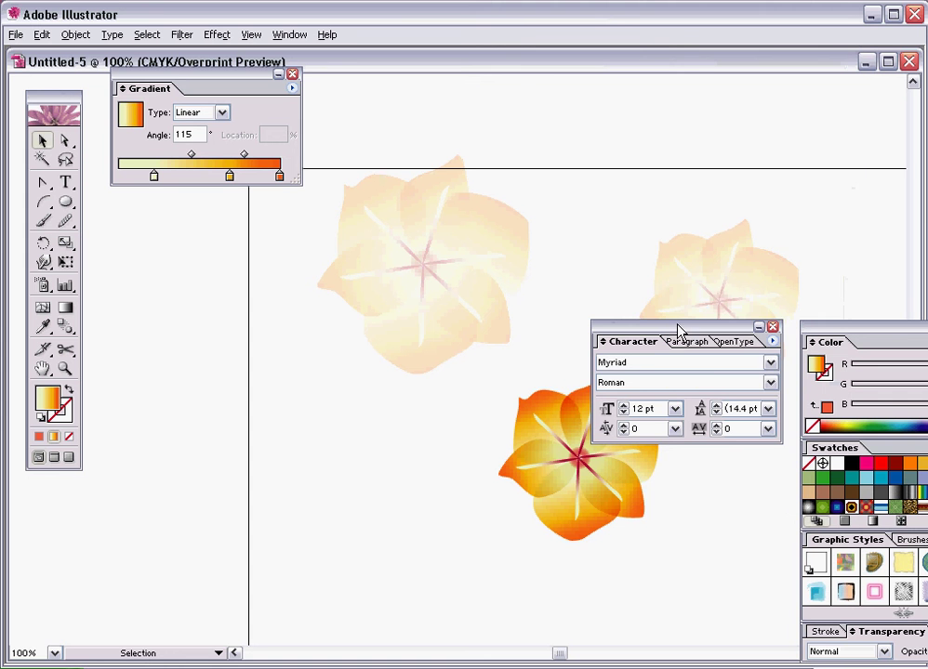
pyautogui.moveTo(692, 339); pyautogui.dragTo(902, 123)
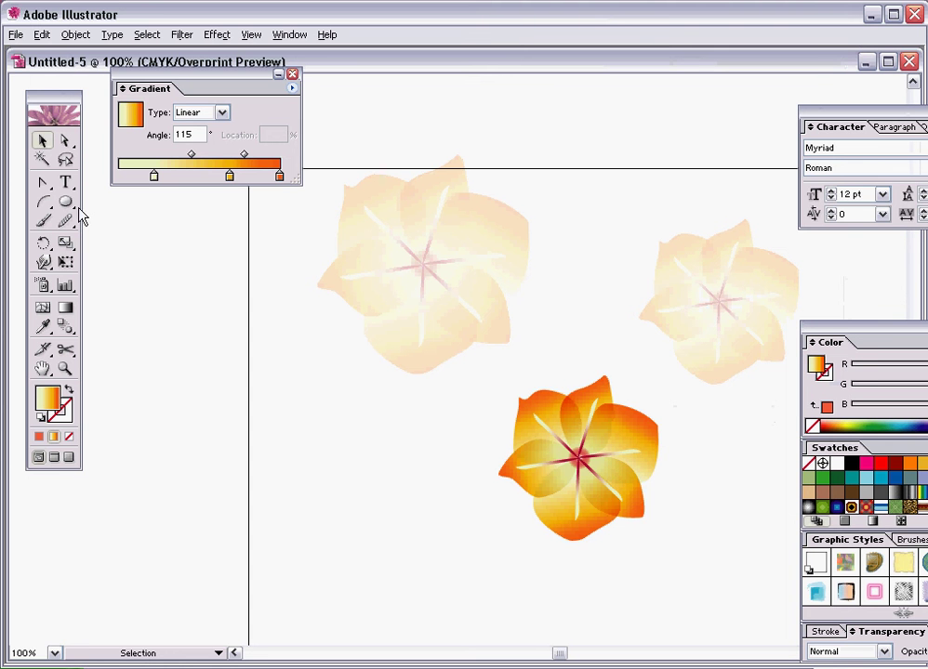
pyautogui.moveTo(72, 205); pyautogui.dragTo(84, 203)
pyautogui.moveTo(414, 220); pyautogui.dragTo(807, 569)
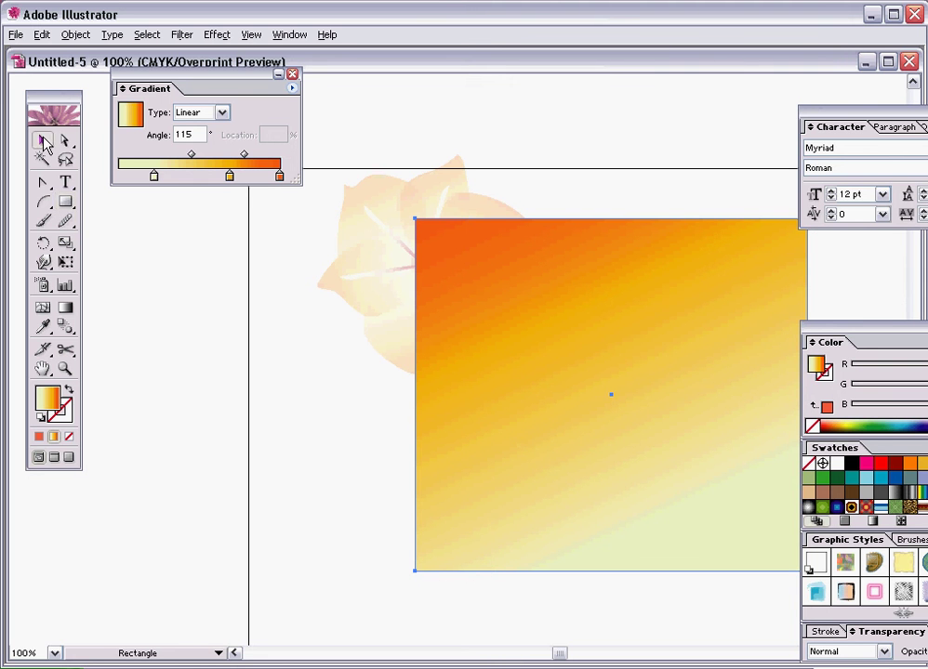
# - Give the rectangle a solid red-orange stroke and remove its fill
pyautogui.click(41, 139)
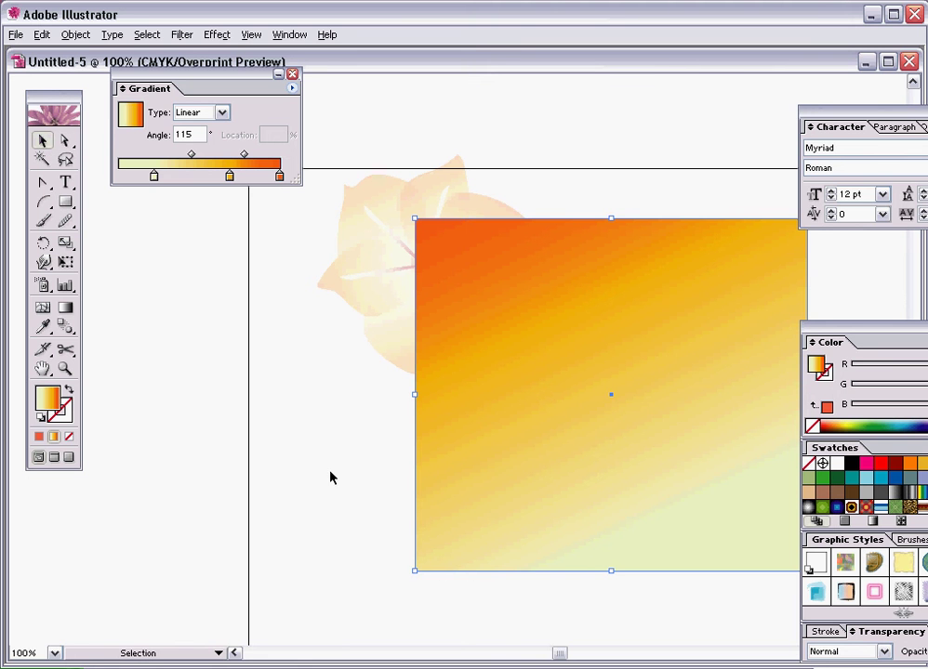
pyautogui.click(61, 410)
pyautogui.click(55, 439)
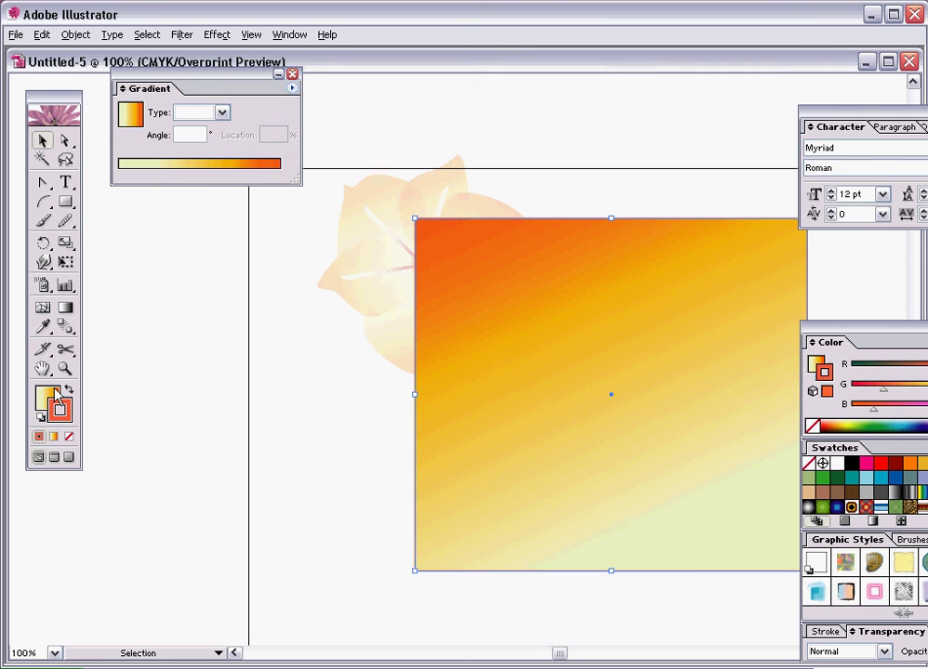
pyautogui.click(53, 437)
pyautogui.click(68, 436)
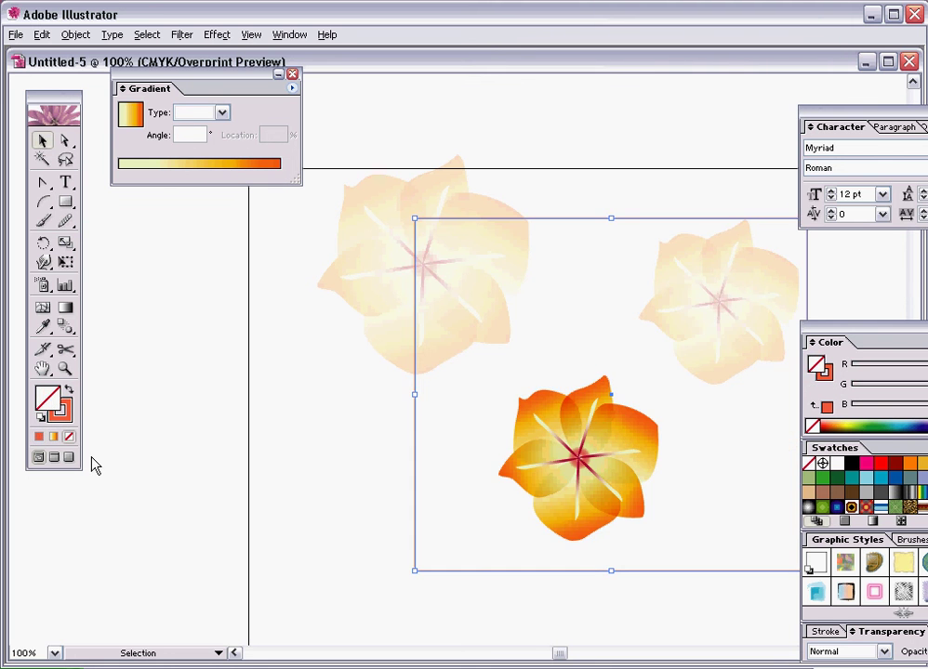
# - Select the three flowers with the rectangle, make a clipping mask from them and deselect the result
pyautogui.moveTo(331, 161); pyautogui.dragTo(805, 587)
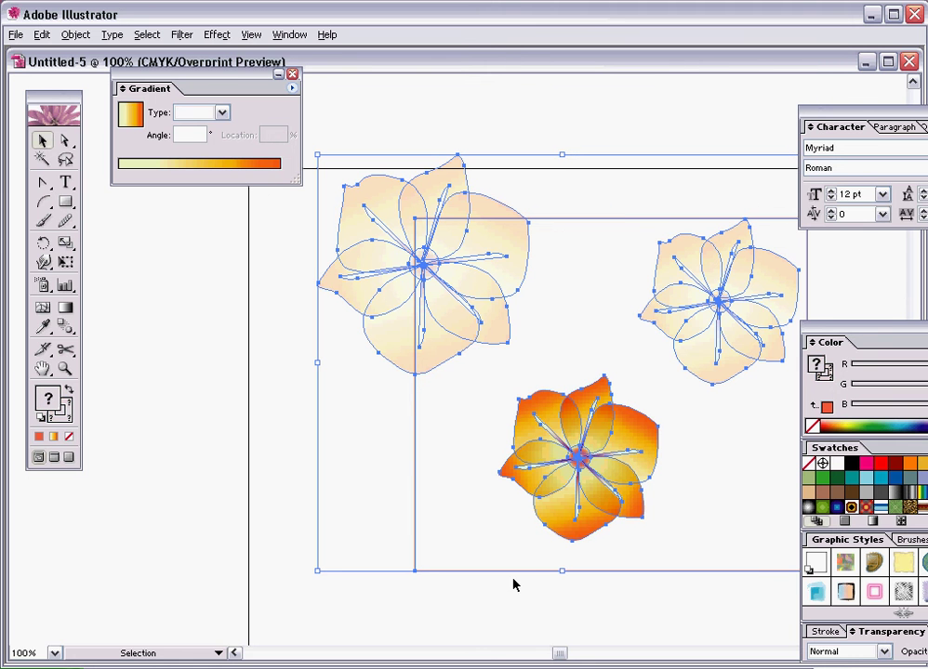
pyautogui.click(75, 35)
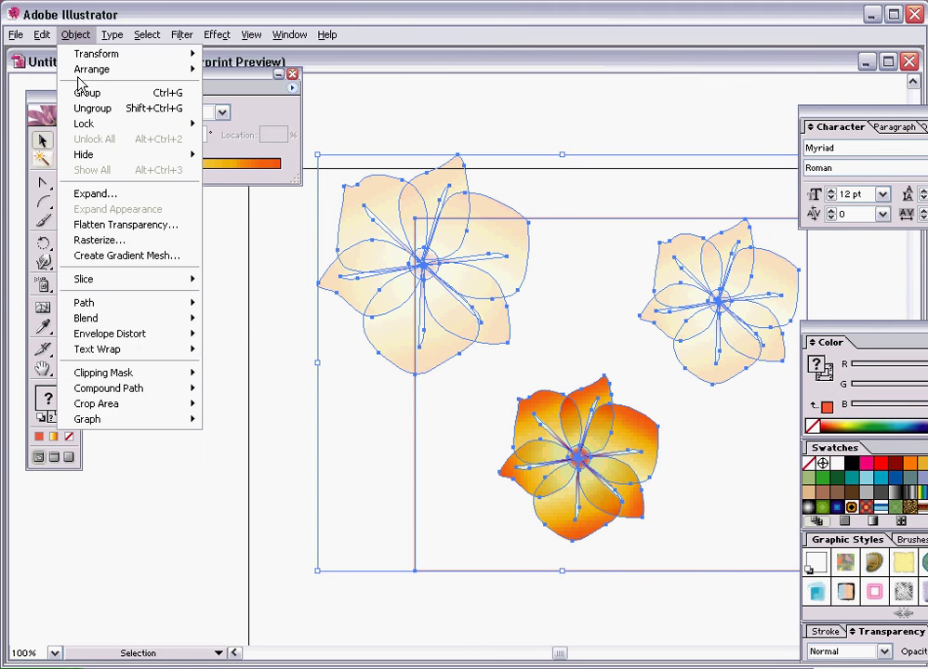
pyautogui.moveTo(190, 375)
pyautogui.click(218, 376)
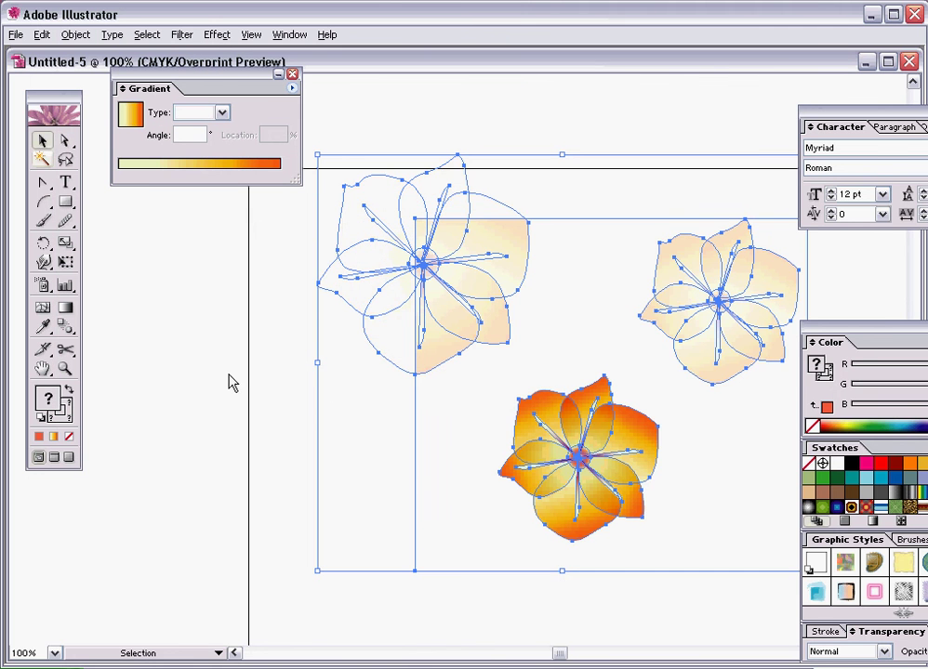
pyautogui.click(291, 505)
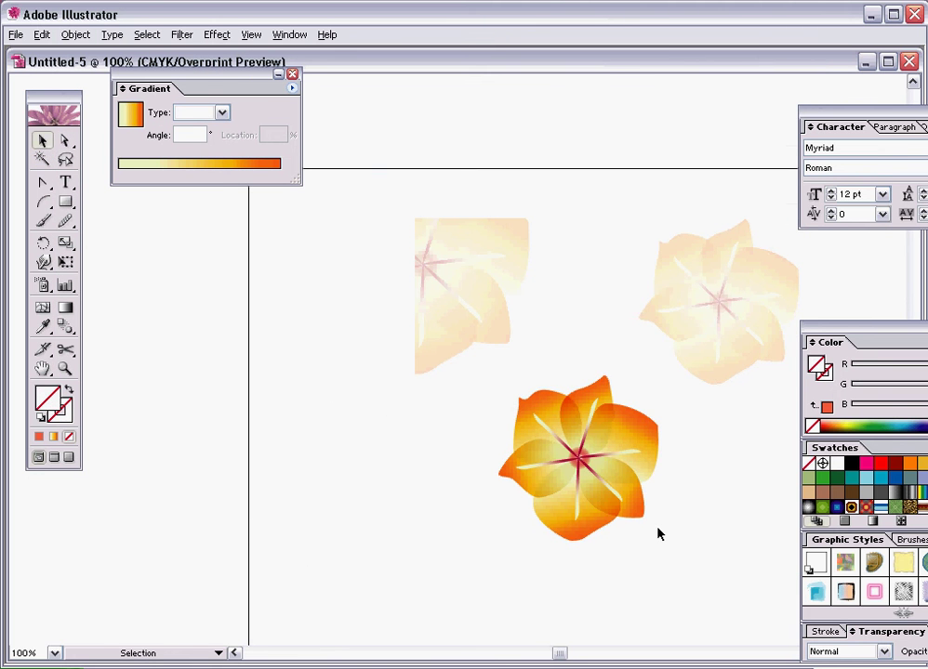
# - Select all the clipped flower artwork
pyautogui.moveTo(611, 462); pyautogui.dragTo(470, 472)
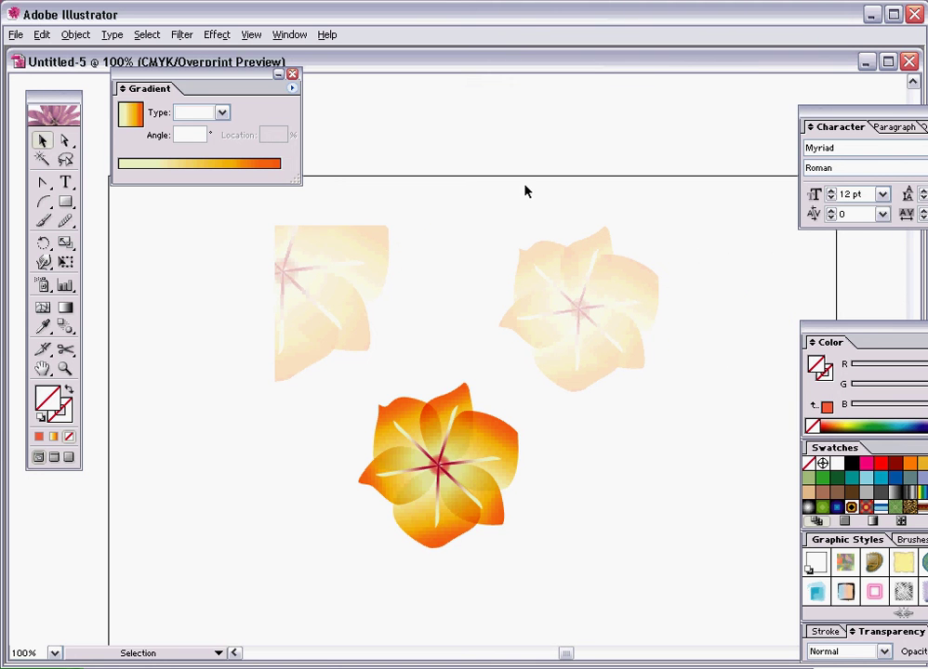
pyautogui.hotkey('ctrl', 'a')
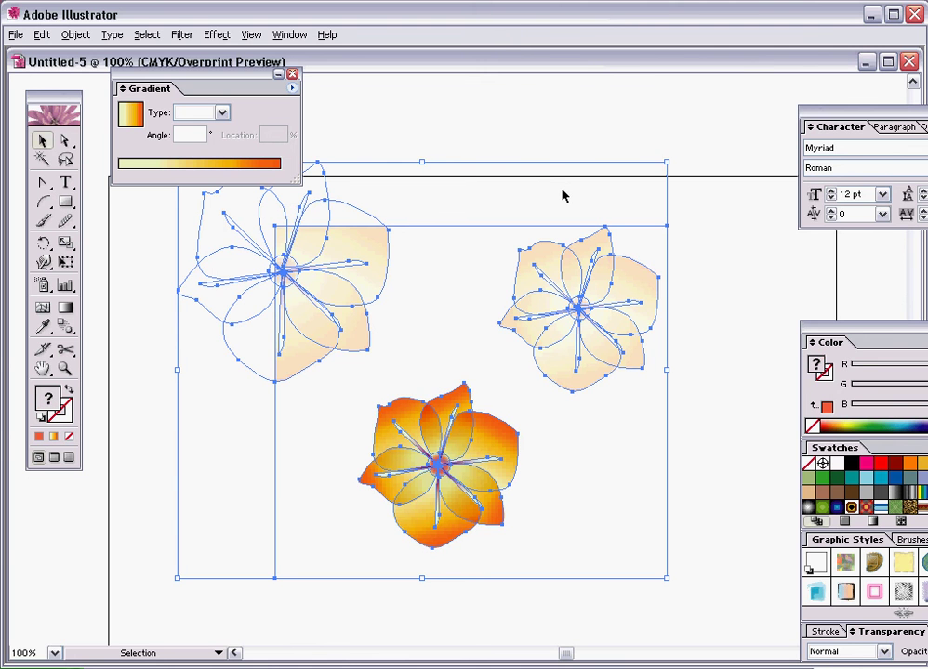